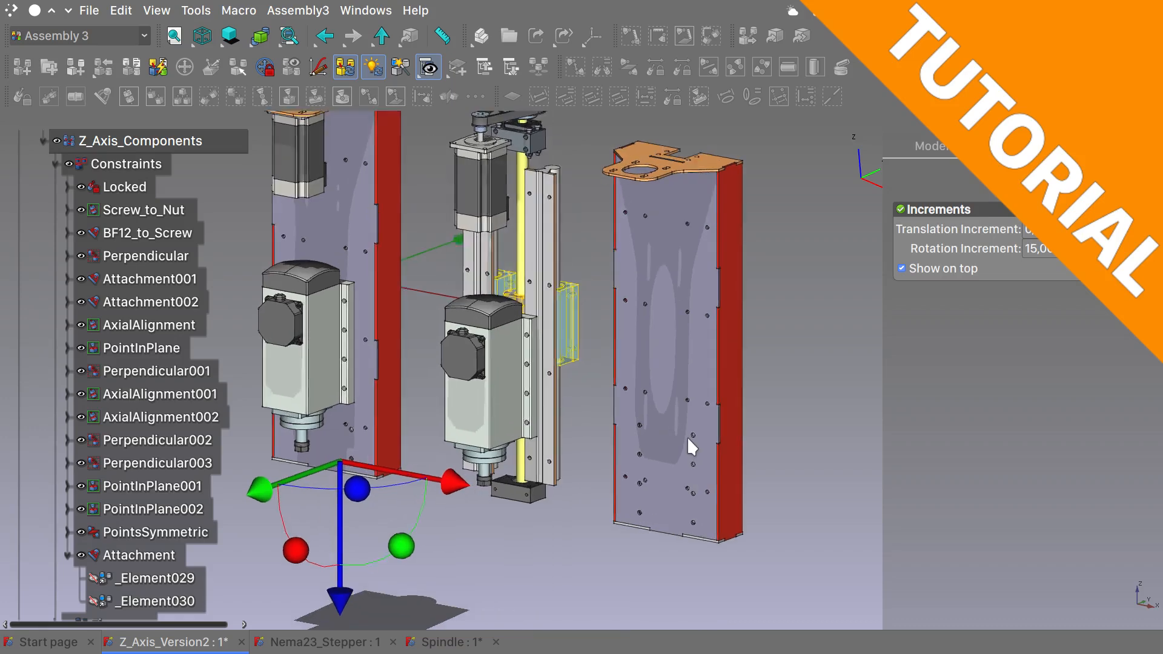
- Refresh the Z-axis assembly to update the component positions
key(Tab)
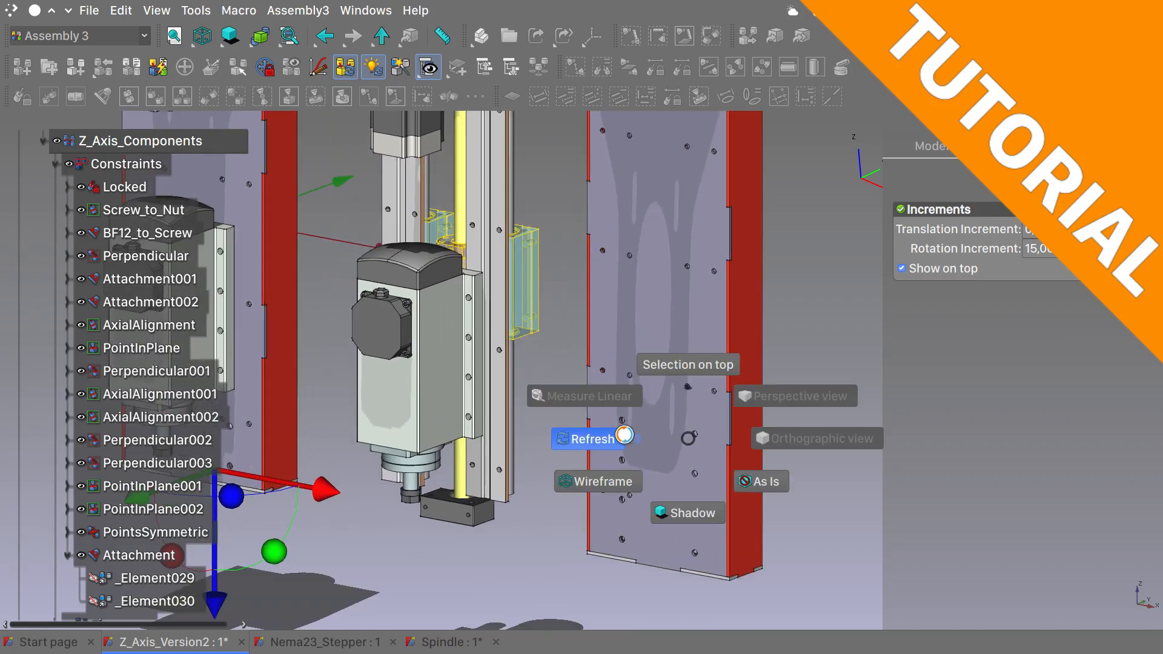
click(366, 542)
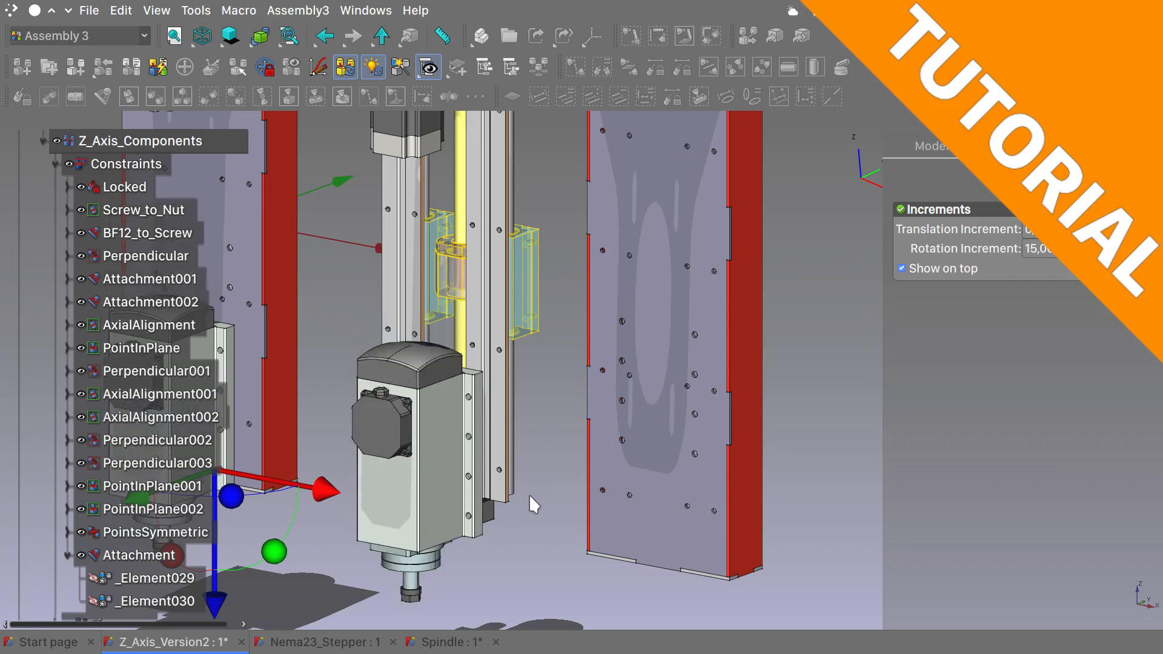
key(Tab)
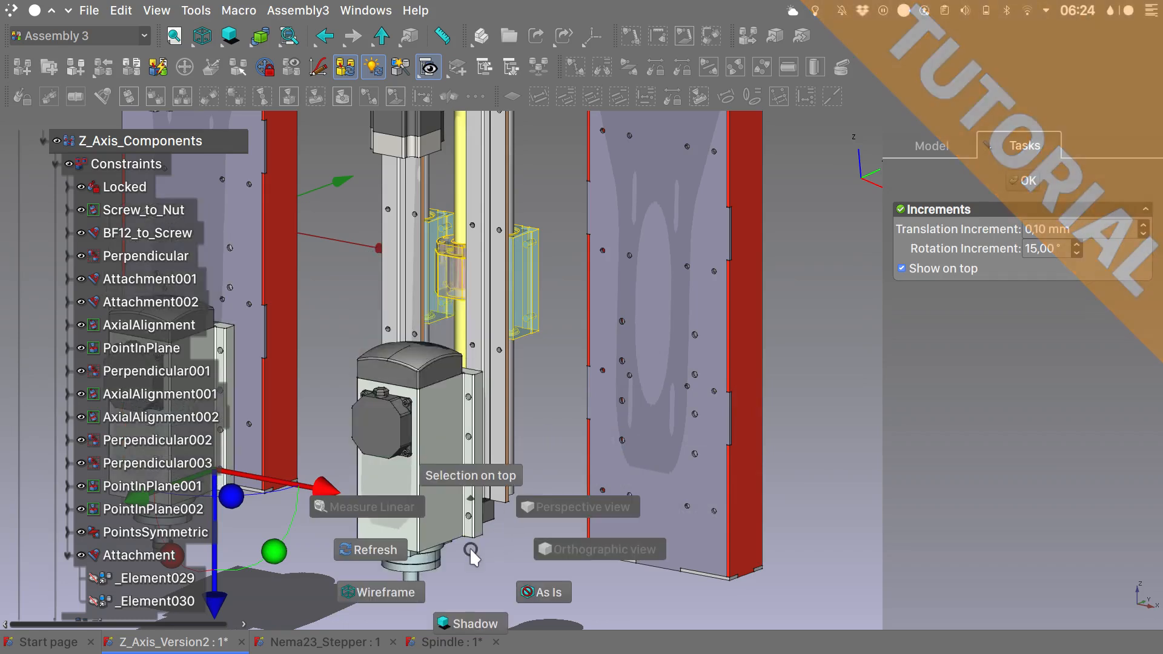
click(391, 547)
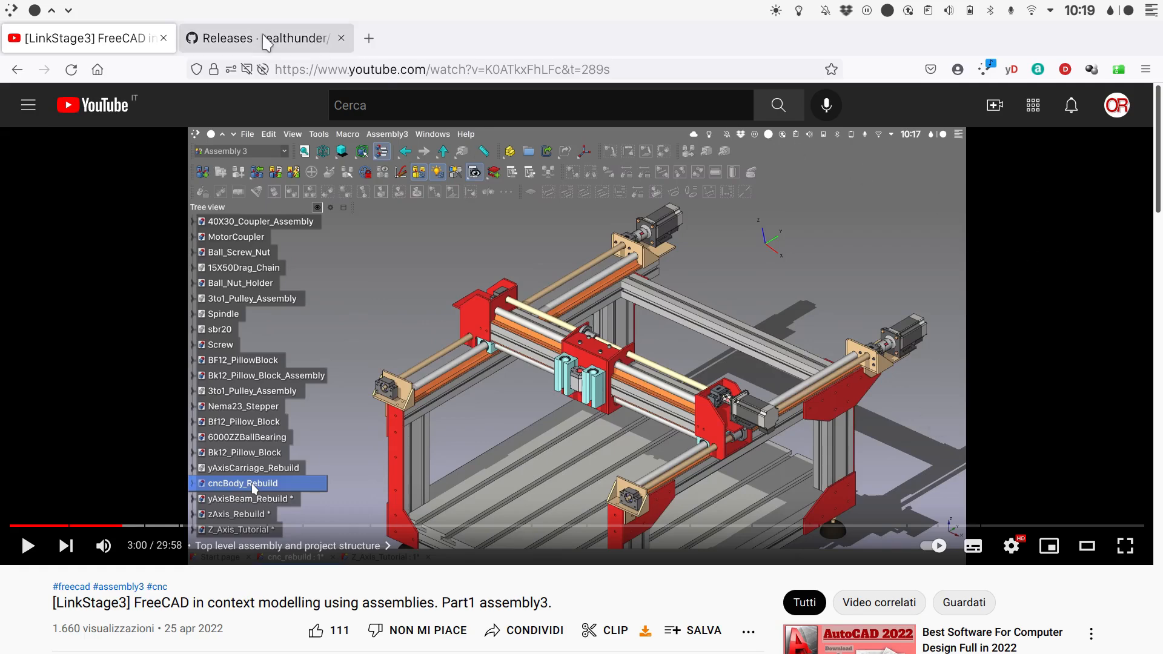
- View the GitHub Releases page in the browser, and switch to the Nema23_Stepper document in FreeCAD
click(264, 42)
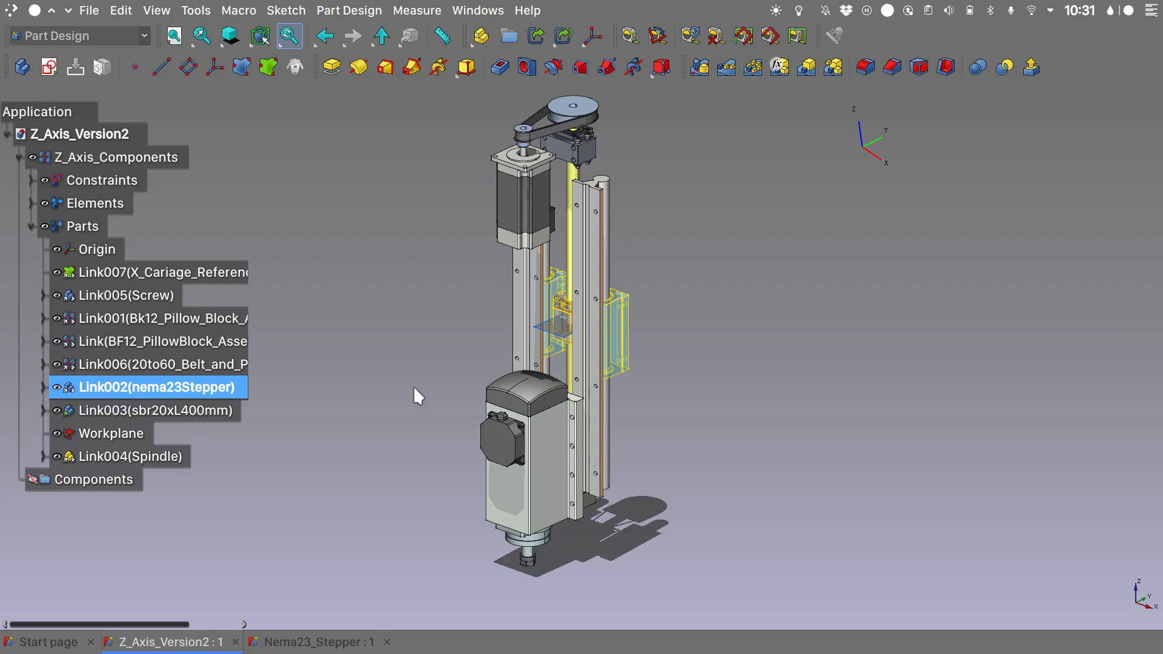
click(320, 643)
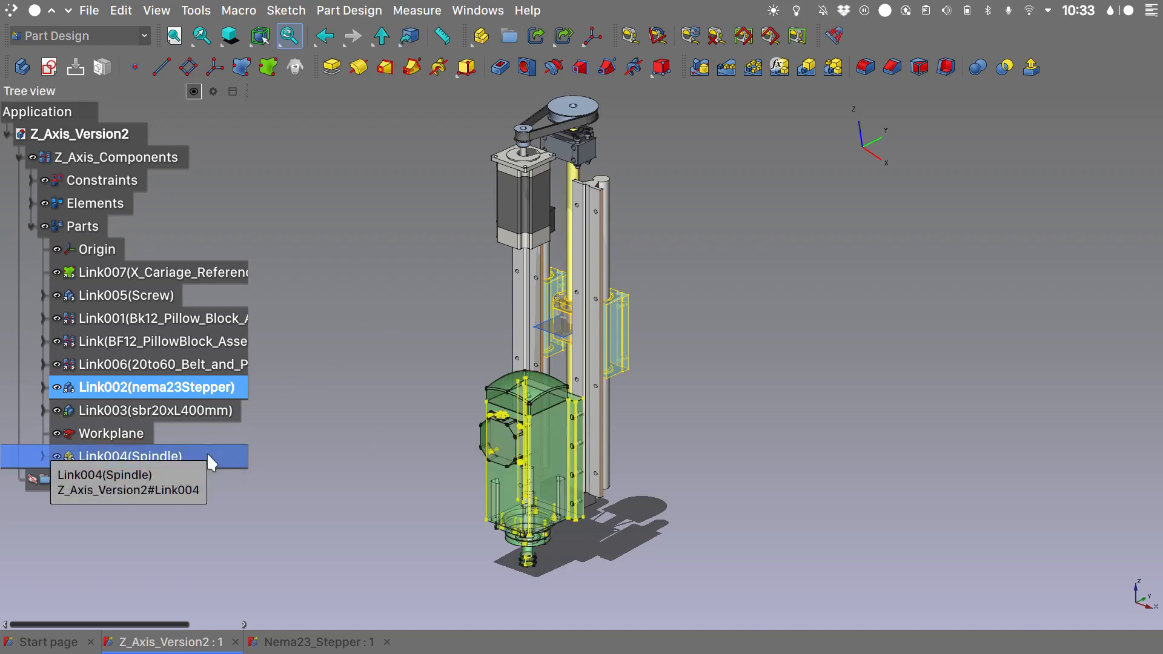
- Open the source document of the Spindle link and expand the Spindle part's contents
click(543, 40)
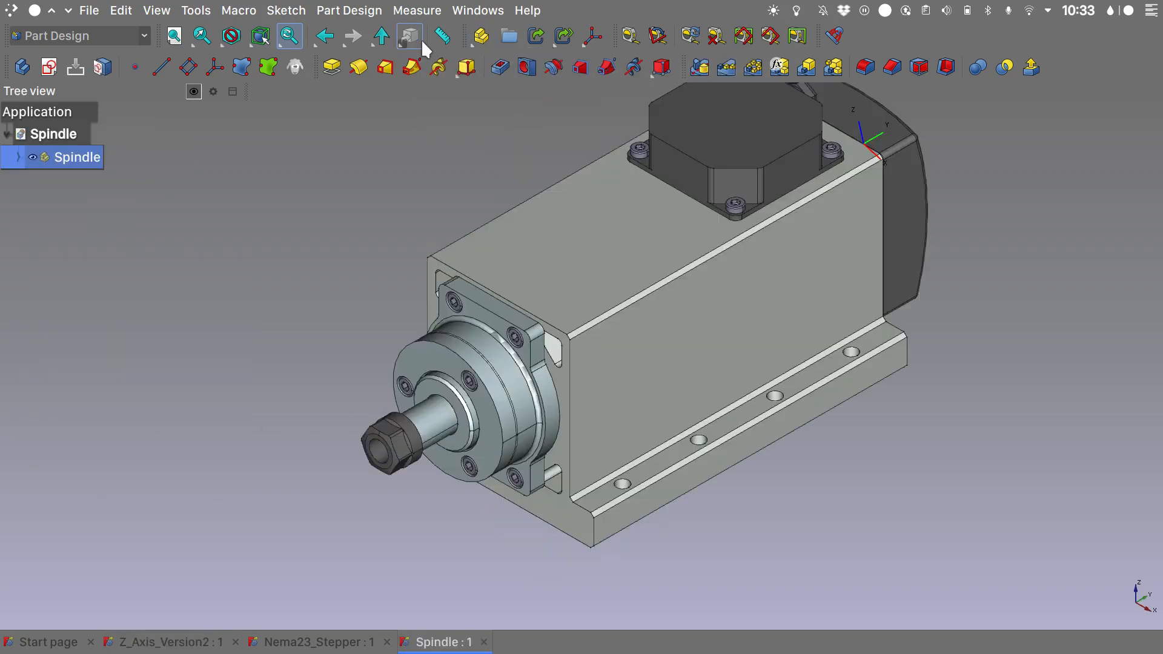
click(18, 157)
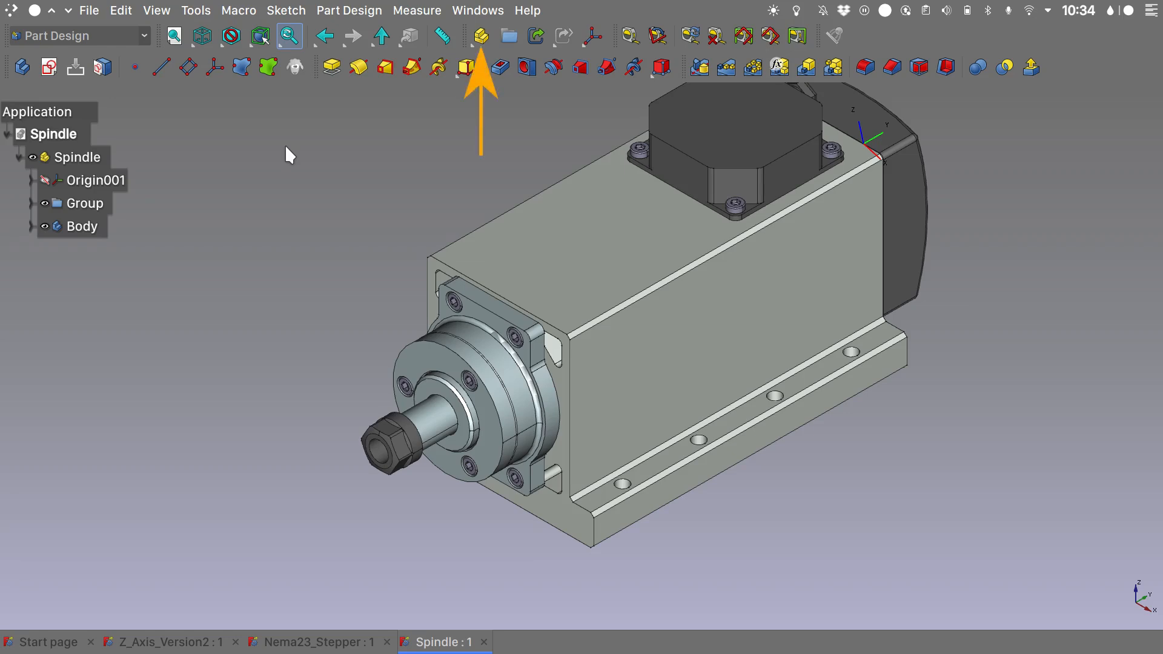
mouse_move(207, 187)
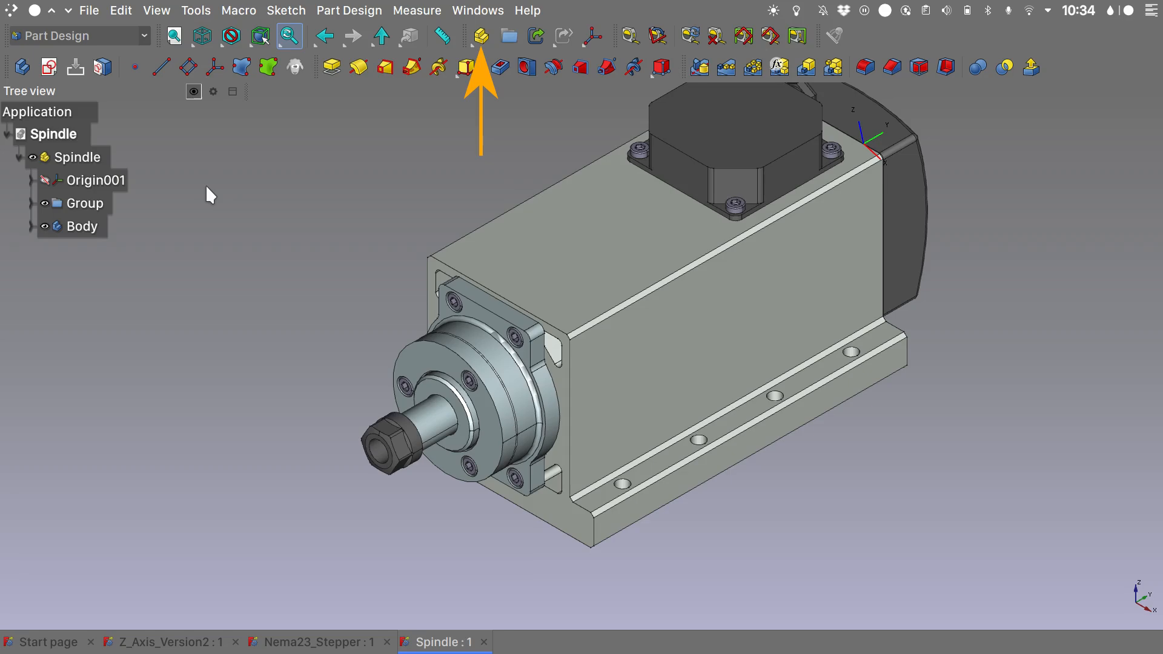
- Inspect the Spindle part's origin, body and container, displaying the origin planes temporarily and hiding them again
click(44, 181)
scroll(623, 305, down, 3)
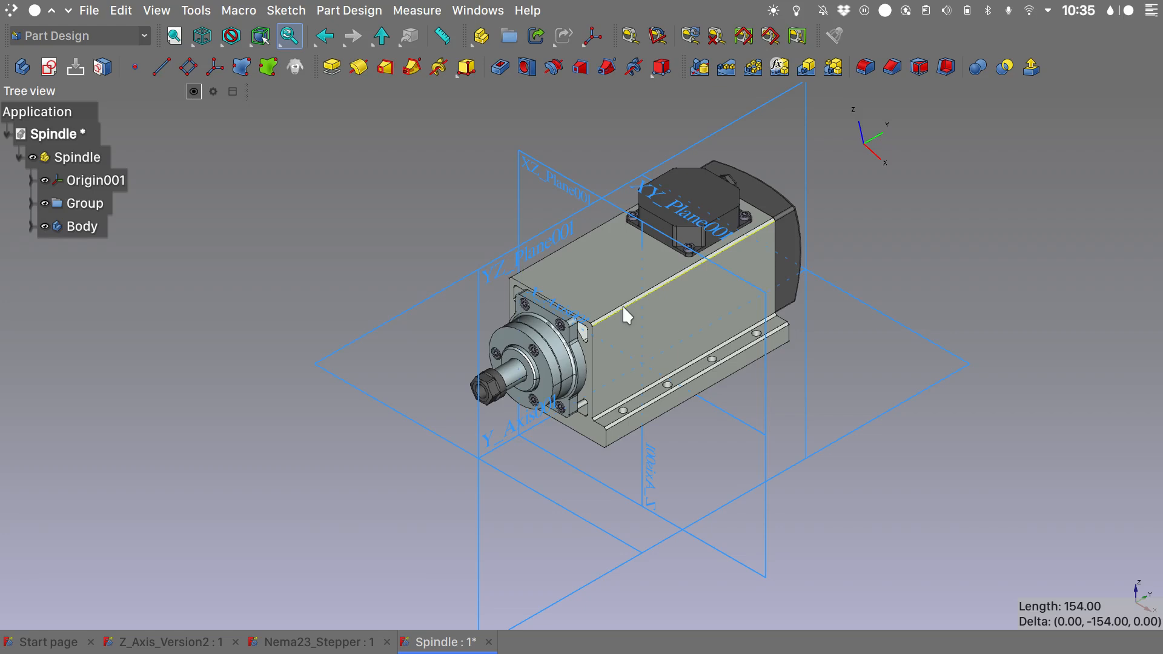
click(85, 227)
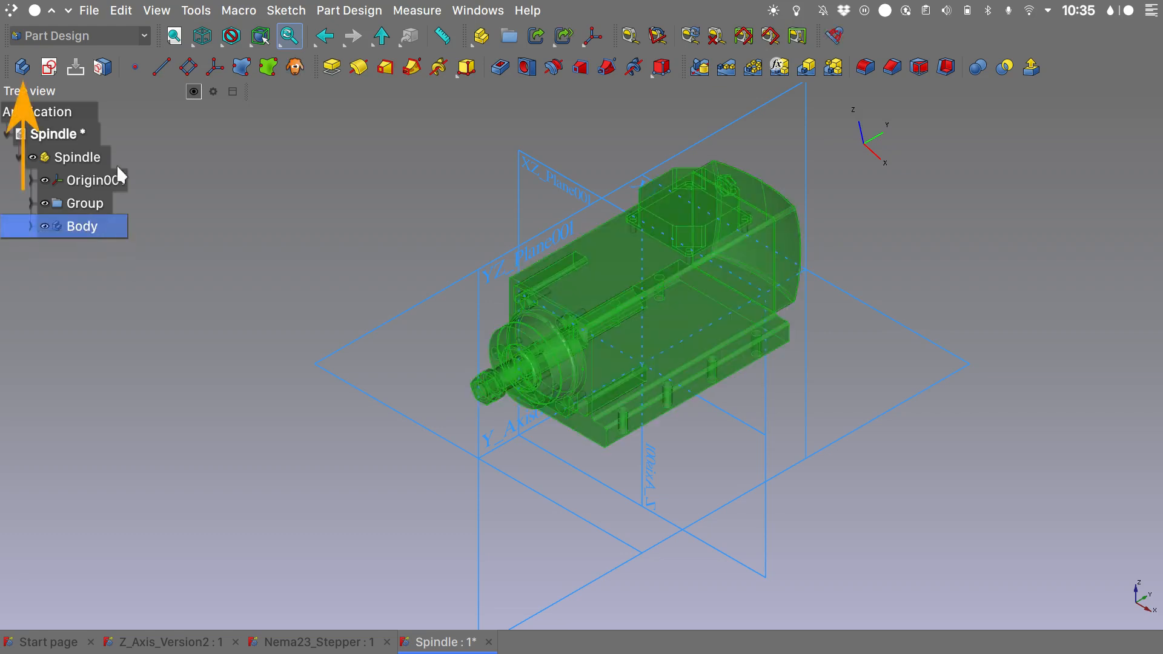
click(96, 157)
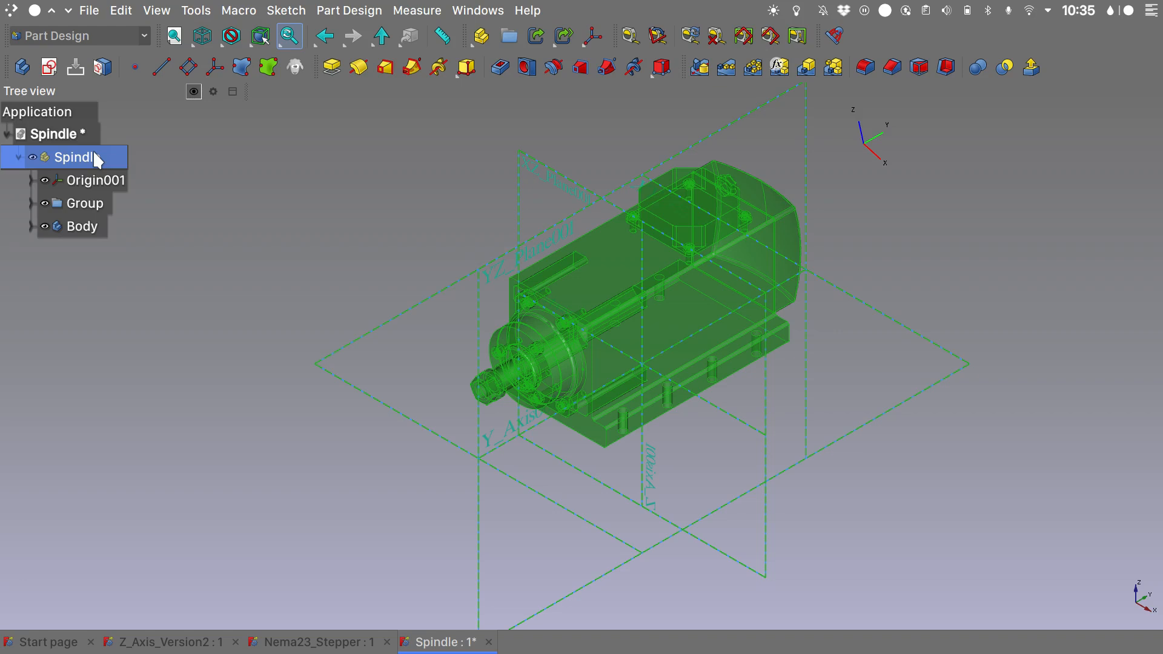
click(403, 259)
click(45, 180)
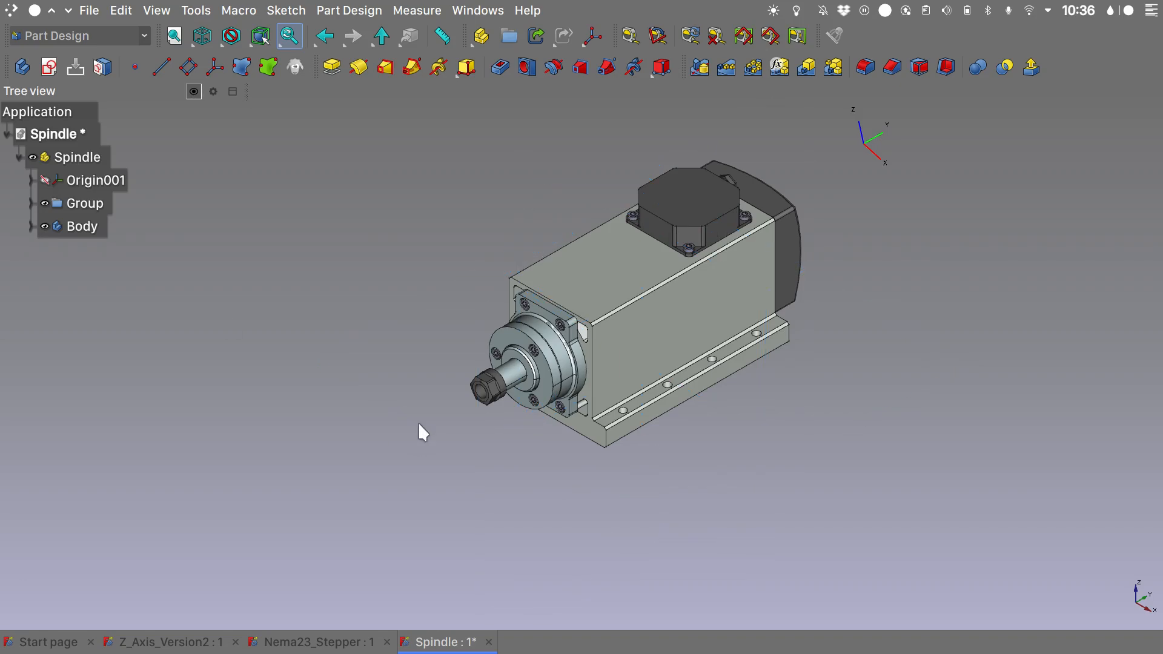
- Examine Z_Axis_Components in the Z_Axis_Version2 document alongside the Inkscape diagram's Z_Axis_Components, Steel_Frame, top assembly and Part_Container boxes
click(188, 640)
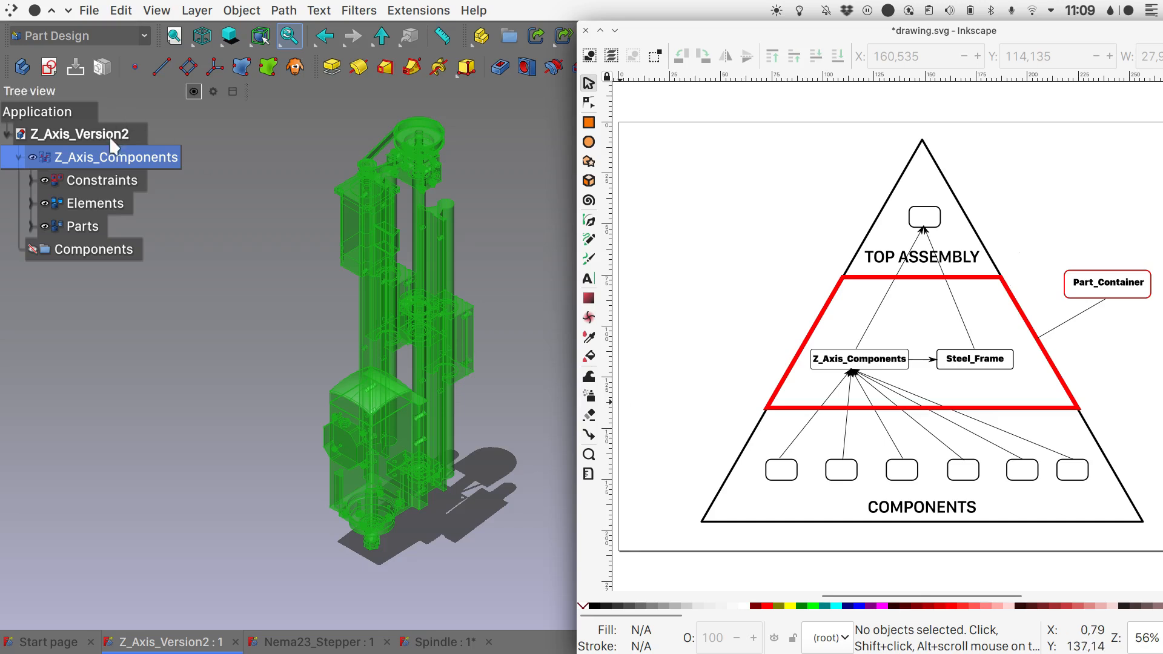
click(108, 161)
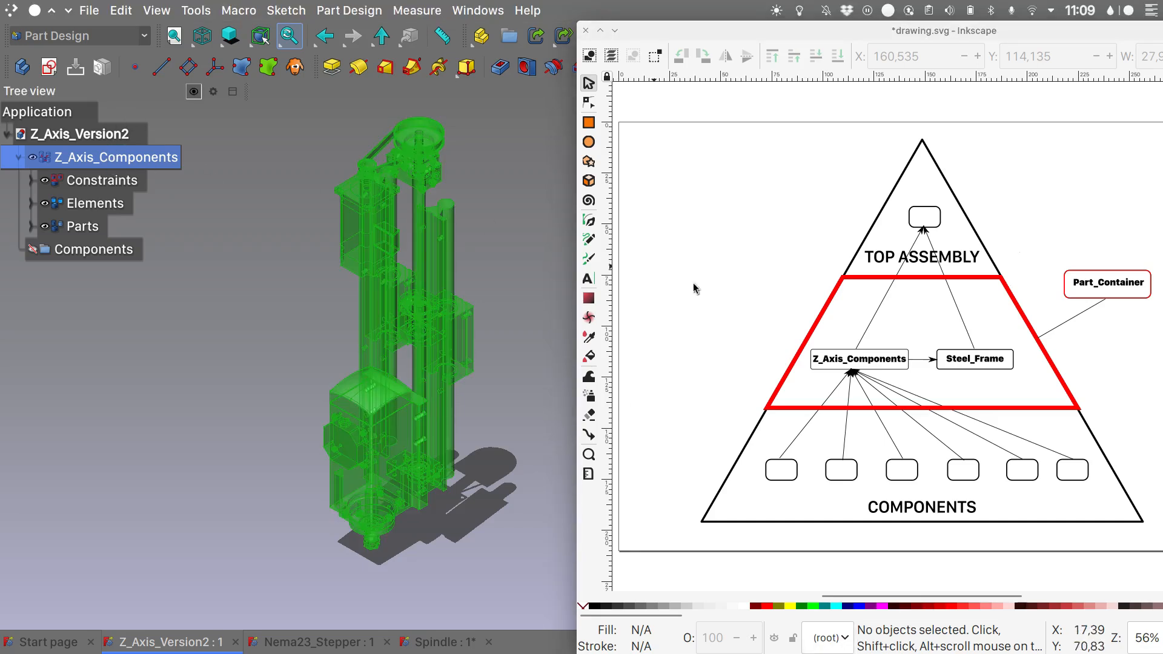
click(834, 373)
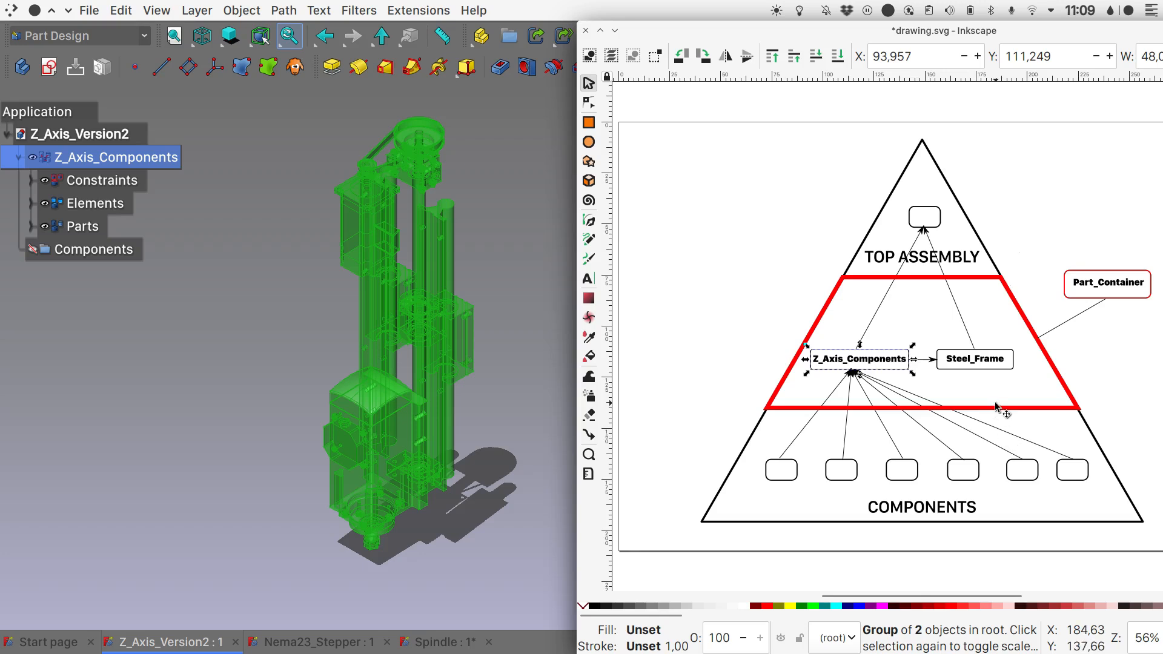
click(987, 375)
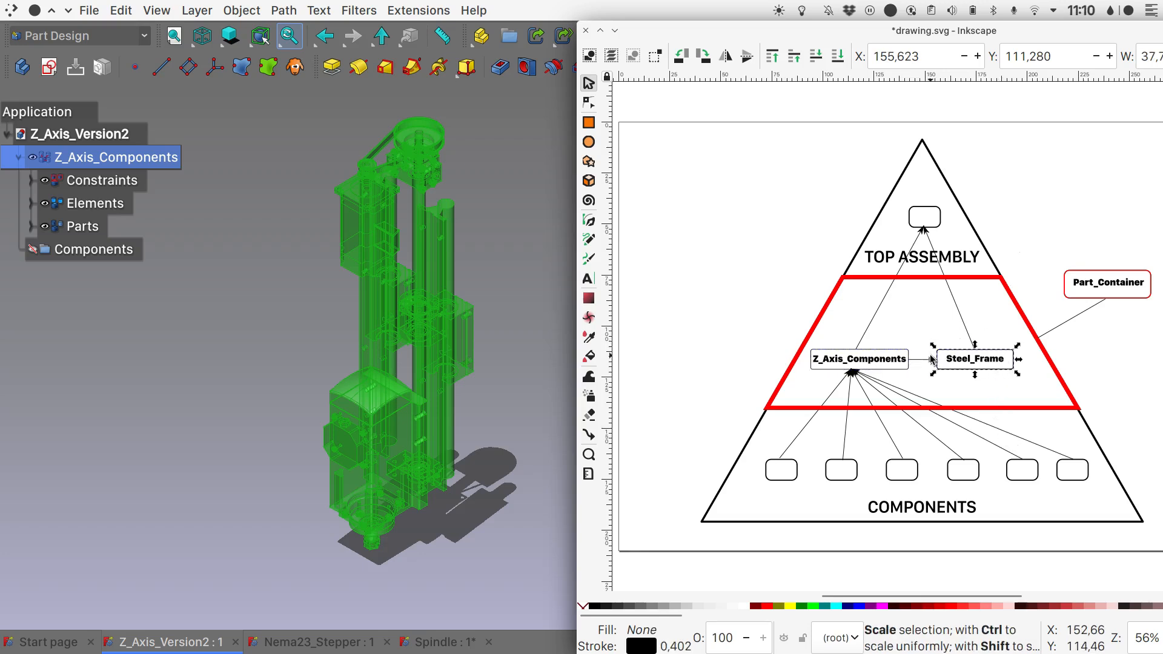
click(878, 359)
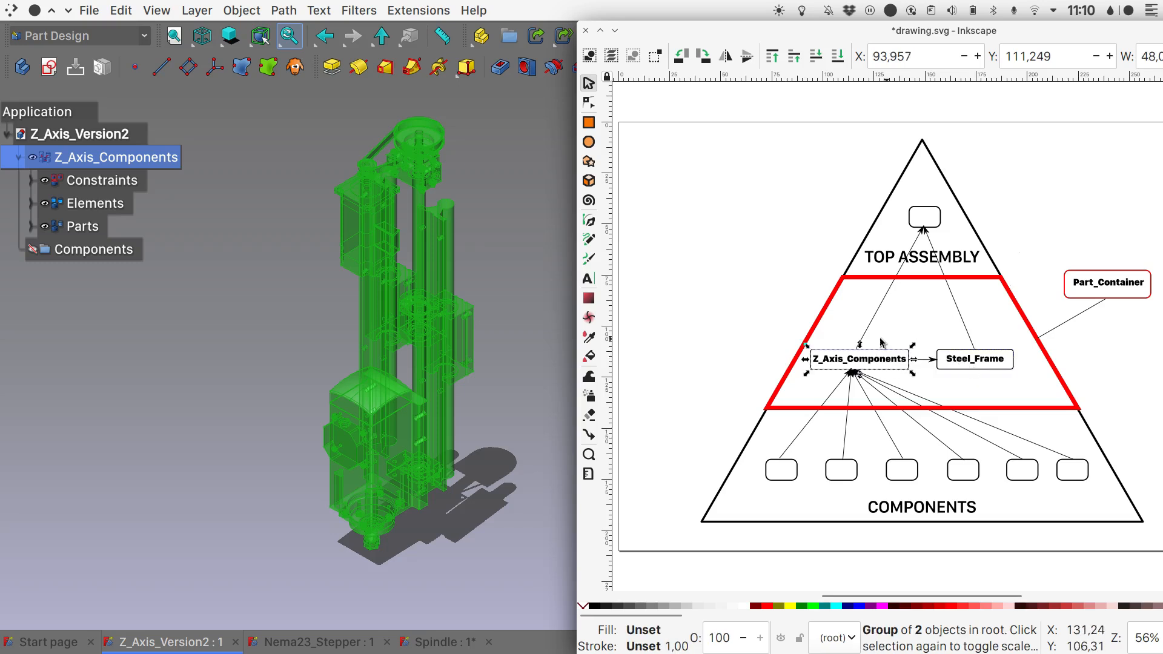
click(973, 367)
click(945, 217)
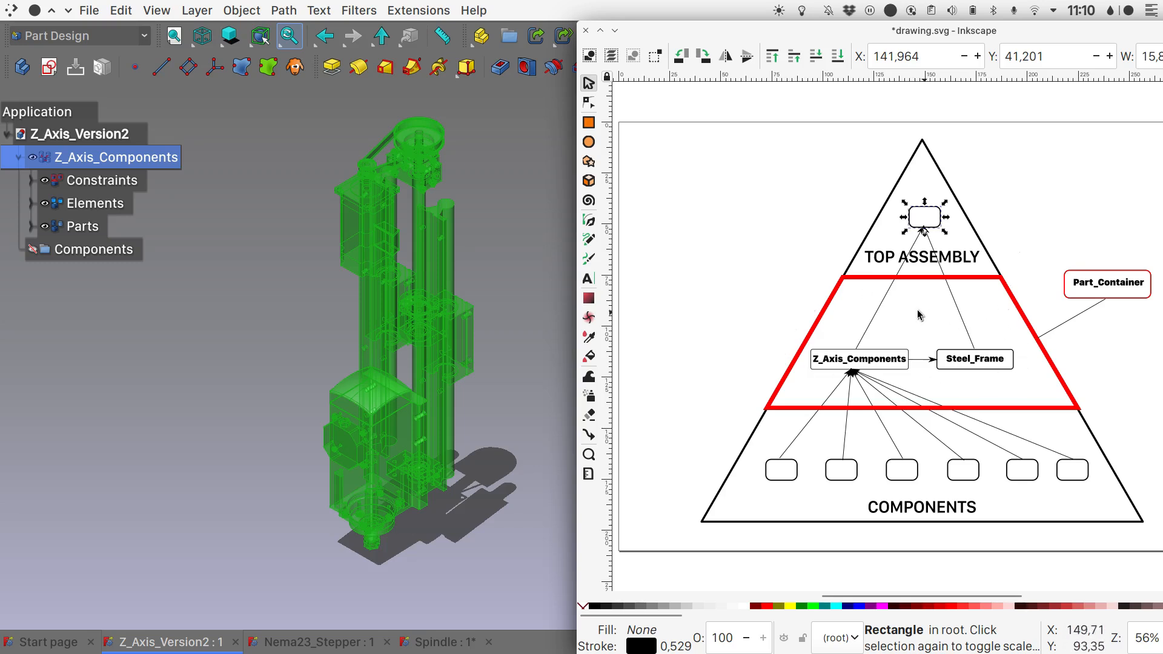
click(1091, 288)
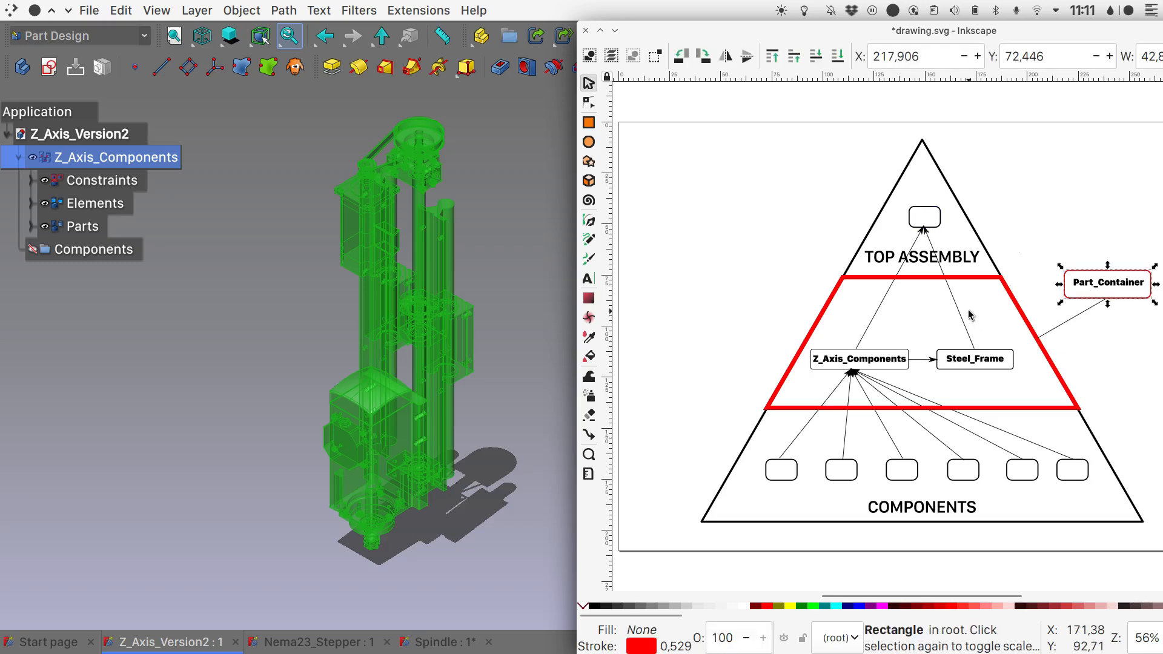
key(ctrl)
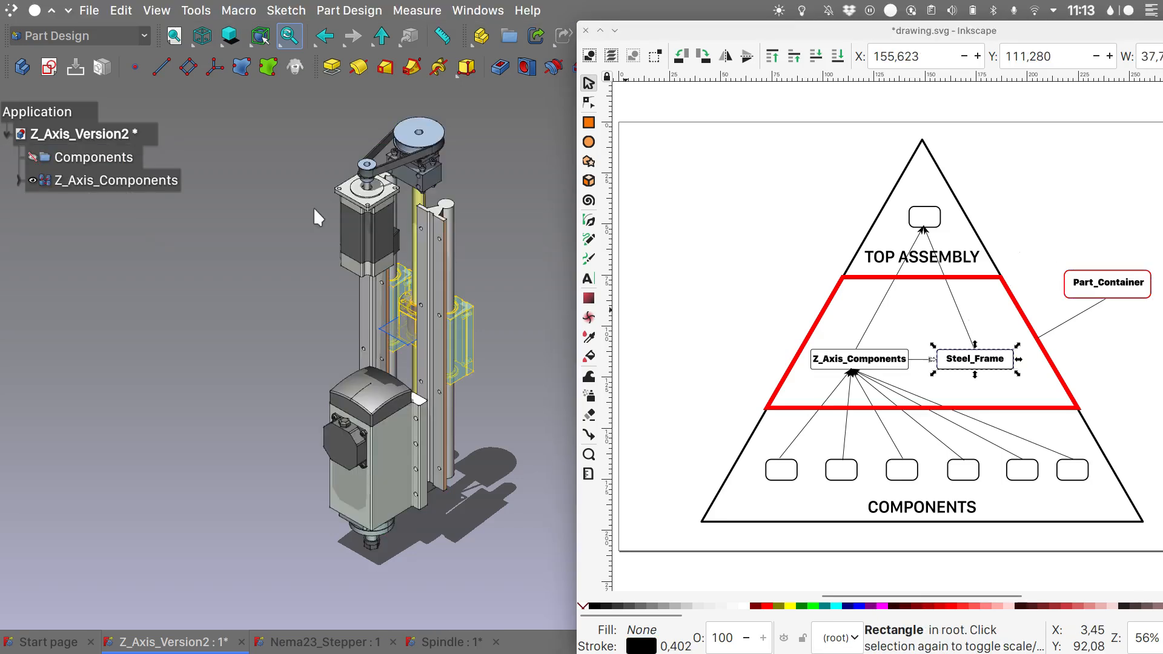
- Create a part container for the steel frame in Z_Axis_Version2 and wrap it in a second, parent part container
click(487, 33)
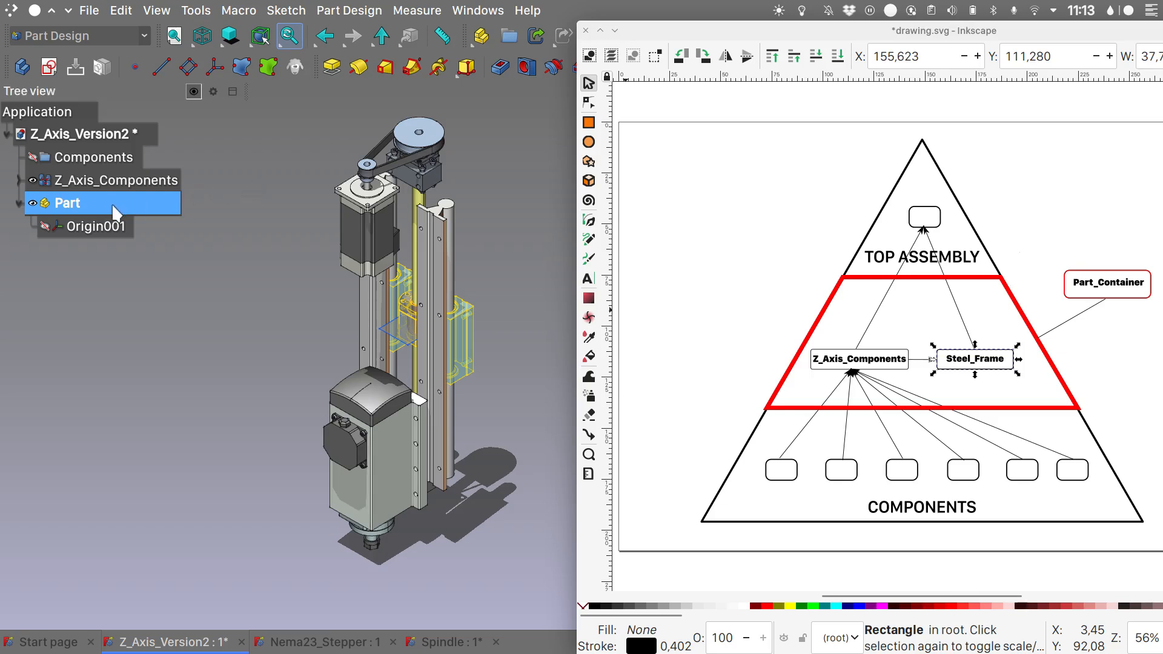
click(994, 369)
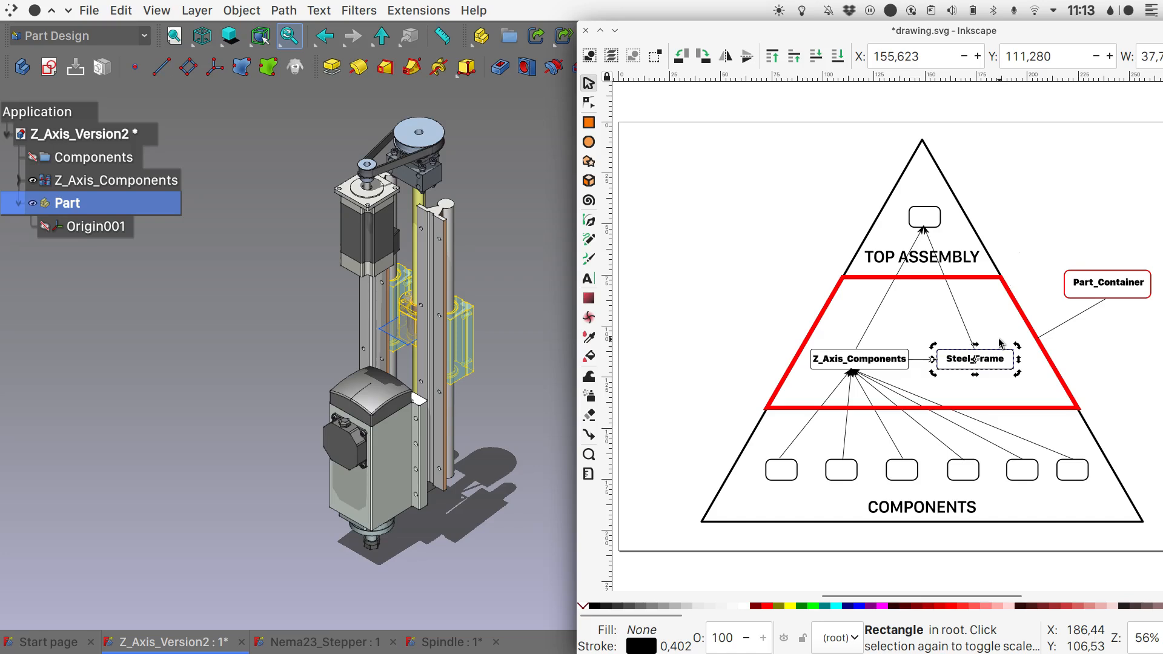
click(483, 37)
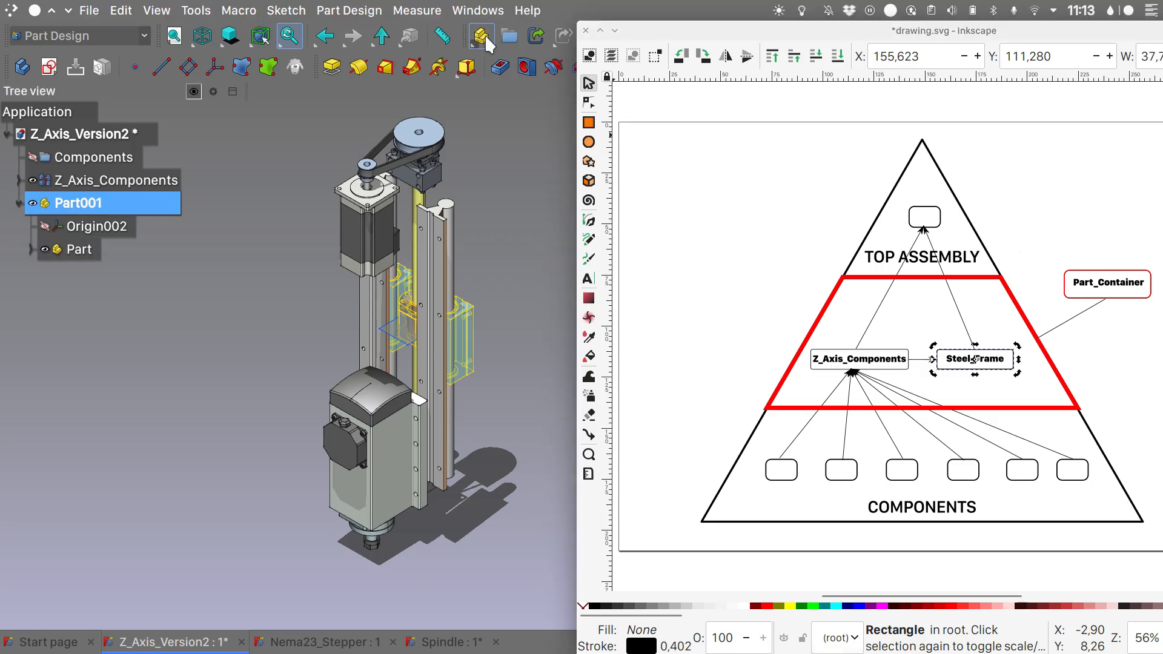
- Rename the inner part container as Steel_Frame, matching its box in the diagram
click(73, 247)
key(BackSpace)
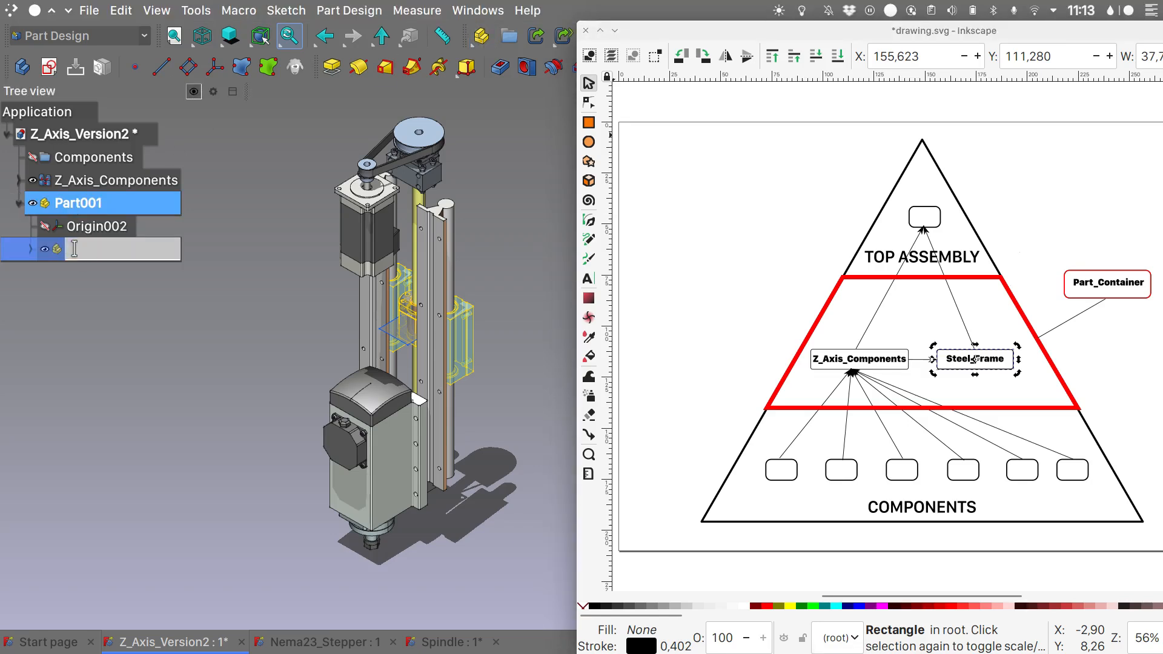
text(Steel_Frame)
key(Return)
click(959, 372)
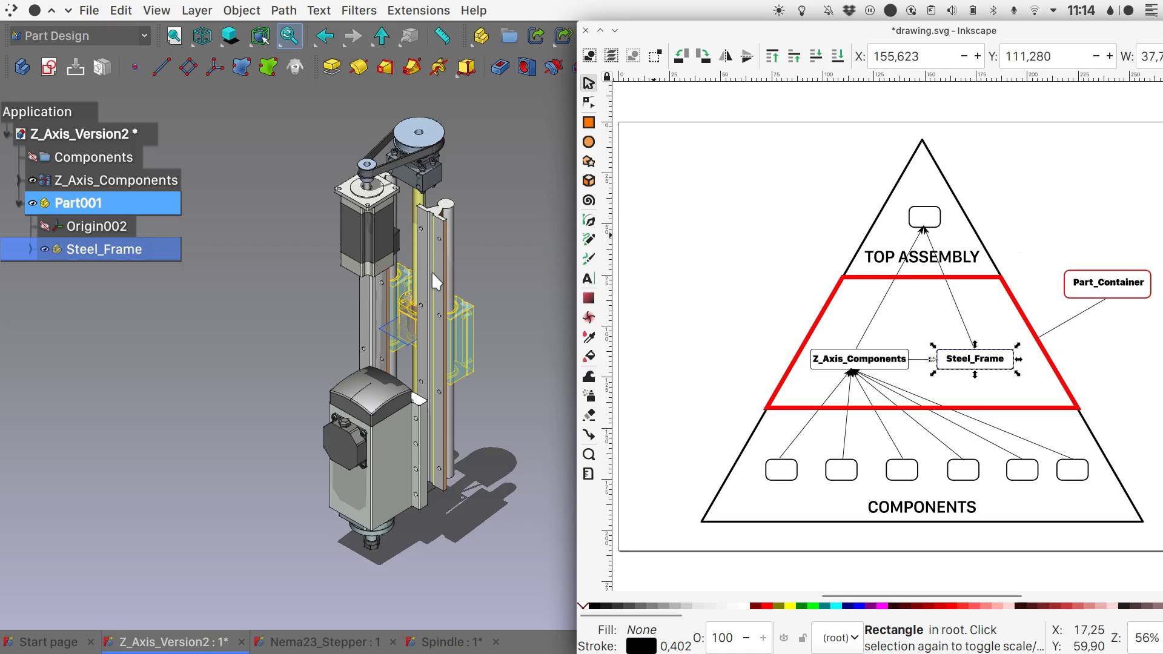
- Move the Z_Axis_Components assembly into the parent part container beside Steel_Frame
click(250, 210)
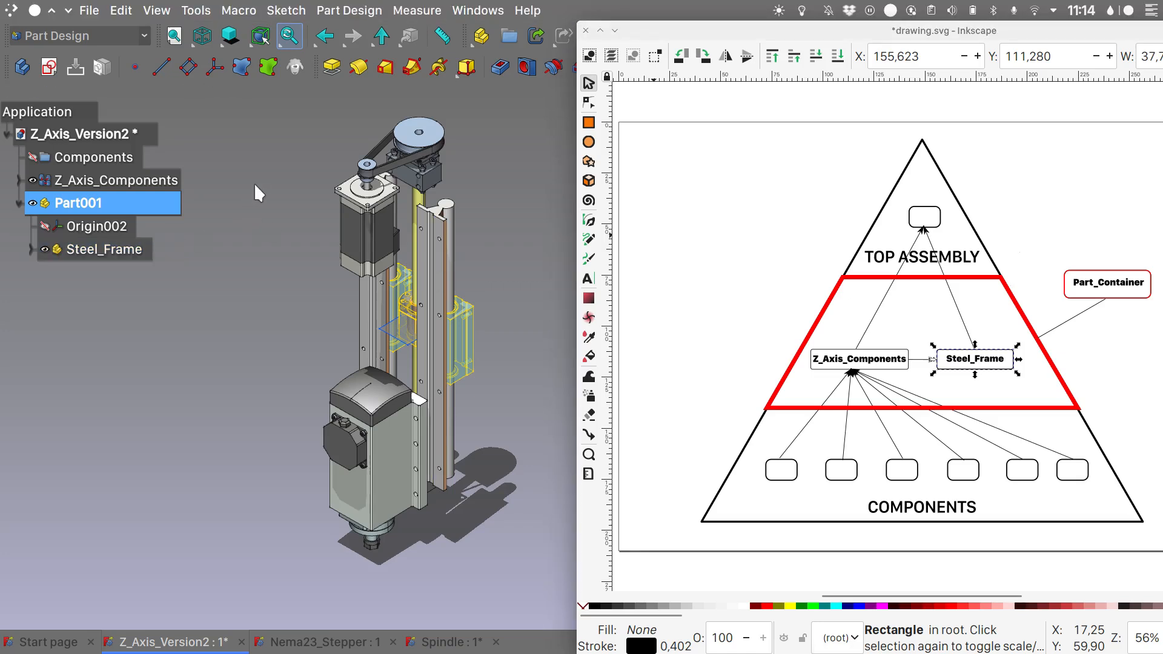
click(159, 179)
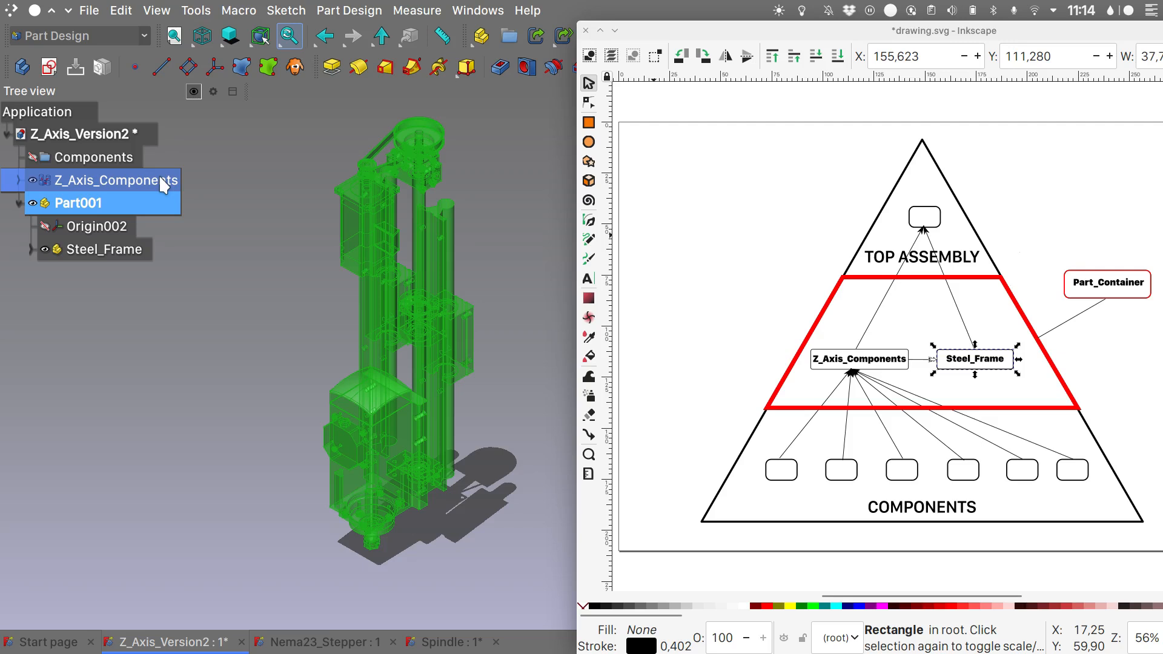
drag(159, 176, 92, 209)
click(278, 255)
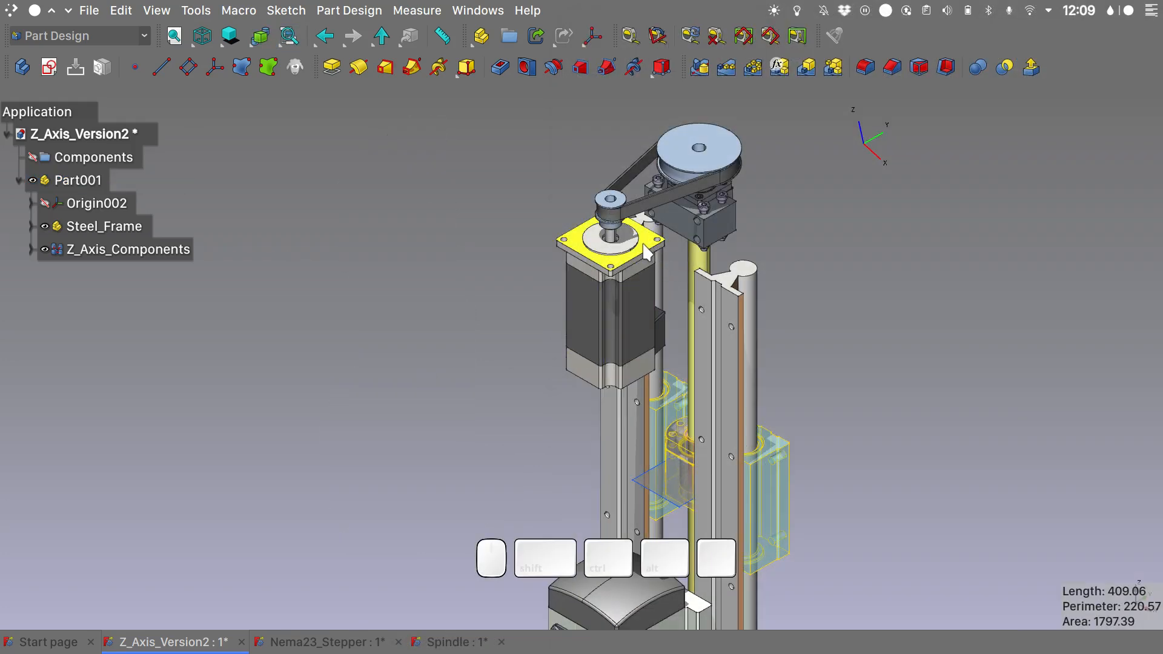
- Select the stepper's upper flange face, the upper bearing block's top face and the mounting faces of both linear rails
click(647, 252)
ctrl+click(720, 213)
ctrl+click(730, 382)
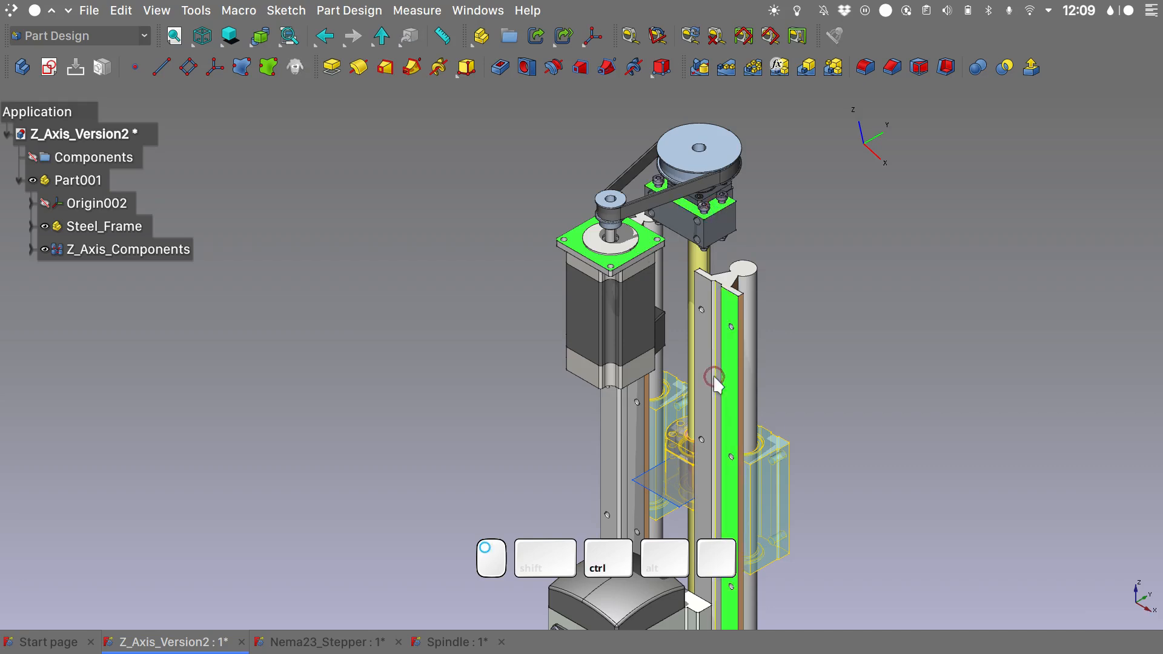
ctrl+click(703, 382)
ctrl+click(636, 442)
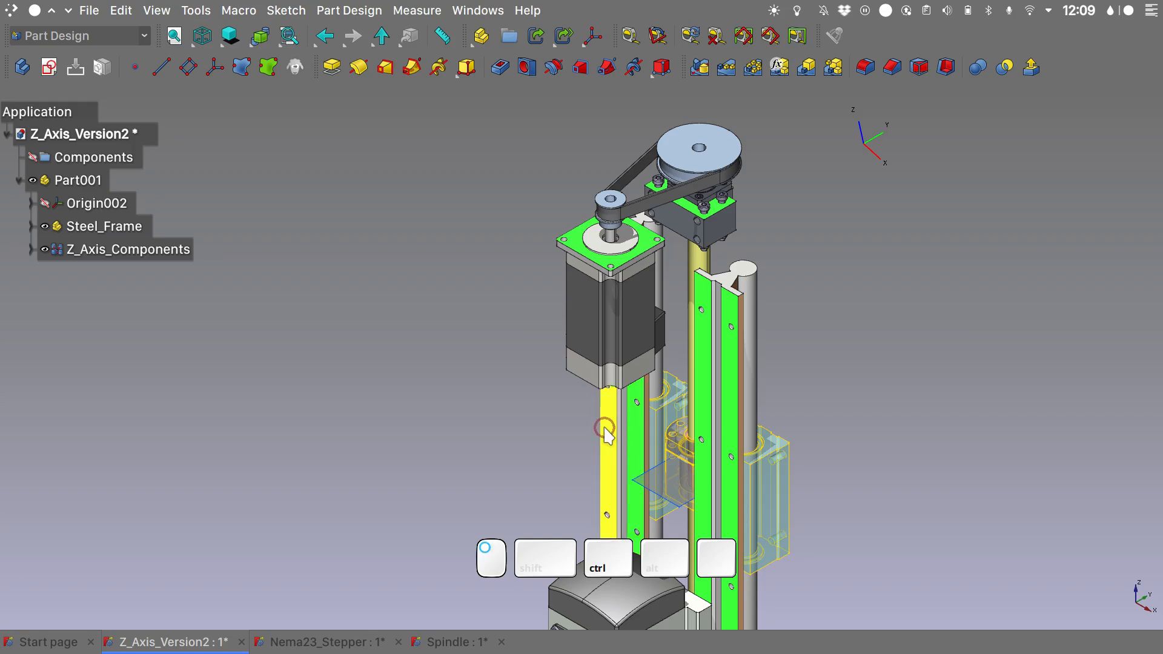
- Add the underside face of the lower bearing block to the selected faces
scroll(607, 434, down, 3)
scroll(608, 435, down, 3)
shift+middle_drag(605, 436, 551, 265)
alt+shift+middle_drag(565, 459, 591, 377)
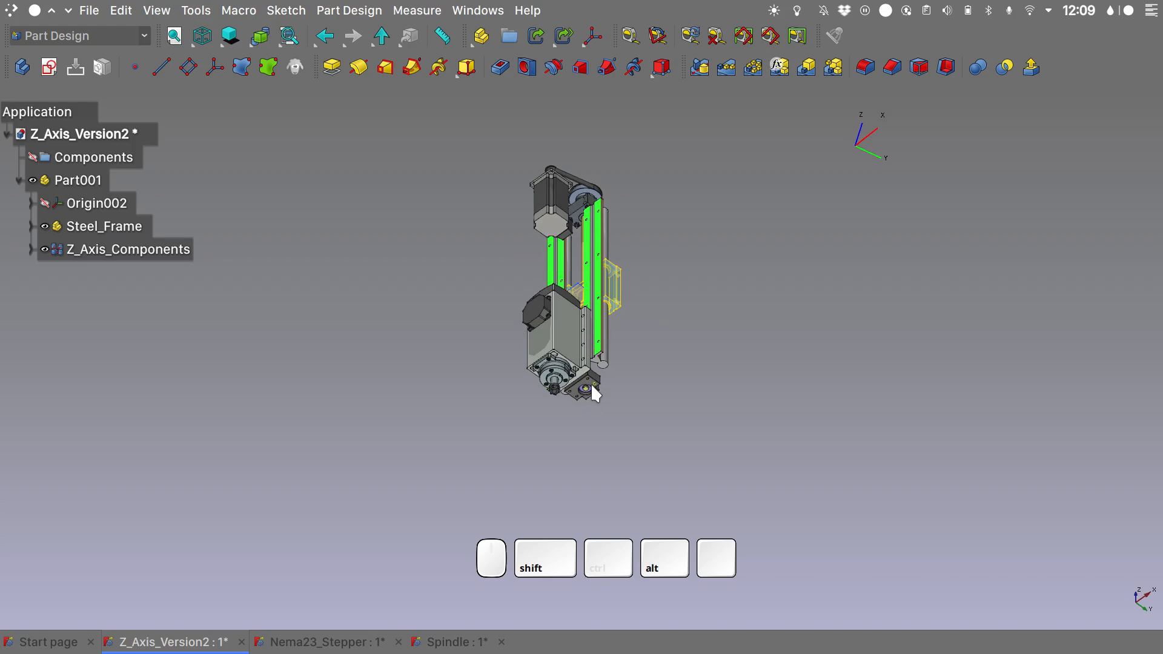
scroll(592, 388, up, 5)
scroll(592, 391, down, 2)
click(576, 373)
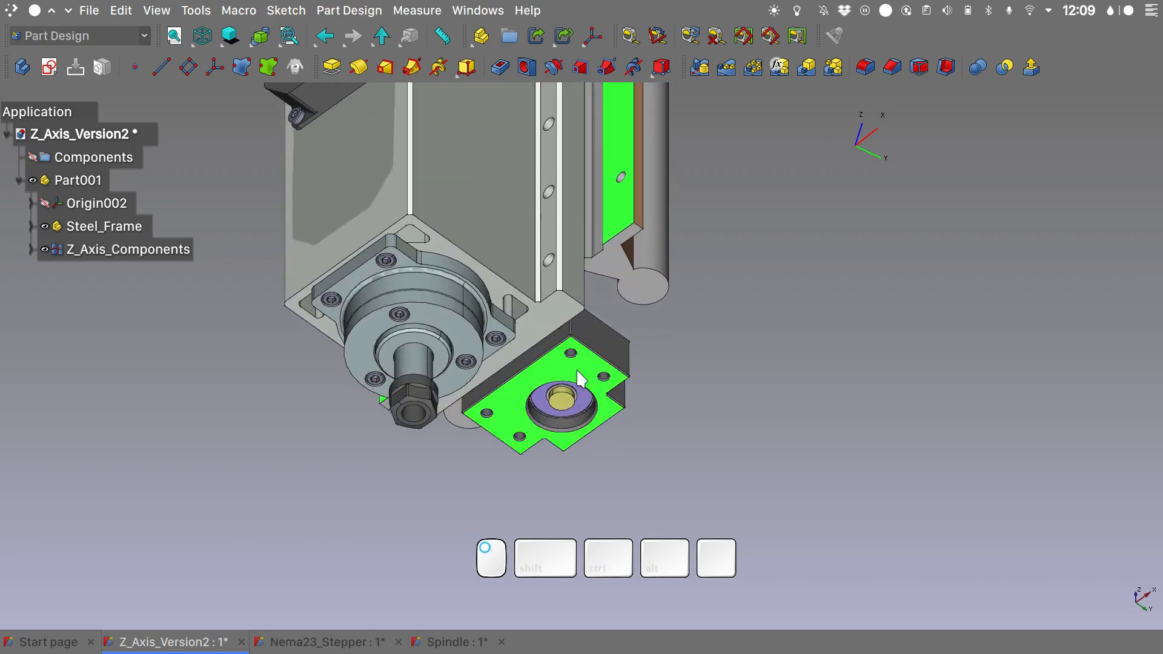
scroll(578, 379, down, 3)
scroll(579, 379, down, 2)
alt+middle_drag(408, 267, 447, 428)
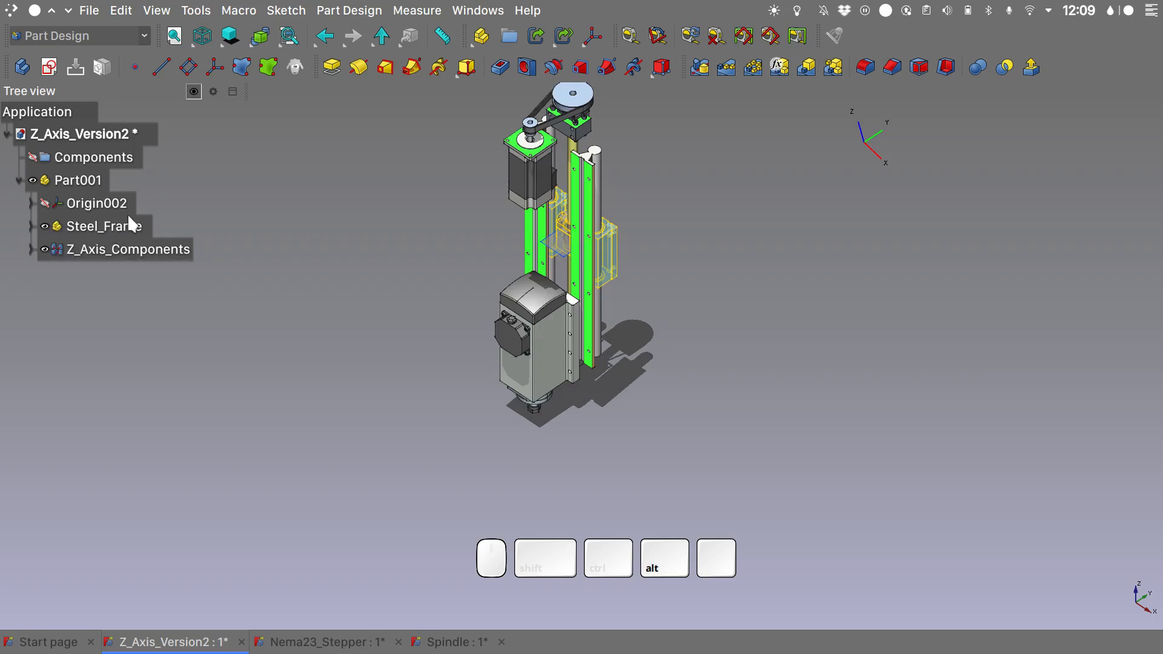
right_click(93, 180)
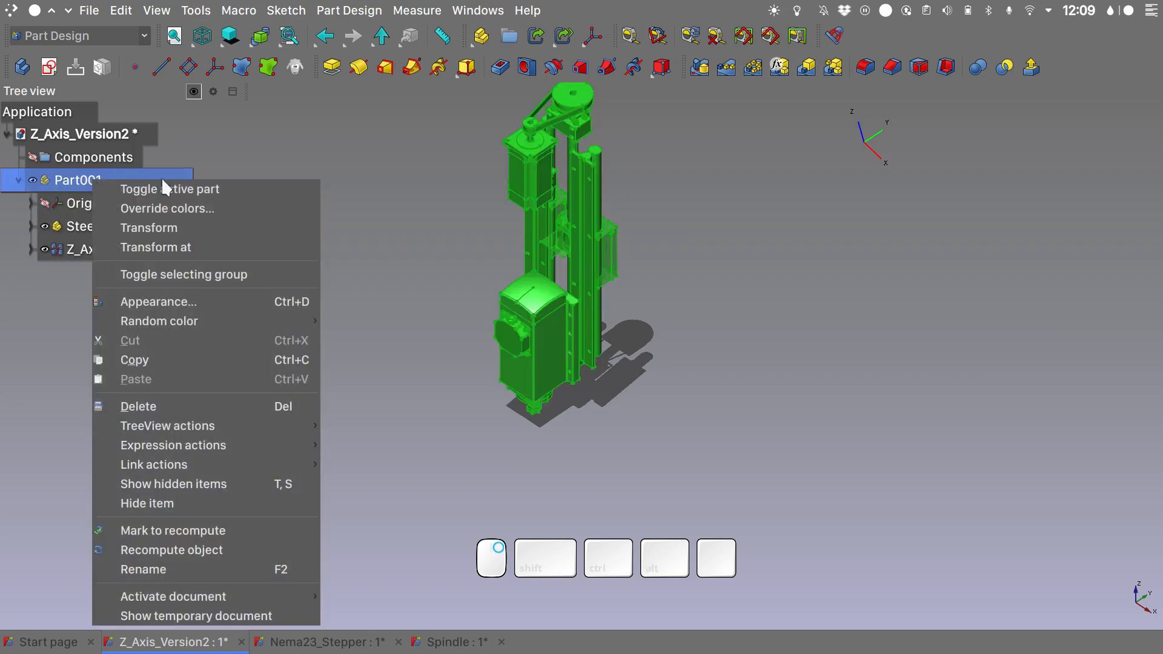
click(433, 153)
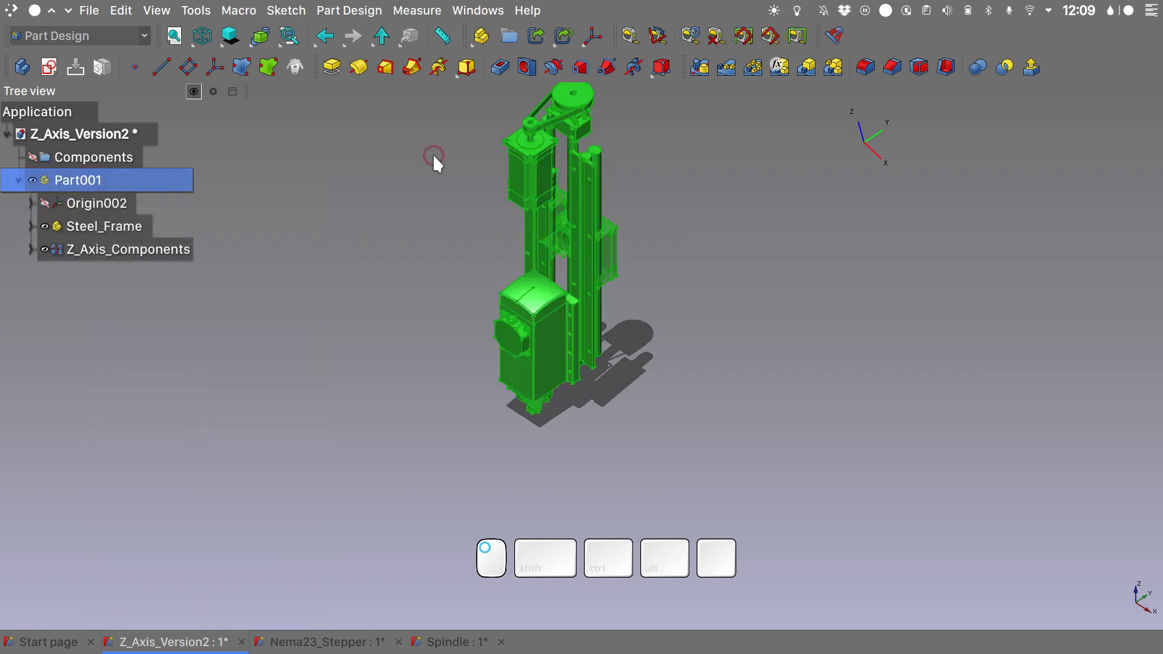
click(348, 201)
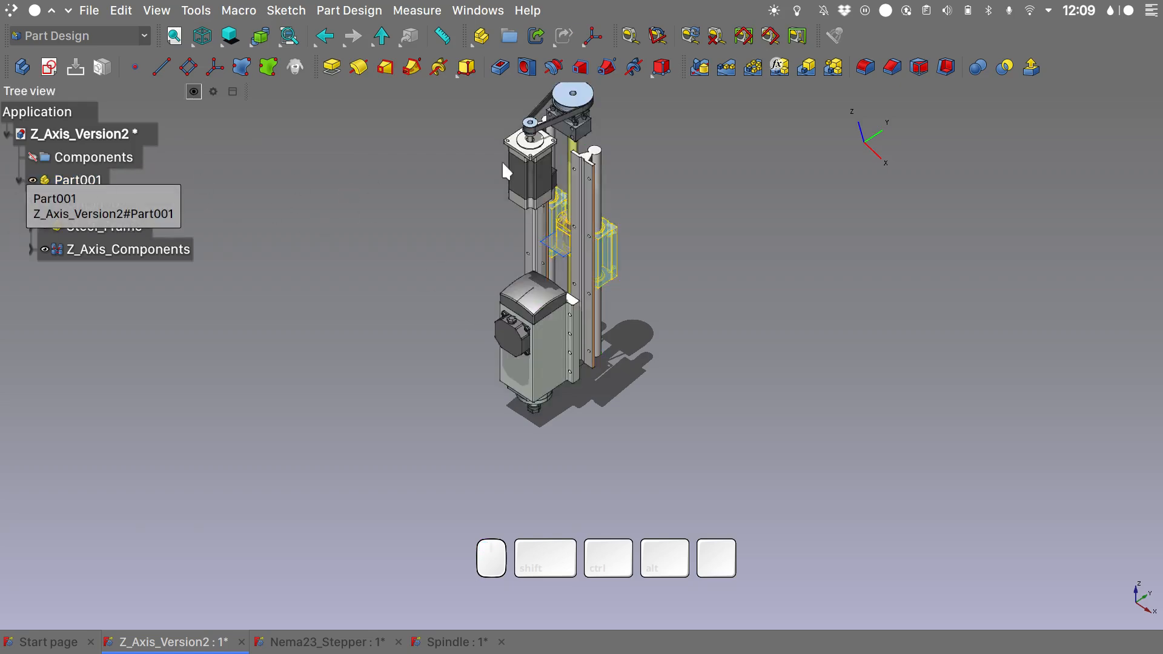
- Select the stepper's upper flange face, the upper bearing block's top face and the mounting faces of both linear rails again
scroll(546, 147, up, 6)
ctrl+click(544, 140)
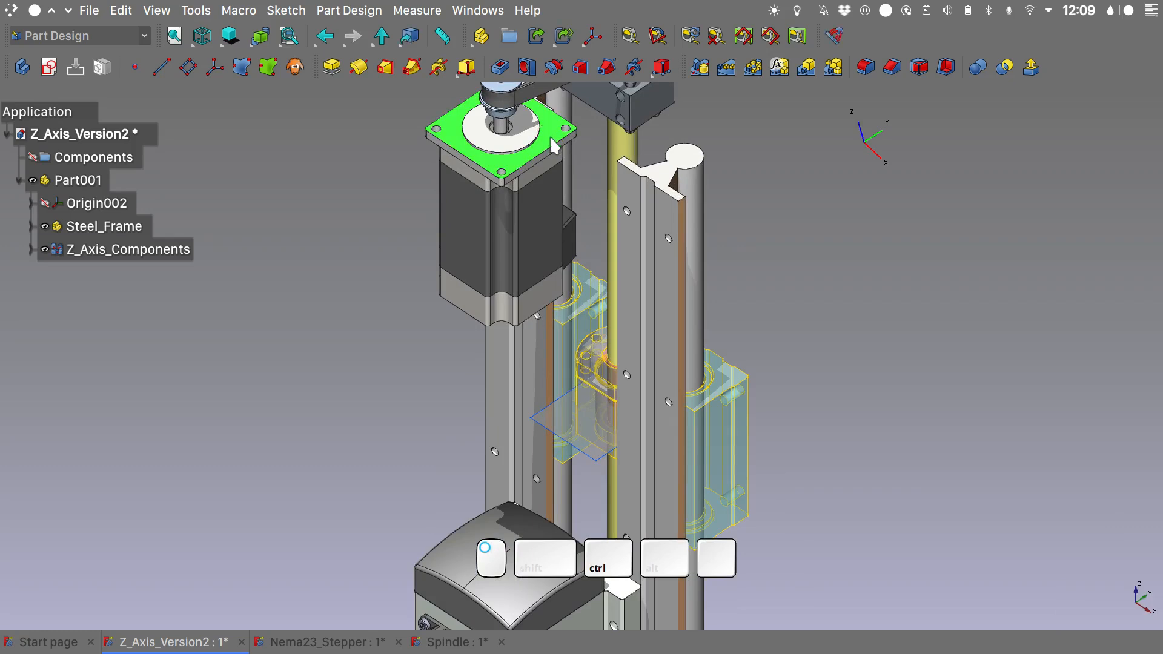
shift+middle_drag(602, 143, 561, 252)
ctrl+click(608, 182)
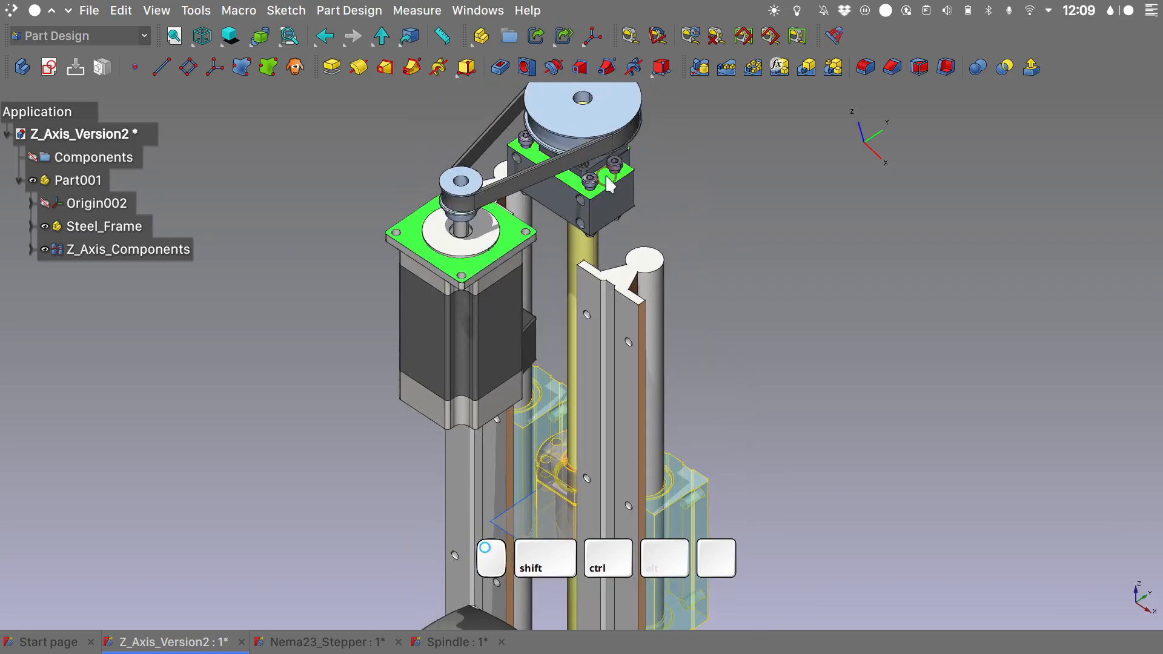
ctrl+click(627, 339)
ctrl+click(588, 306)
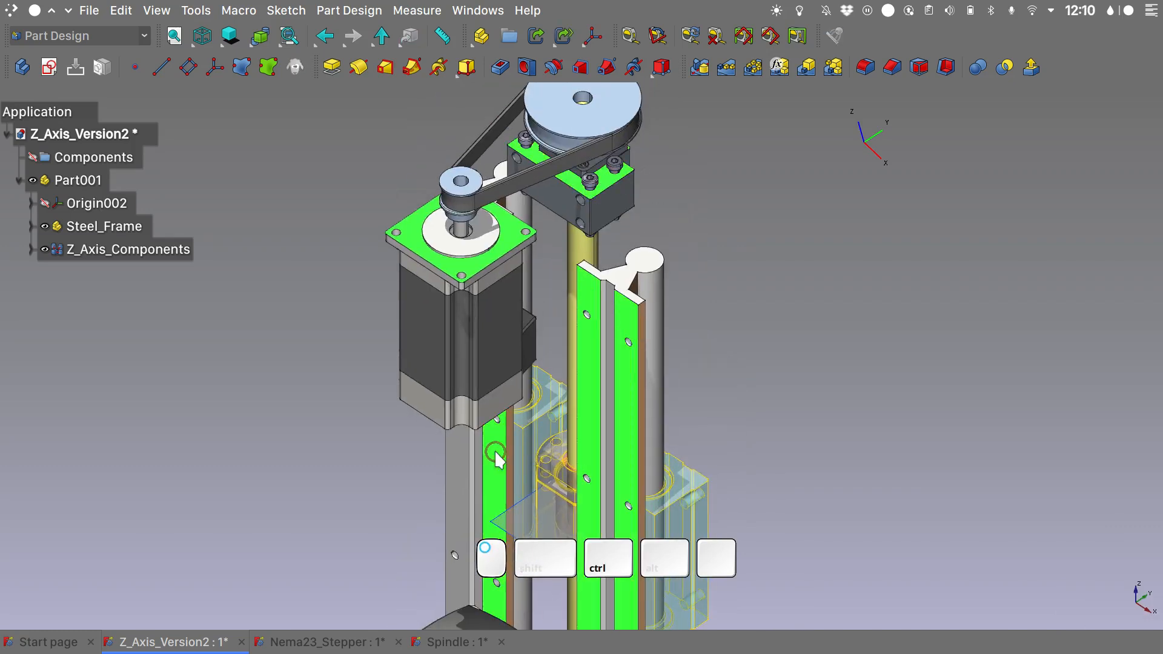
ctrl+click(463, 457)
- Add the lower bearing block's underside face and the rear face of the spindle mount to the selected faces
scroll(466, 463, down, 5)
middle_drag(465, 463, 543, 100)
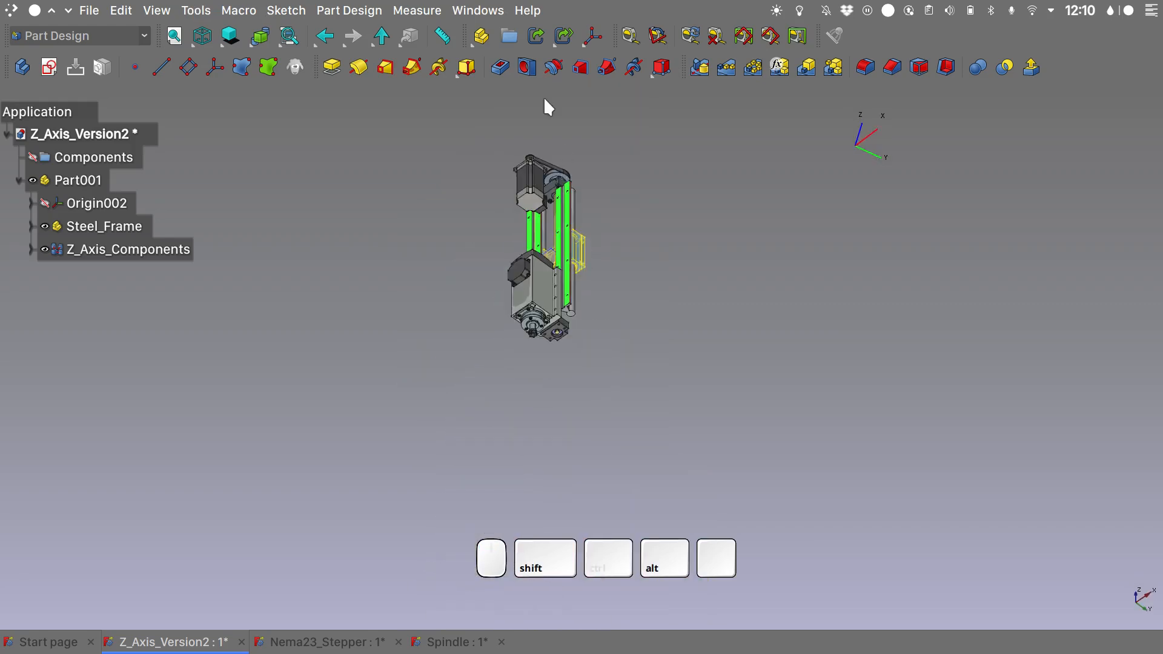
scroll(557, 325, up, 6)
ctrl+click(576, 353)
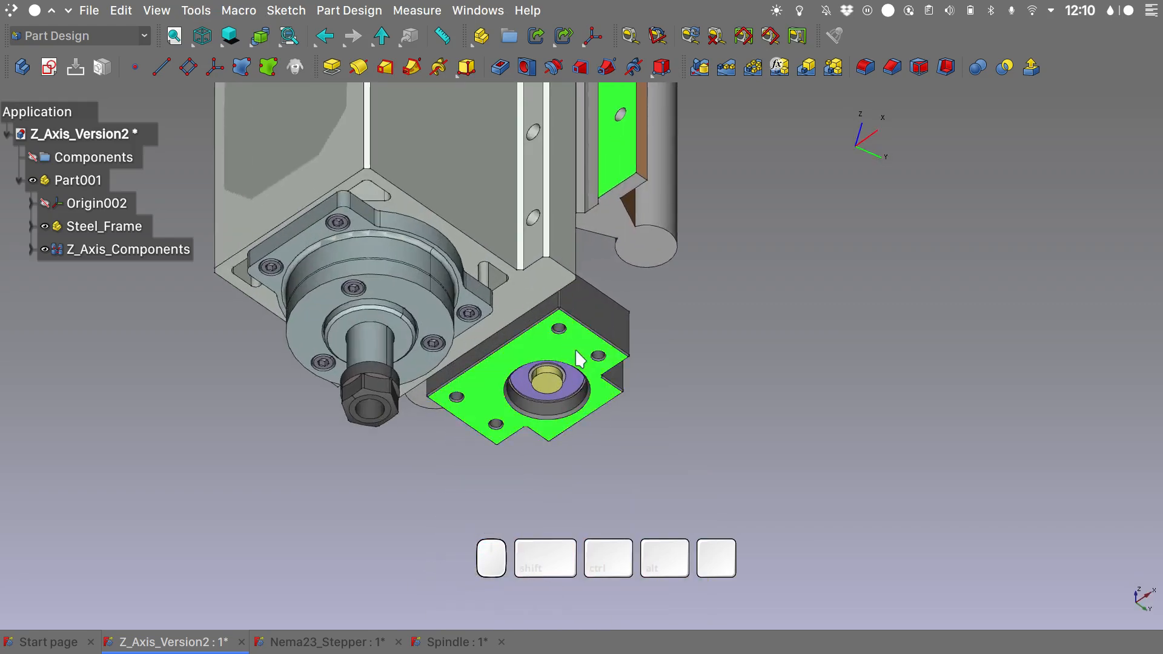
middle_drag(639, 392, 387, 493)
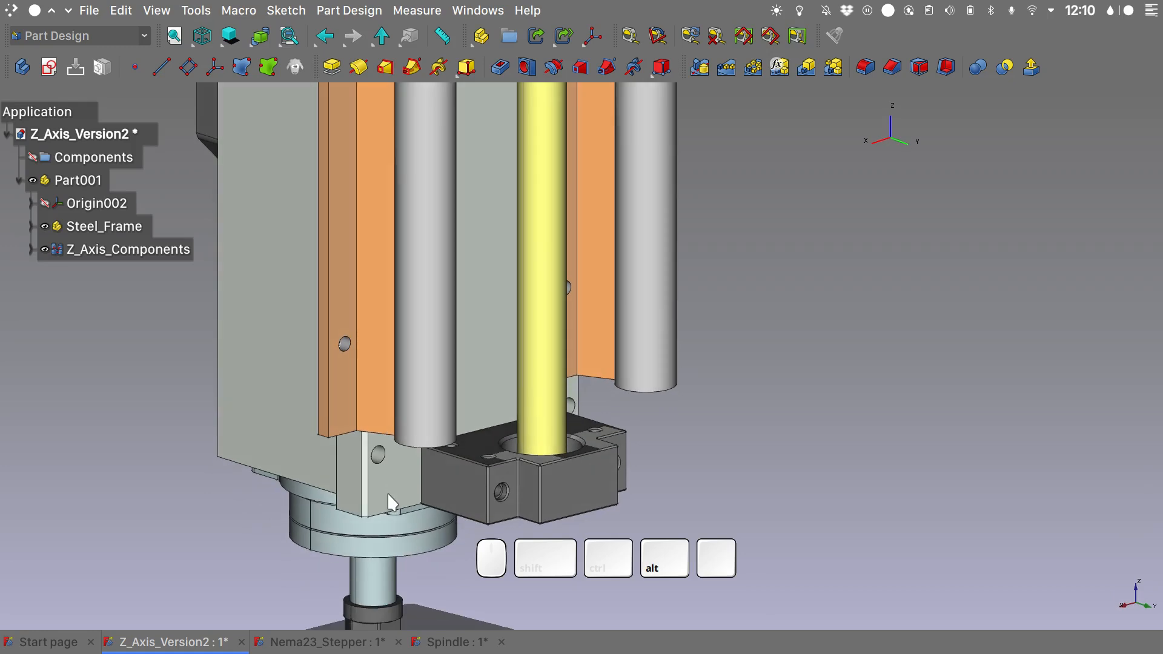
ctrl+click(503, 327)
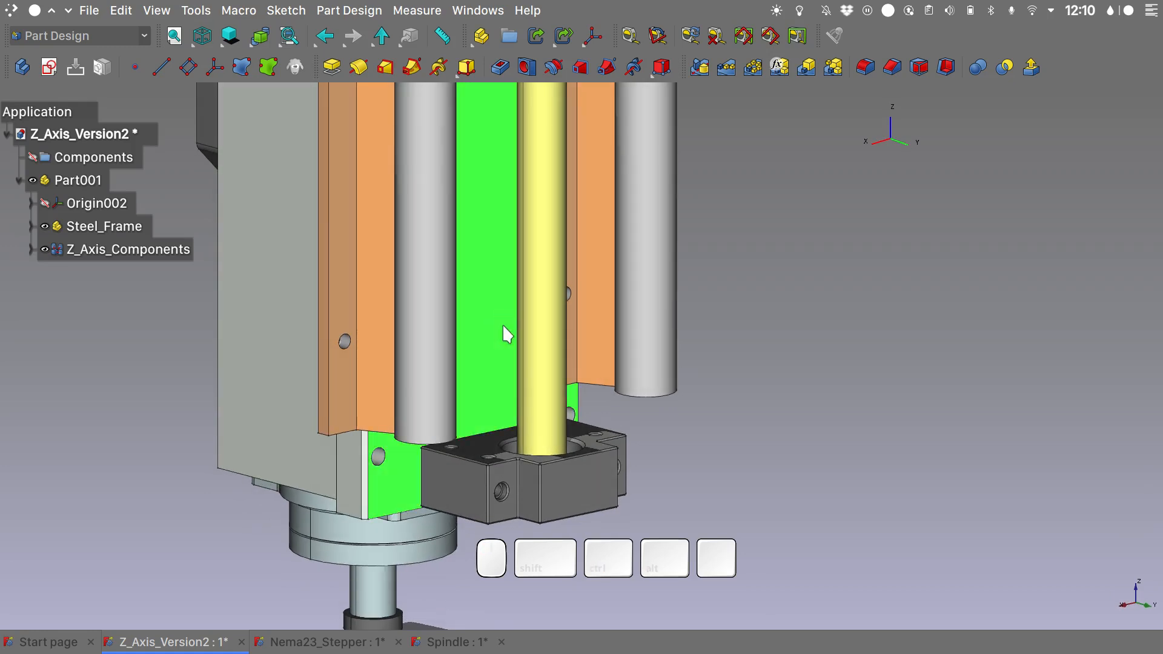
- Create a sub-shape binder from all the selected component faces
scroll(505, 330, down, 5)
middle_drag(506, 333, 267, 77)
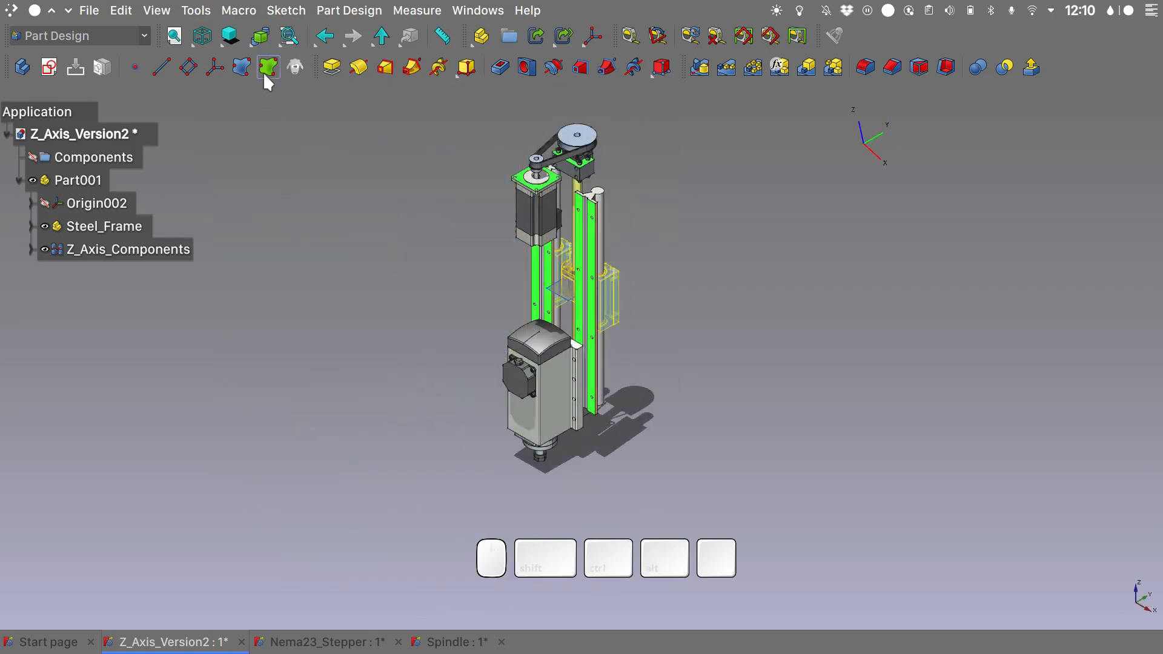
click(267, 70)
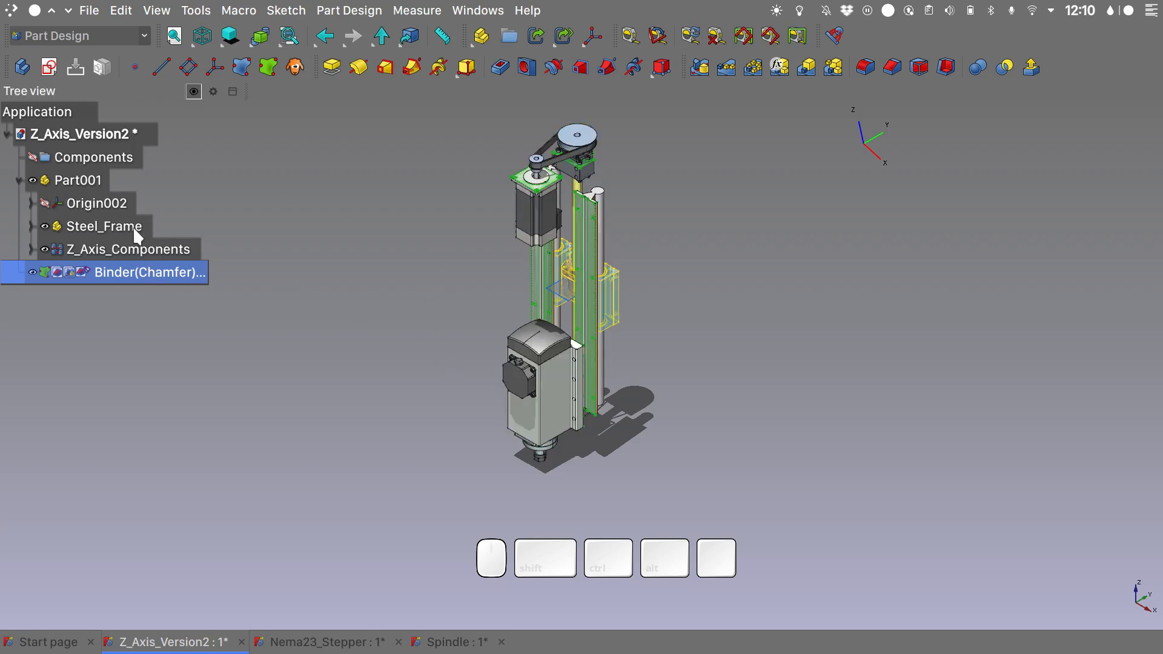
- Move the new sub-shape binder into the Steel_Frame part container
click(164, 274)
click(32, 226)
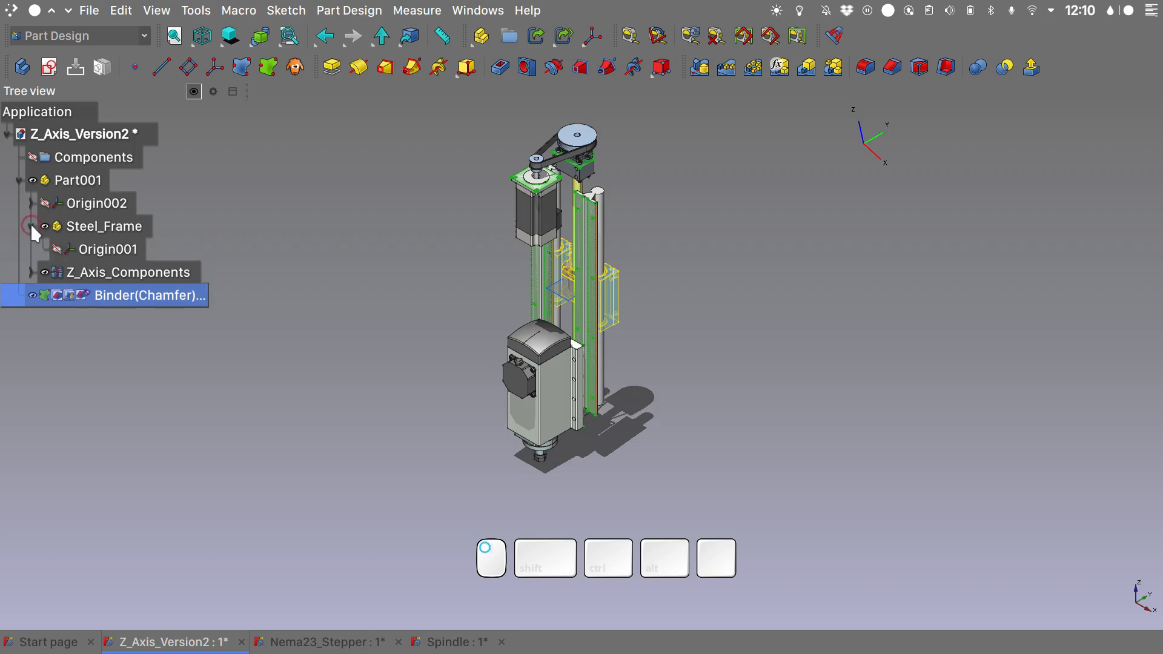
click(104, 228)
drag(136, 295, 130, 233)
click(228, 213)
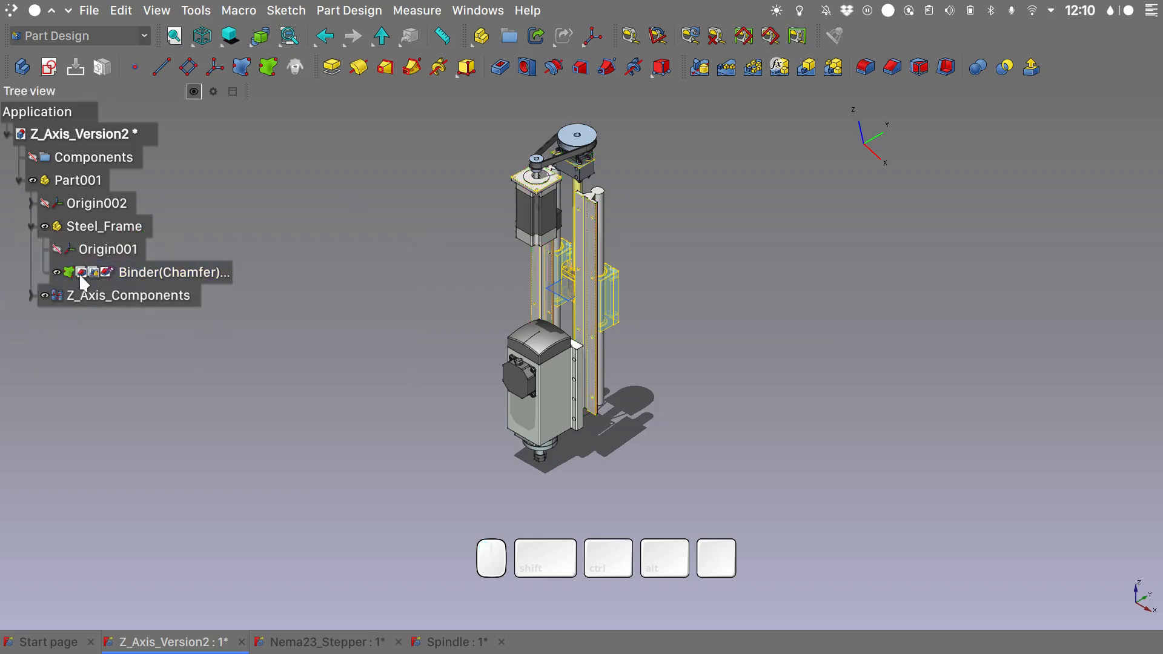
- Hide the Z_Axis_Components assembly so that only the bound reference faces are displayed
click(45, 295)
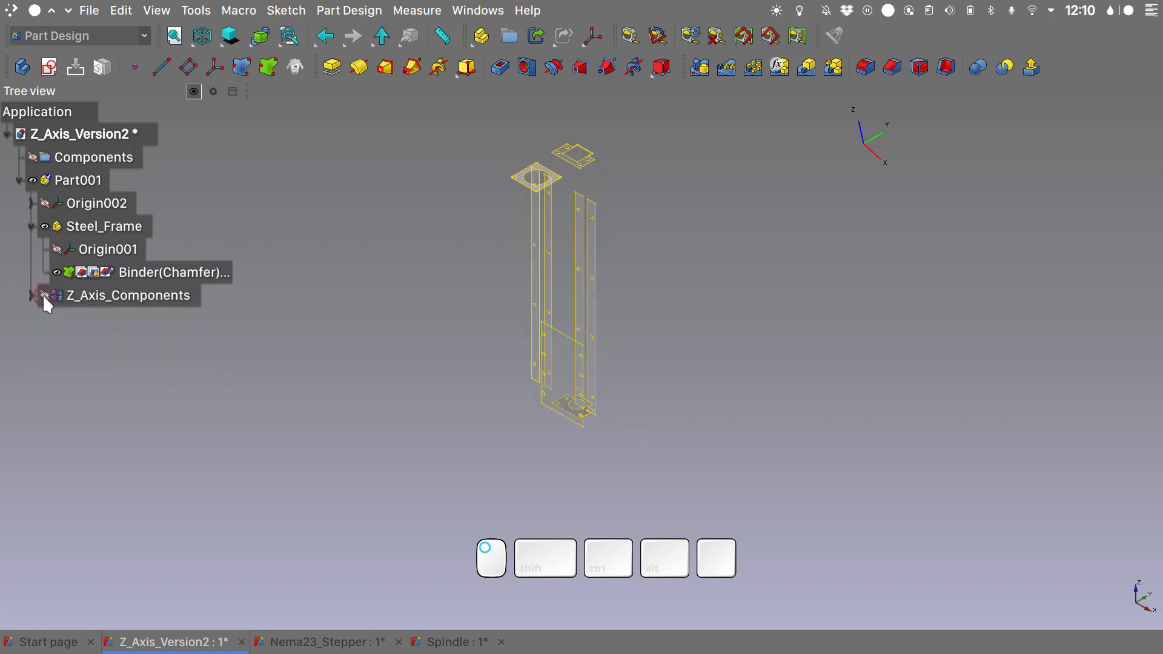
alt+drag(659, 350, 714, 379)
scroll(659, 200, up, 6)
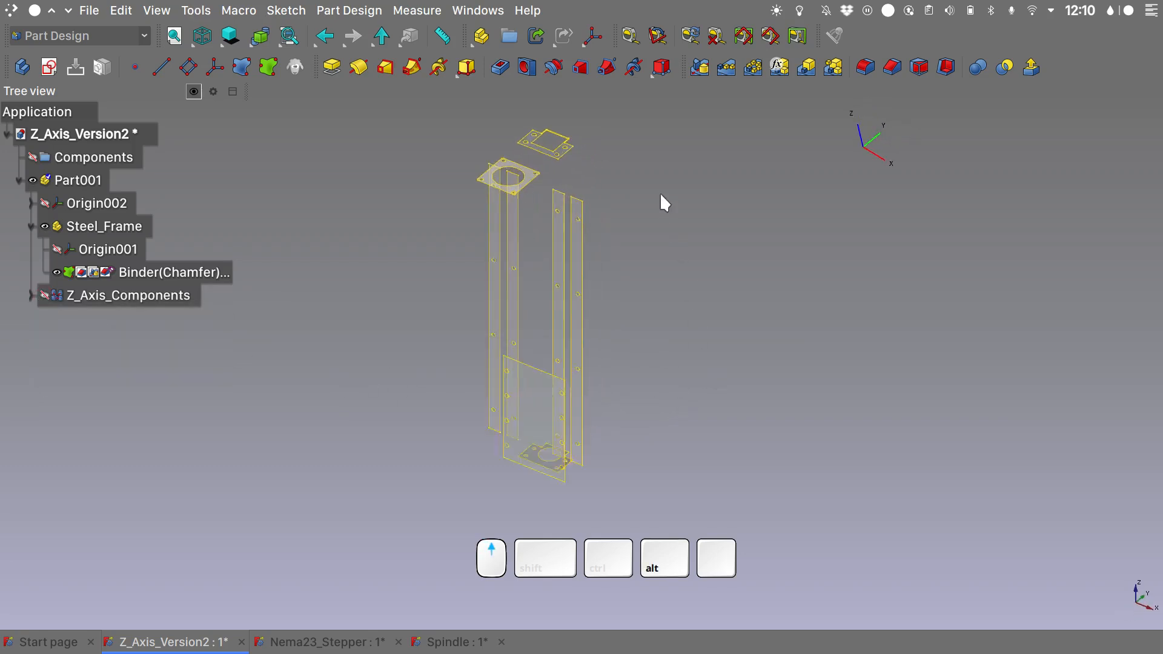
scroll(746, 212, down, 3)
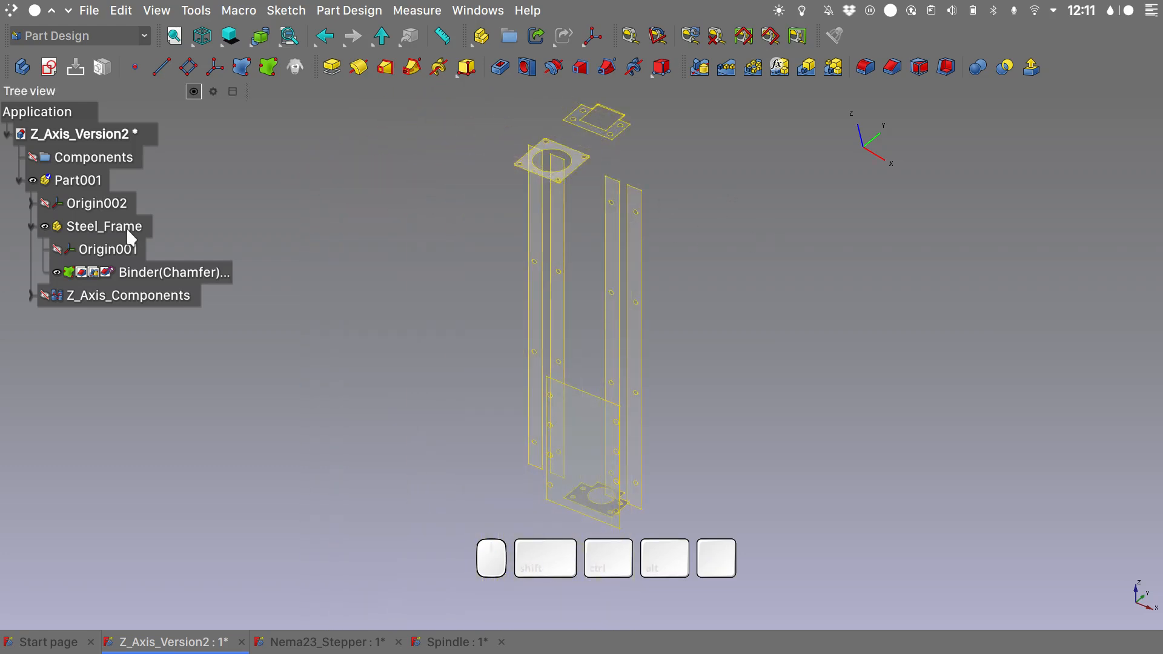
- Make Steel_Frame the active part container
click(126, 230)
right_click(125, 230)
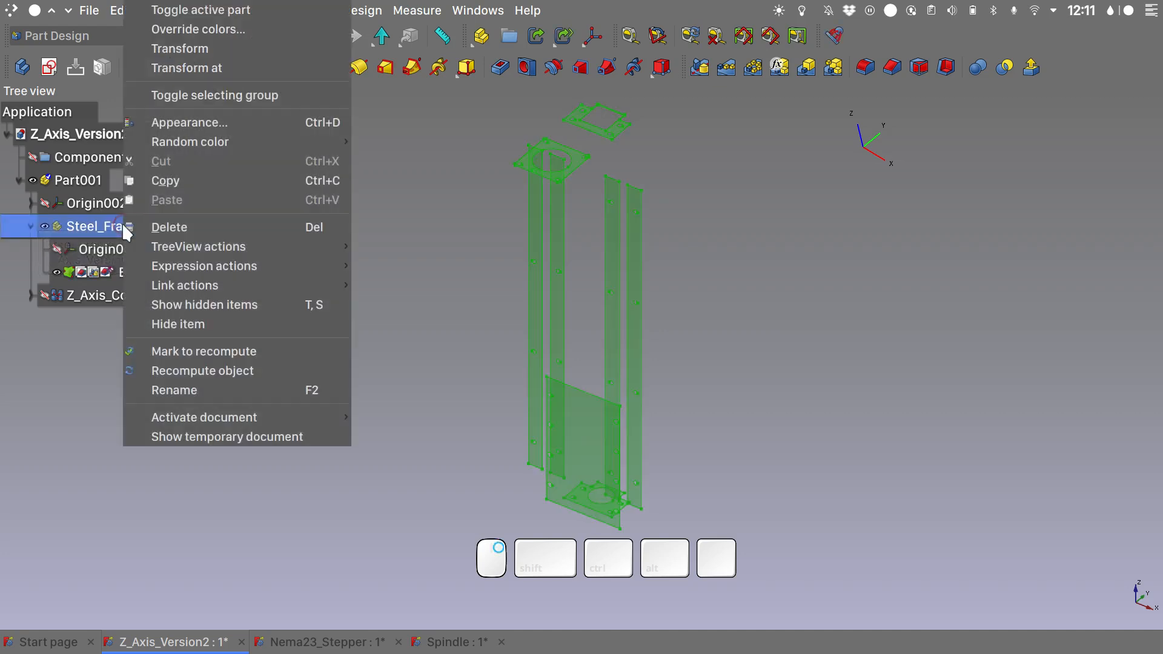
click(242, 12)
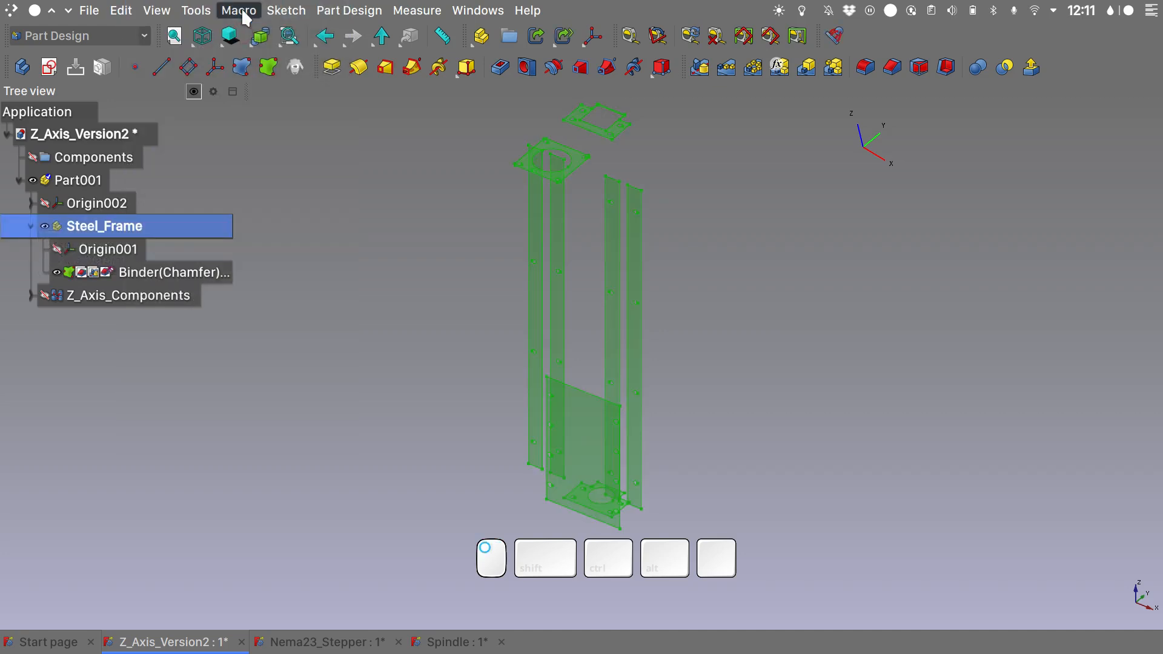
click(422, 240)
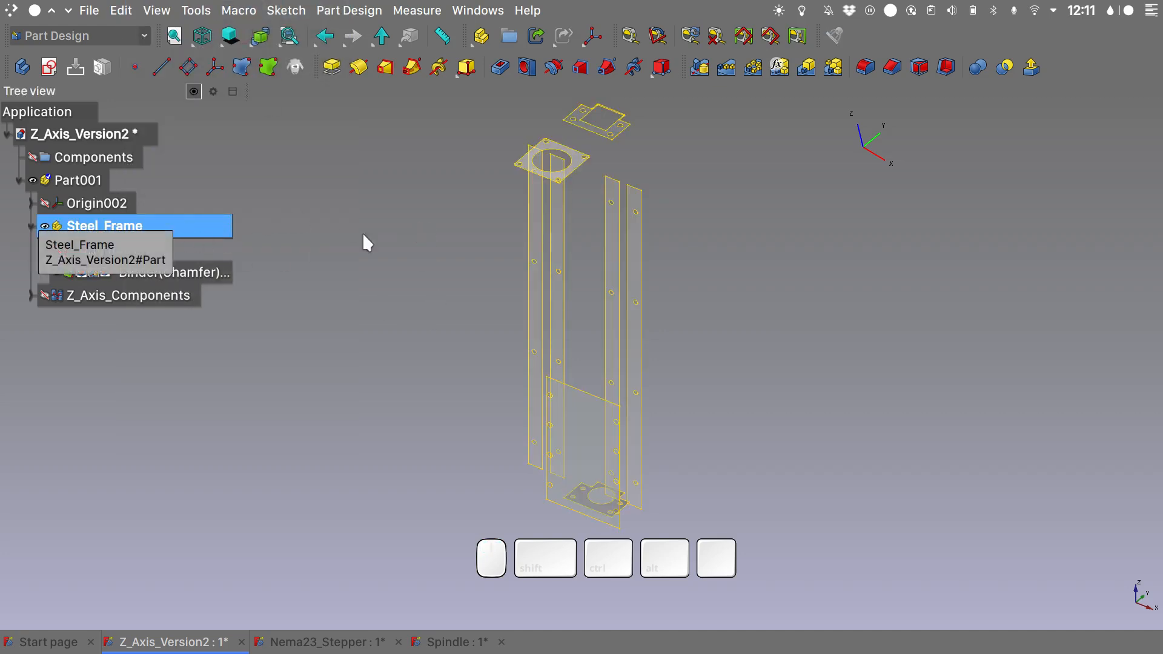
- Create a new body inside the Steel_Frame container and rename it Front_Plate
click(22, 67)
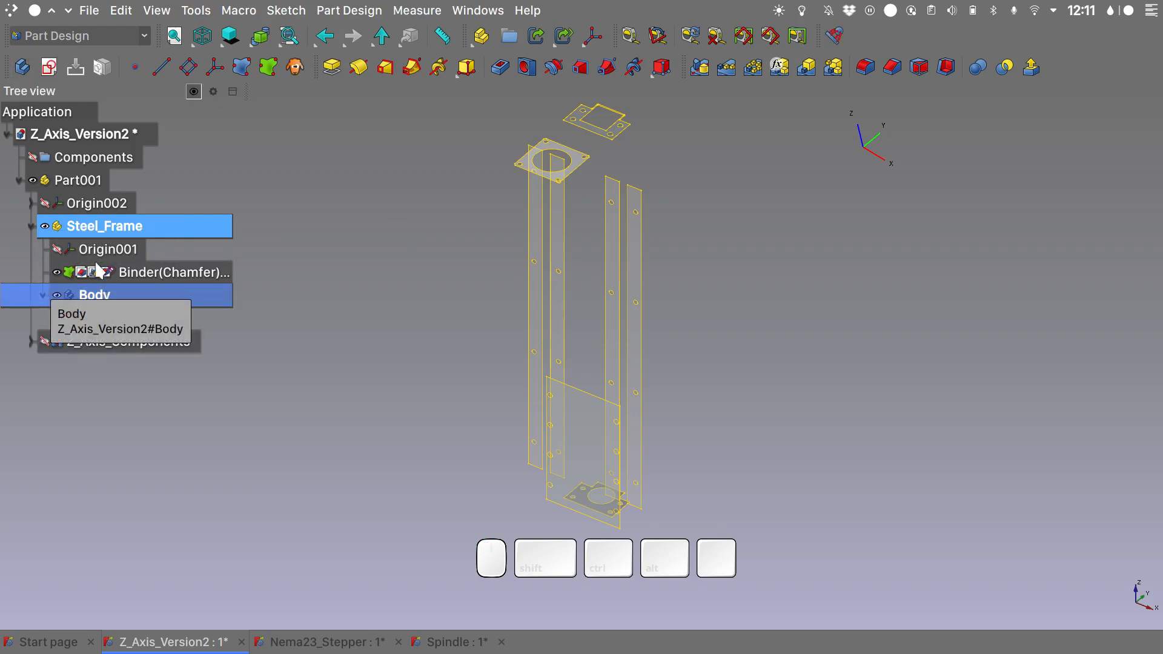
click(99, 229)
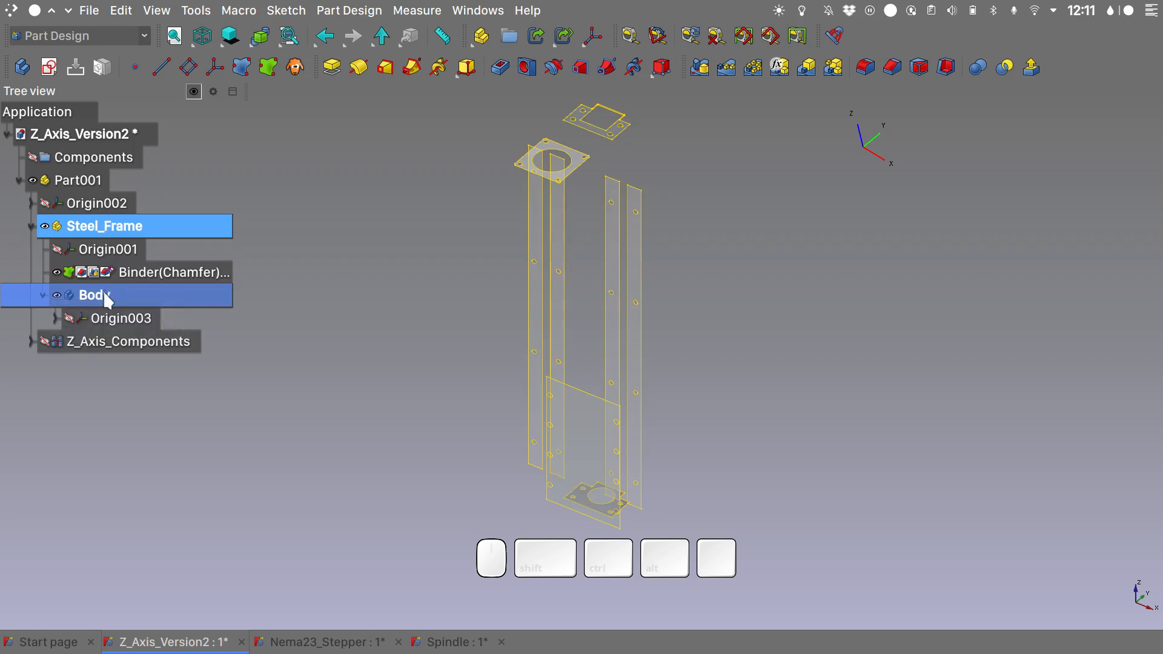
click(105, 297)
key(F2)
text(Front_Plate)
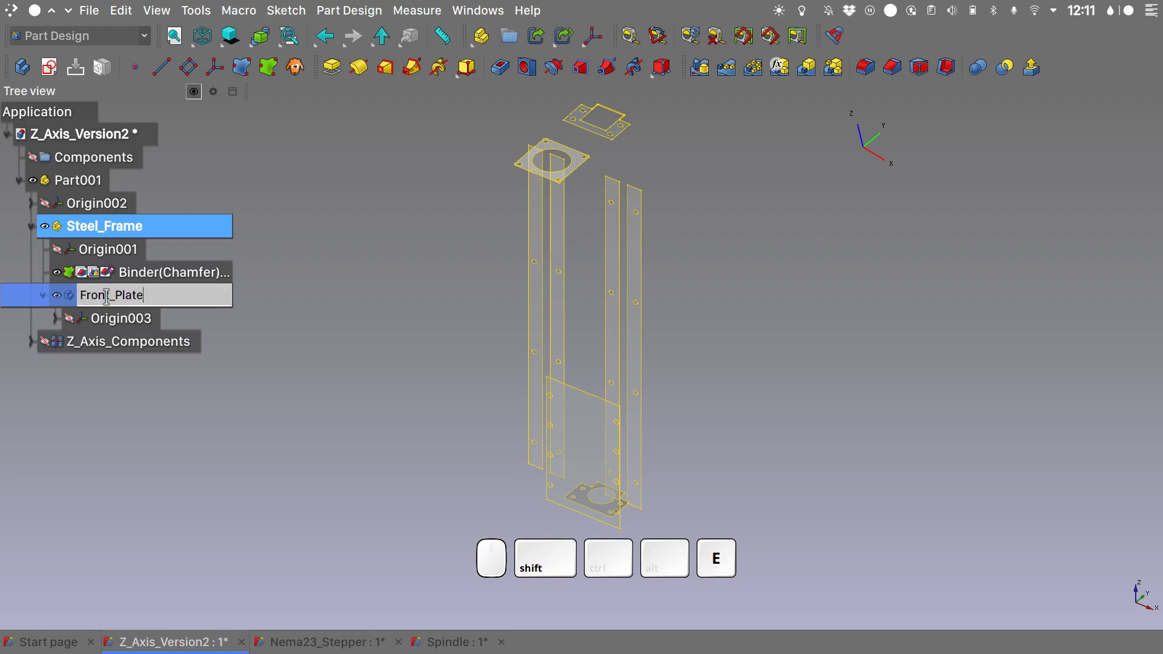
key(Return)
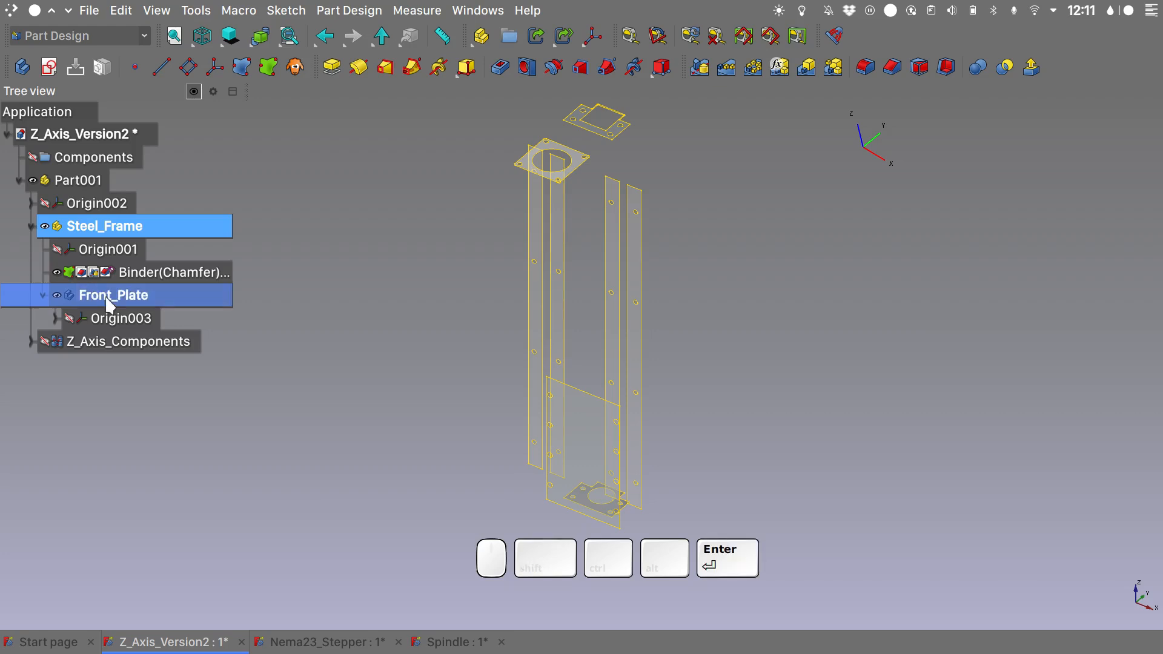
- Show the Front_Plate body's origin and turn on the axis cross
click(68, 319)
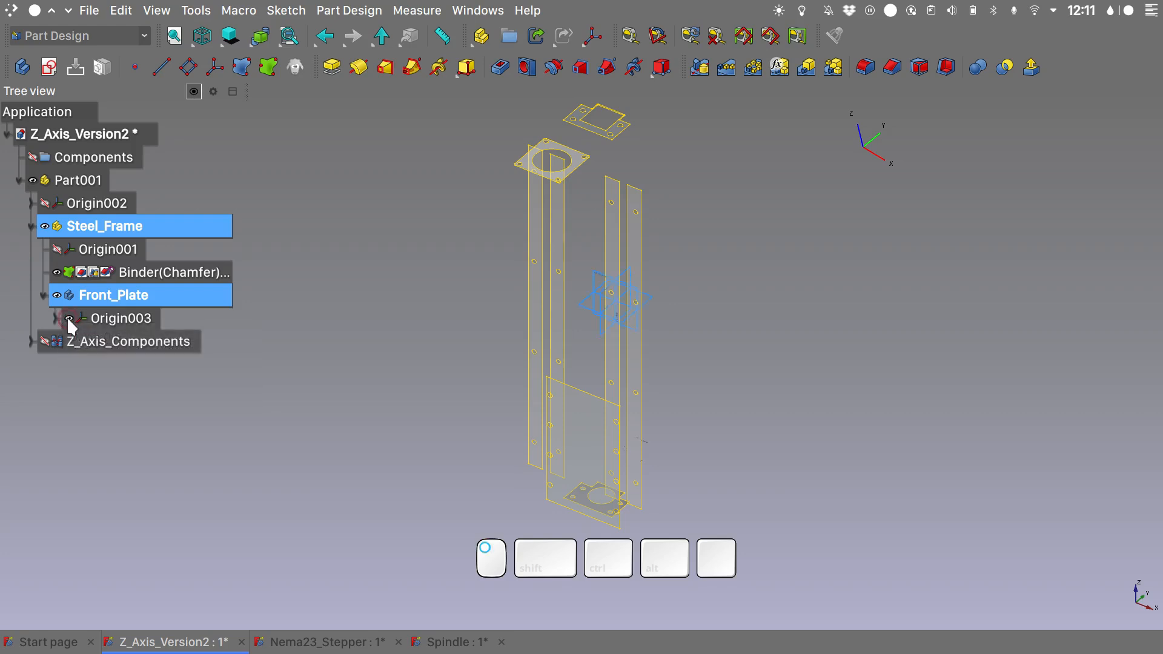
alt+drag(833, 292, 356, 250)
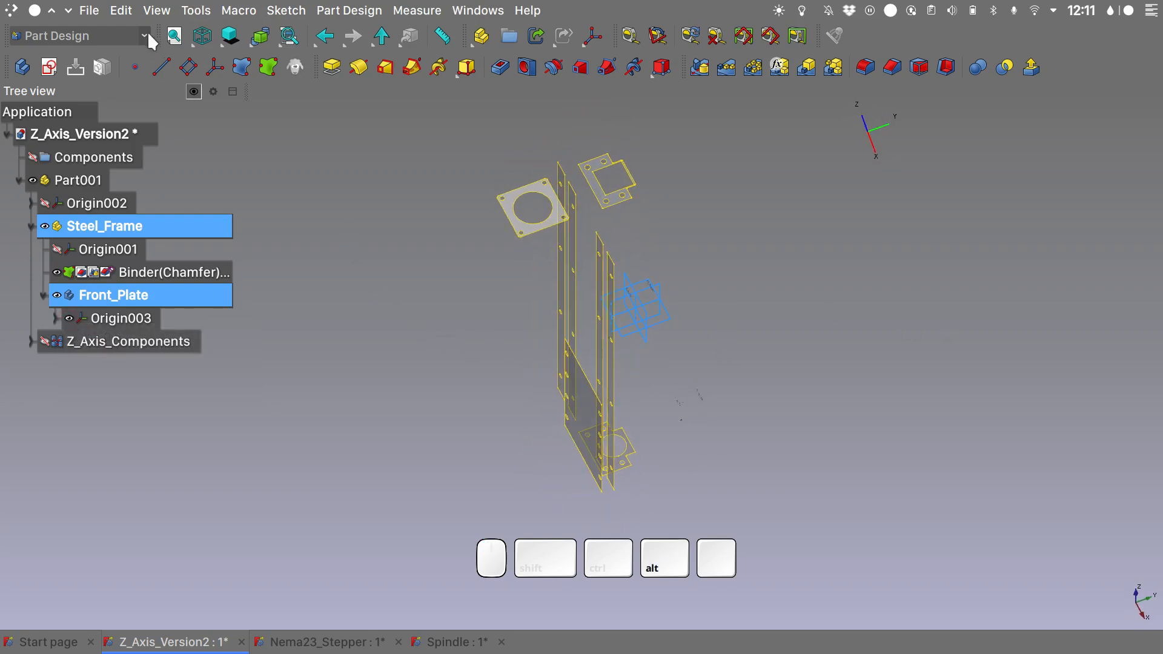
click(156, 11)
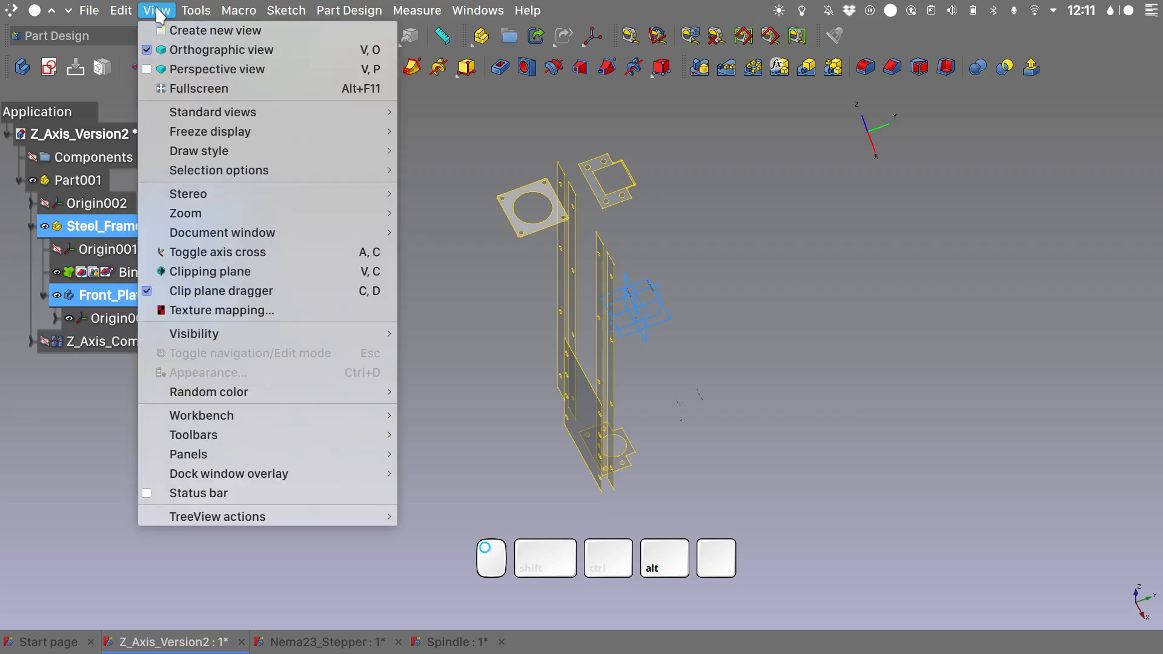
click(213, 253)
- Examine how the Front_Plate origin planes and axes lie relative to the binder's rail and mounting faces
alt+drag(788, 327, 830, 332)
scroll(641, 315, up, 6)
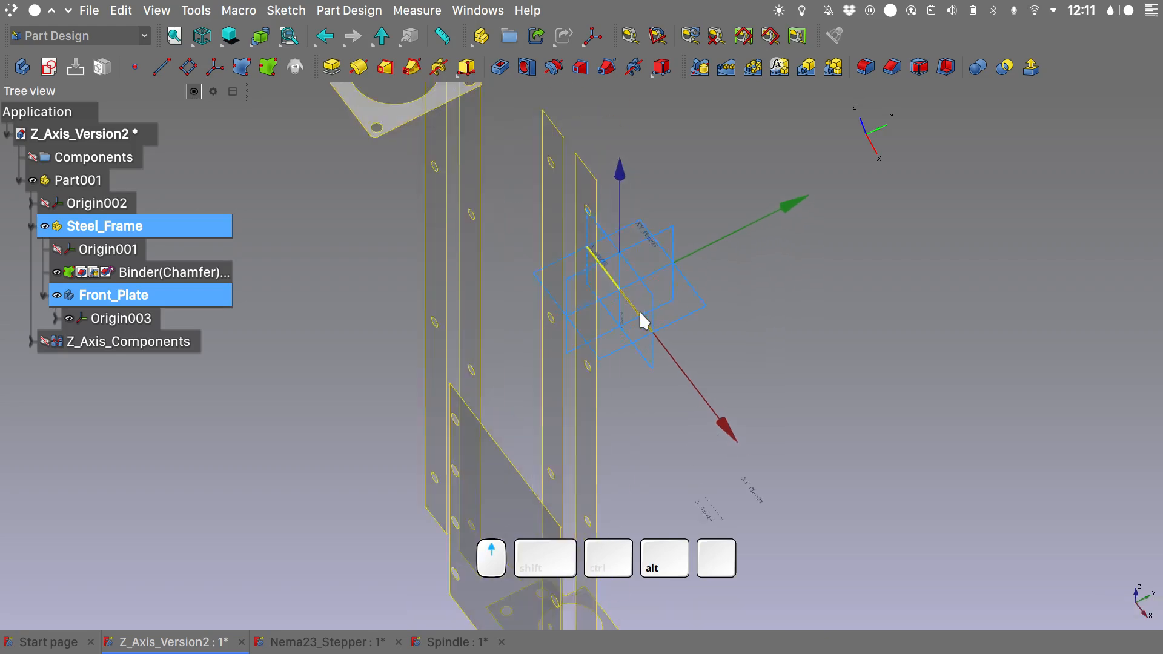
scroll(641, 315, down, 6)
alt+drag(733, 300, 805, 294)
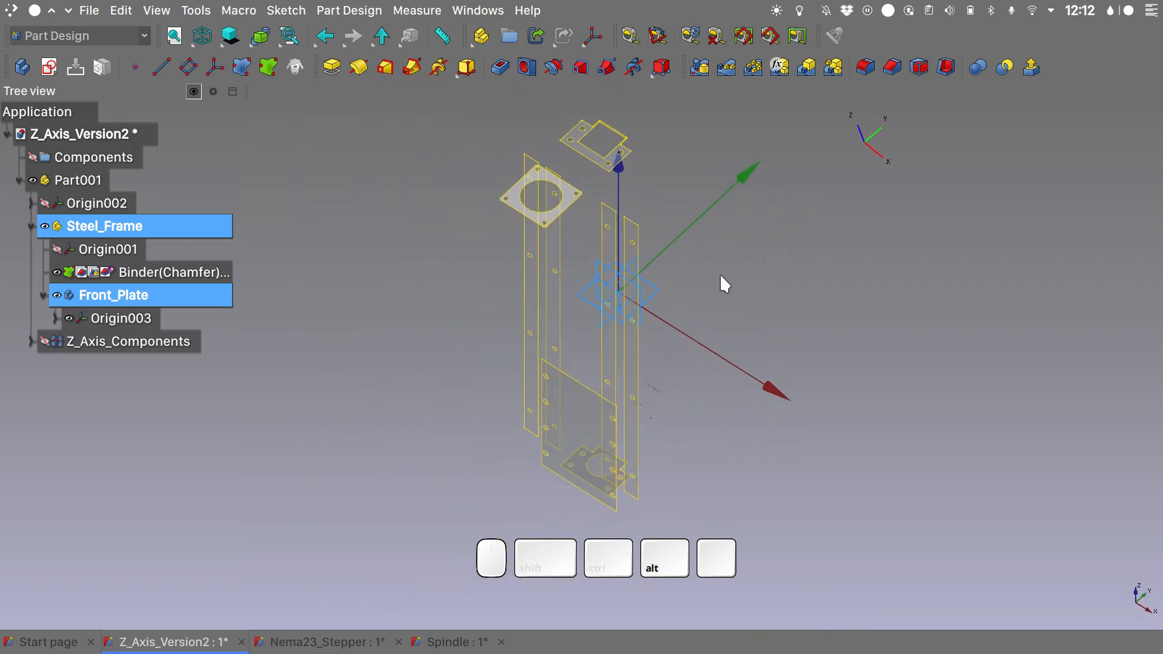
scroll(609, 285, up, 3)
scroll(608, 280, up, 4)
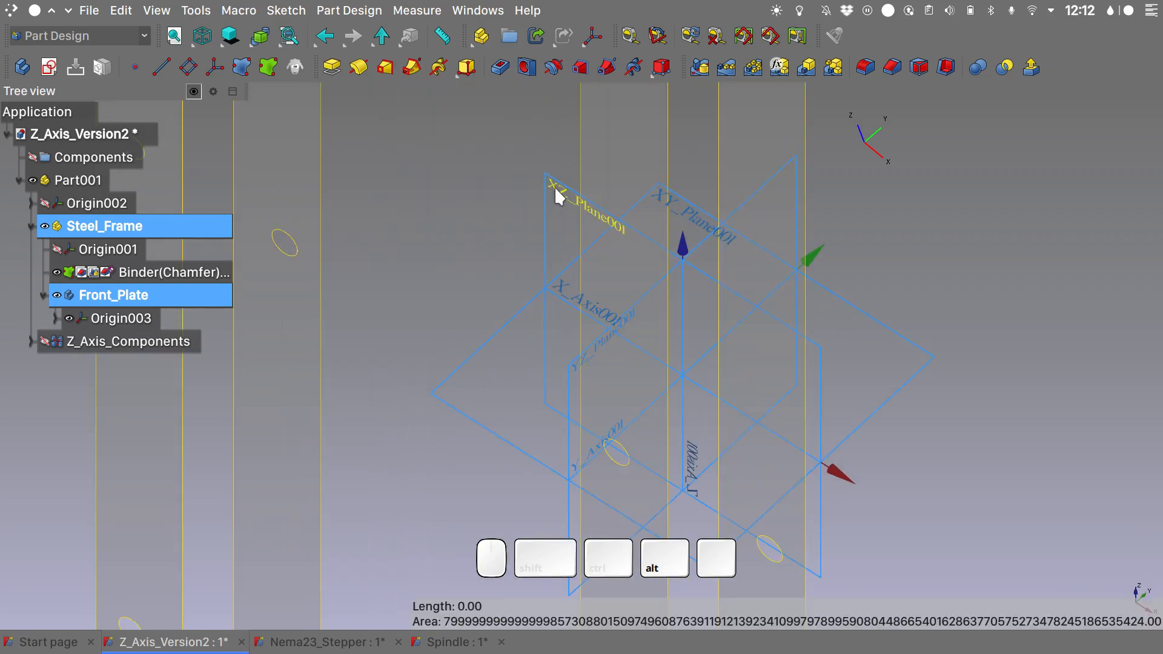
scroll(558, 195, down, 5)
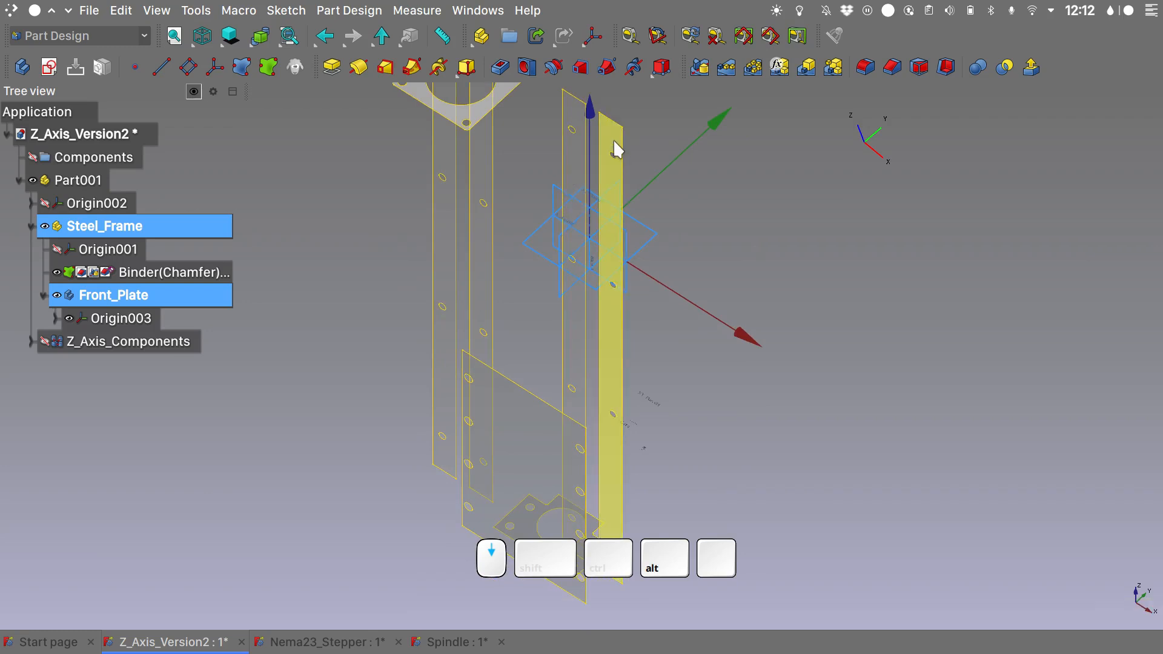
click(616, 145)
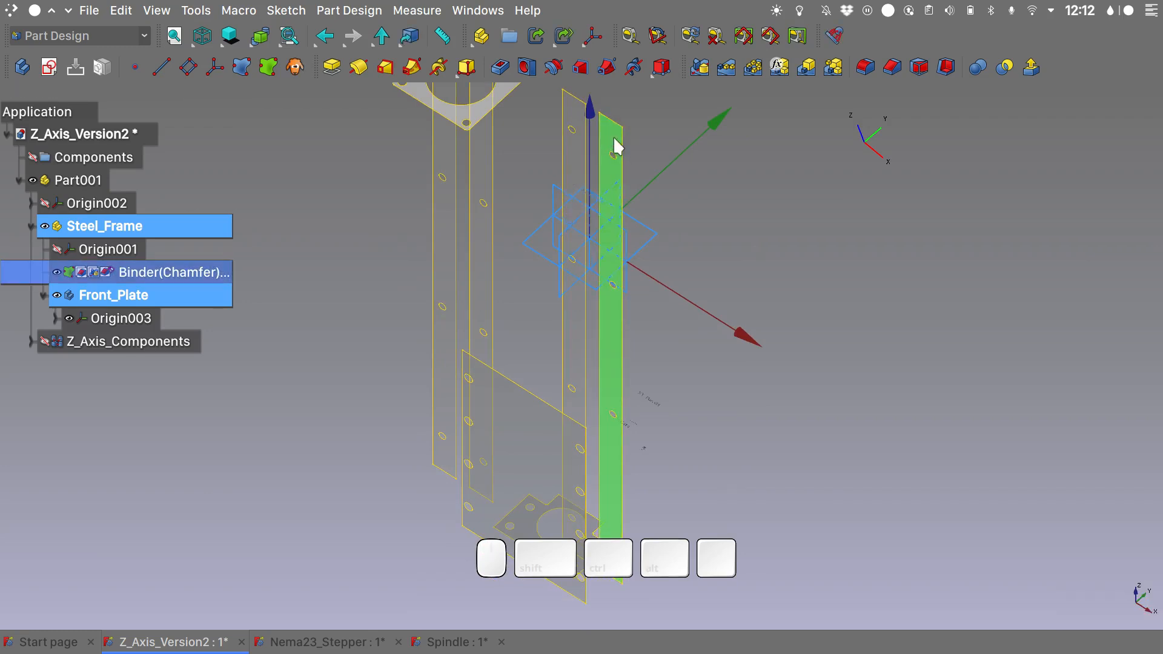
click(786, 241)
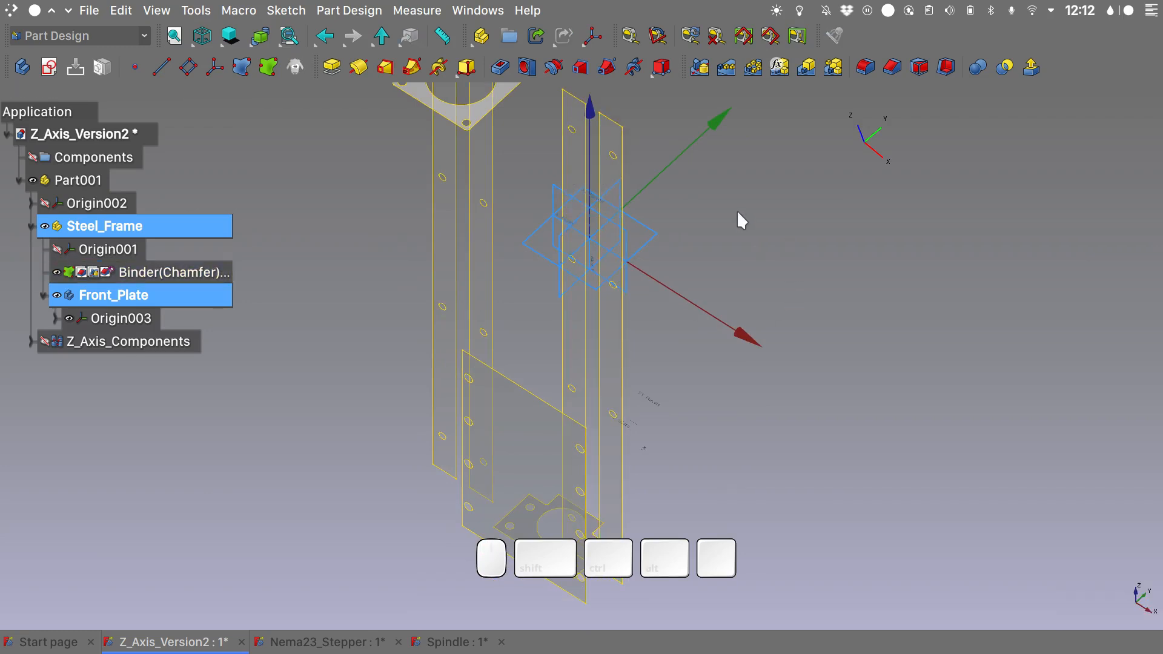
click(246, 12)
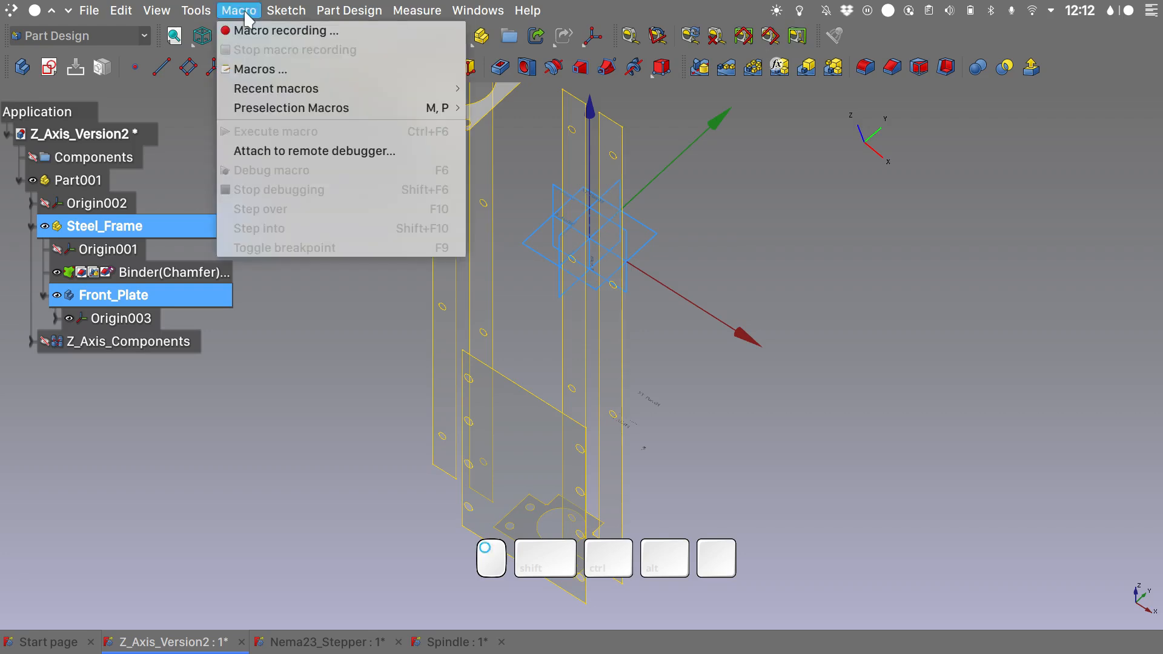
mouse_move(298, 112)
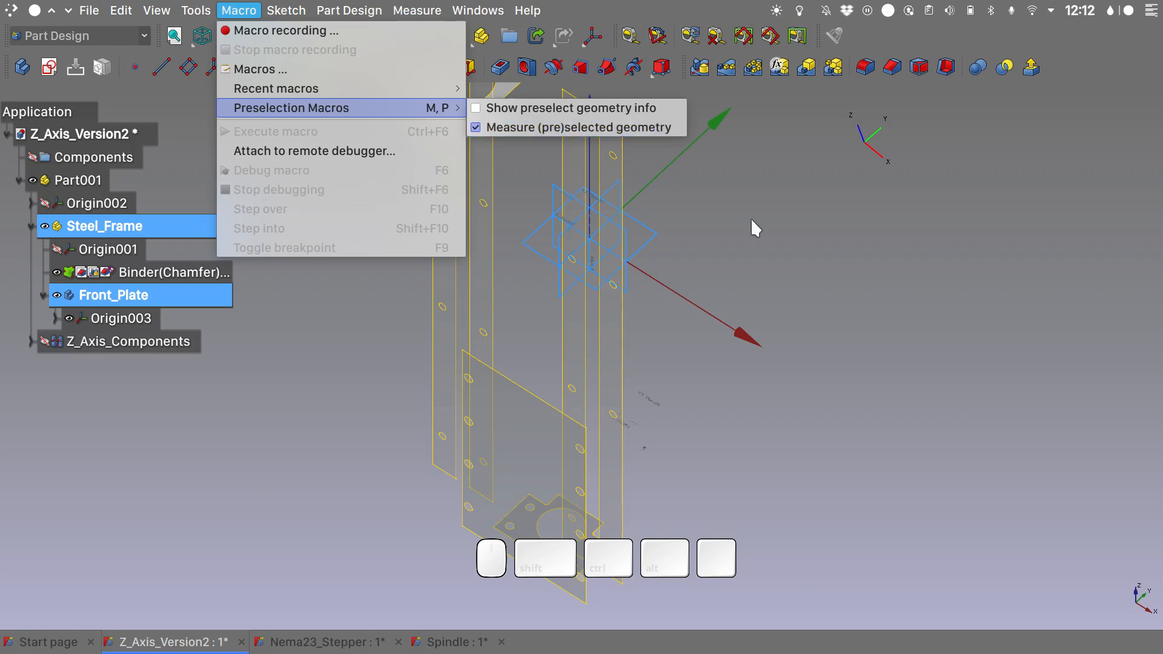
click(650, 114)
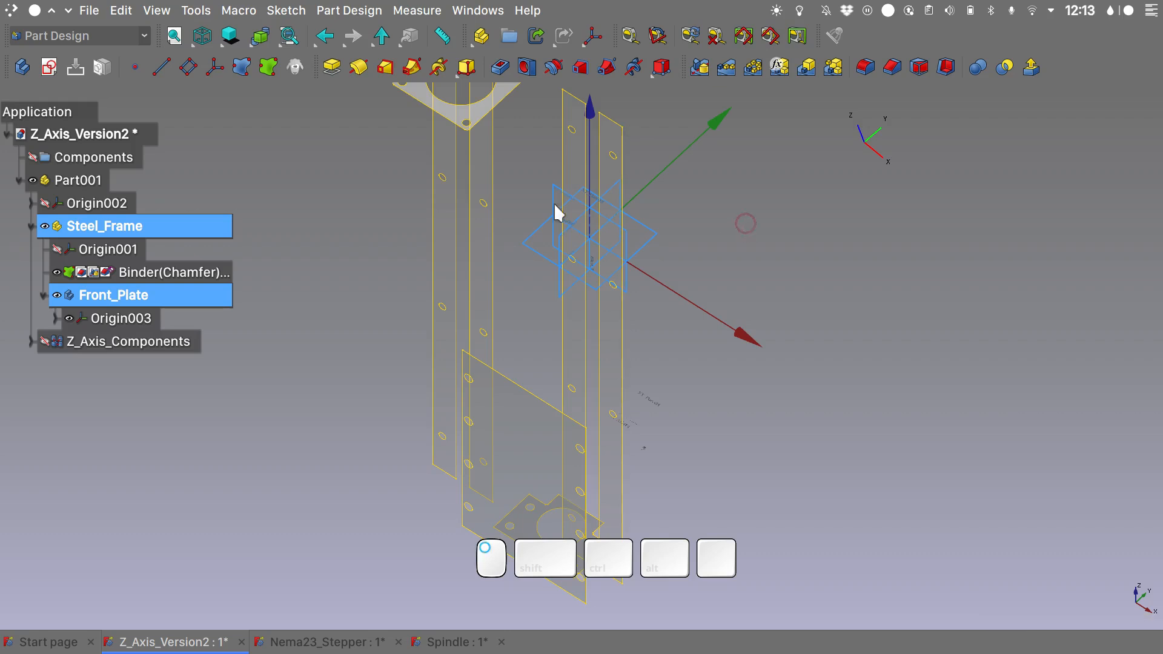
- Select the Front_Plate body and expand its placement properties down to the individual position coordinates
click(121, 295)
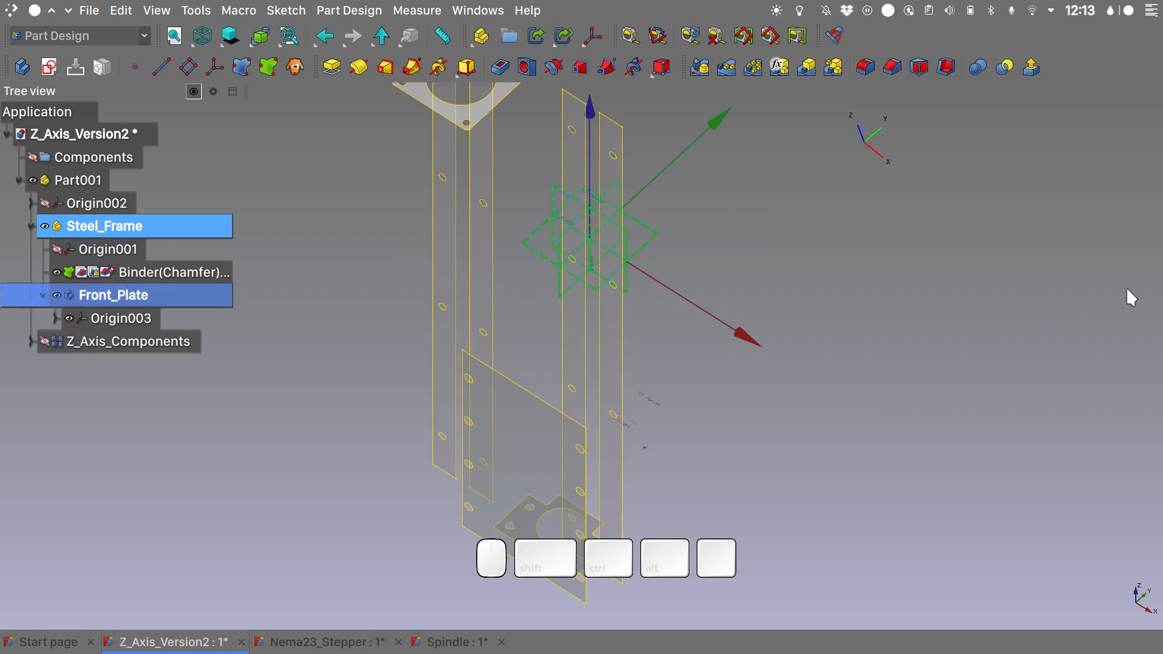
mouse_move(1125, 286)
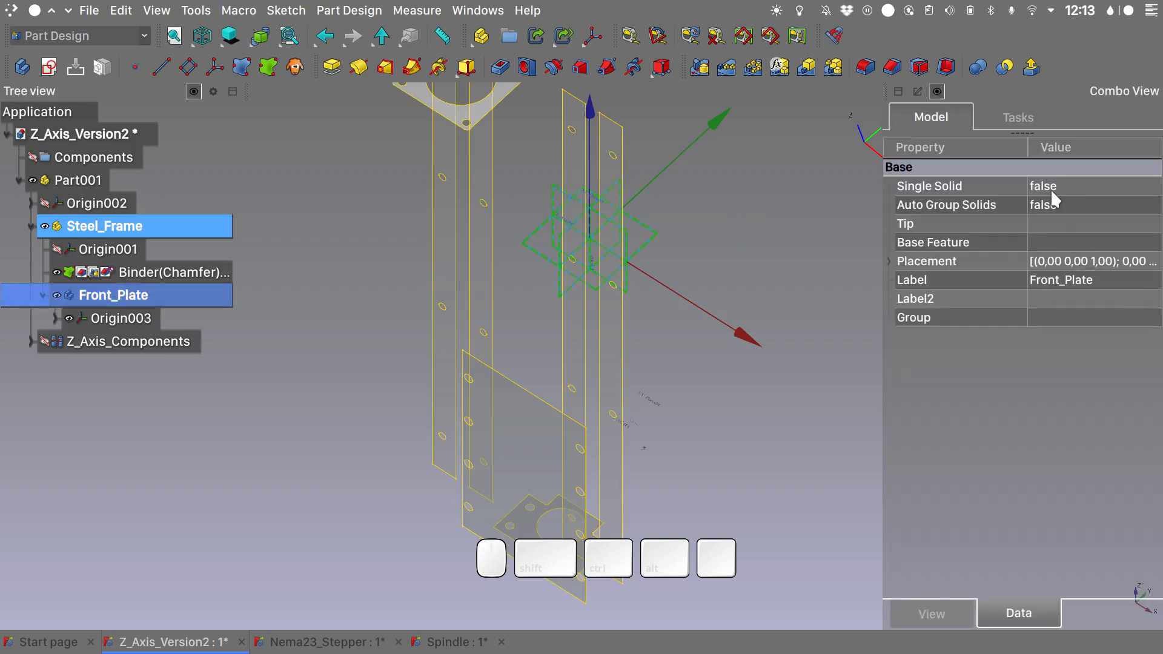
click(888, 261)
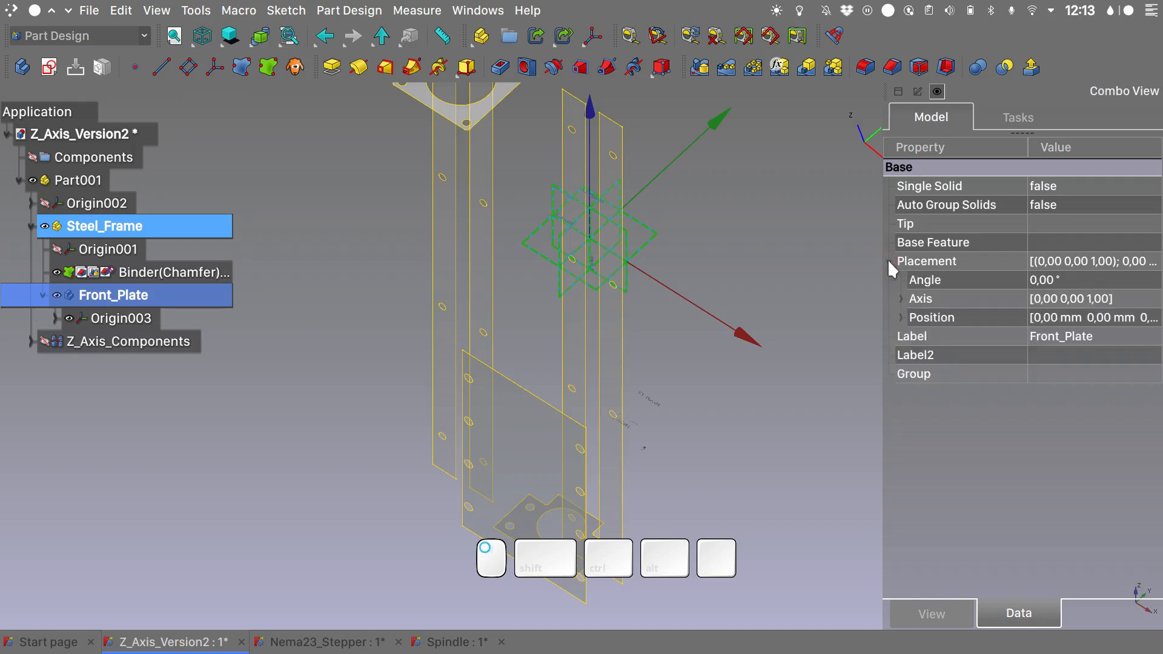
click(902, 317)
click(1043, 373)
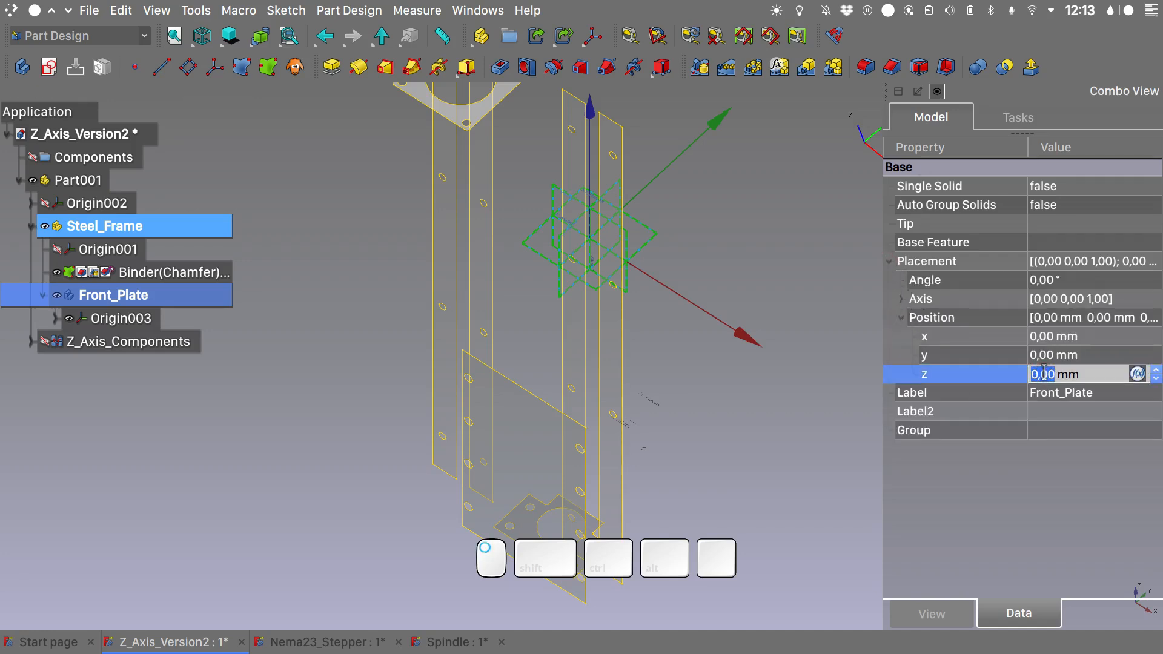
text(-55)
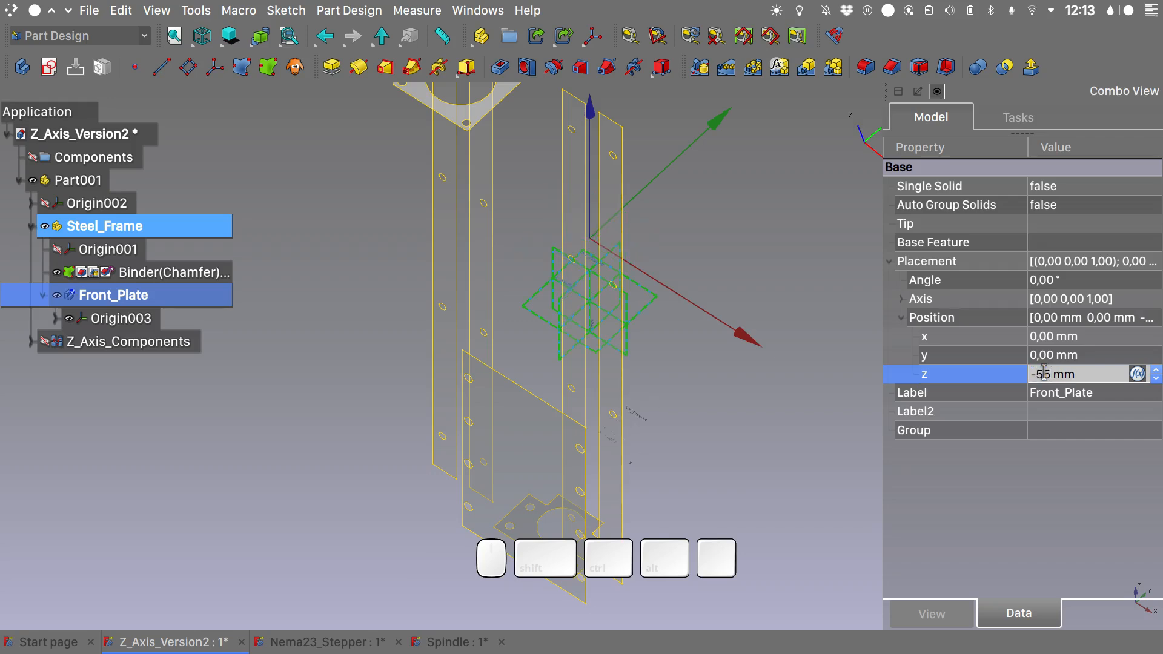
key(BackSpace)
key(BackSpace)
key(BackSpace)
text(0)
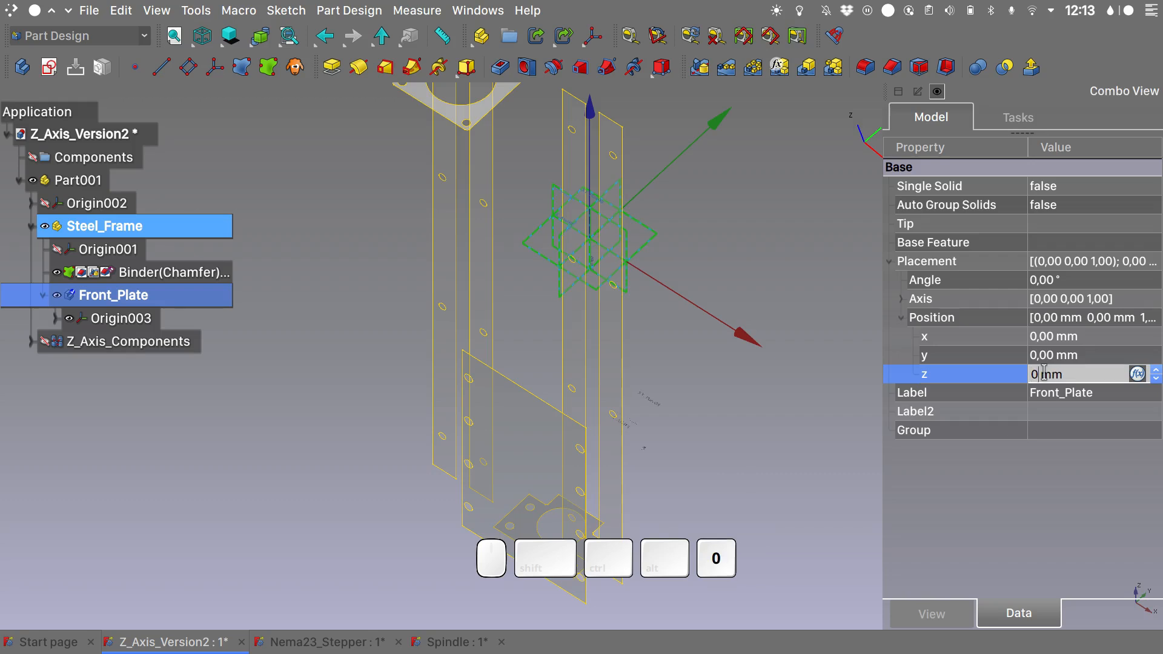
- Set the Y position in the Front_Plate body's placement to -55 mm
click(1048, 356)
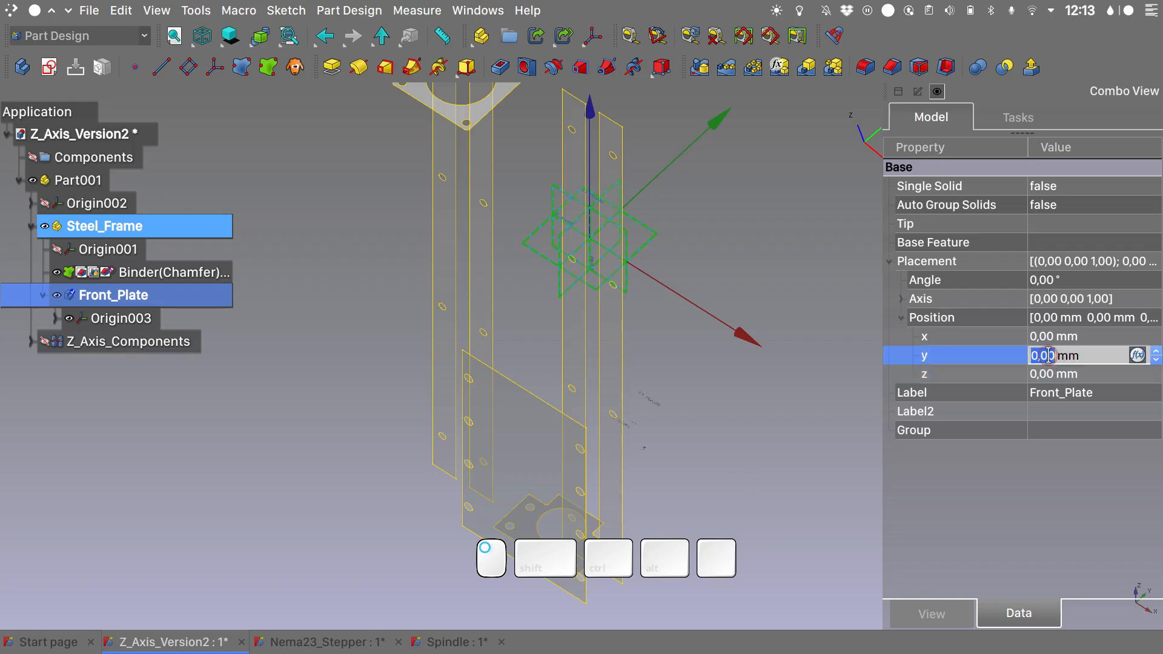
text(-)
text(555)
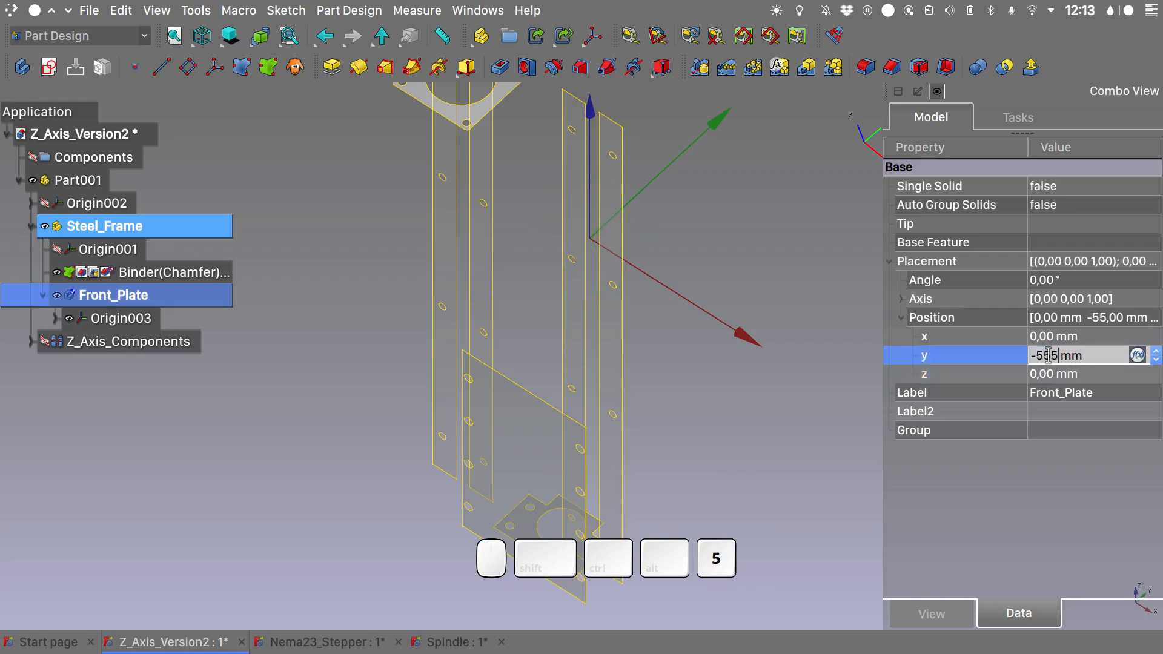
key(BackSpace)
key(Return)
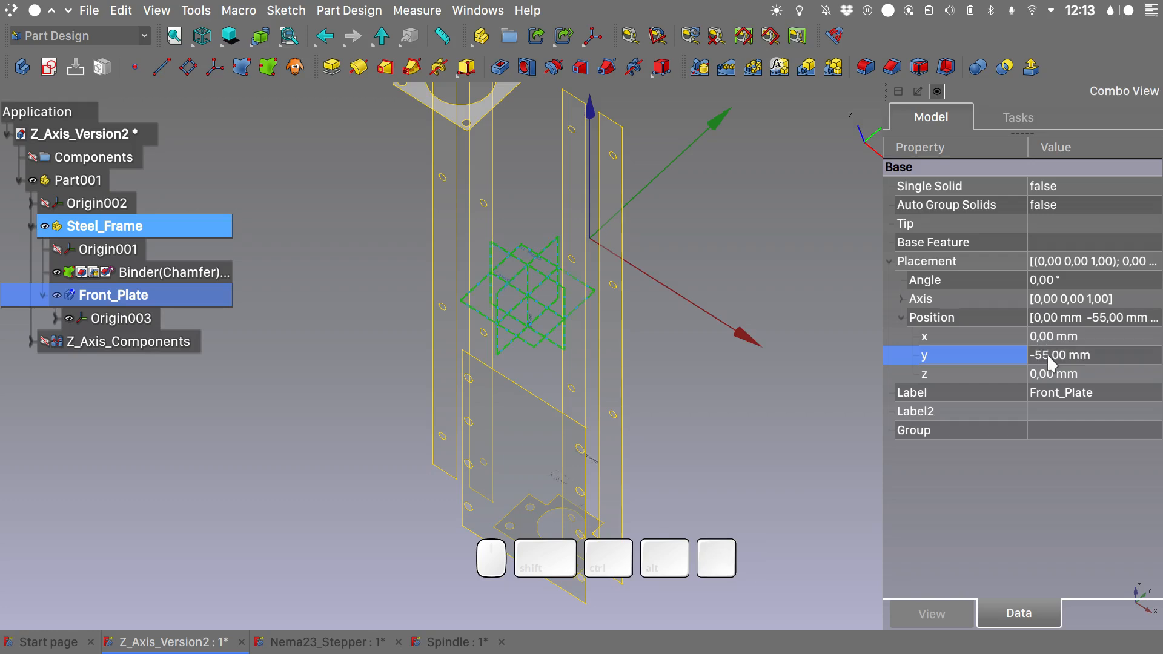
click(844, 313)
- Create a sketch on the Front_Plate body's XZ plane and hide the body's origin
alt+drag(722, 390, 547, 278)
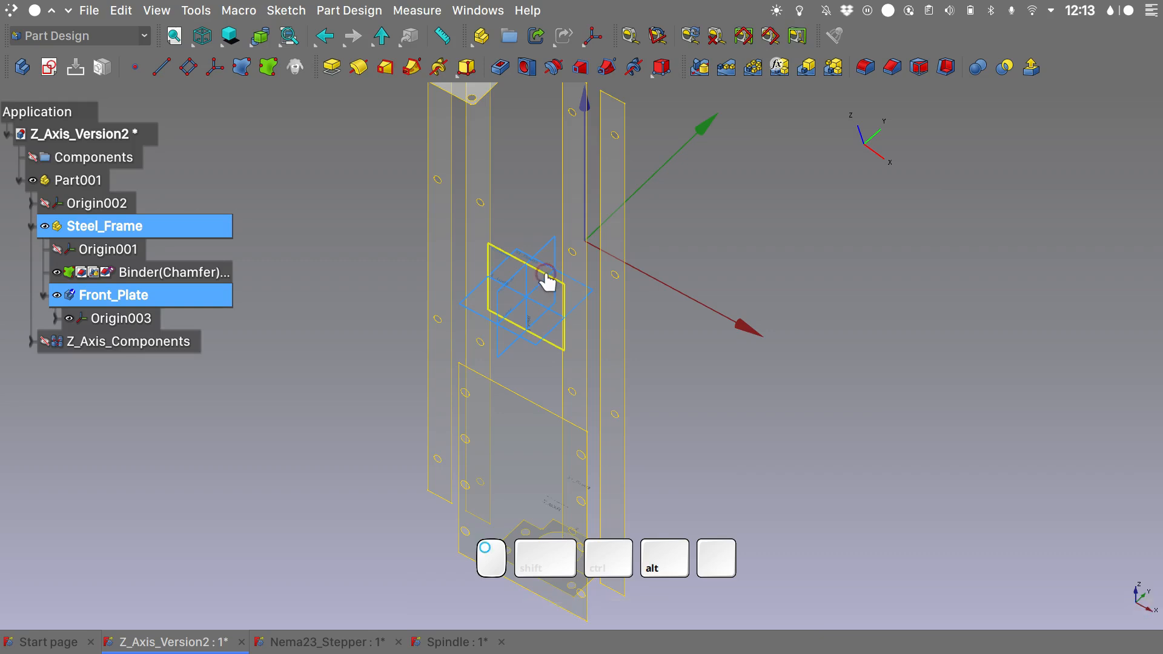
click(545, 274)
scroll(549, 281, up, 5)
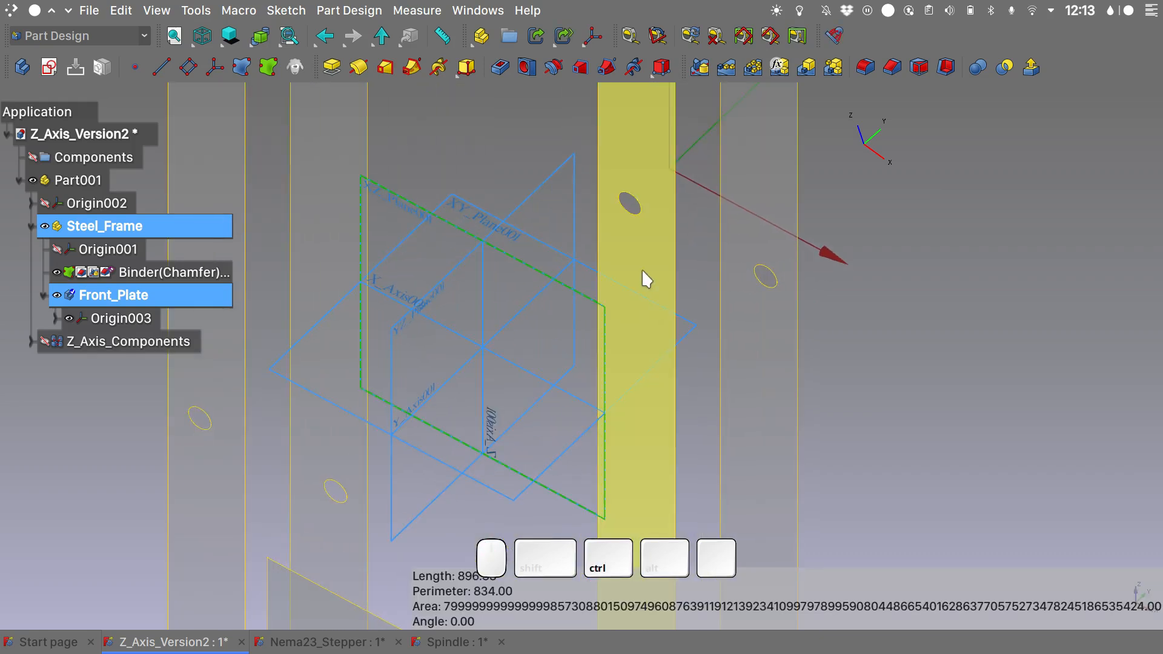
ctrl+scroll(645, 279, down, 5)
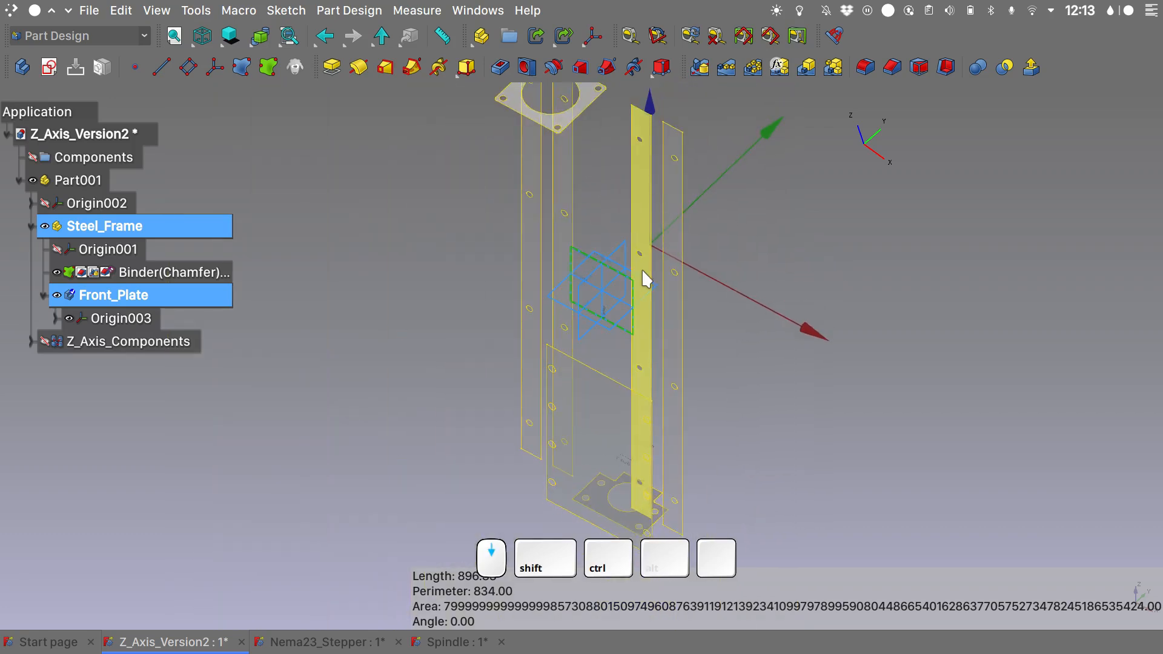
click(570, 295)
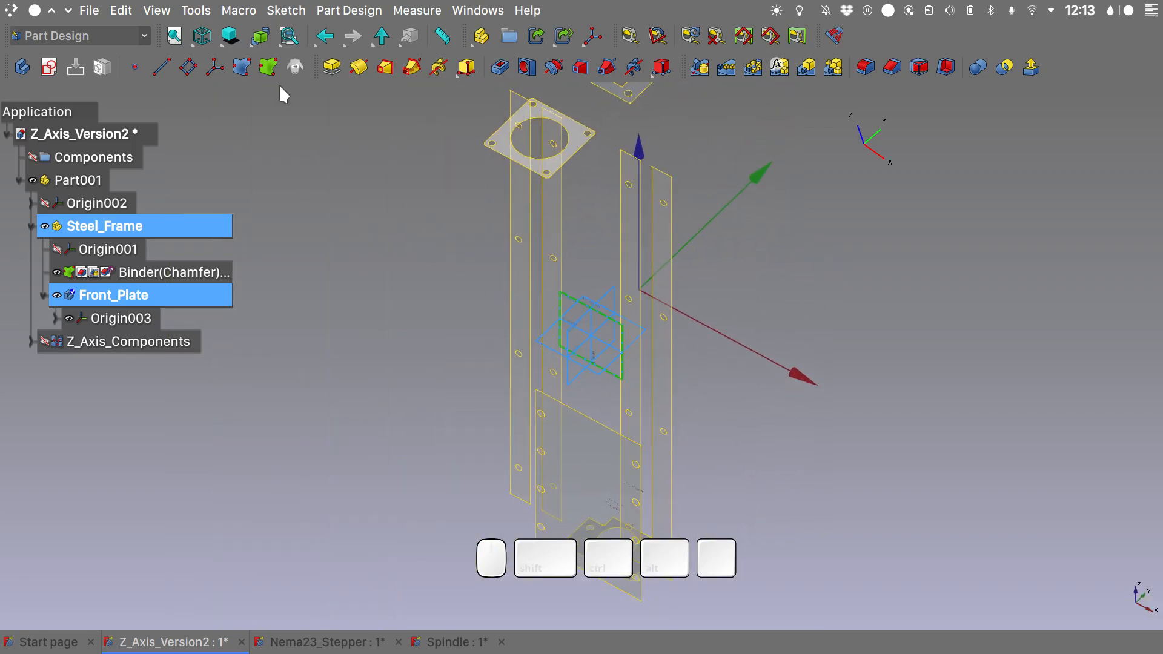
click(49, 66)
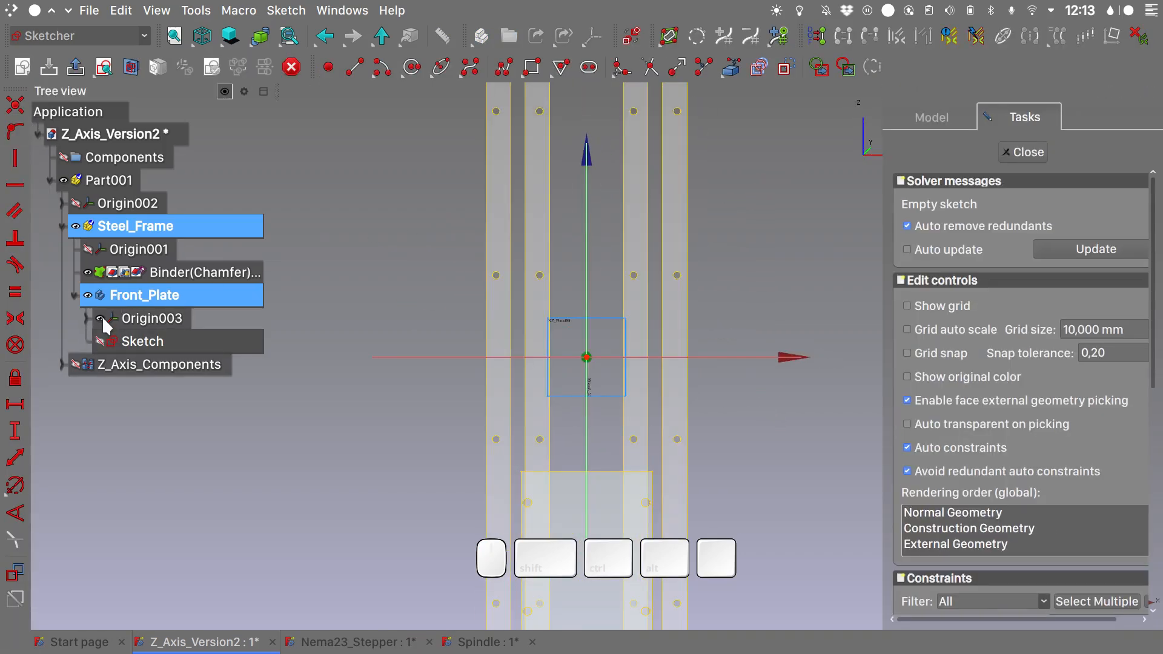
click(100, 318)
- Bring the front edges of the uppermost and lowest horizontal binder plates into the sketch as external geometry
shift+middle_drag(720, 309, 524, 357)
shift+scroll(621, 352, down, 4)
shift+scroll(621, 351, up, 2)
click(732, 67)
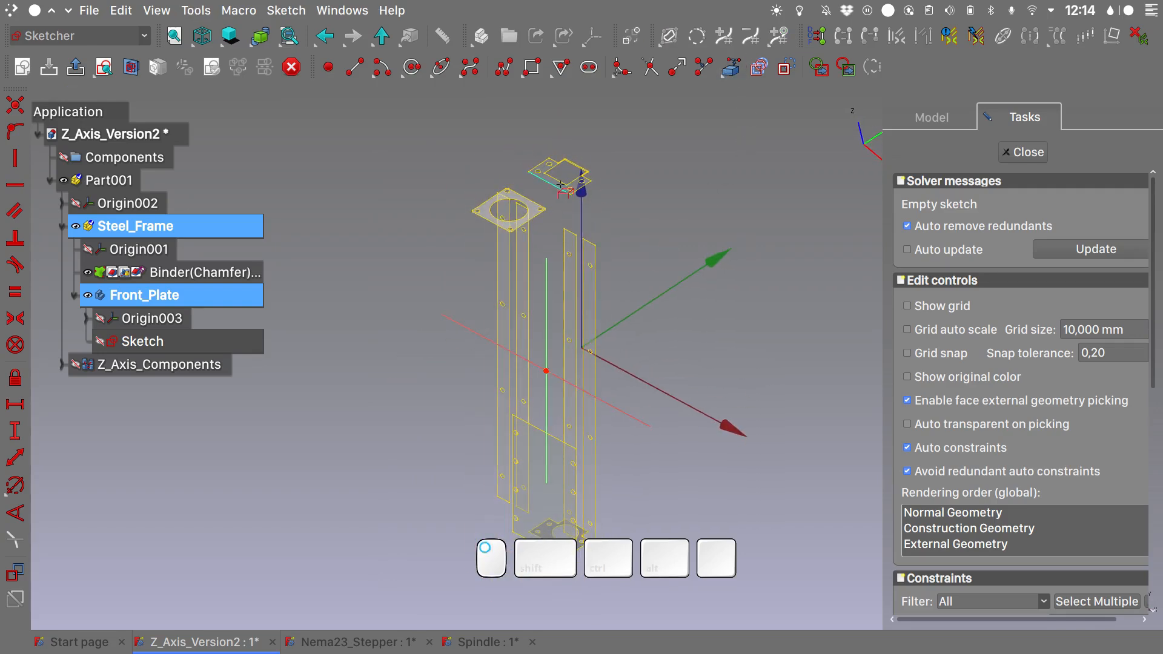
click(546, 185)
alt+middle_drag(631, 434, 650, 127)
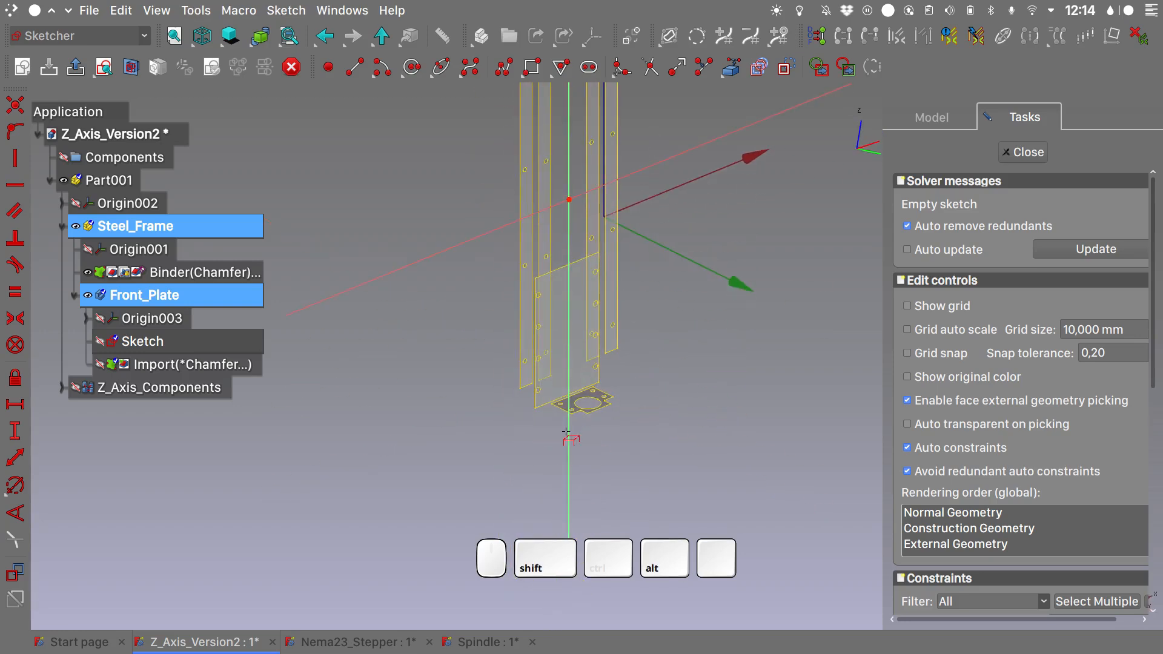
alt+shift+click(578, 395)
key(1)
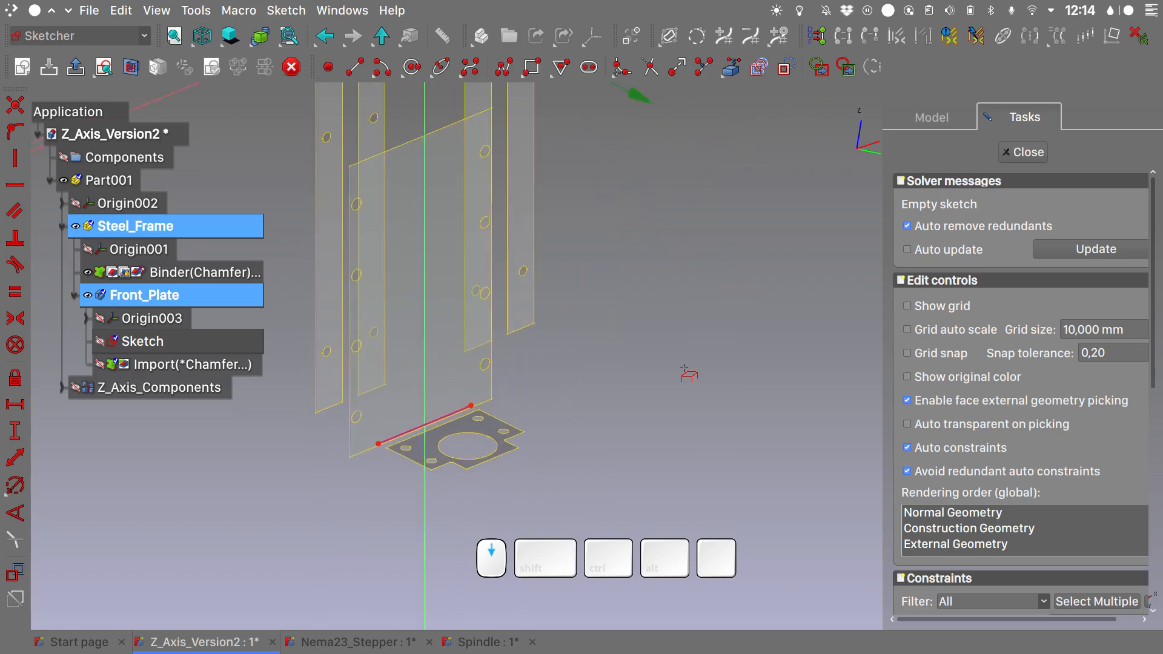
right_click(726, 339)
- Sketch a tall rectangle enclosing all the rails and both imported external edges
shift+middle_drag(725, 339, 690, 380)
scroll(690, 380, down, 1)
click(533, 68)
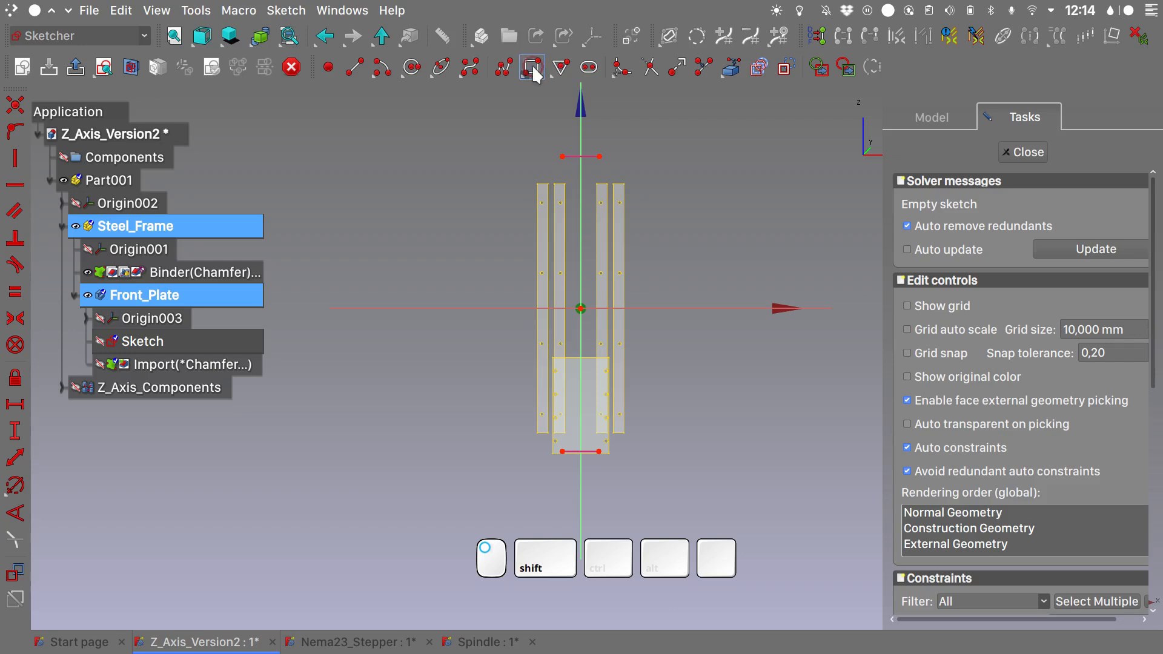
click(506, 141)
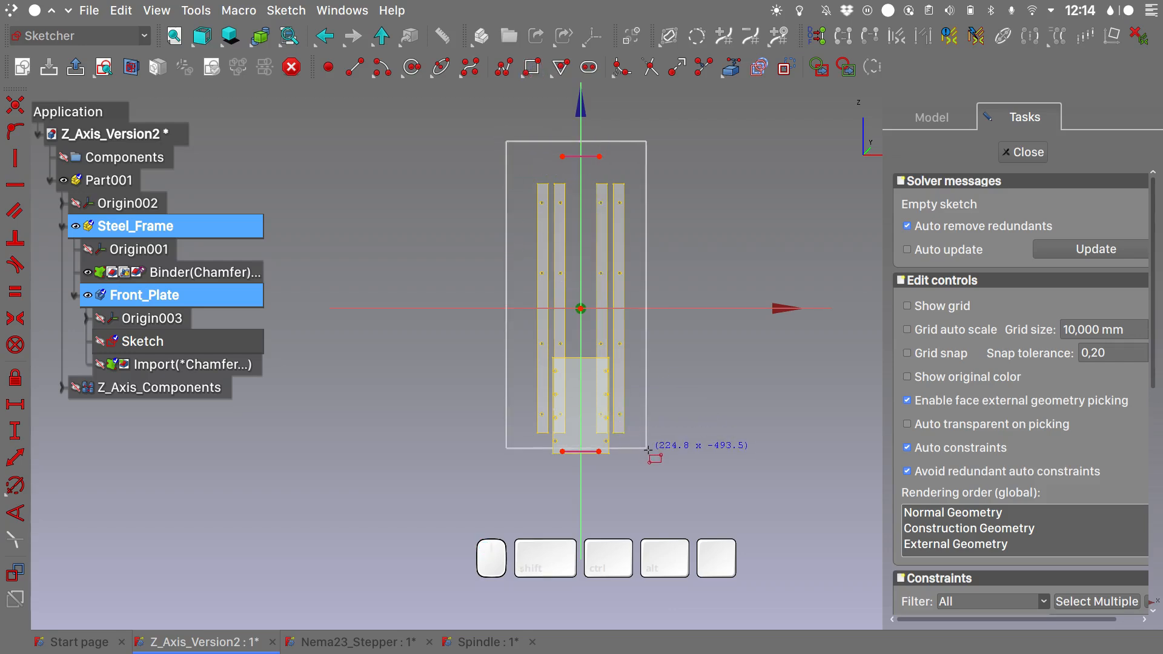
click(656, 471)
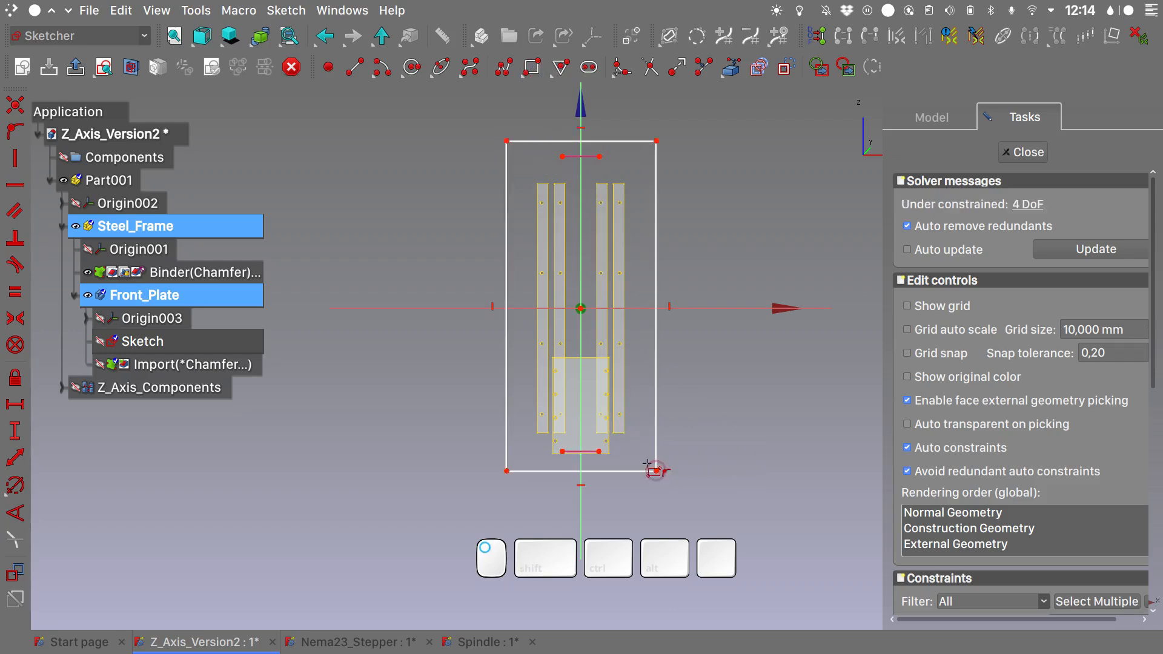
- Constrain the rectangle's bottom and top lines to pass through endpoints of the lower and upper external edges
click(562, 452)
click(547, 472)
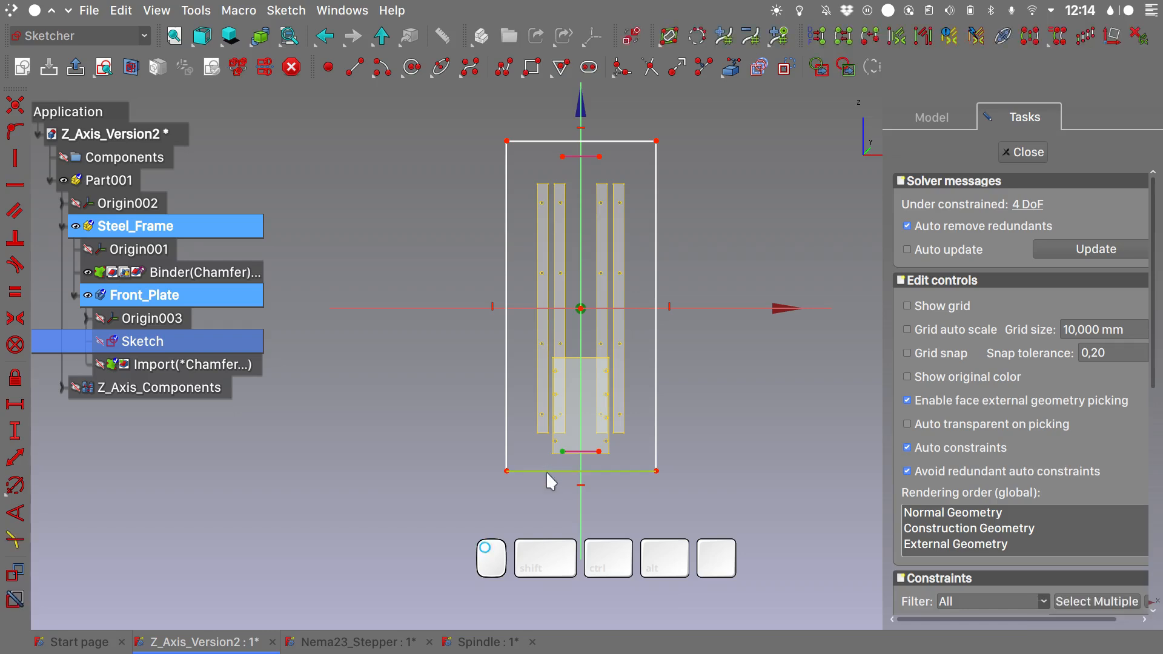
key(o)
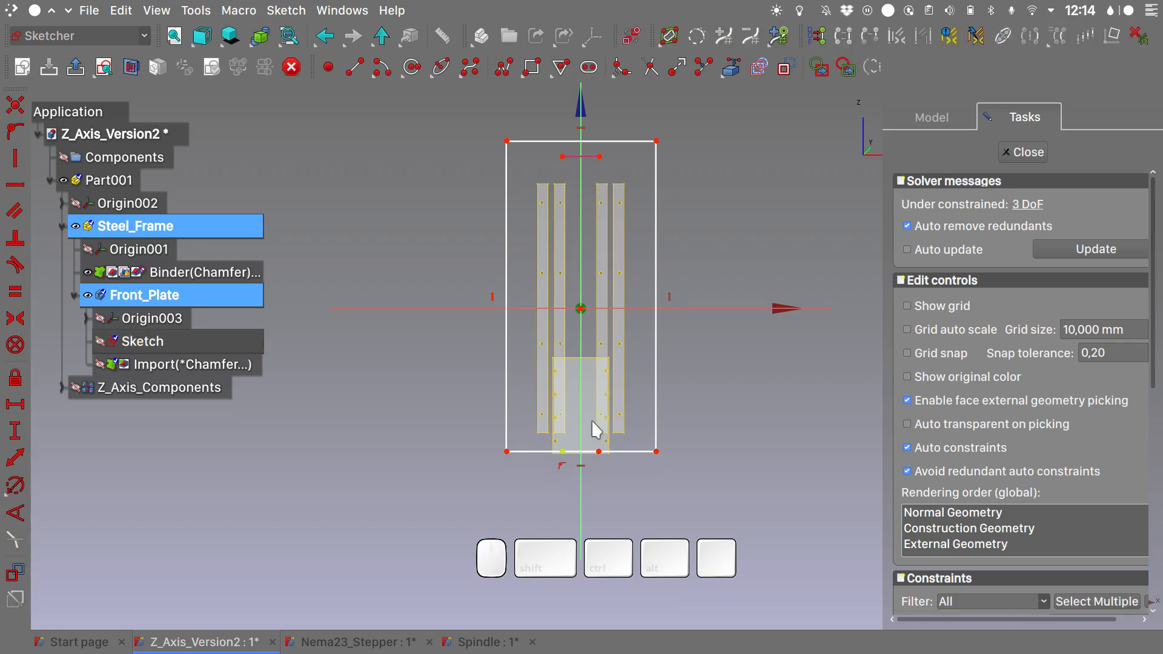
click(600, 157)
click(624, 140)
key(o)
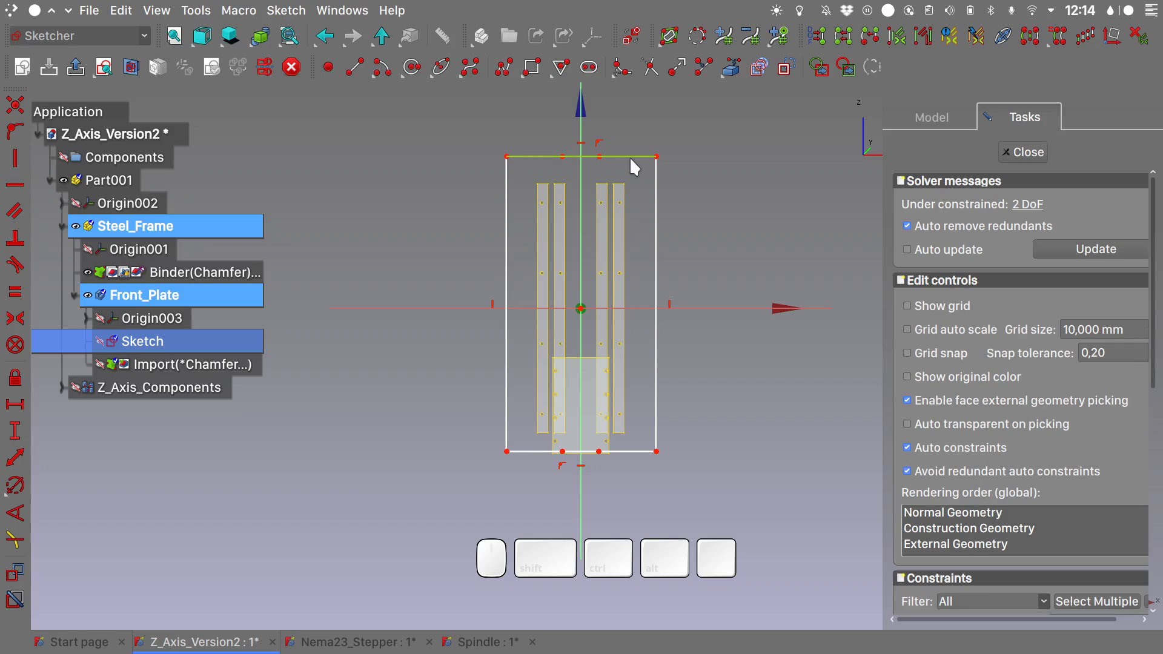
- Constrain the horizontal length of the rectangle's top line to 154 mm
key(l)
text(14)
key(BackSpace)
text(54)
key(Return)
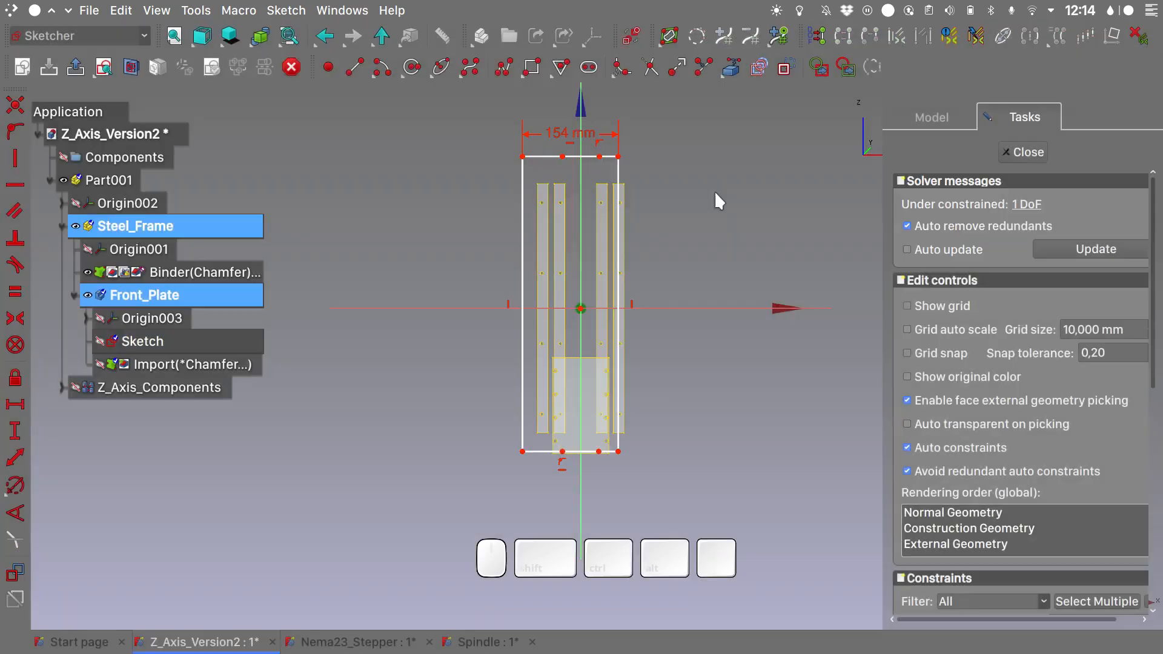
- Make the rectangle's two top corners symmetric about the sketch's vertical axis
click(522, 156)
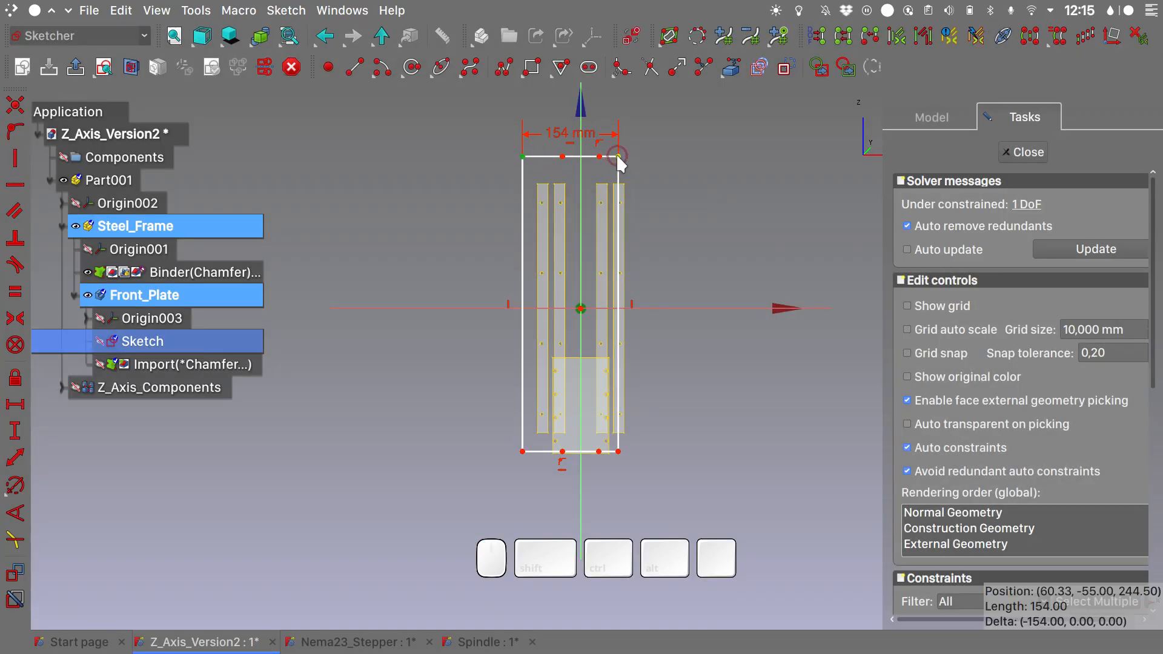
click(618, 157)
key(s)
shift+middle_drag(678, 252, 666, 279)
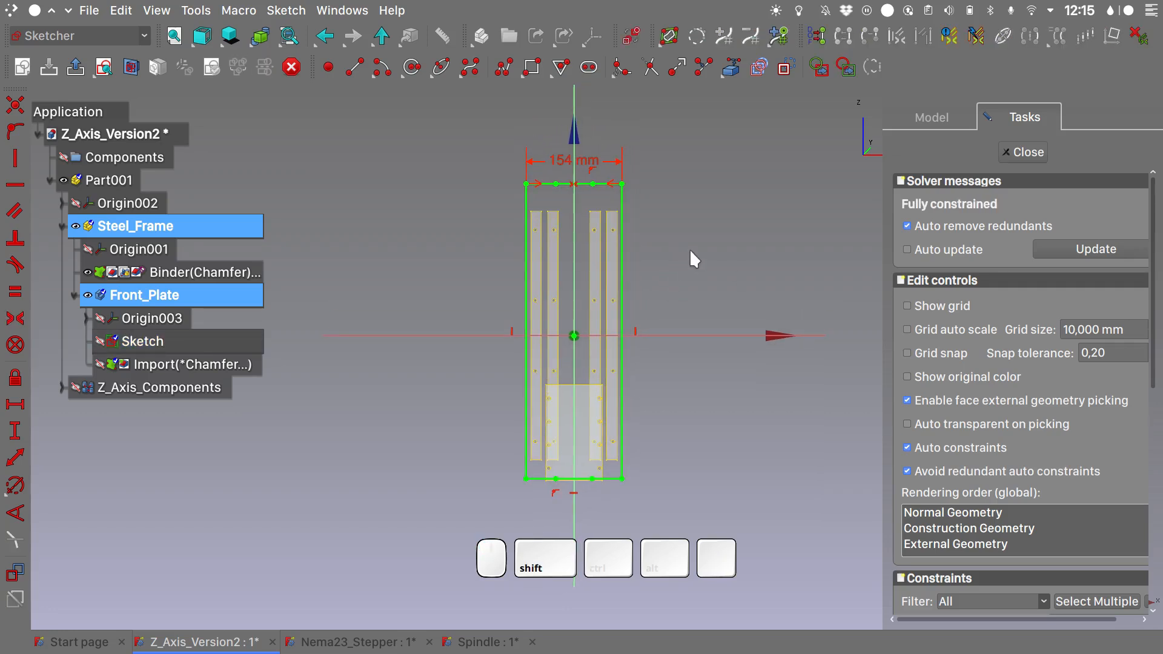
- Export the plate rectangle's edges from the sketch as a separate Export object and clear the selection
click(604, 186)
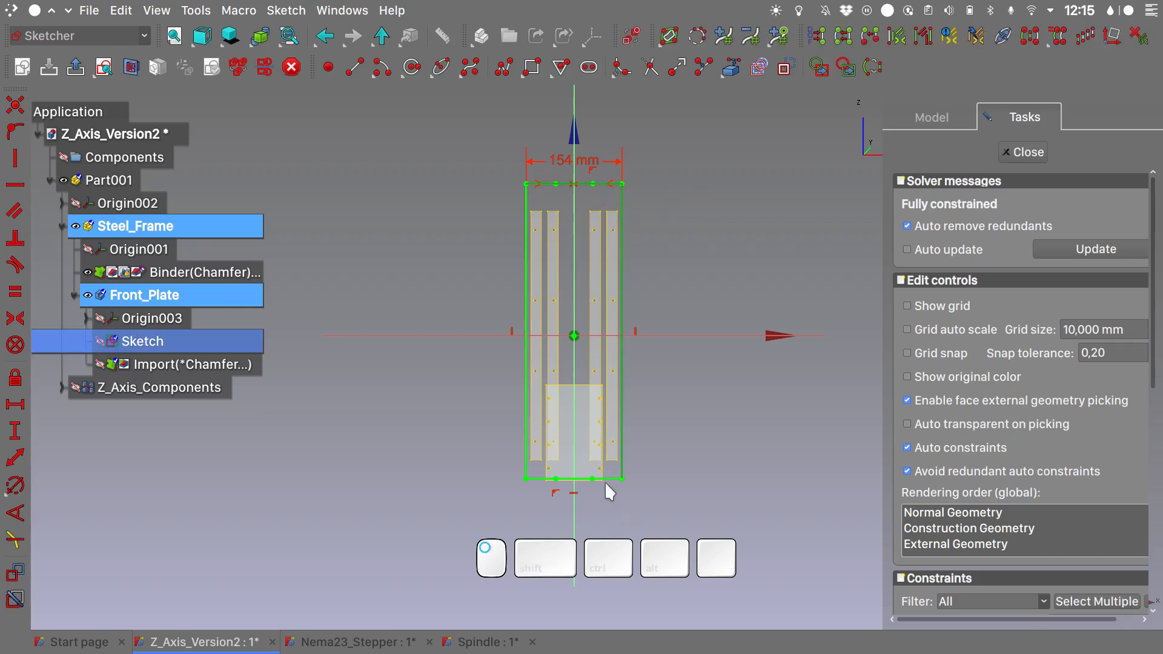
click(833, 153)
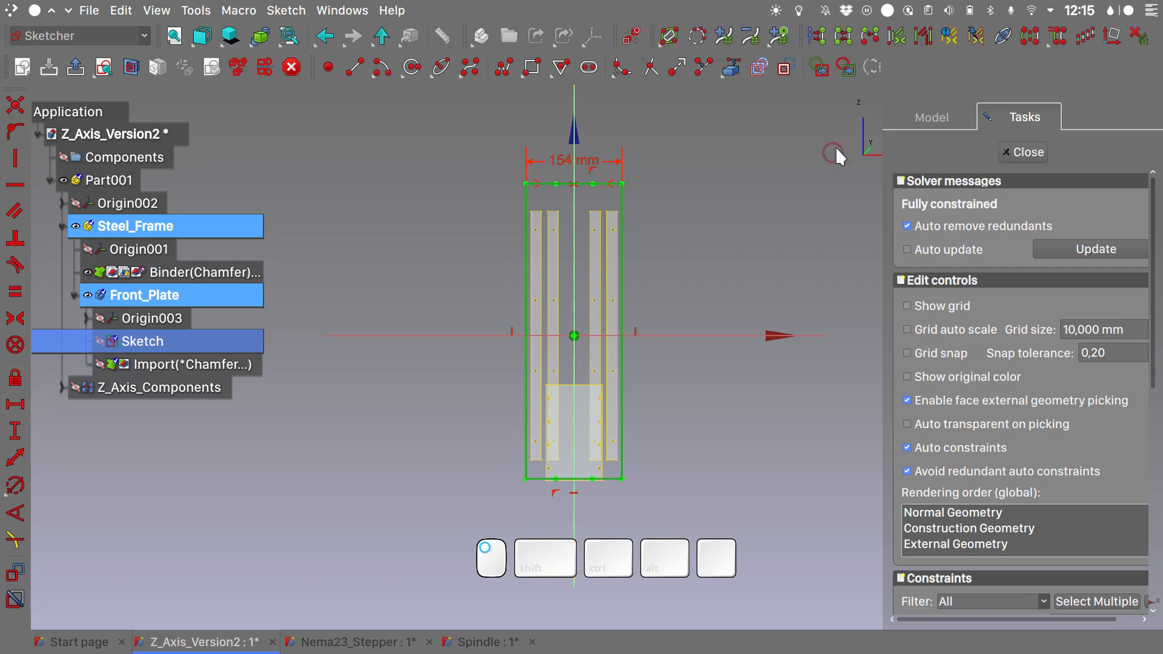
click(846, 67)
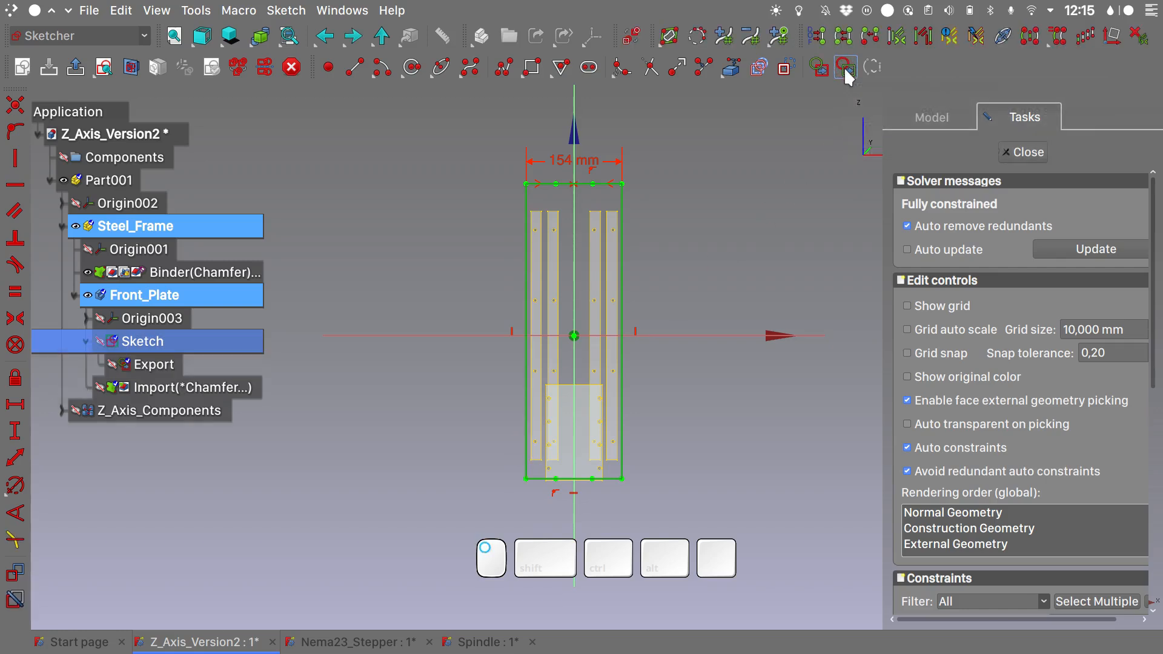
click(153, 365)
click(159, 341)
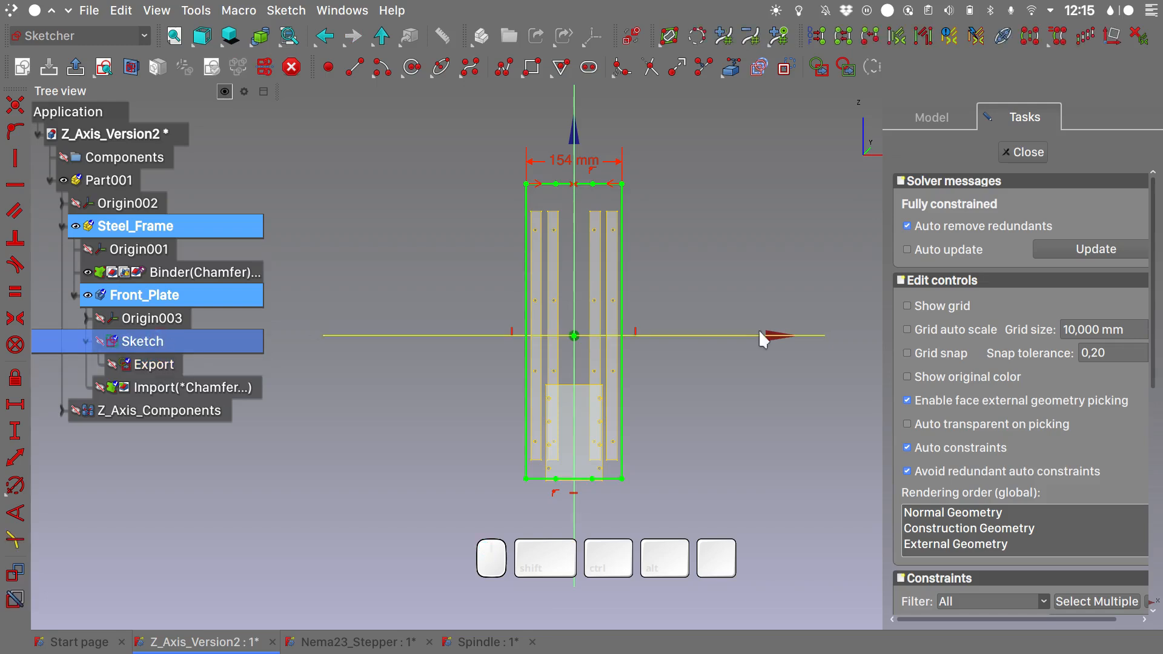
click(729, 154)
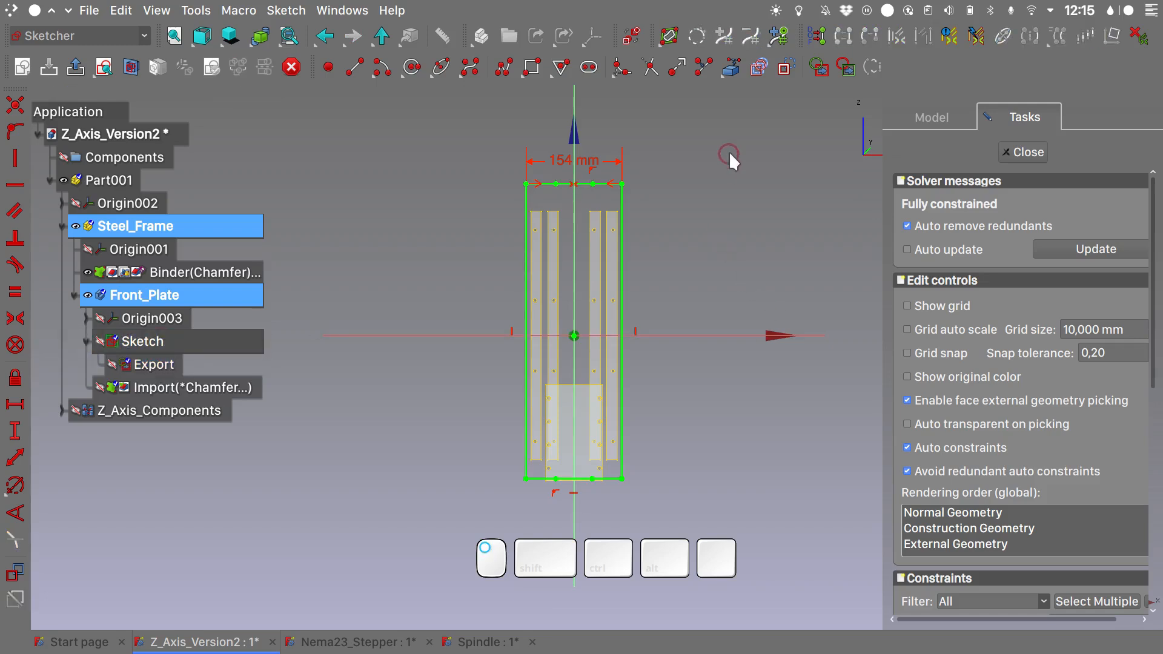
- Sketch a second, narrower rectangle between the outer rails, extending past the top and bottom of the plate outline
click(538, 69)
click(545, 140)
click(597, 511)
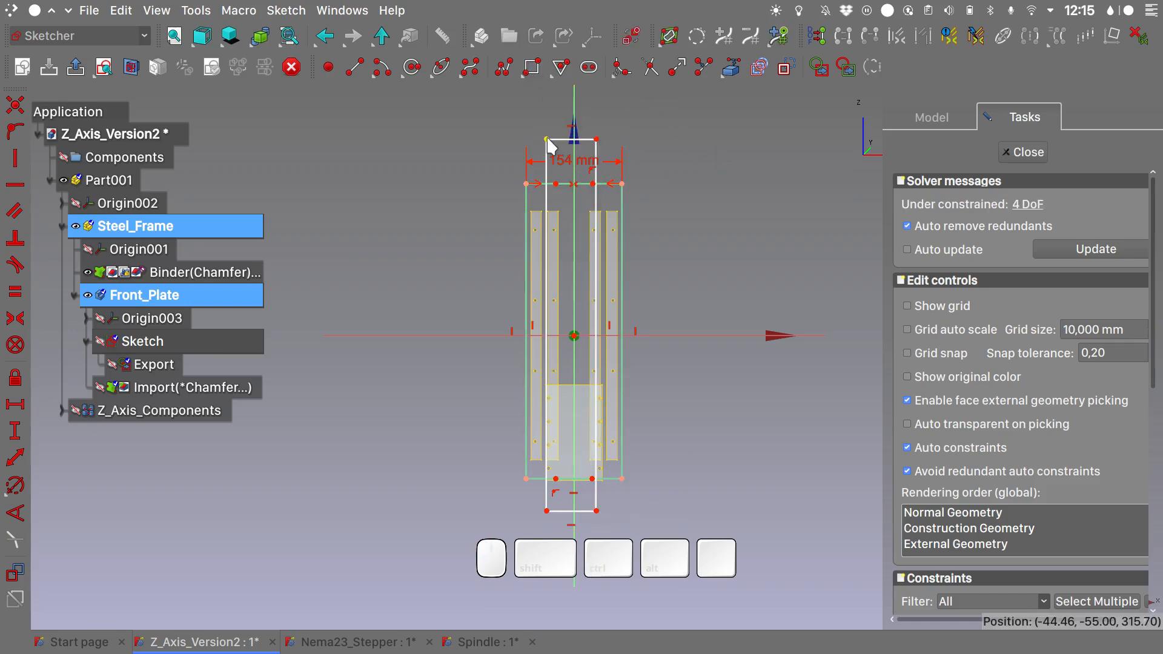
- Make the inner rectangle's two top corners symmetric about the sketch's vertical axis
click(547, 138)
click(596, 139)
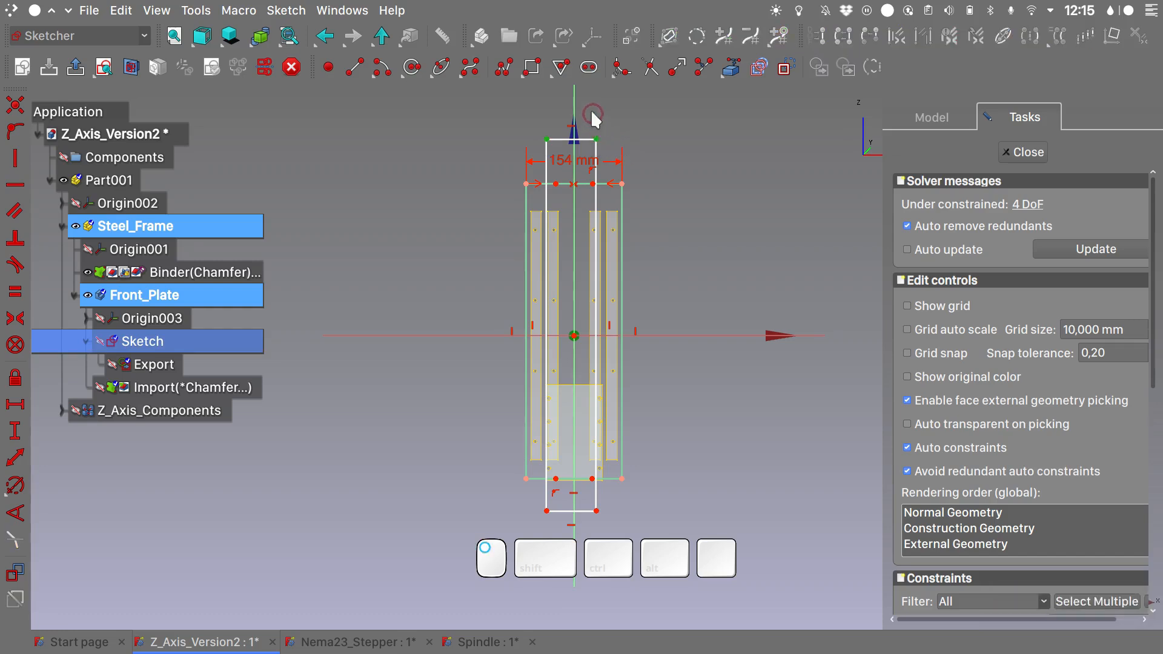
click(575, 112)
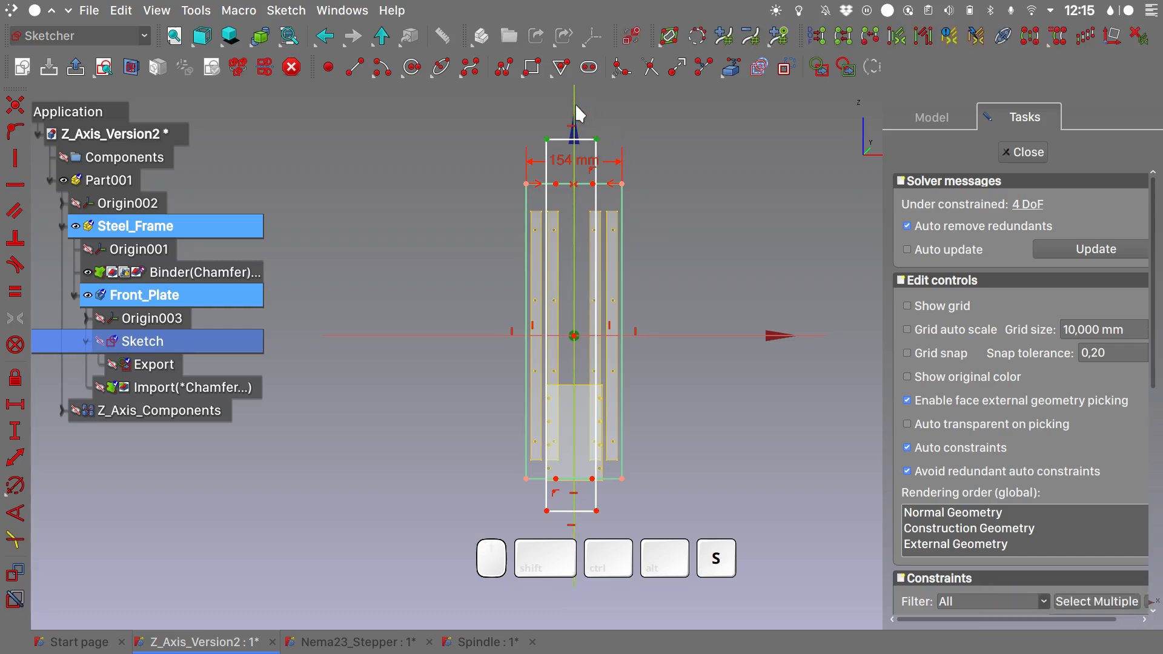
key(s)
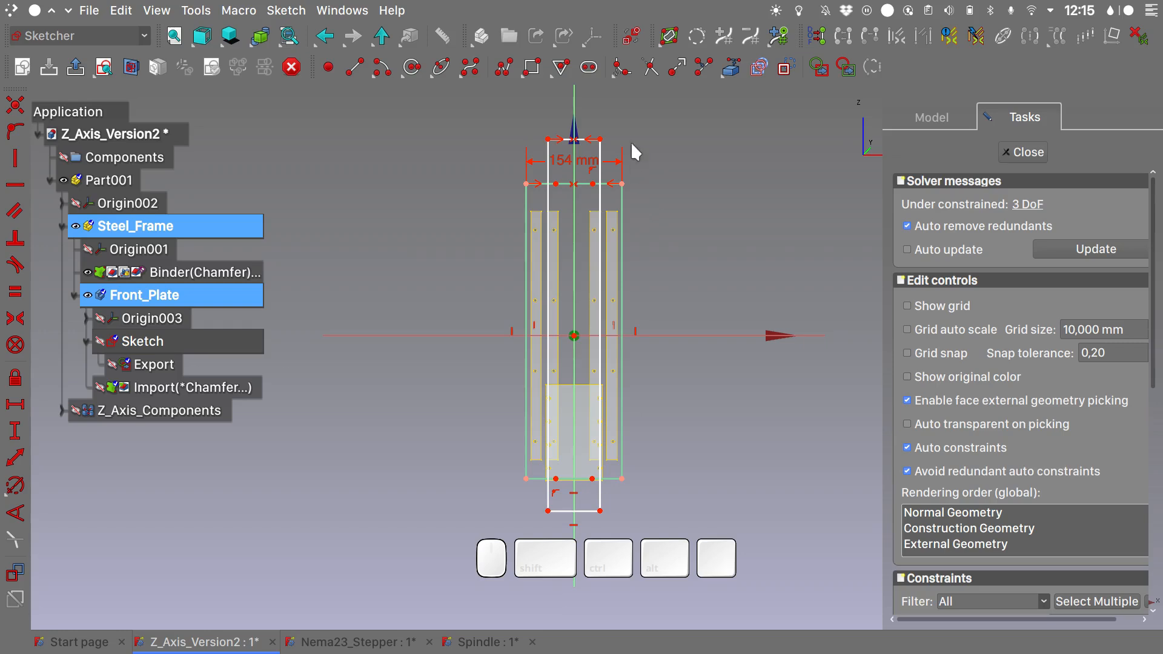
- Constrain the vertical distance between the point on the plate's top edge and the inner rectangle's top-right corner to 3 mm
click(592, 184)
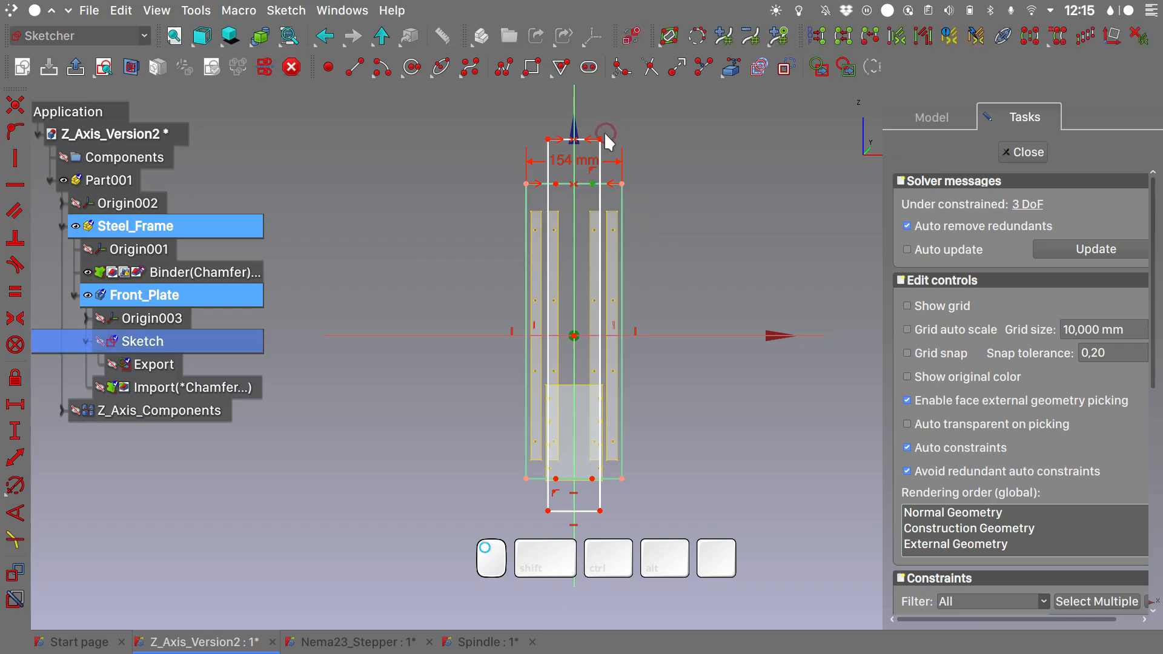
click(603, 140)
text(i3)
key(Return)
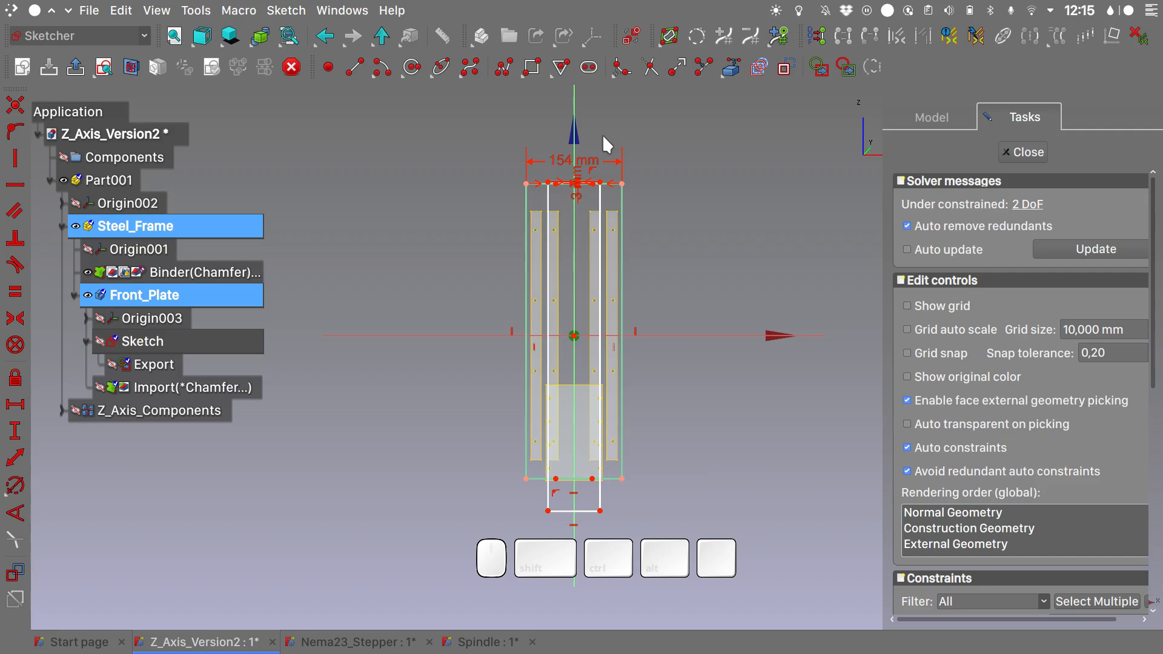
- Constrain the vertical distance between the point on the plate's bottom edge and the inner rectangle's bottom-right corner to 3 mm
scroll(587, 521, up, 5)
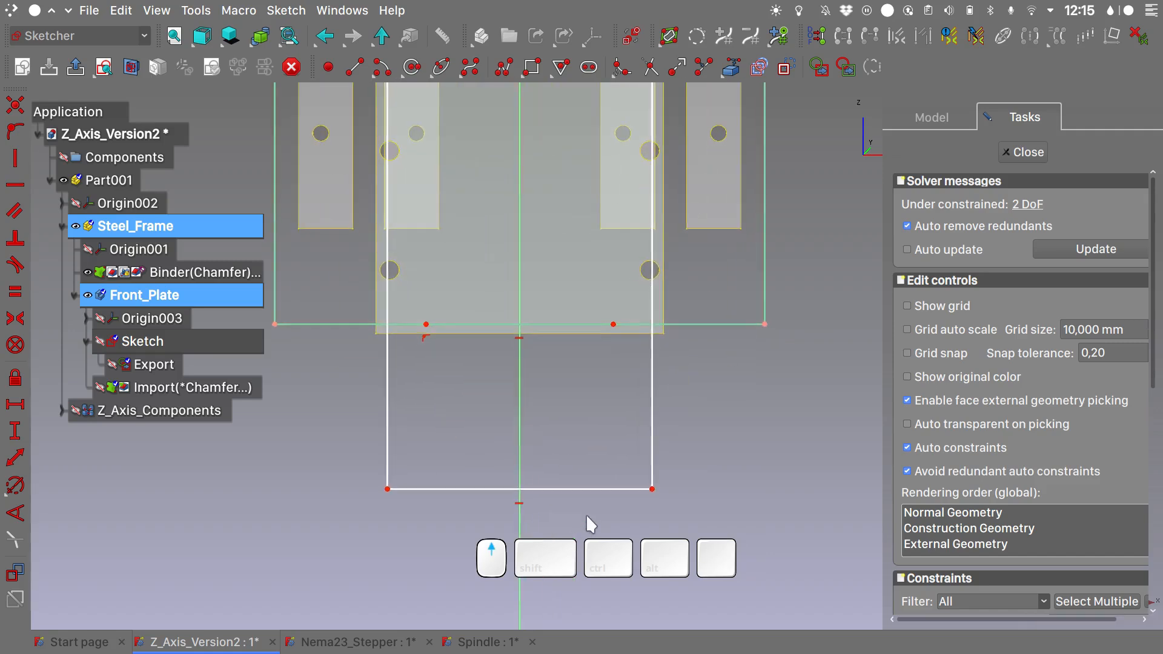
click(614, 324)
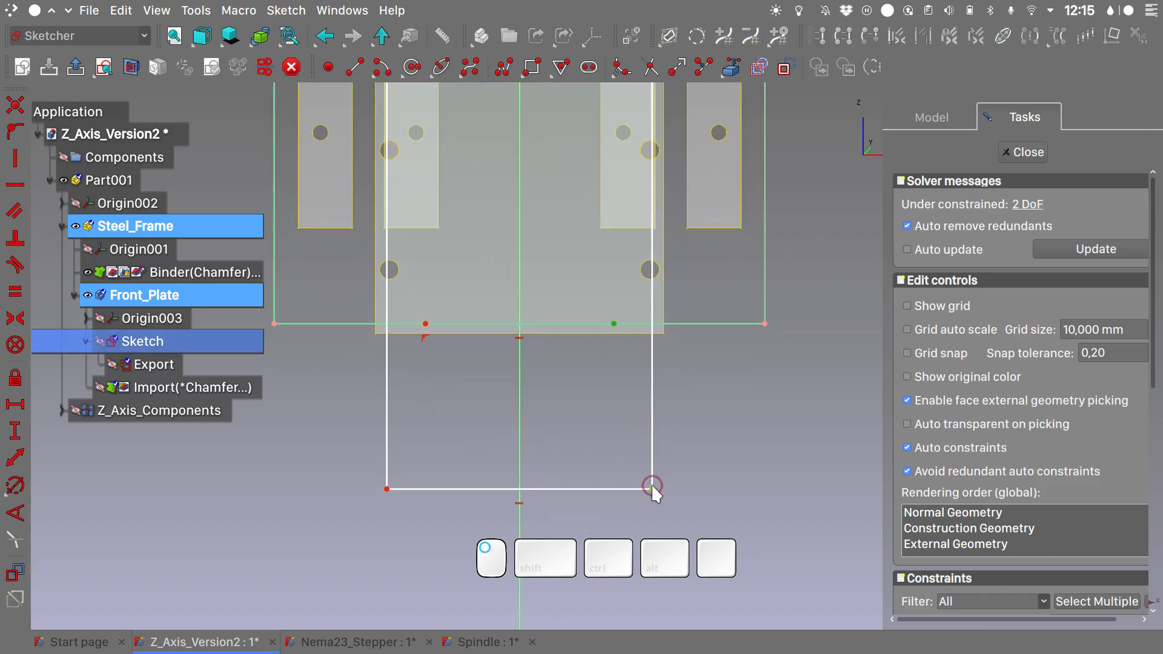
key(i)
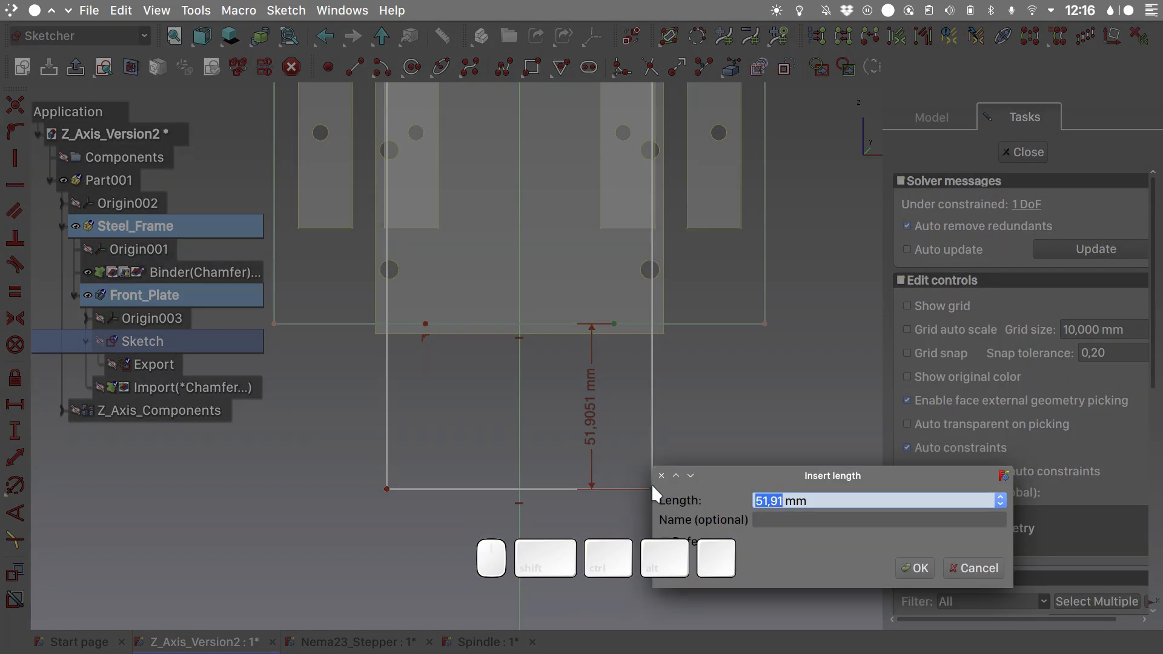
text(3)
key(Return)
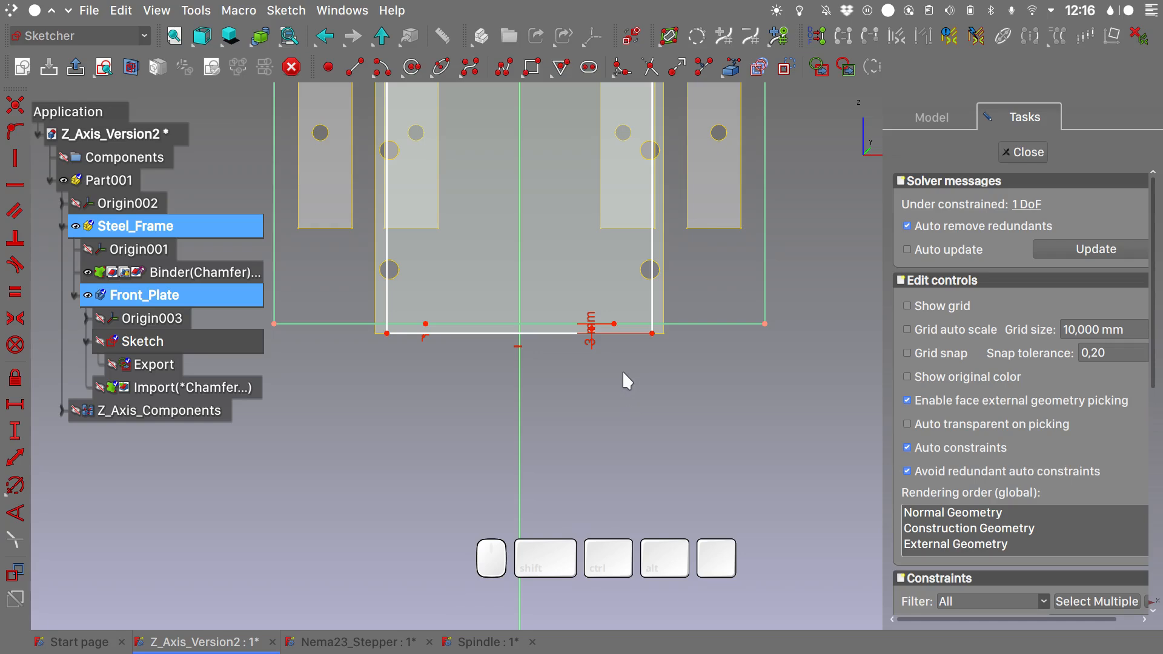
- Constrain the horizontal length of the inner rectangle's top line to 50 mm
drag(566, 333, 559, 410)
scroll(569, 388, up, 6)
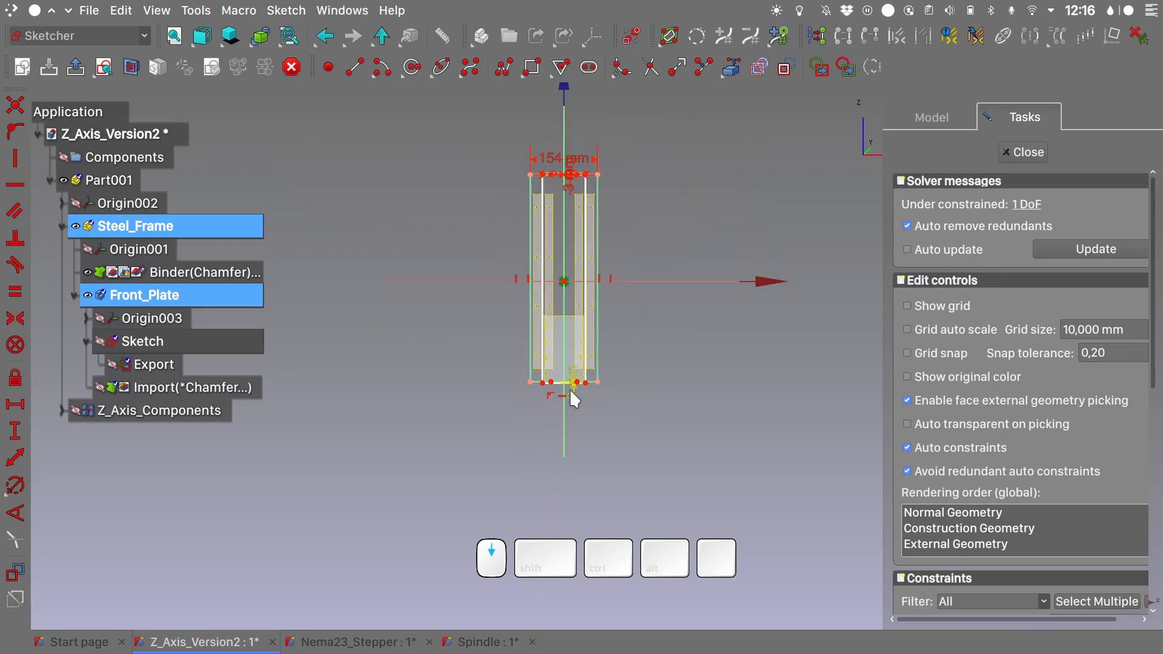
scroll(565, 166, down, 8)
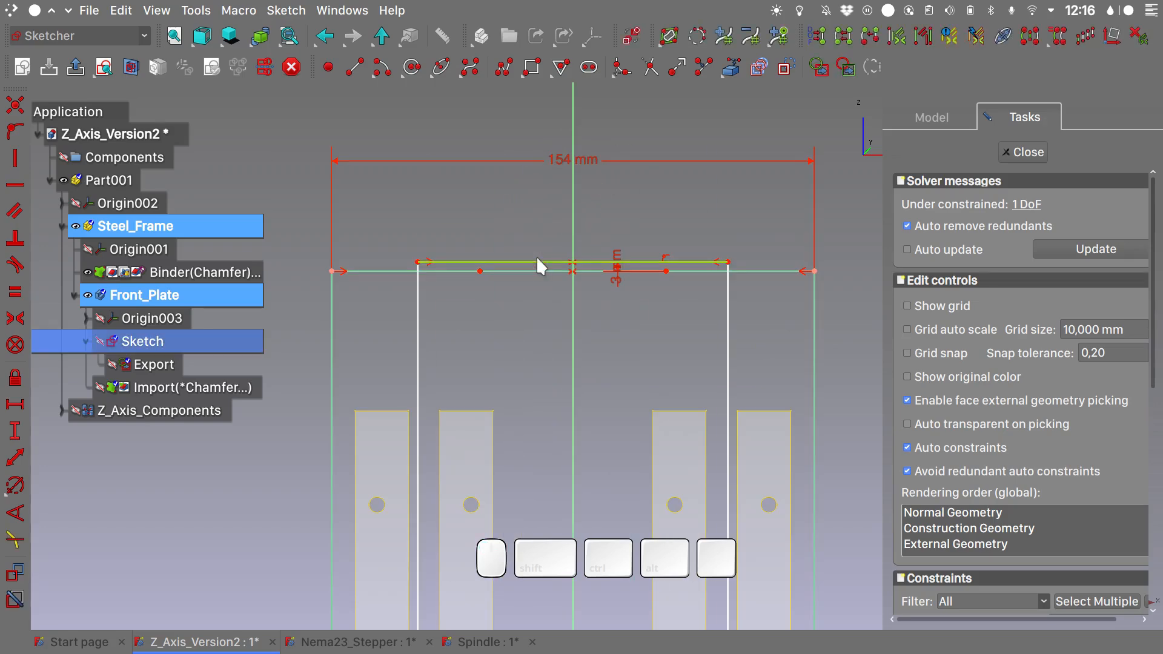
text(l)
text(50)
key(Return)
scroll(539, 265, down, 3)
scroll(539, 265, down, 5)
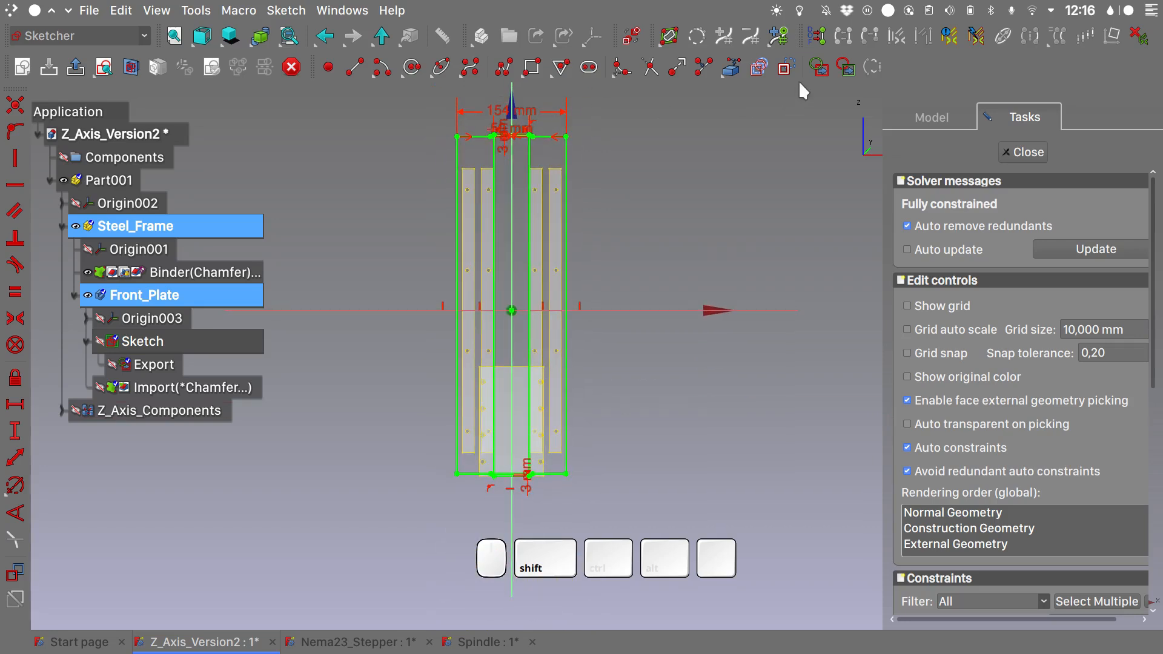
- Draw a five-segment construction polyline running down beside the plate's right edge and constrain its fourth segment vertical
click(536, 130)
click(505, 70)
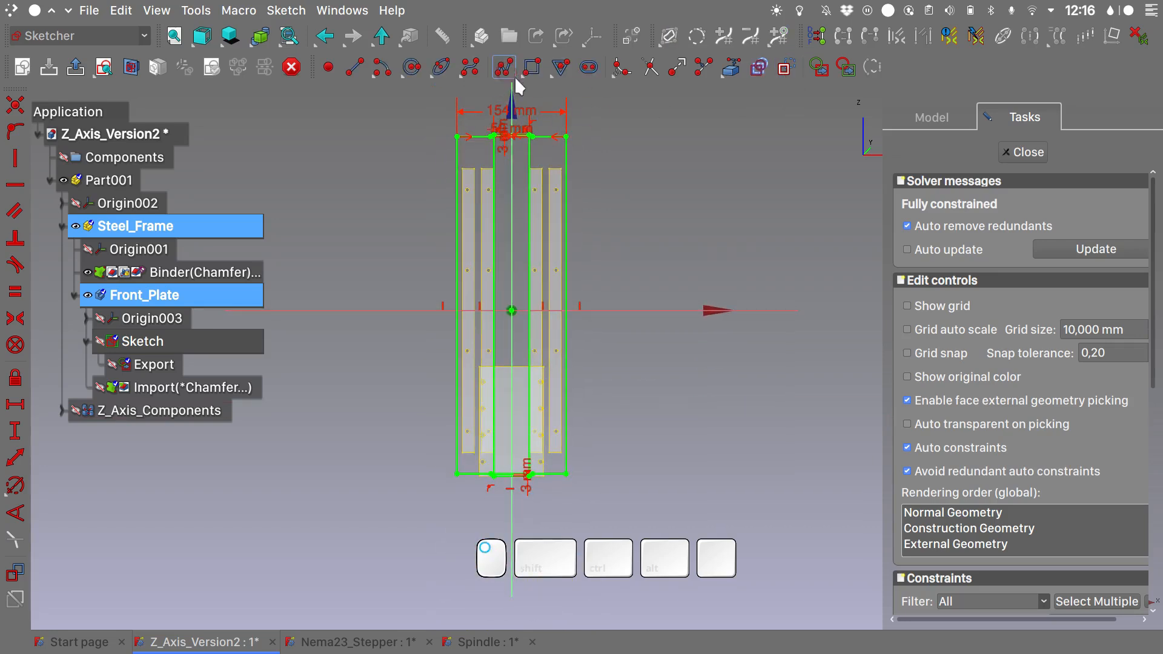
click(583, 135)
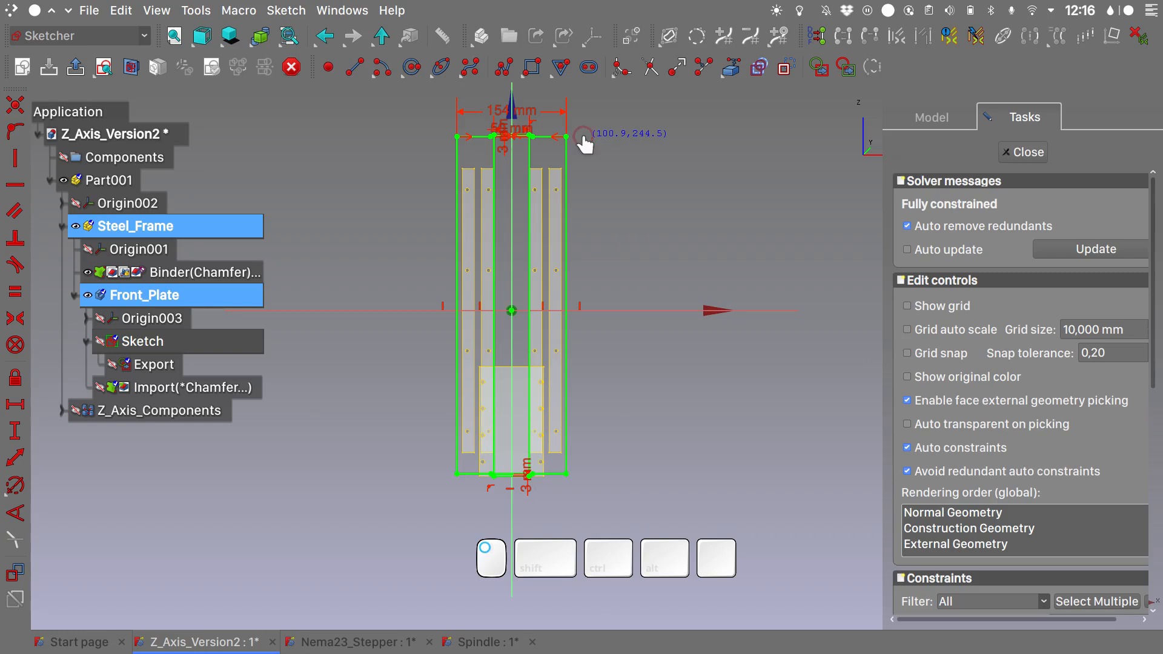
click(585, 194)
click(583, 248)
click(584, 355)
click(586, 424)
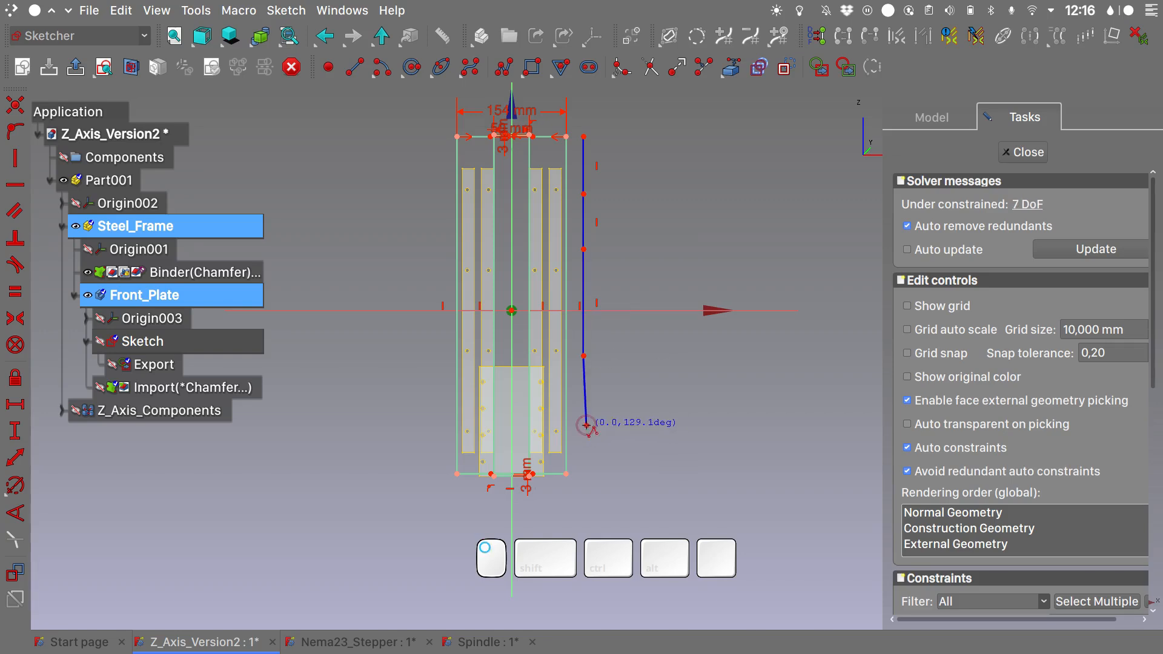
click(585, 477)
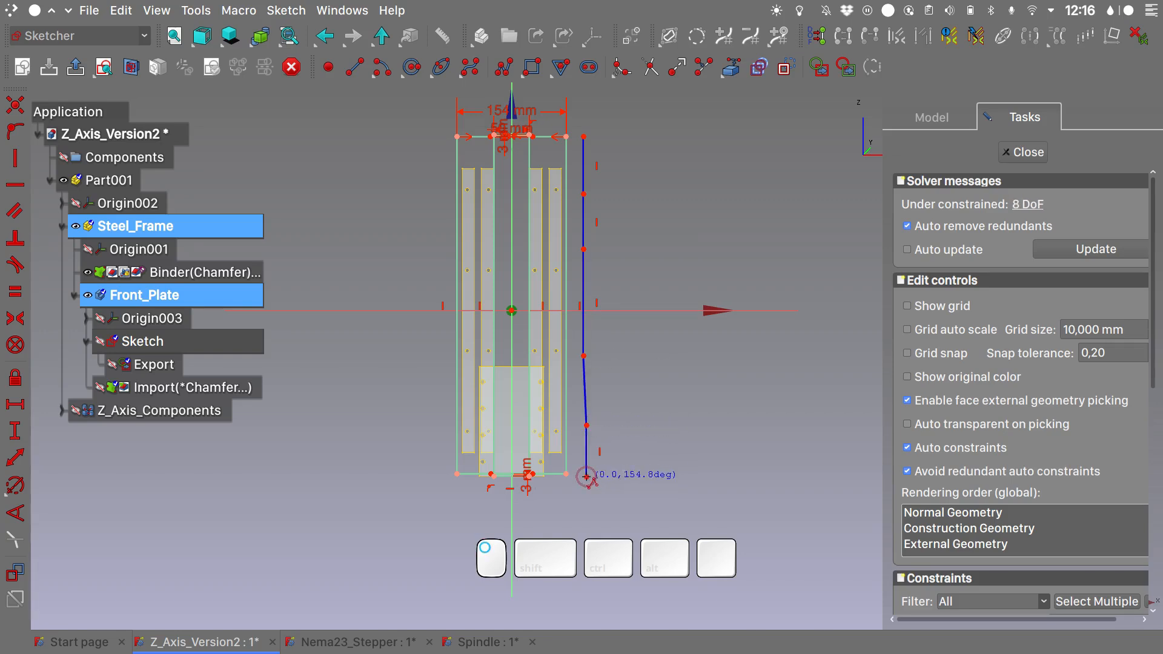
right_click(654, 398)
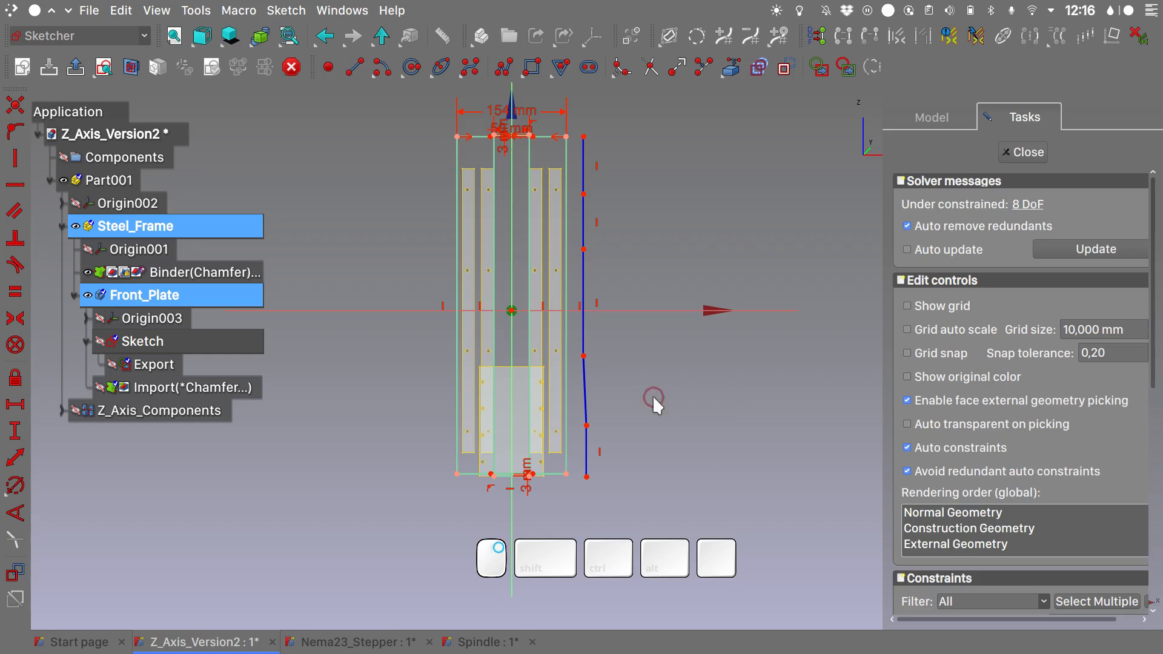
right_click(653, 398)
click(585, 393)
key(v)
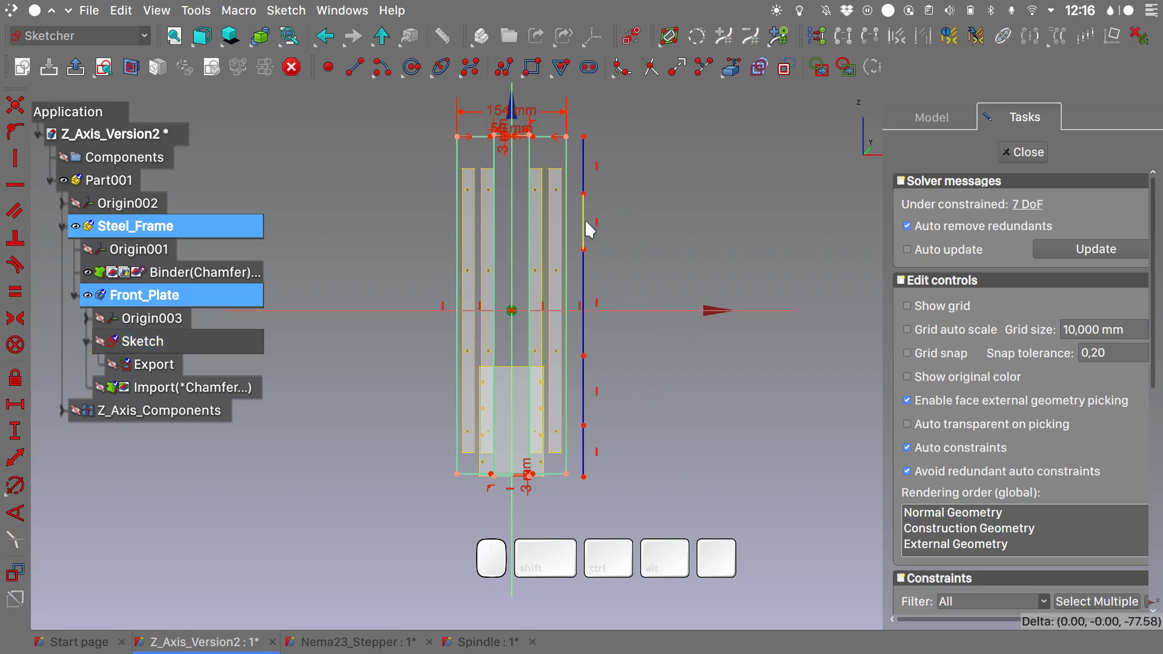
- Make the polyline's second and fourth segments equal in length to the inner rectangle's 50 mm top line
scroll(518, 139, up, 6)
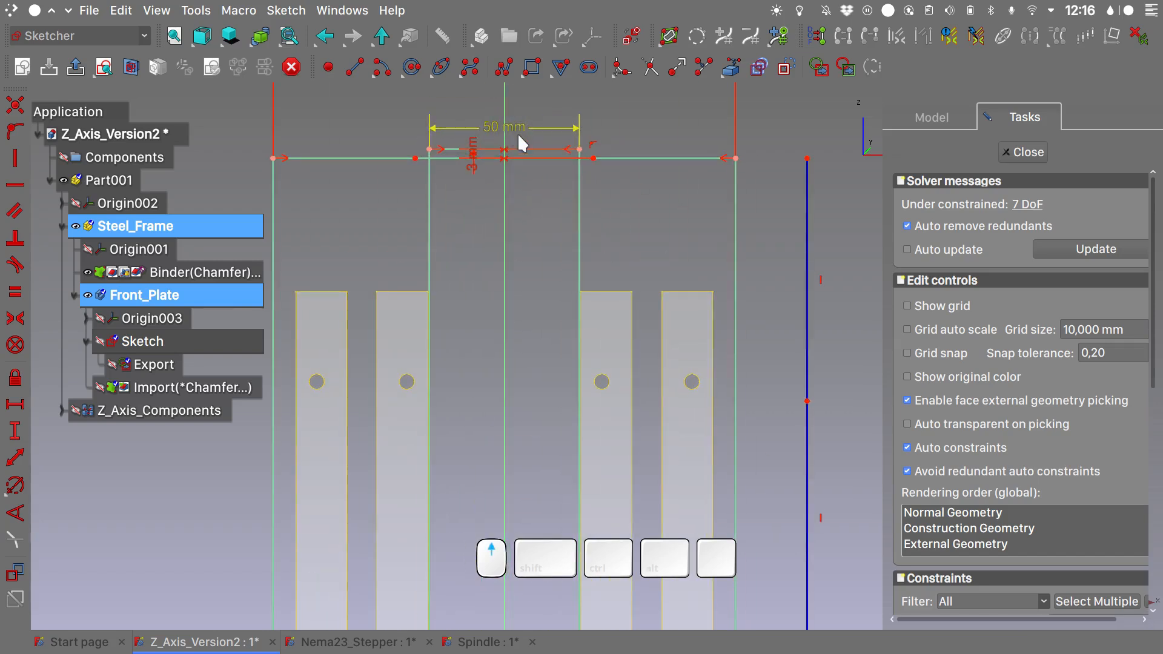
click(526, 152)
scroll(525, 146, down, 6)
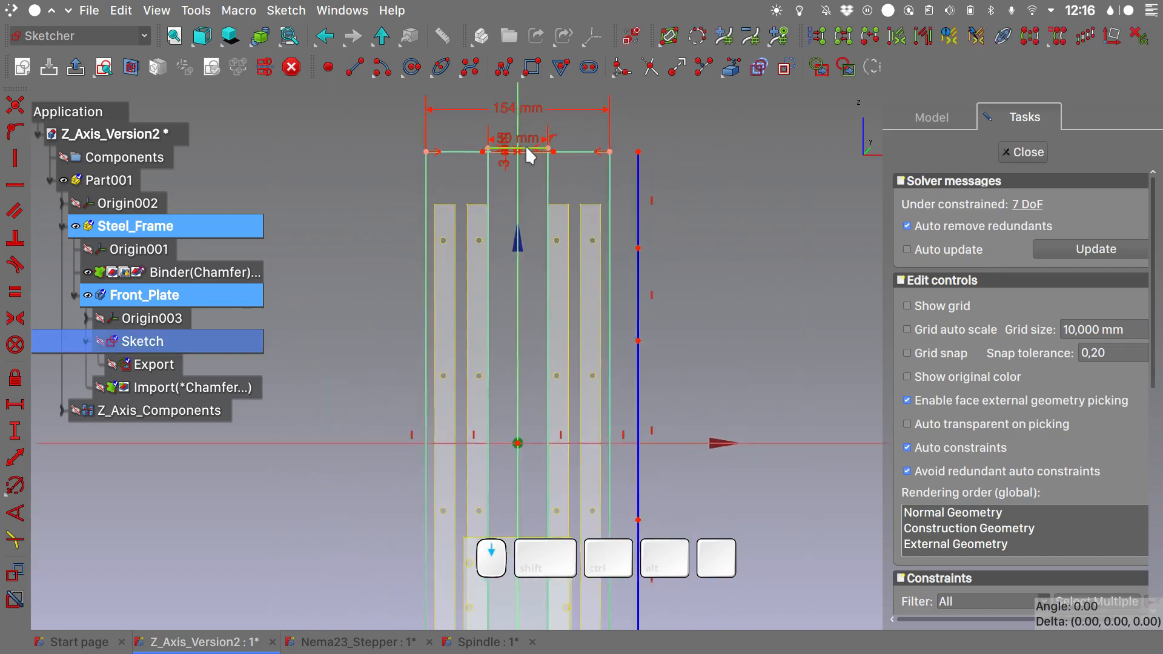
click(593, 251)
click(595, 408)
key(e)
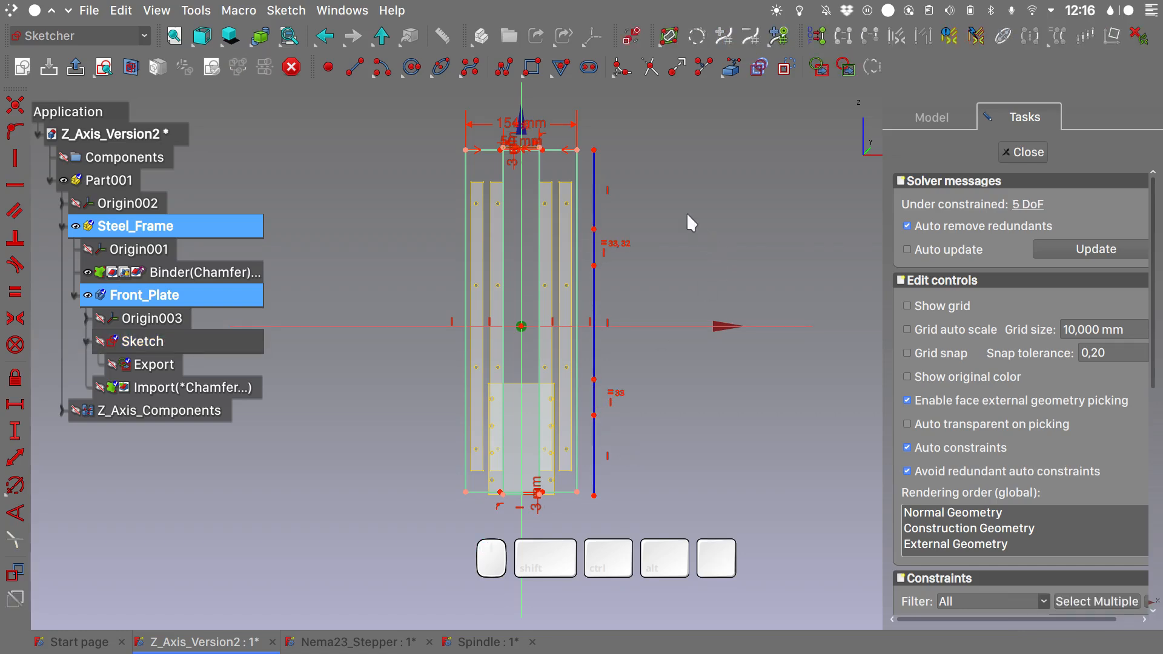
- Align the polyline's top and bottom endpoints horizontally with the plate's right-hand corners
click(577, 150)
click(593, 149)
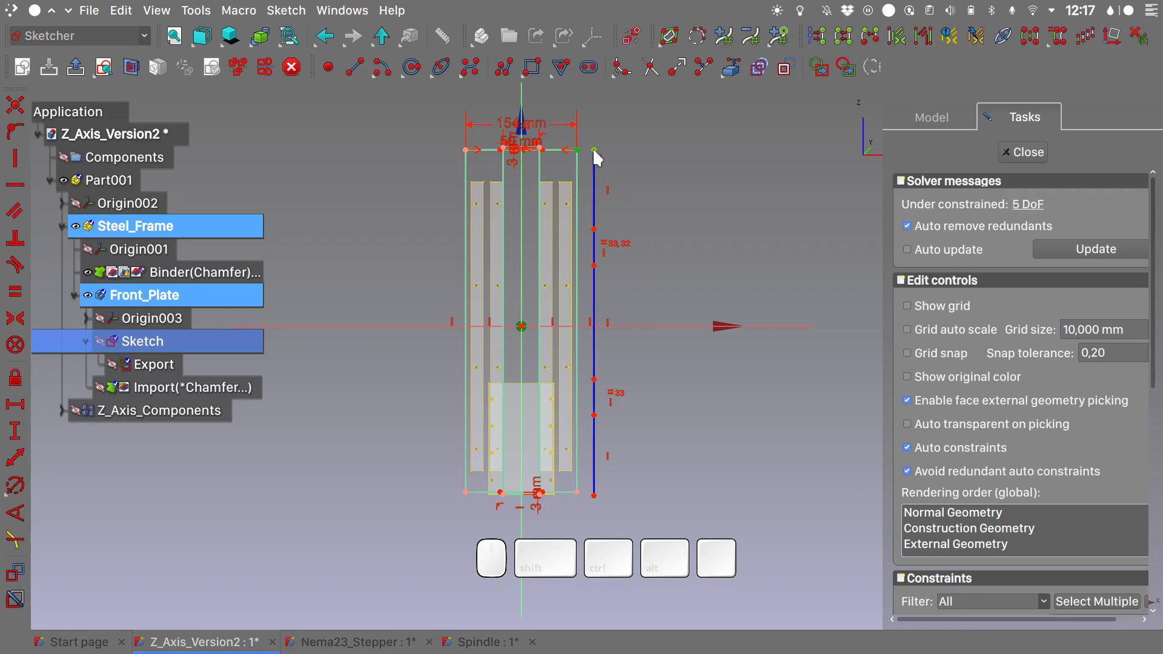
key(h)
click(576, 492)
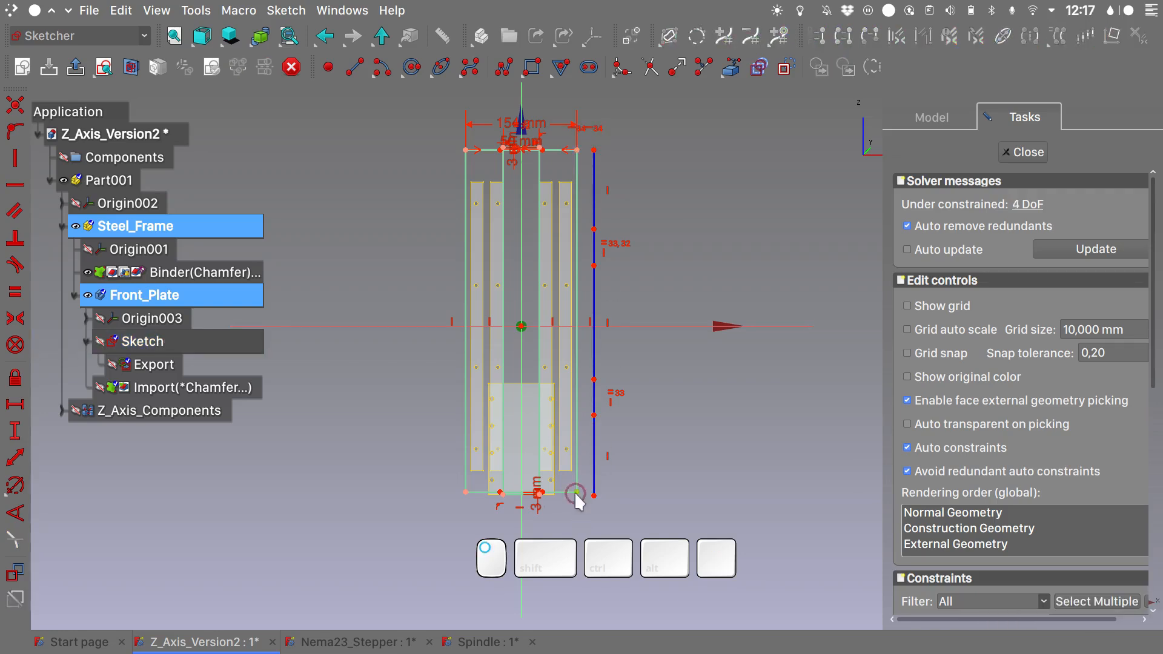
click(594, 493)
key(h)
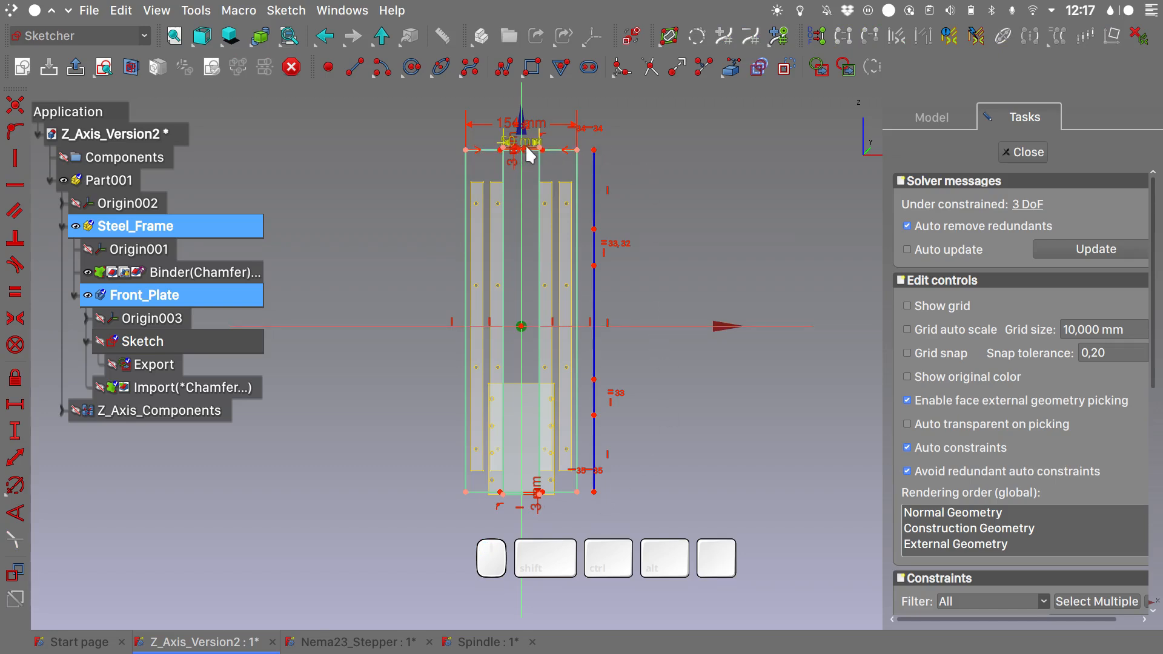
- Export the inner rectangle's four edges from the sketch as a second Export object and clear the selection
scroll(525, 144, up, 8)
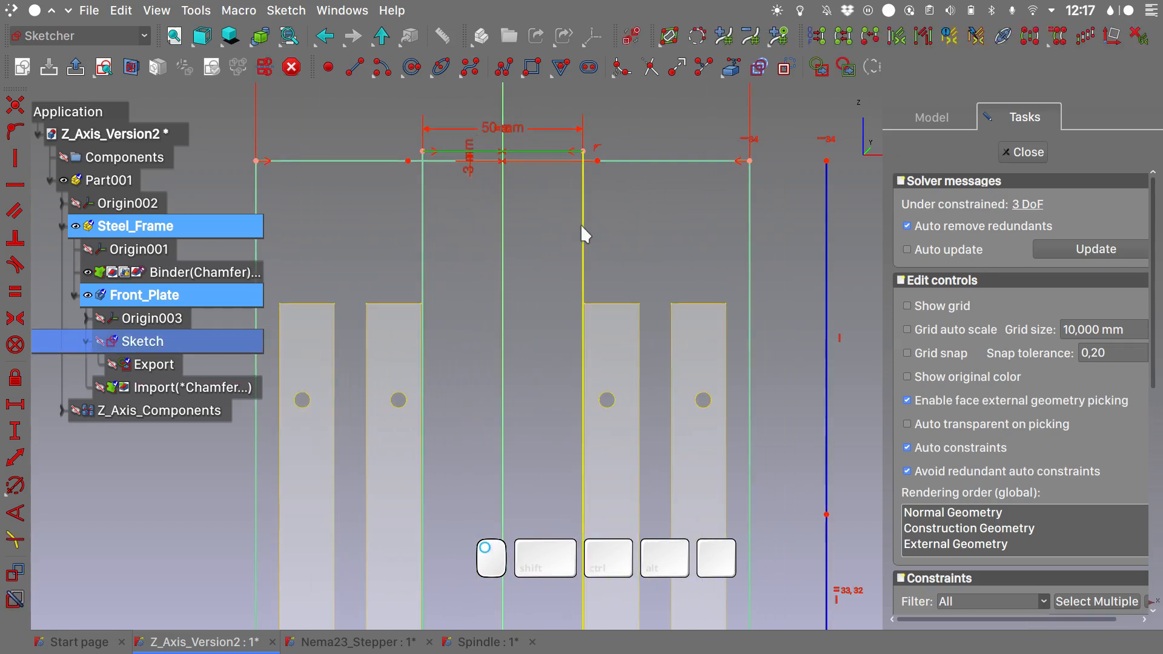
scroll(583, 234, down, 8)
scroll(582, 226, down, 1)
shift+middle_drag(582, 226, 571, 93)
click(561, 362)
click(543, 303)
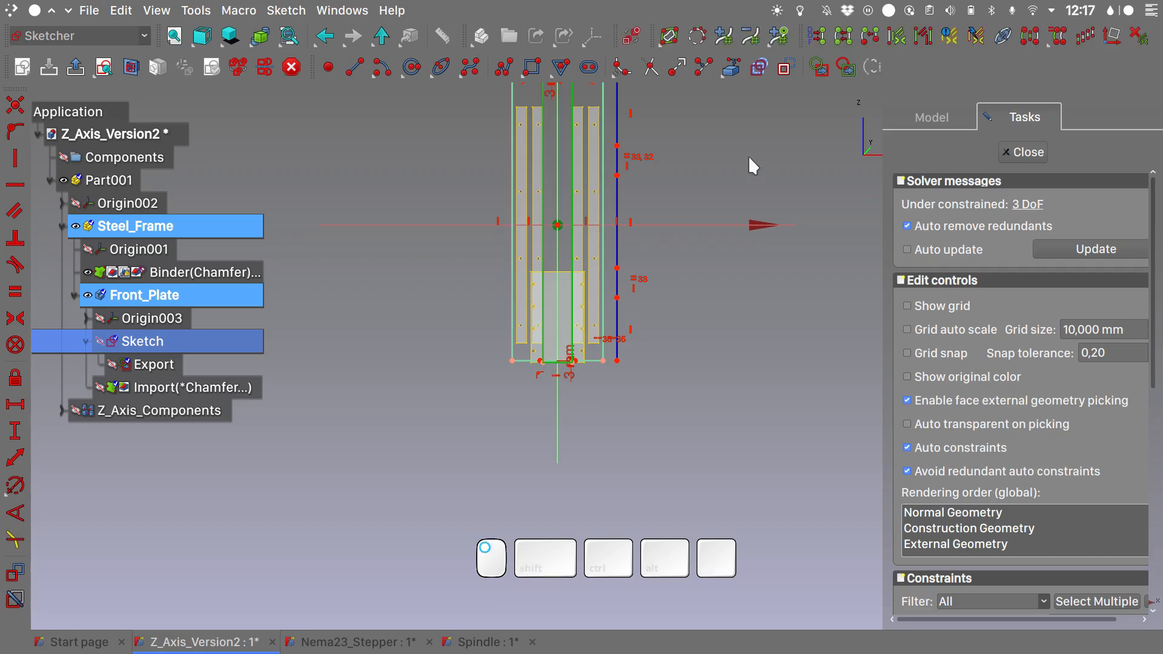
click(850, 69)
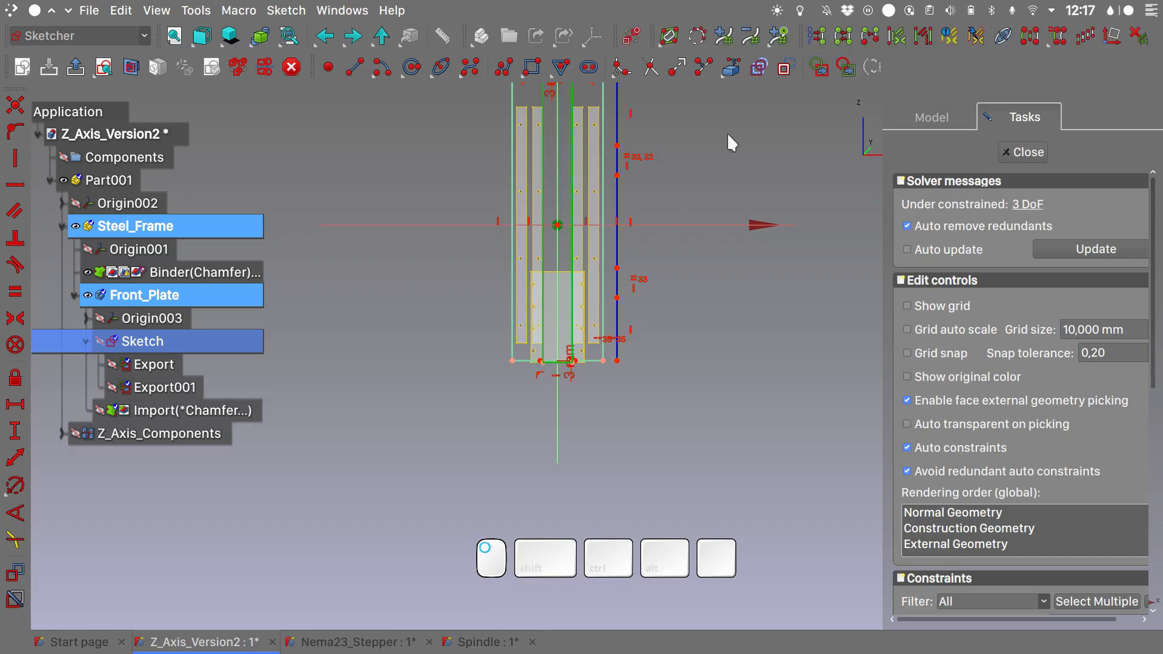
click(172, 391)
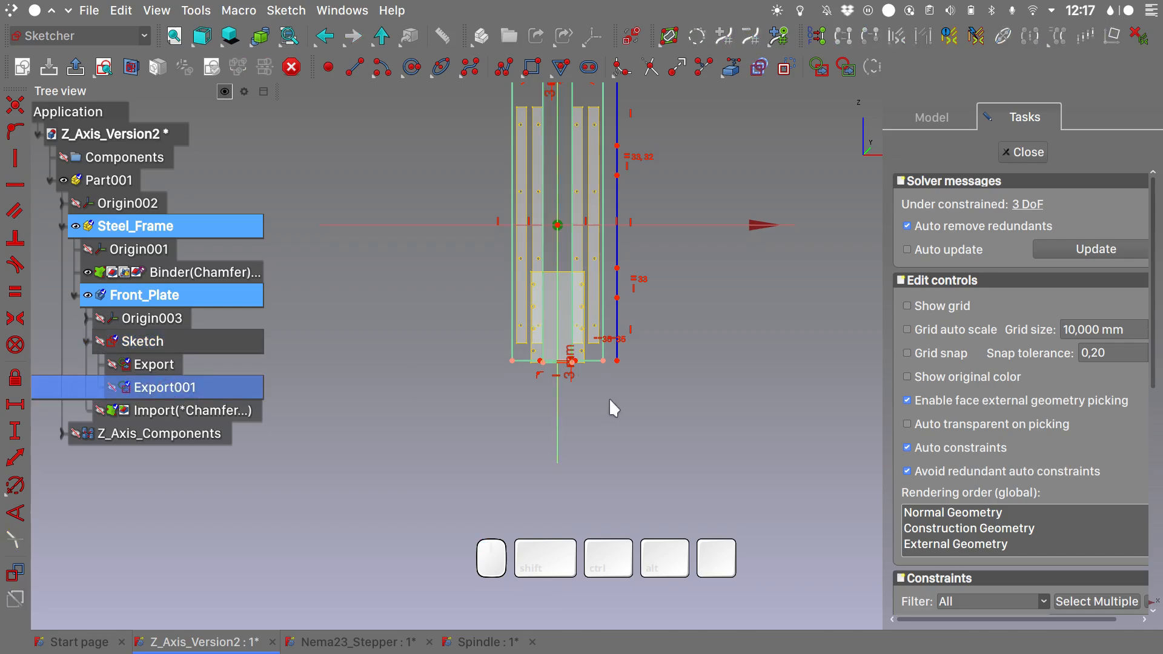
click(684, 373)
shift+scroll(663, 296, down, 2)
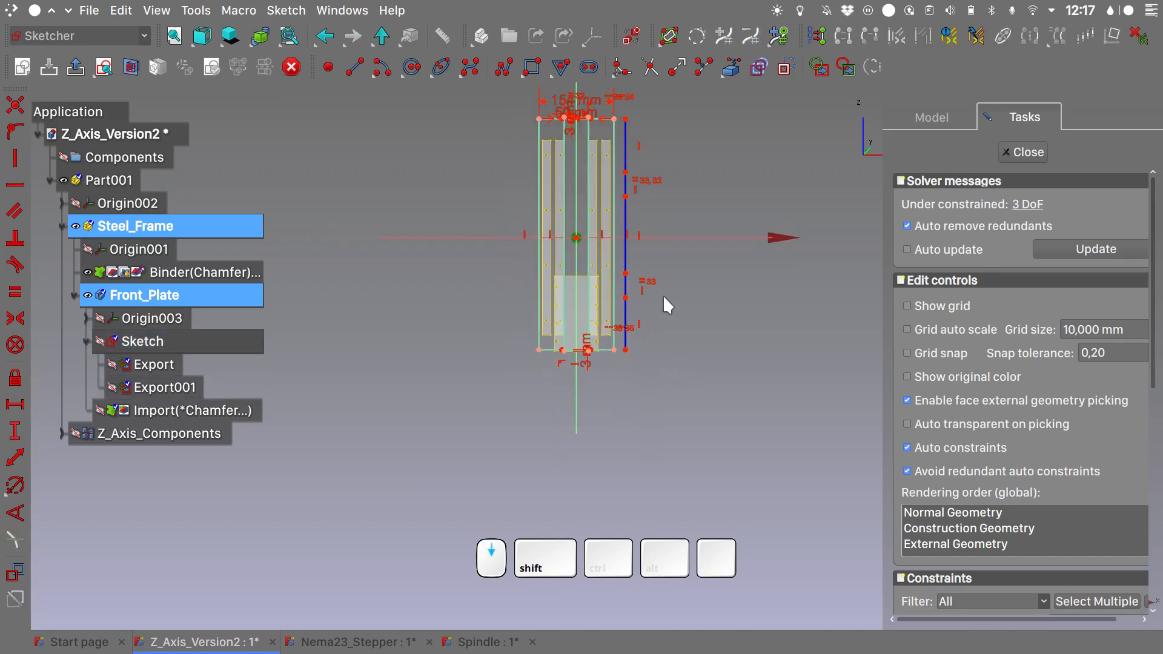
shift+scroll(649, 185, up, 3)
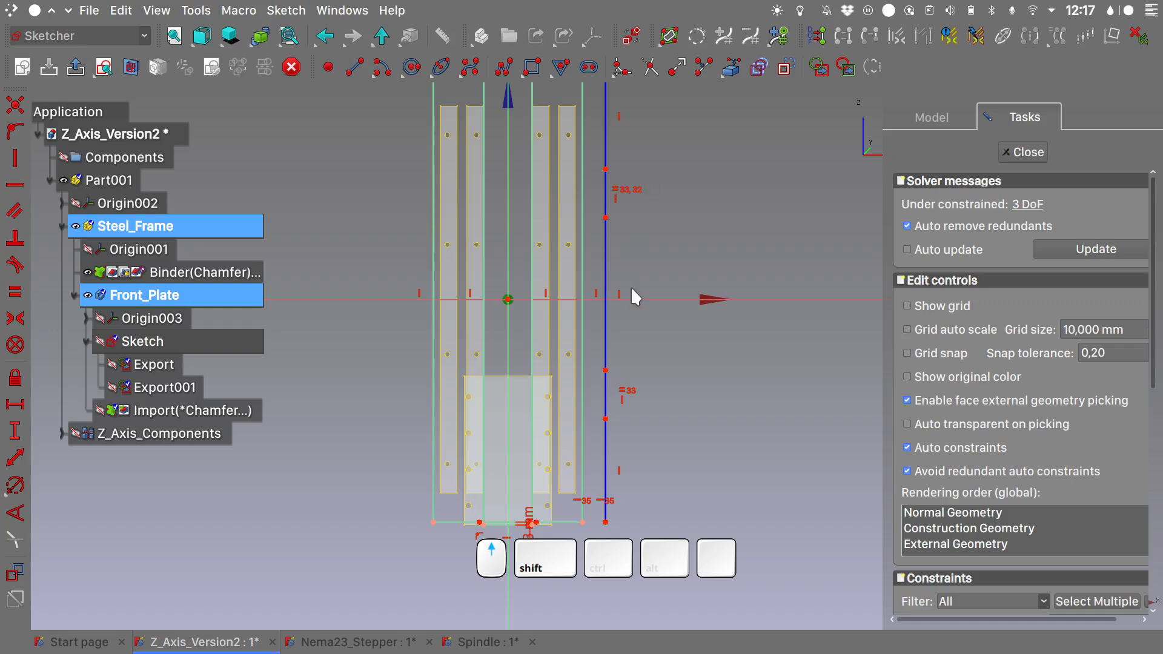
click(605, 395)
click(604, 201)
click(508, 523)
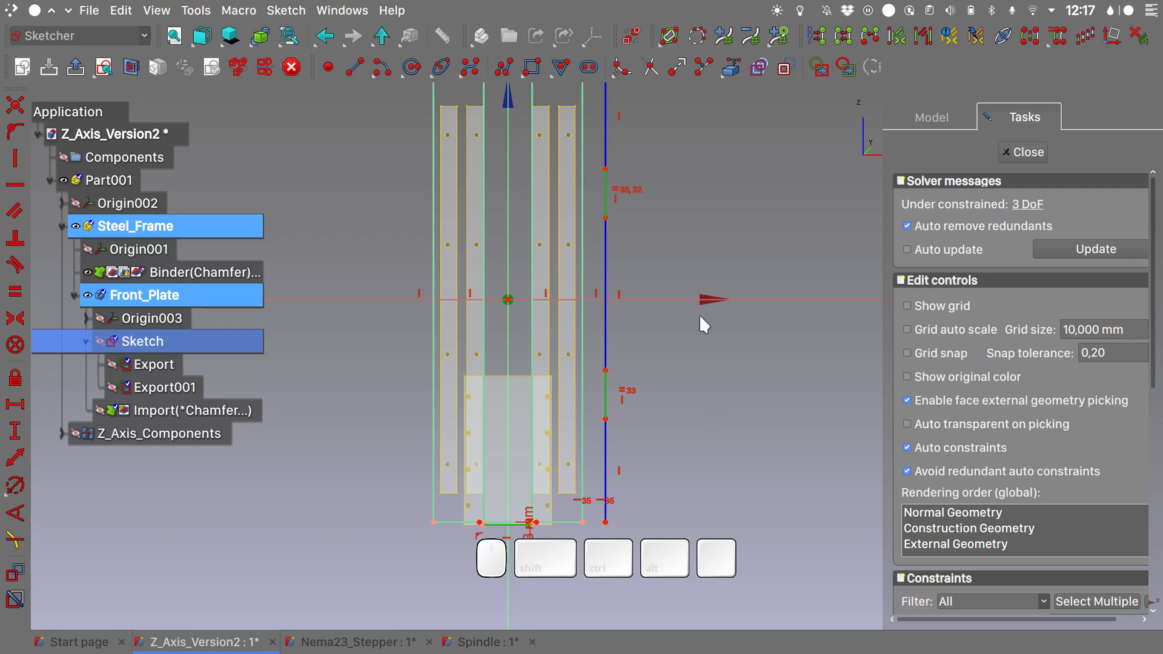
- Make the polyline's three long segments equal in length
click(608, 133)
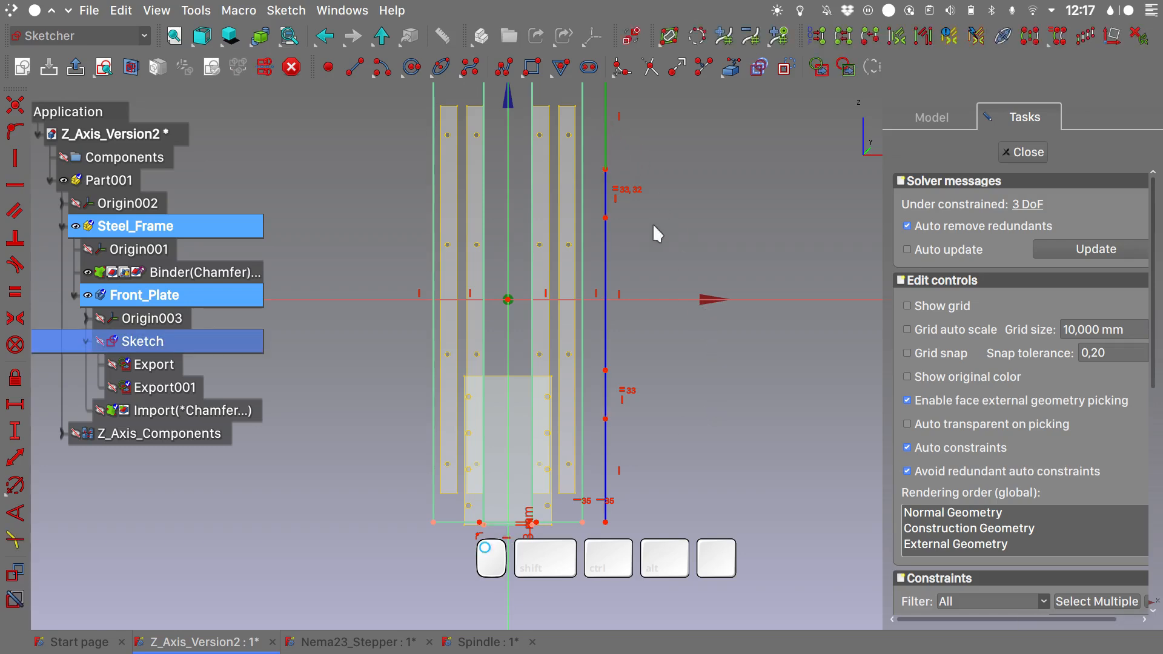
click(605, 285)
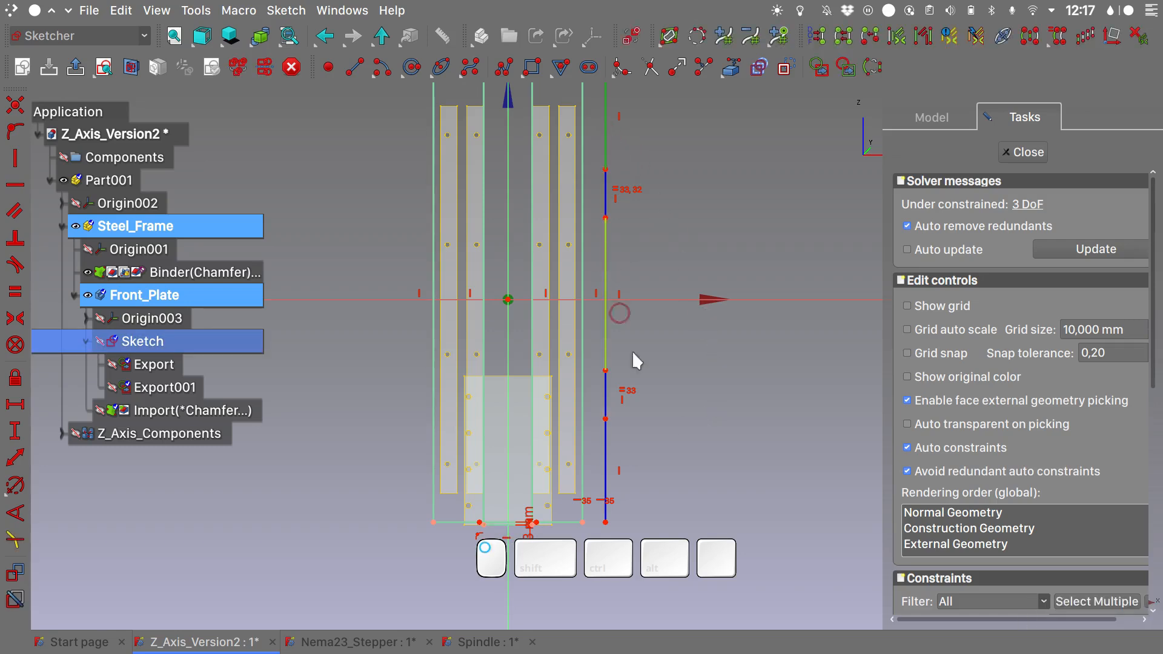
click(607, 466)
key(e)
- Set the horizontal distance between the plate's top-right corner and the polyline's top endpoint to 3 mm
scroll(608, 466, down, 2)
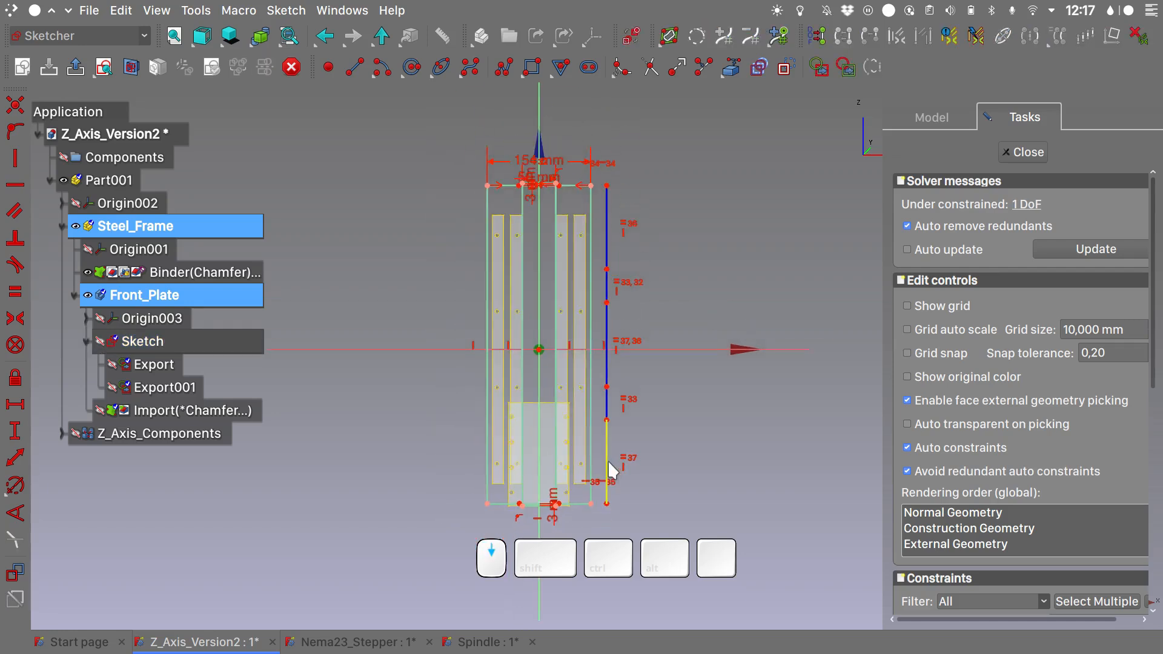
click(606, 190)
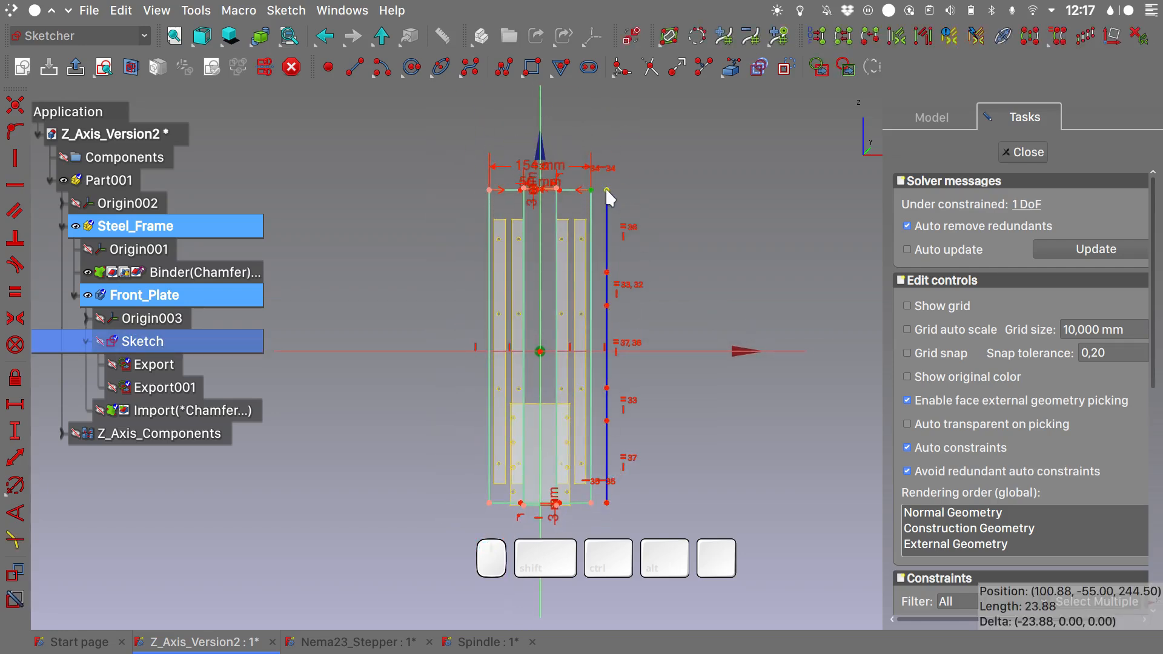
scroll(602, 184, up, 5)
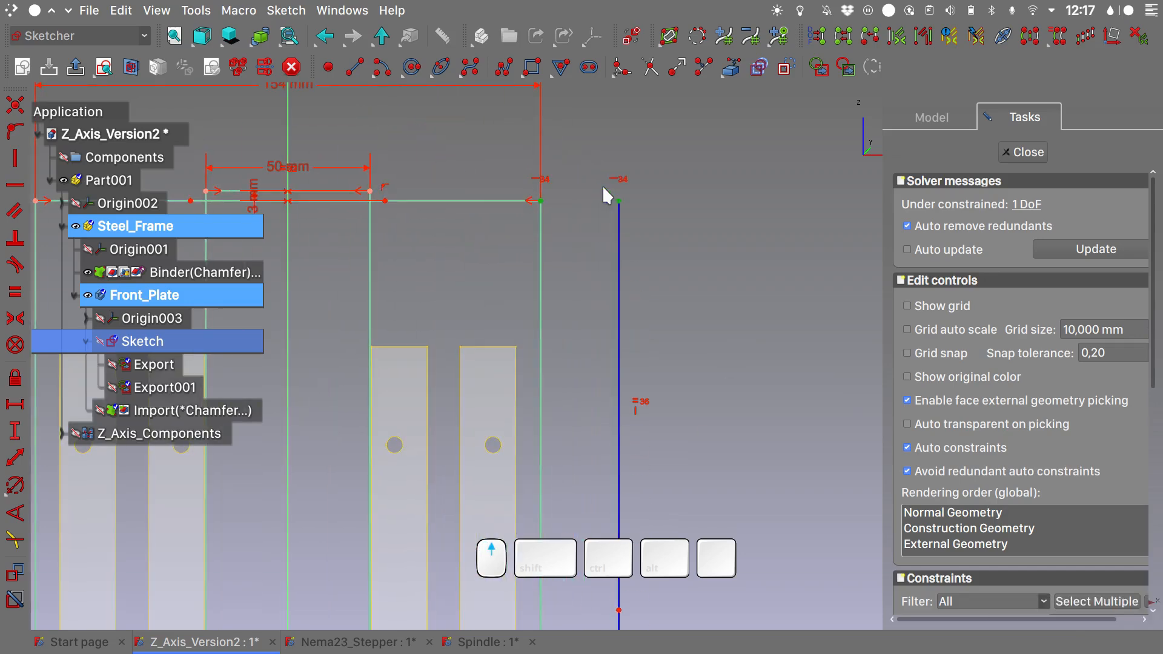
text(l)
text(3)
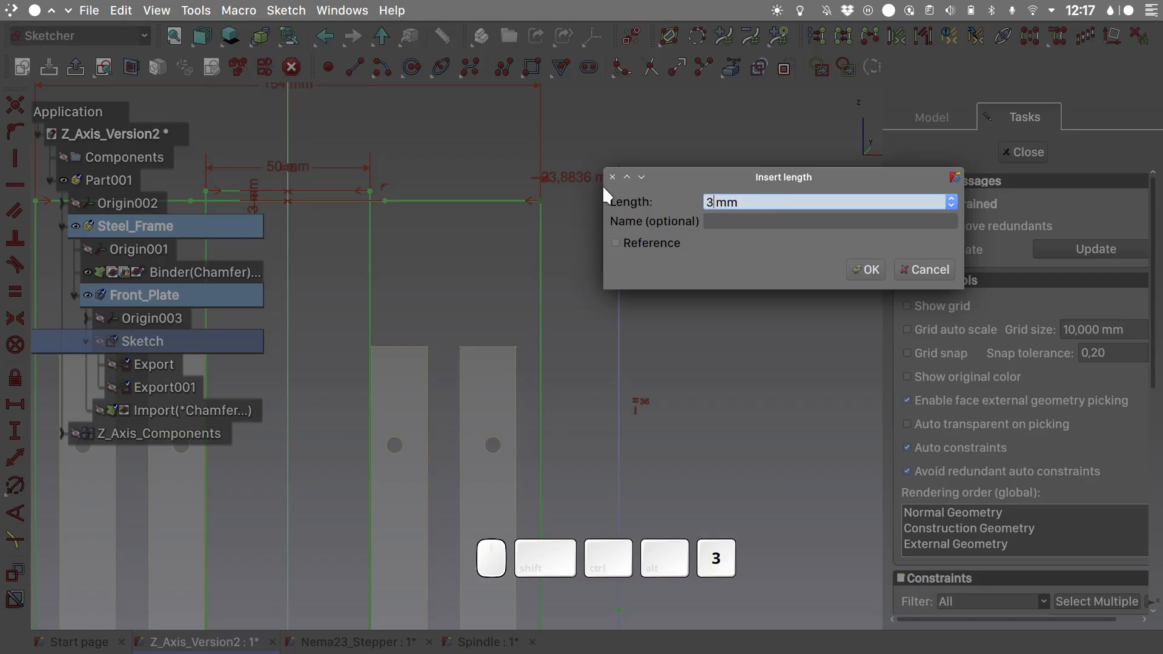
key(Return)
- Draw two normal-geometry rectangles across the plate, starting at the upper endpoints of the polyline's second and fourth segments
scroll(603, 189, down, 3)
mouse_move(603, 187)
shift+middle_down()
mouse_move(669, 178)
mouse_move(649, 111)
shift+middle_up()
shift+scroll(650, 111, down, 1)
shift+scroll(650, 110, down, 1)
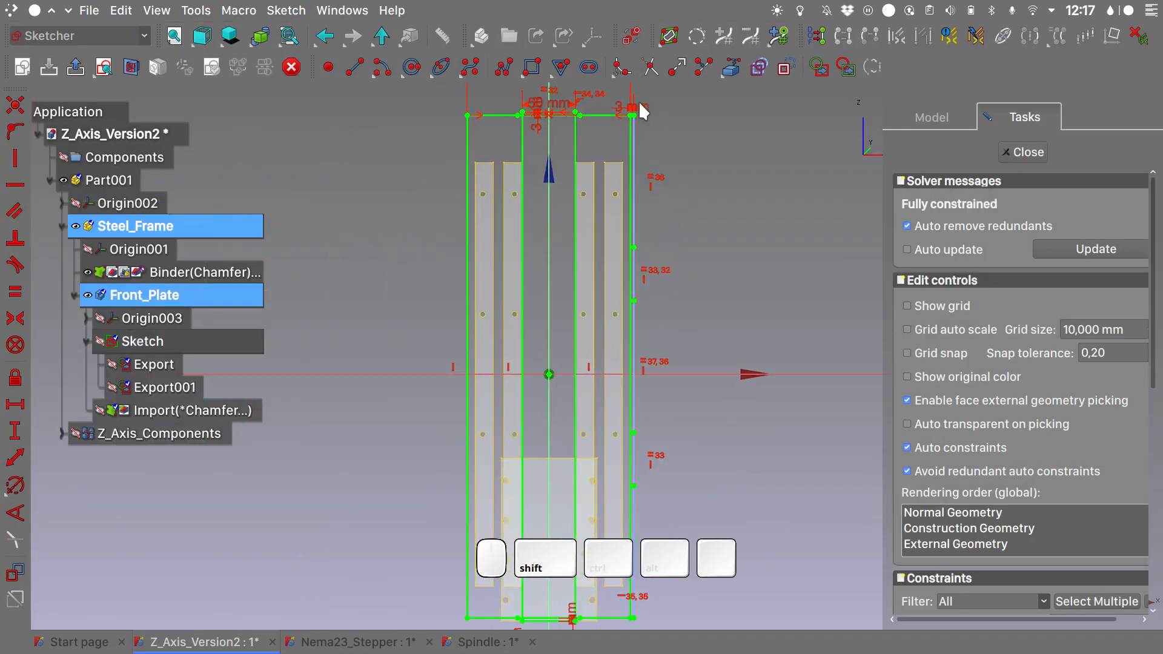
click(780, 66)
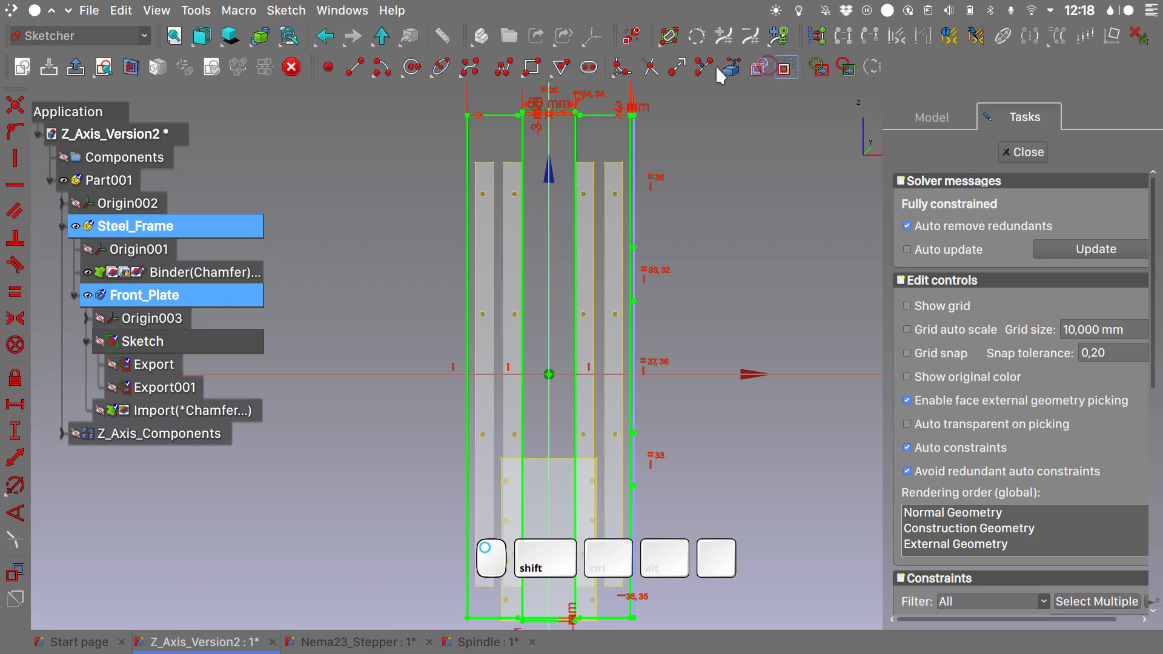
click(532, 66)
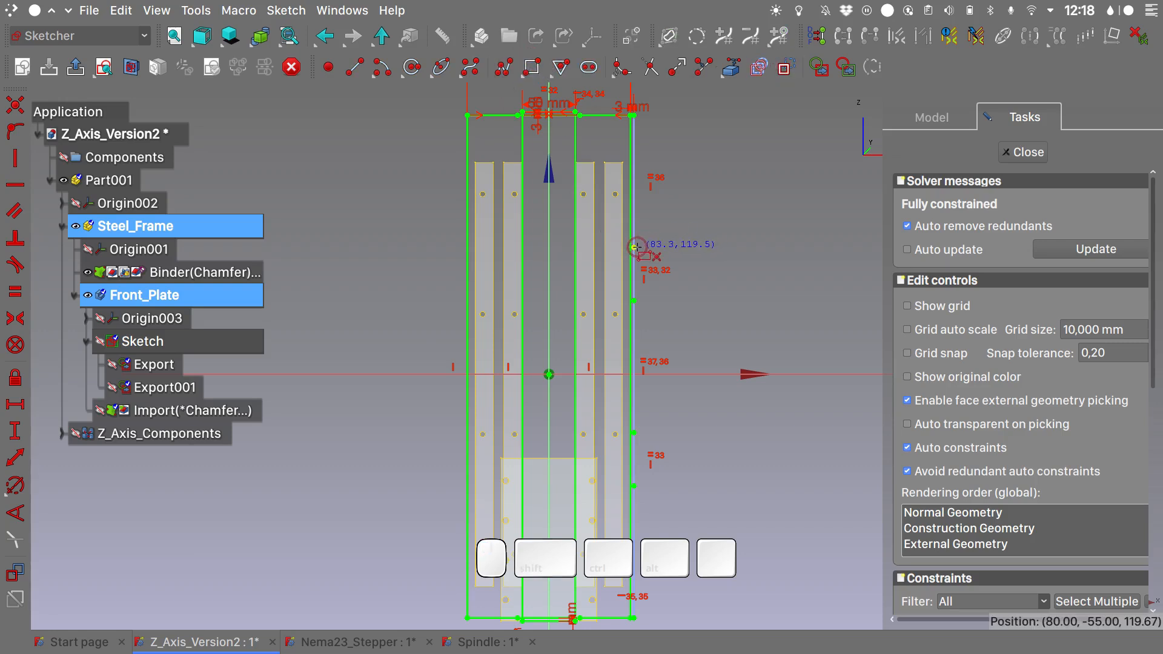
click(634, 248)
click(430, 282)
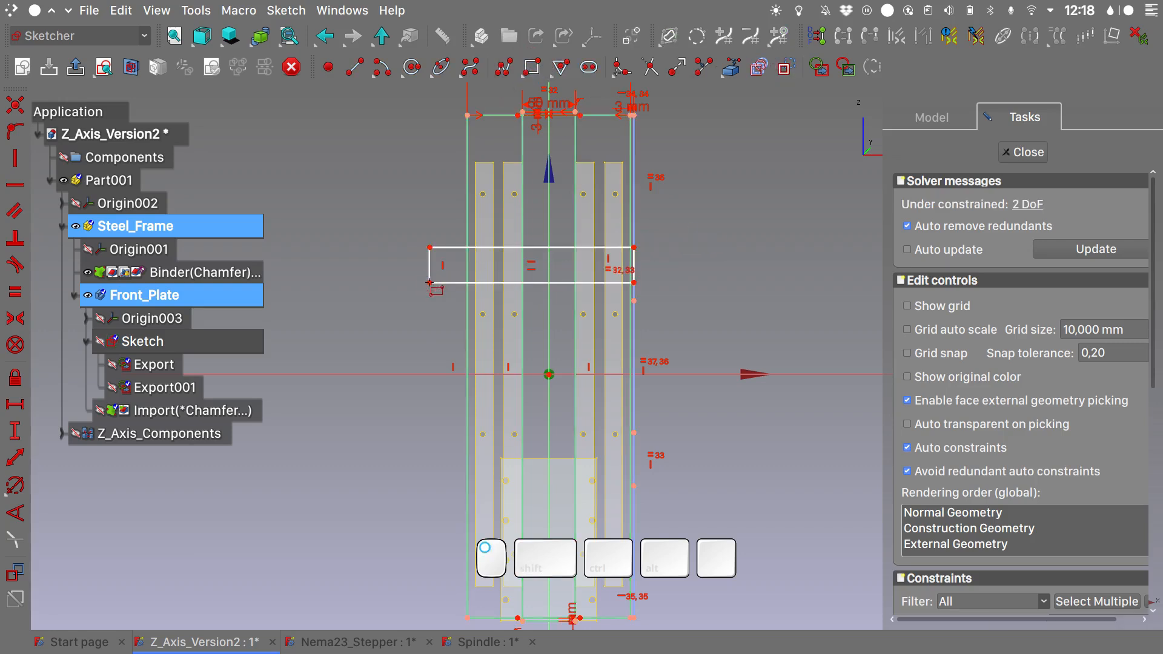
click(633, 432)
click(419, 468)
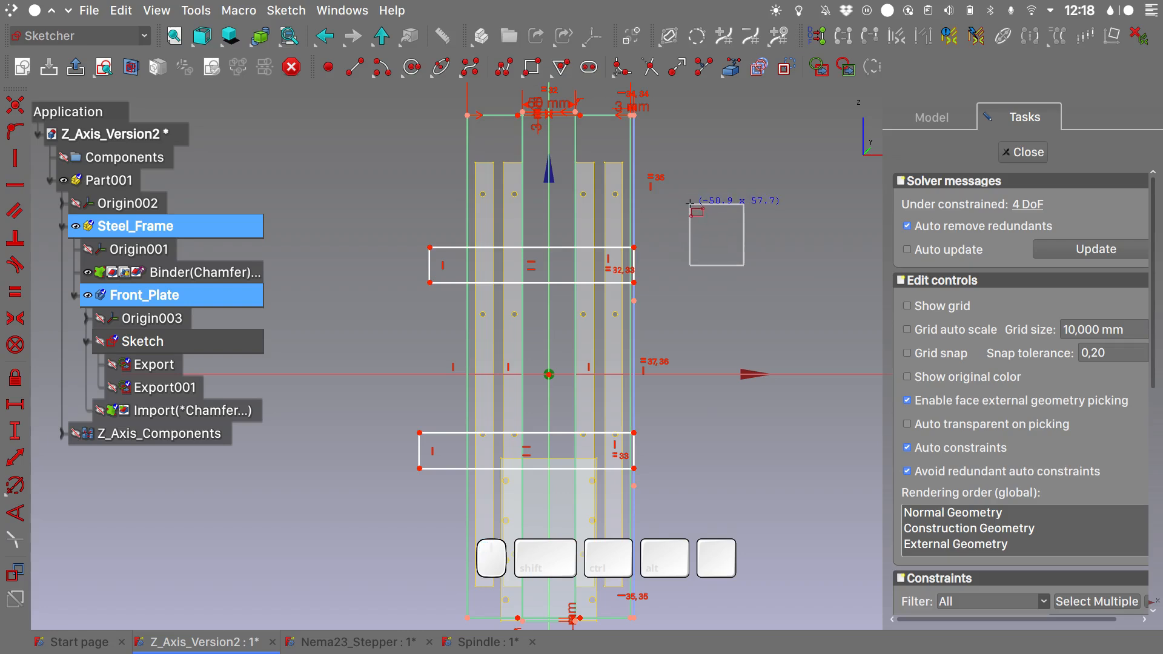
key(Escape)
- Make the top corners of both cross rectangles symmetric about the sketch's vertical axis
click(430, 247)
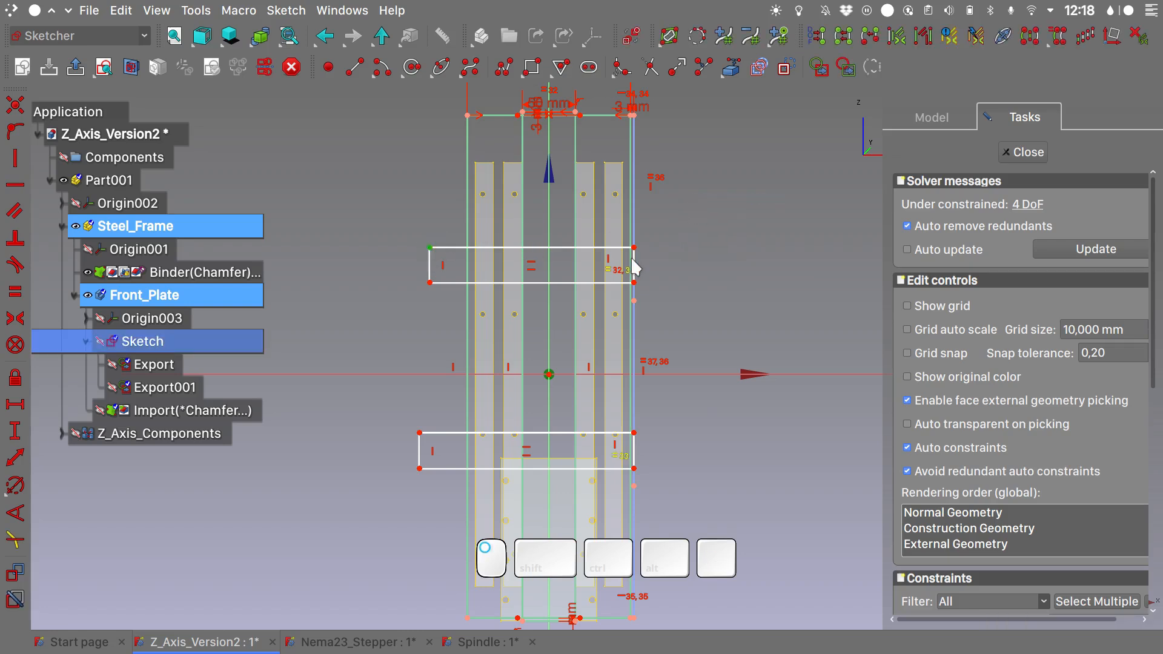
click(634, 247)
click(549, 225)
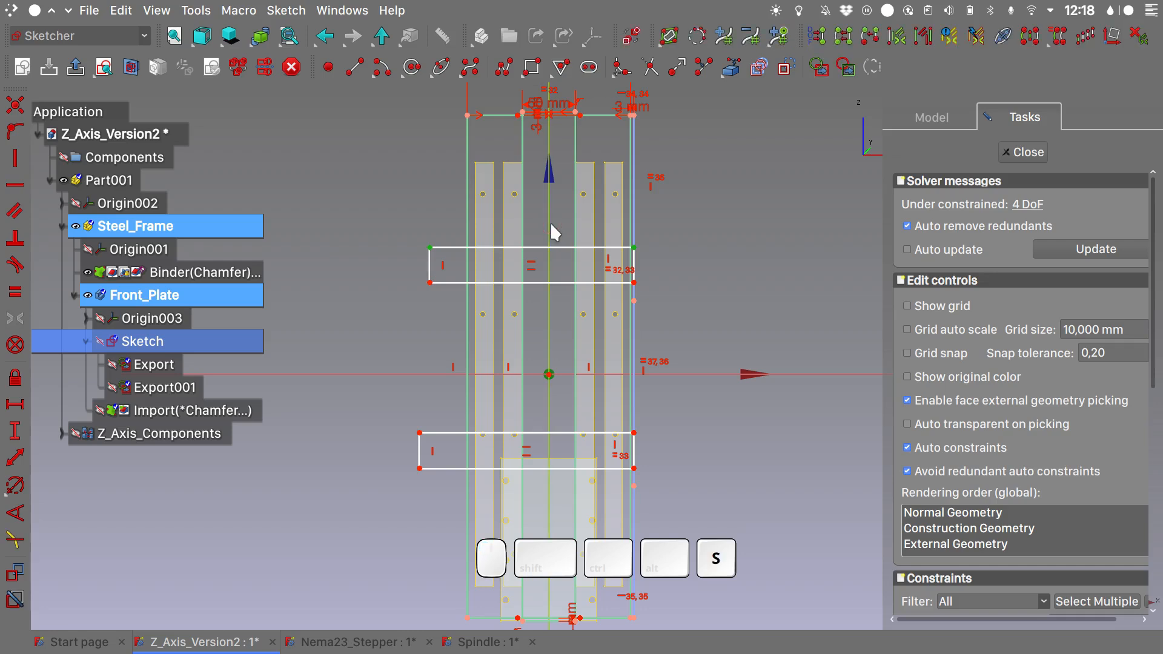
key(s)
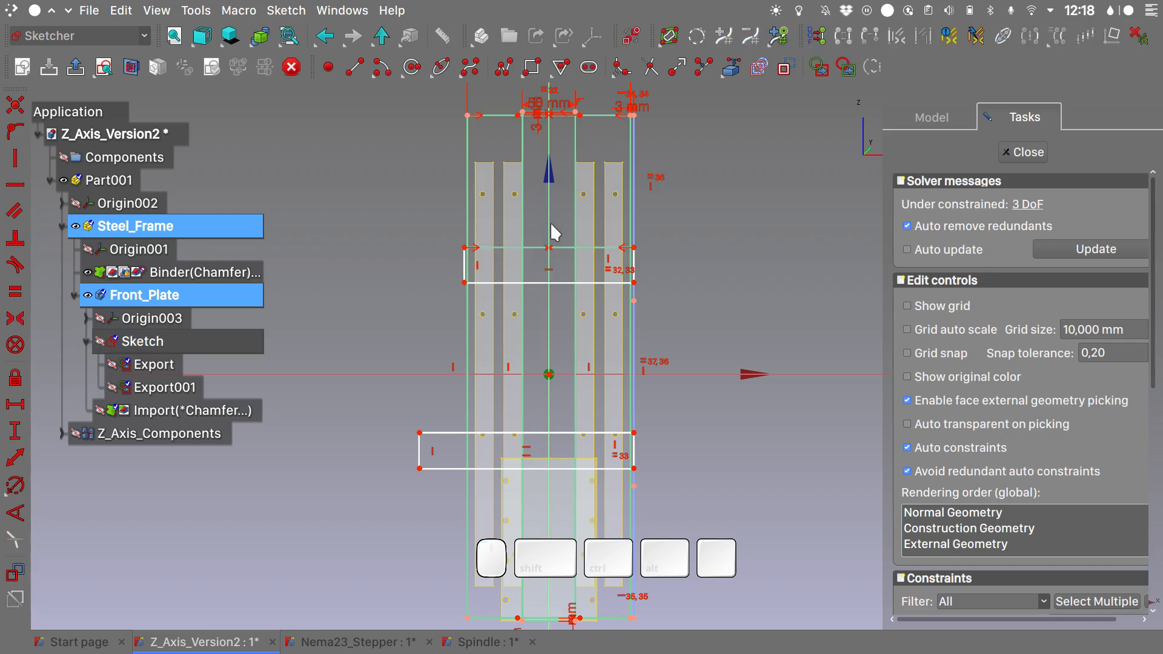
click(421, 432)
click(634, 433)
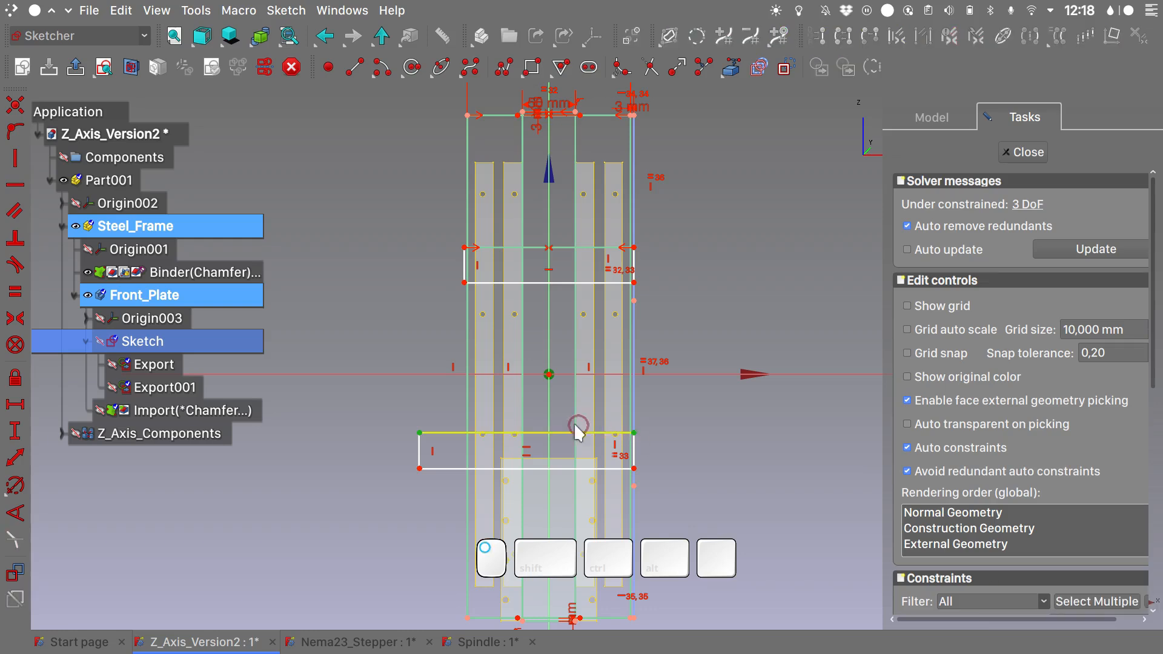
click(551, 422)
key(s)
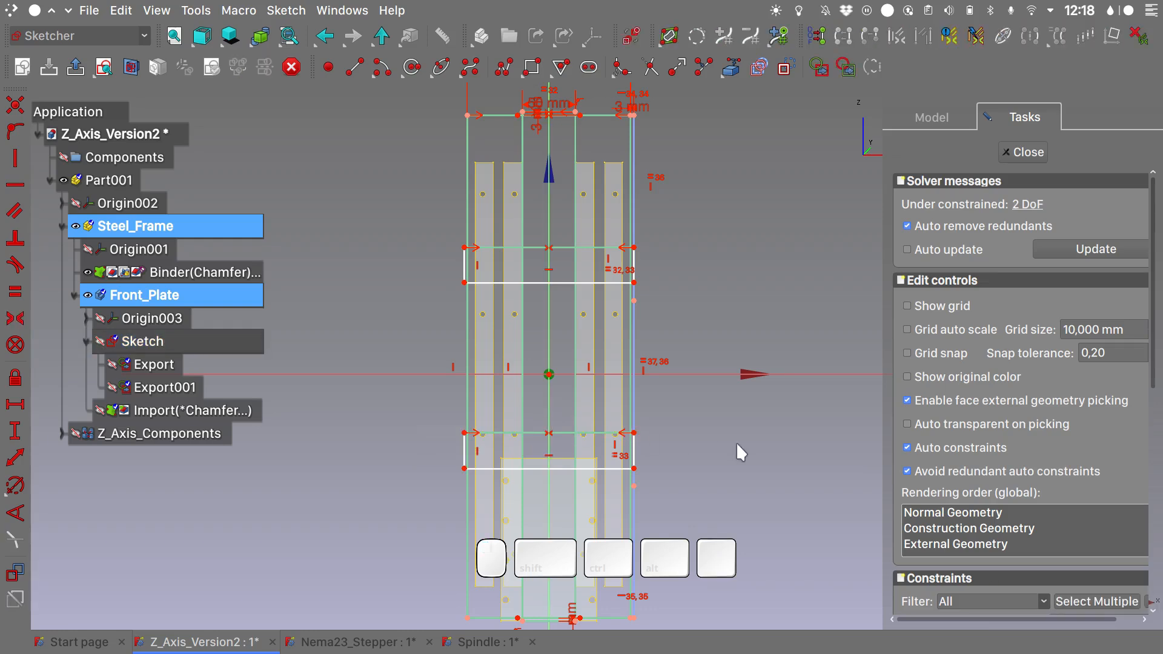
- Make each cross rectangle's bottom-right corner coincident with the lower endpoint of its adjacent short polyline segment
click(634, 282)
click(634, 301)
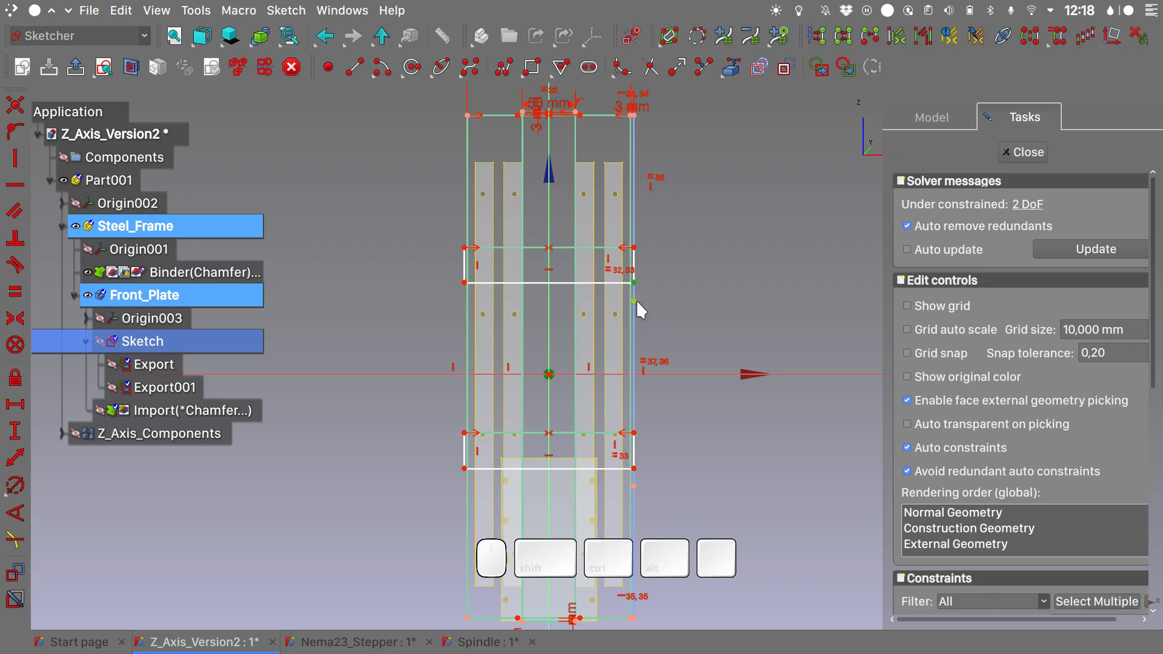
key(c)
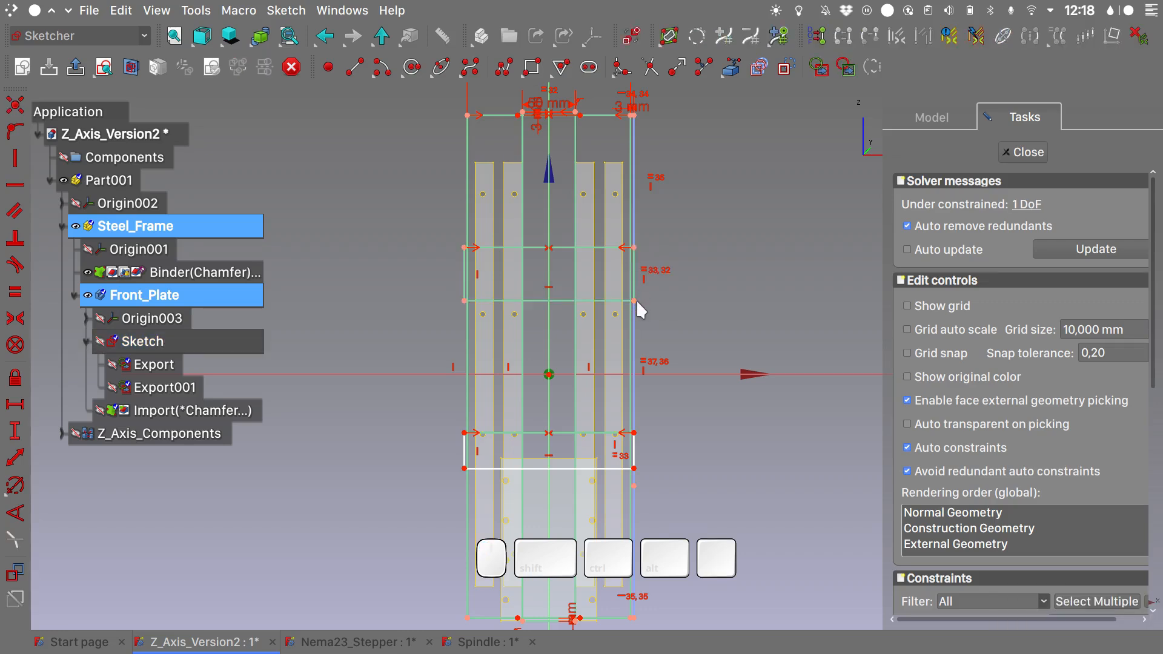
click(634, 468)
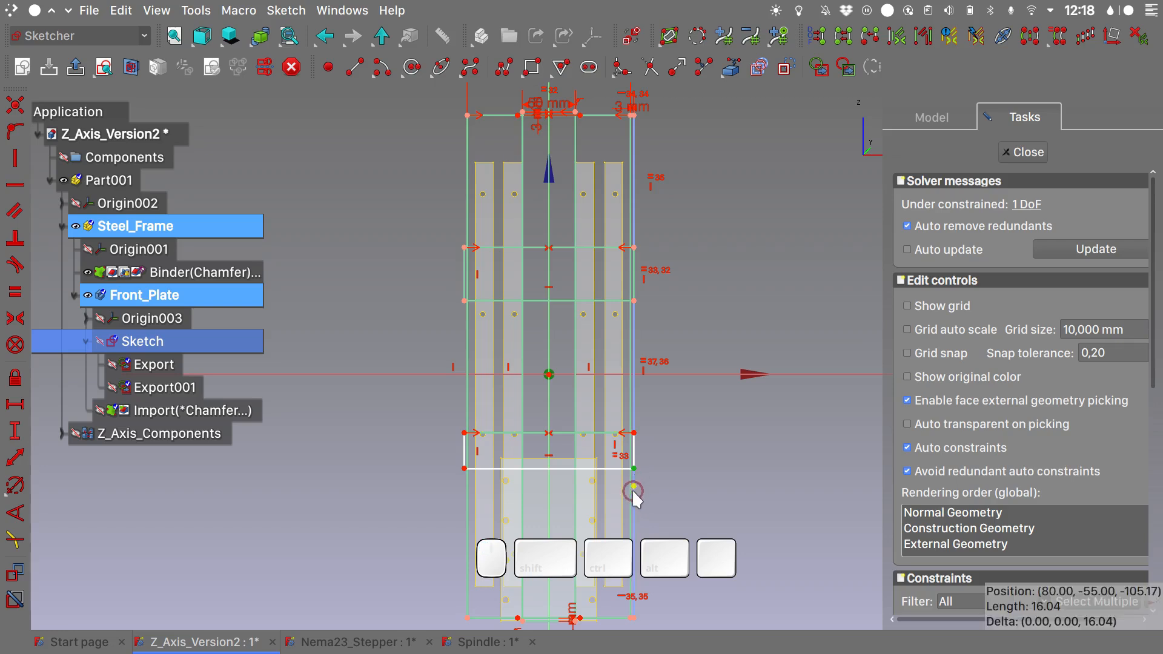
click(633, 488)
key(c)
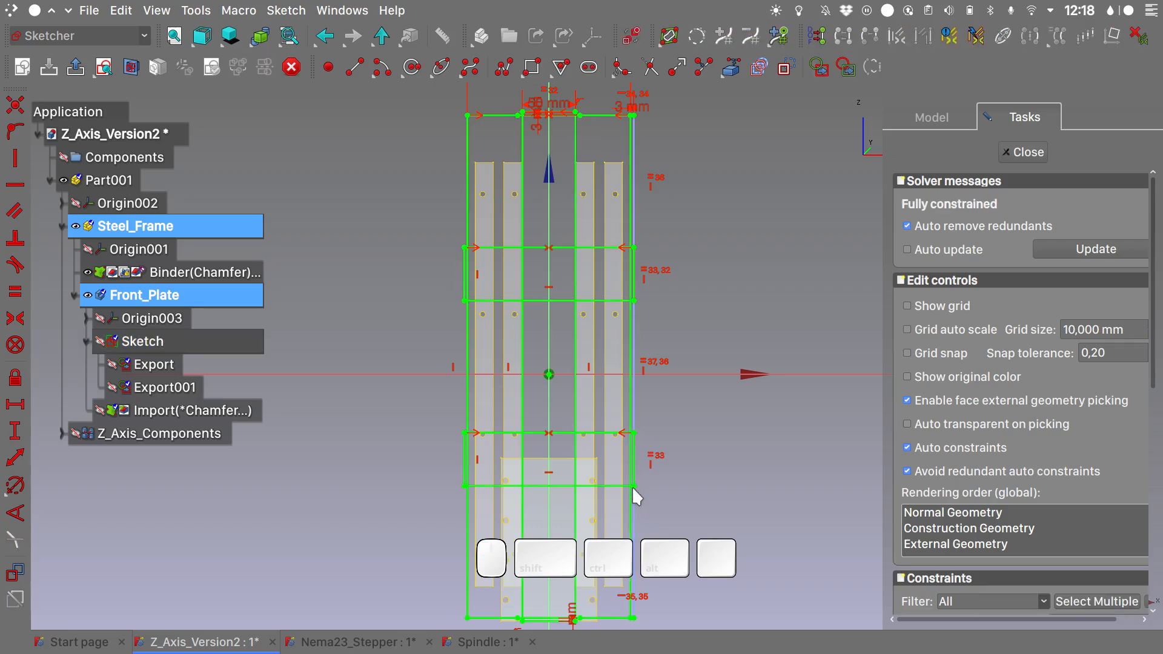
- Export the edges of both cross rectangles as a third Export object and close the sketch
shift+middle_drag(739, 246, 747, 198)
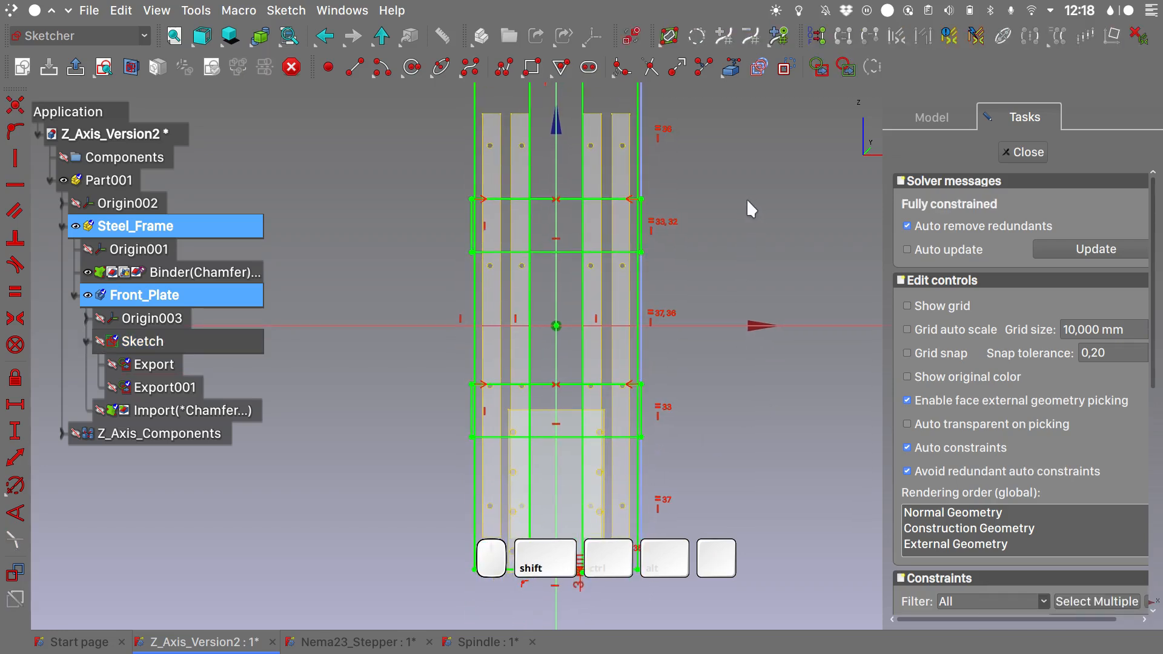
click(466, 225)
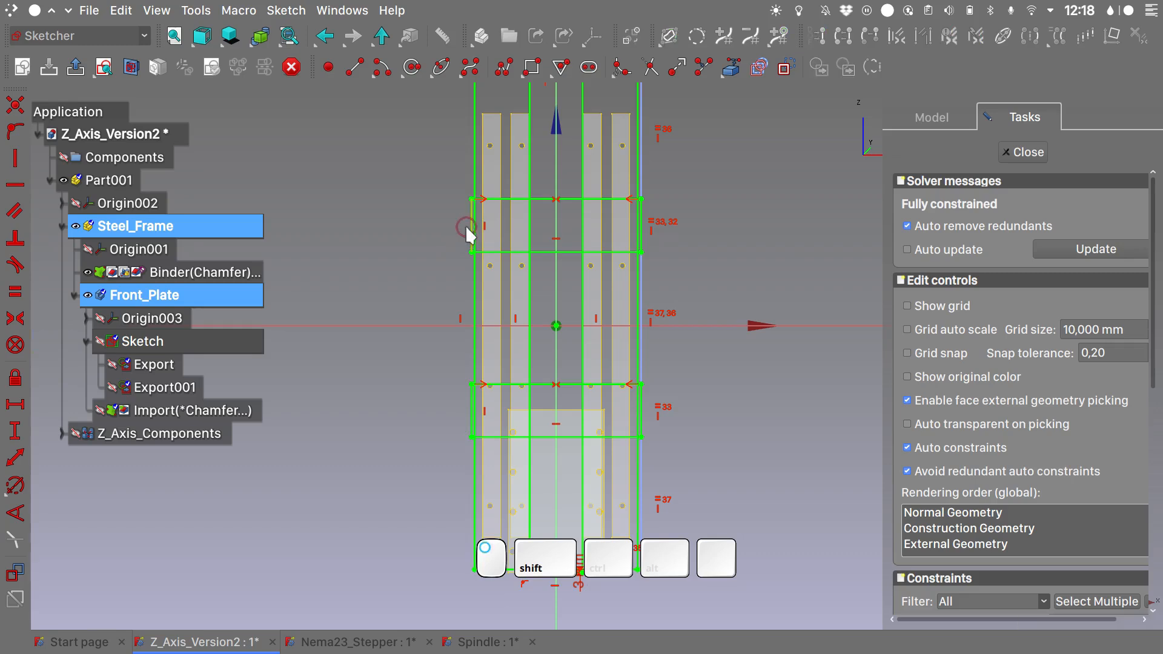
click(645, 214)
click(593, 252)
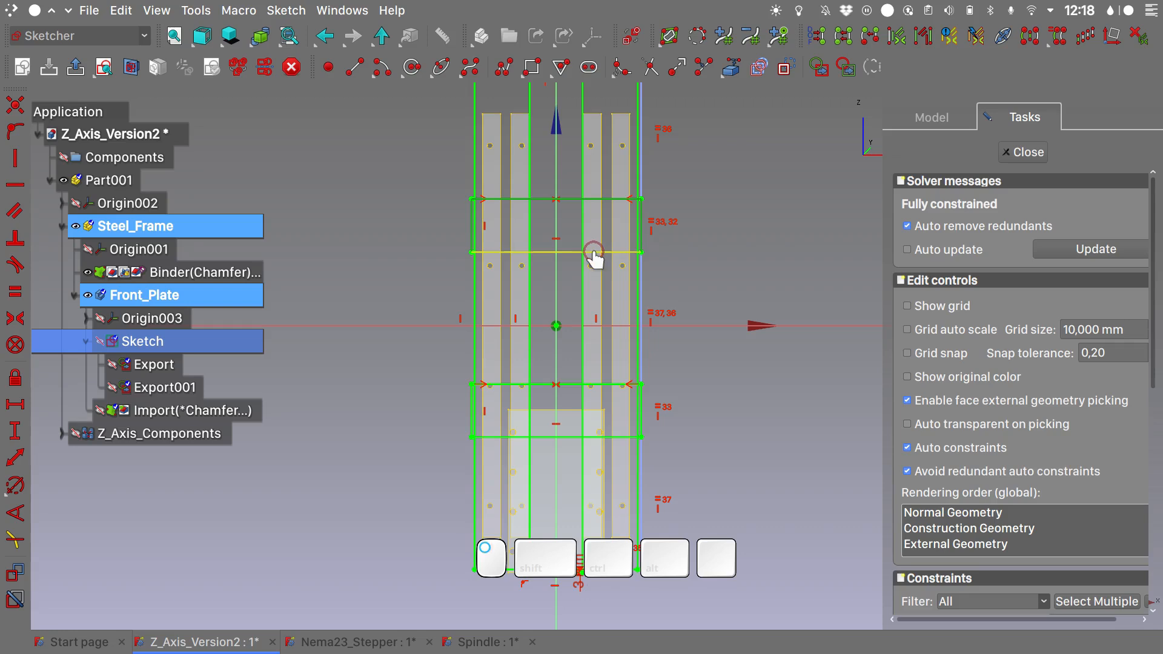
click(534, 380)
click(645, 411)
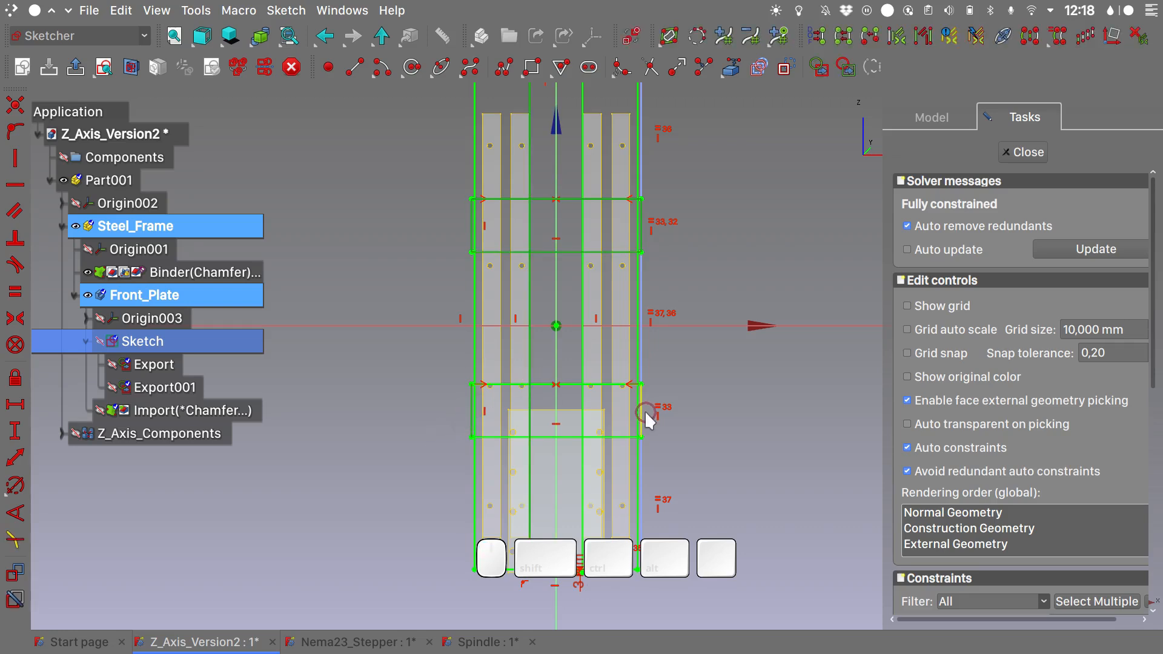
click(539, 438)
click(846, 67)
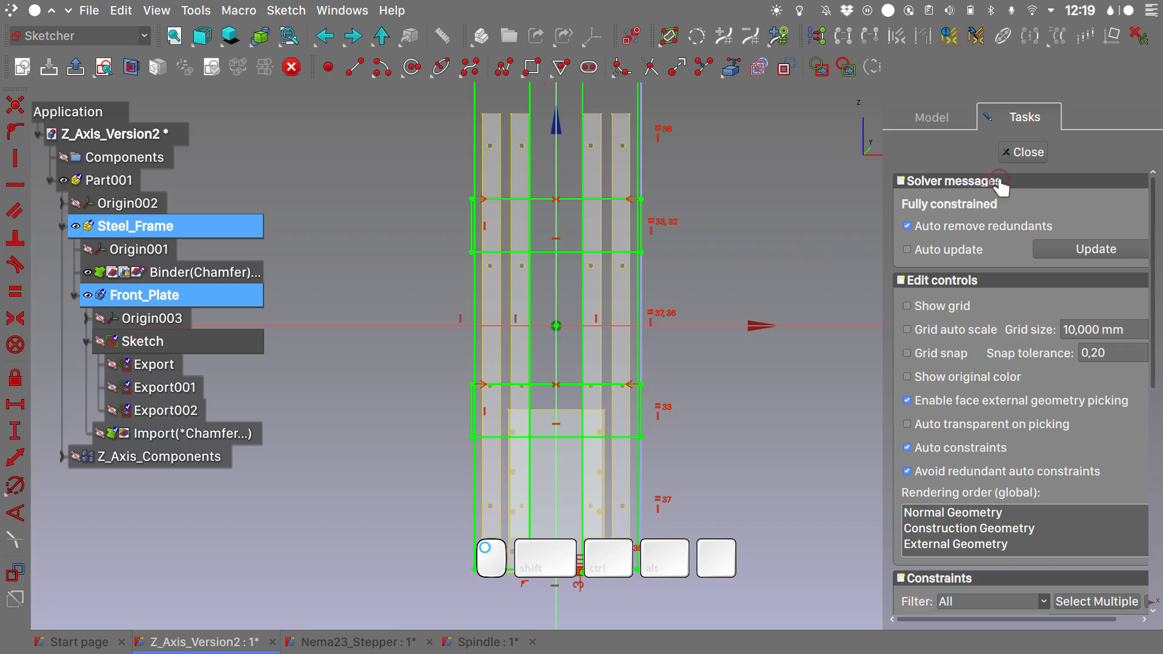
click(1024, 152)
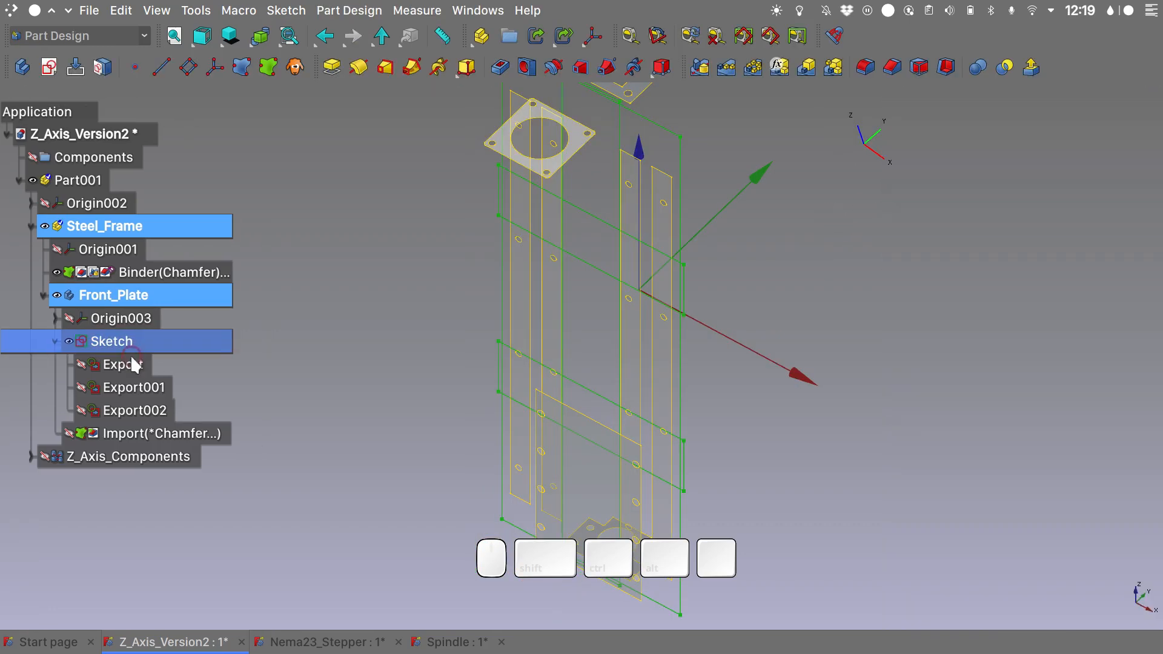
- Pad the plate outline in Export by 3 mm
click(129, 364)
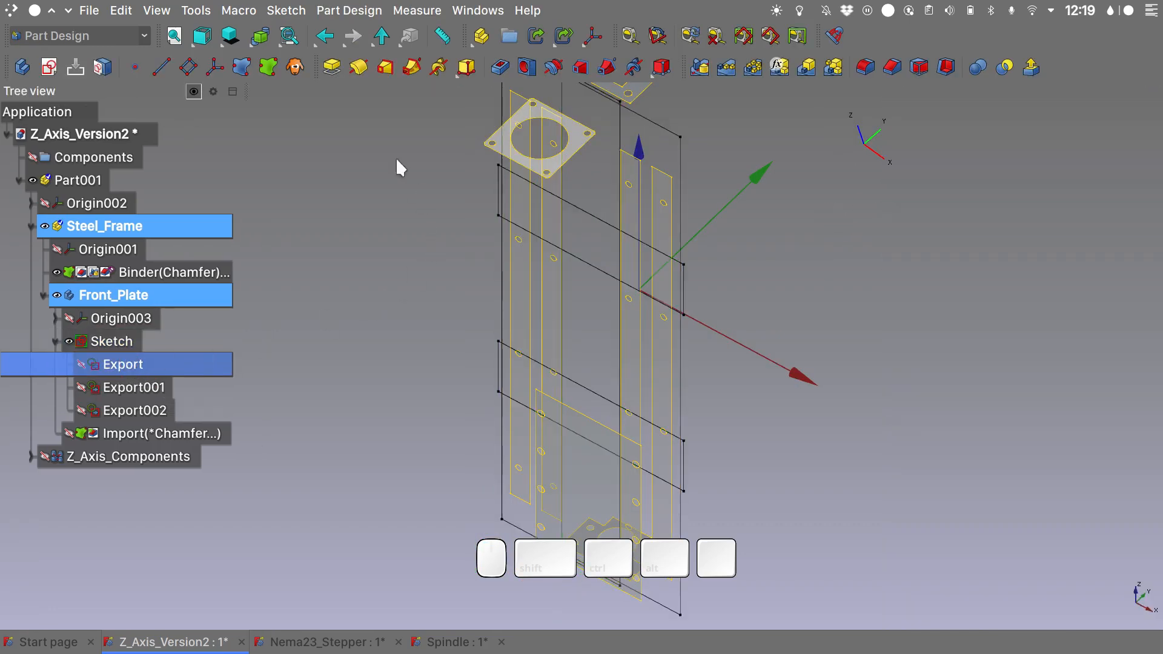
click(331, 67)
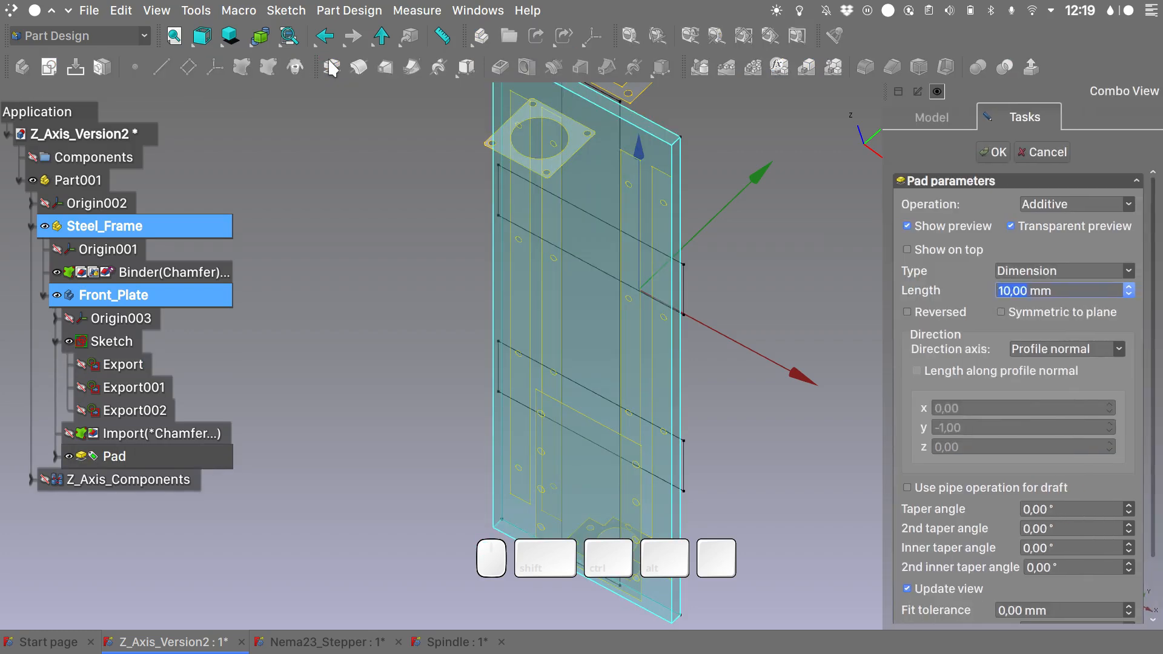
text(3)
key(Return)
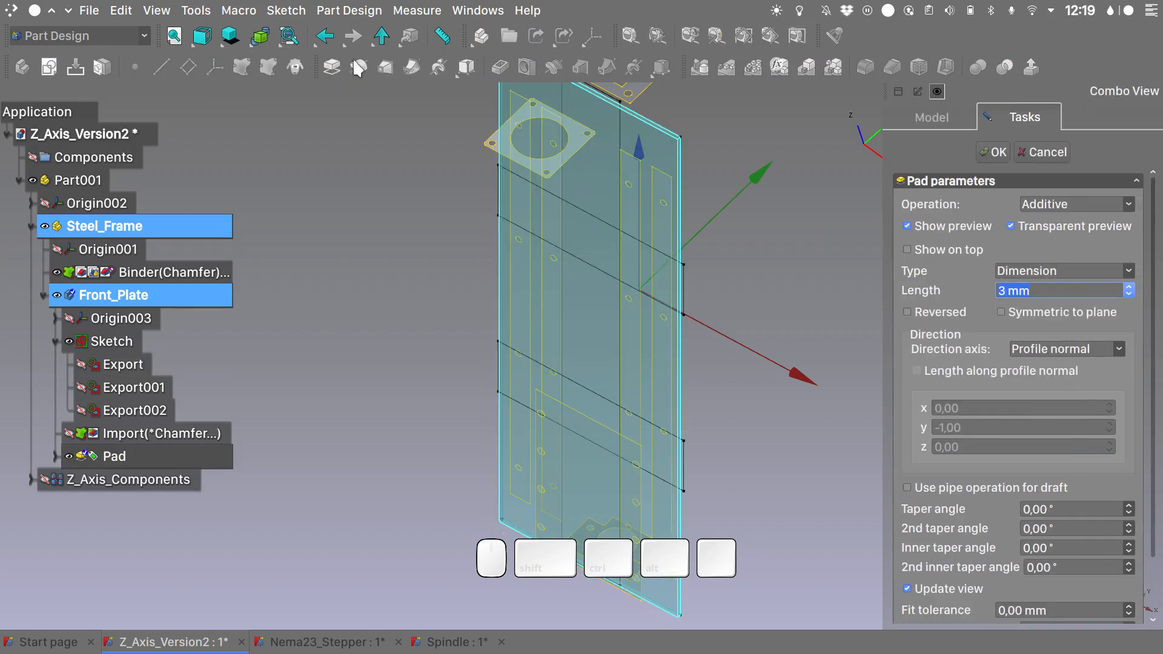
click(992, 154)
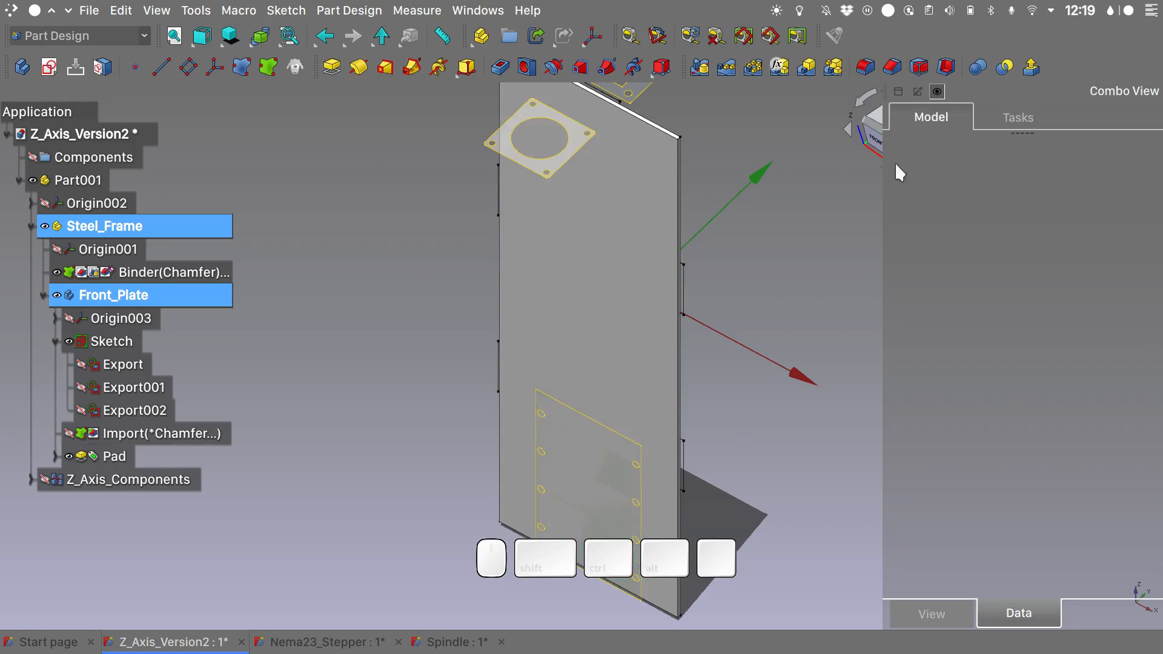
- Pad the inner rectangle in Export001 by 3 mm
click(157, 389)
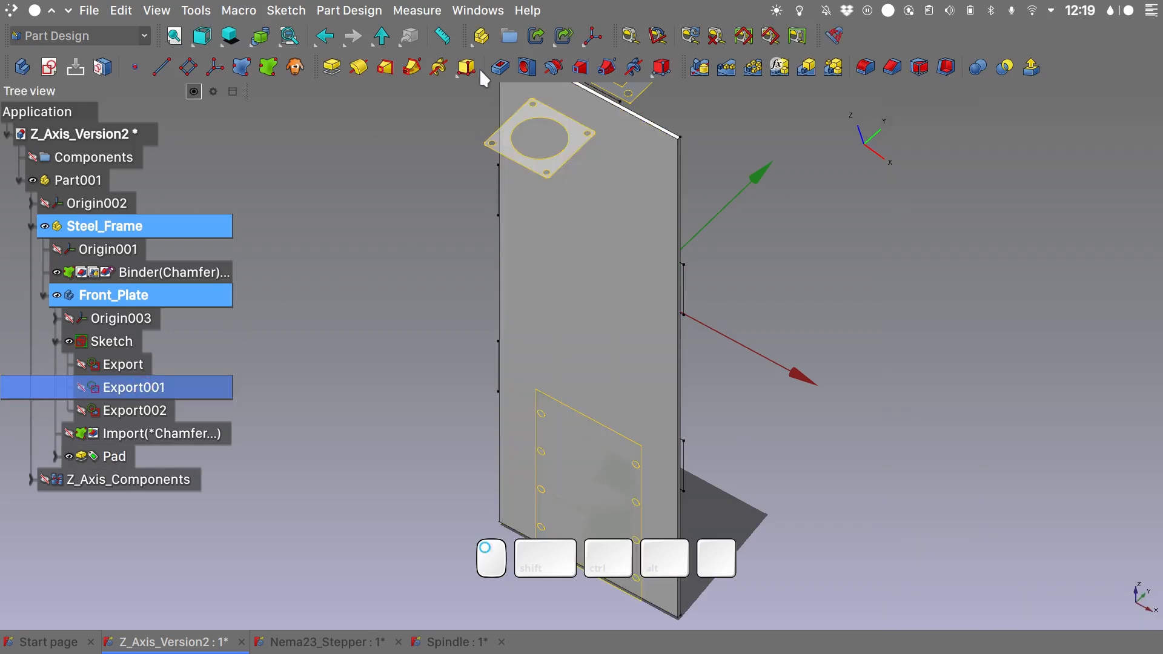
click(335, 66)
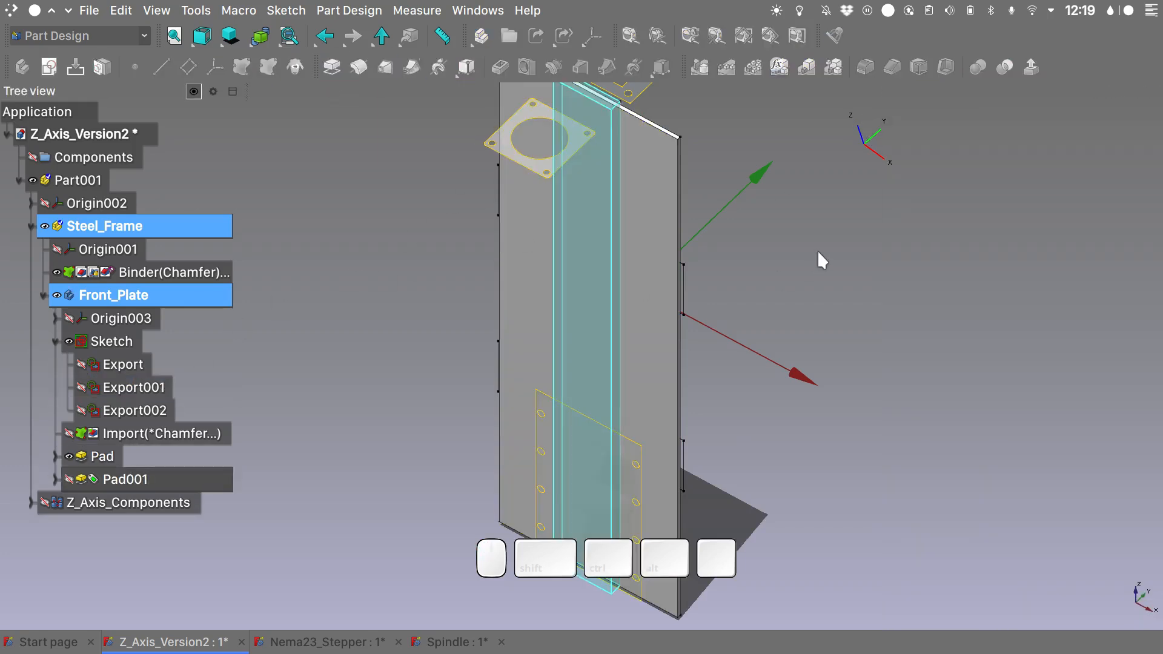
text(3)
key(Return)
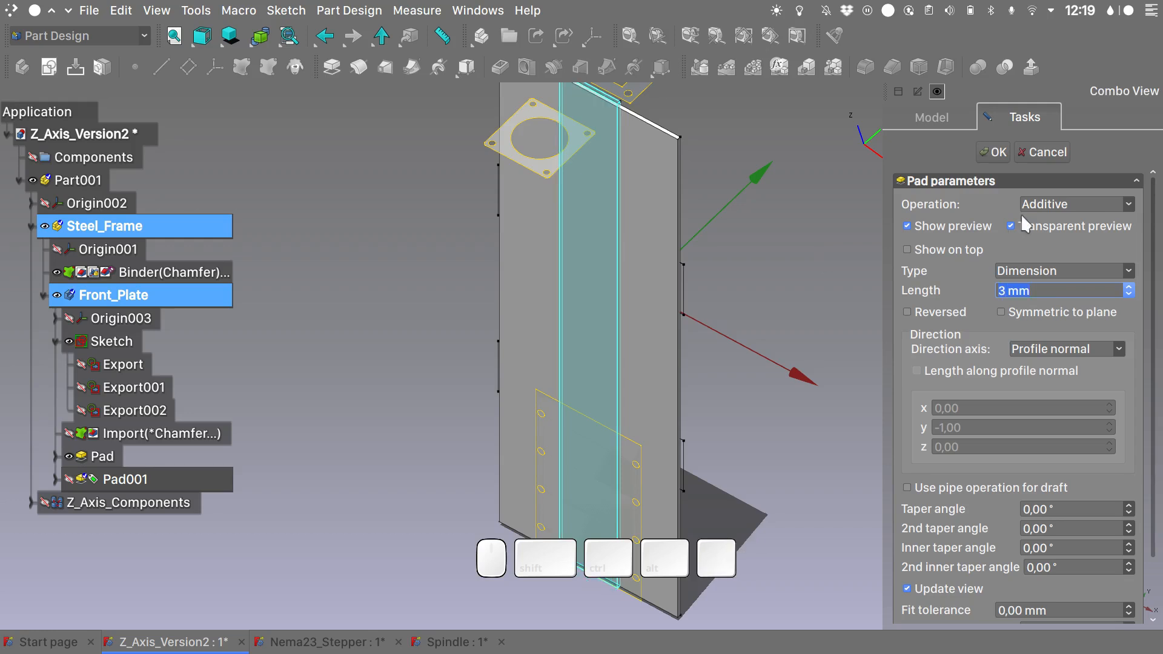
click(992, 152)
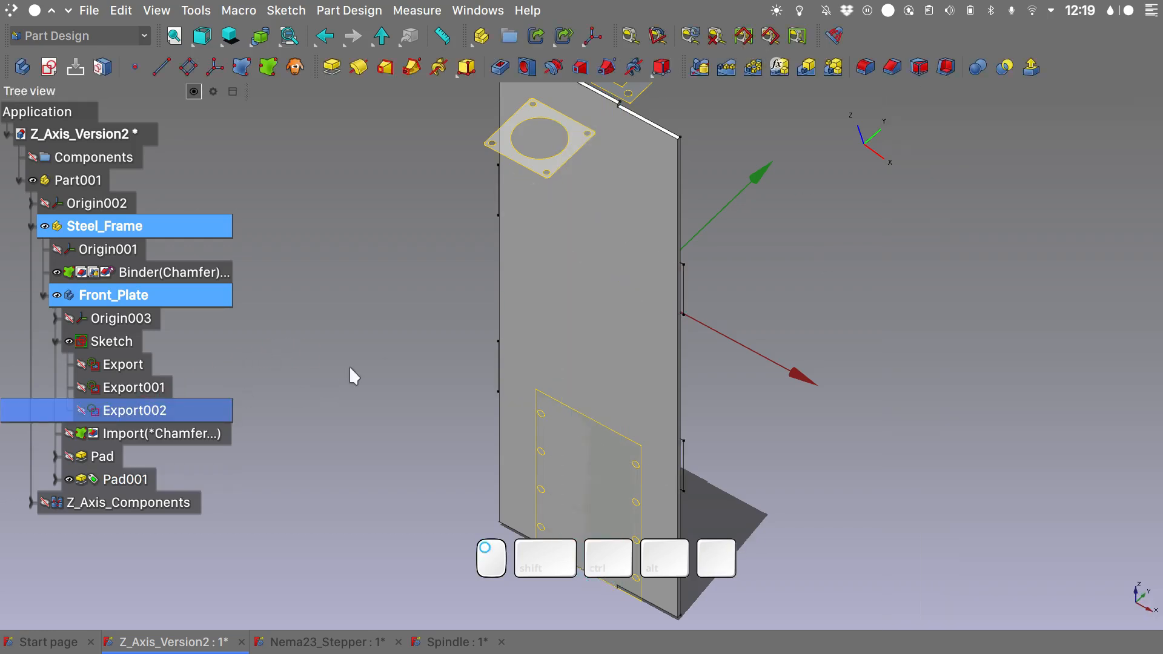
- Try to pad the cross rectangles in Export002 and reopen the Front_Plate sketch for editing
click(332, 67)
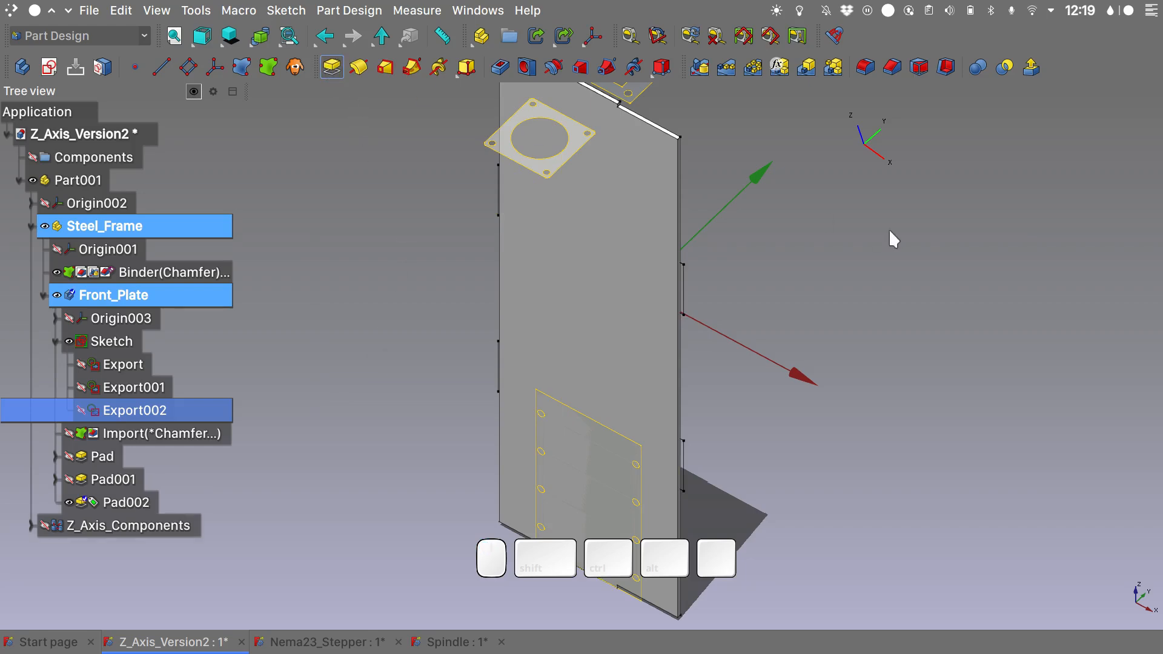
click(1042, 152)
double_click(112, 319)
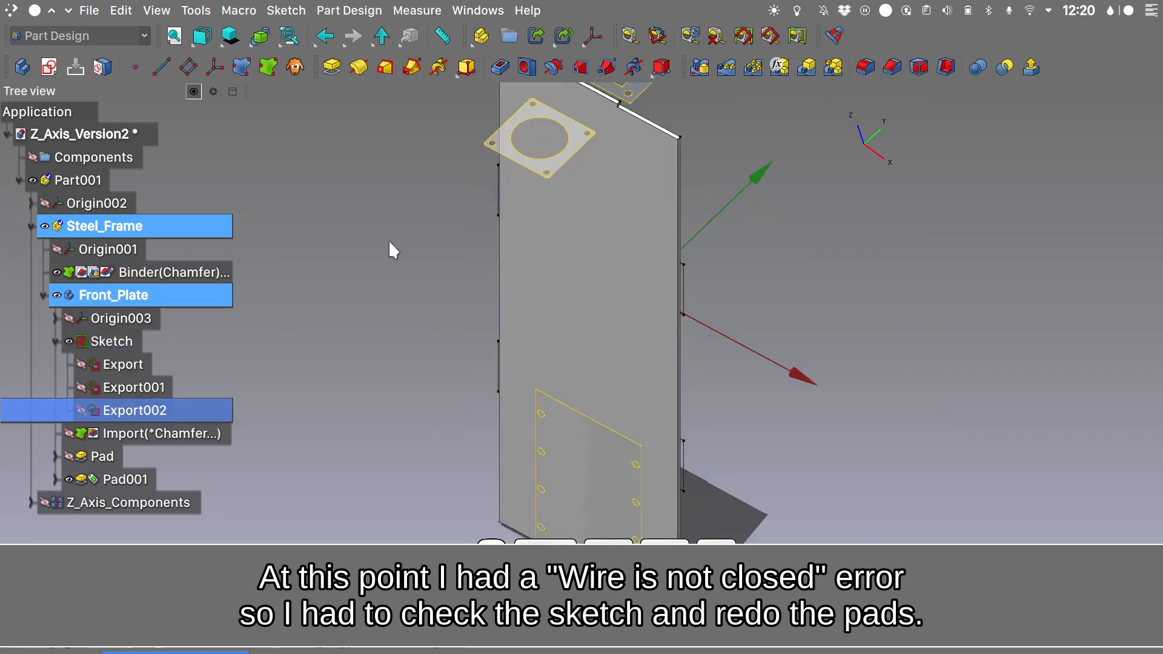
click(332, 67)
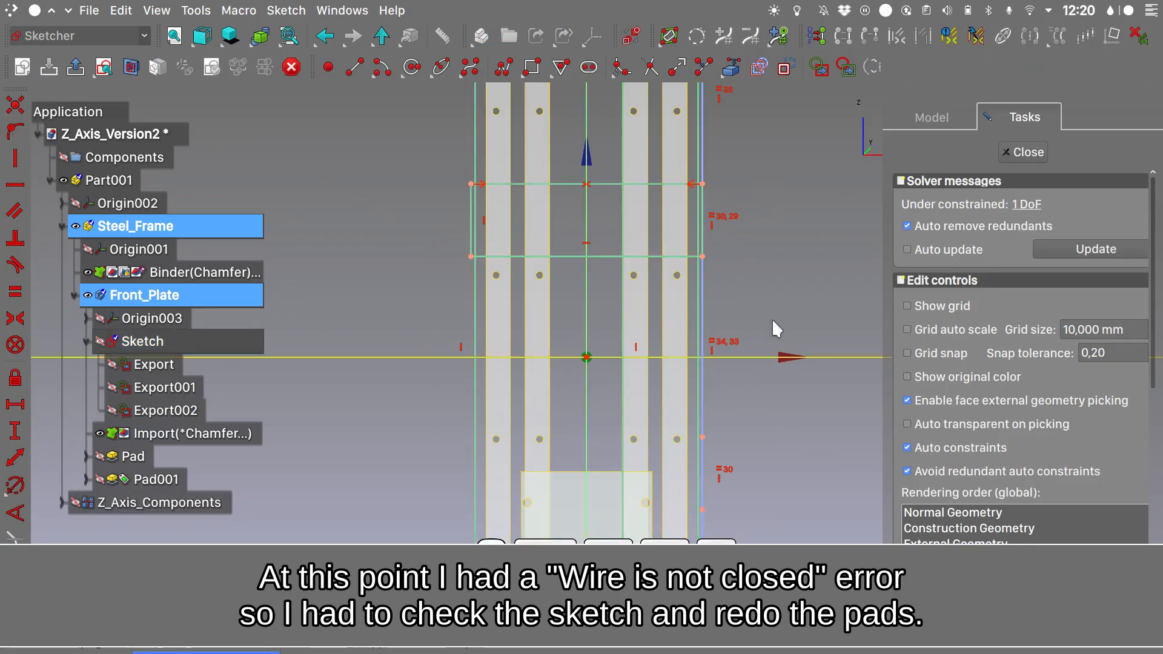
- Repair the open wire of the cross rectangles in the Front_Plate sketch and redo their export and pad
drag(471, 437, 424, 437)
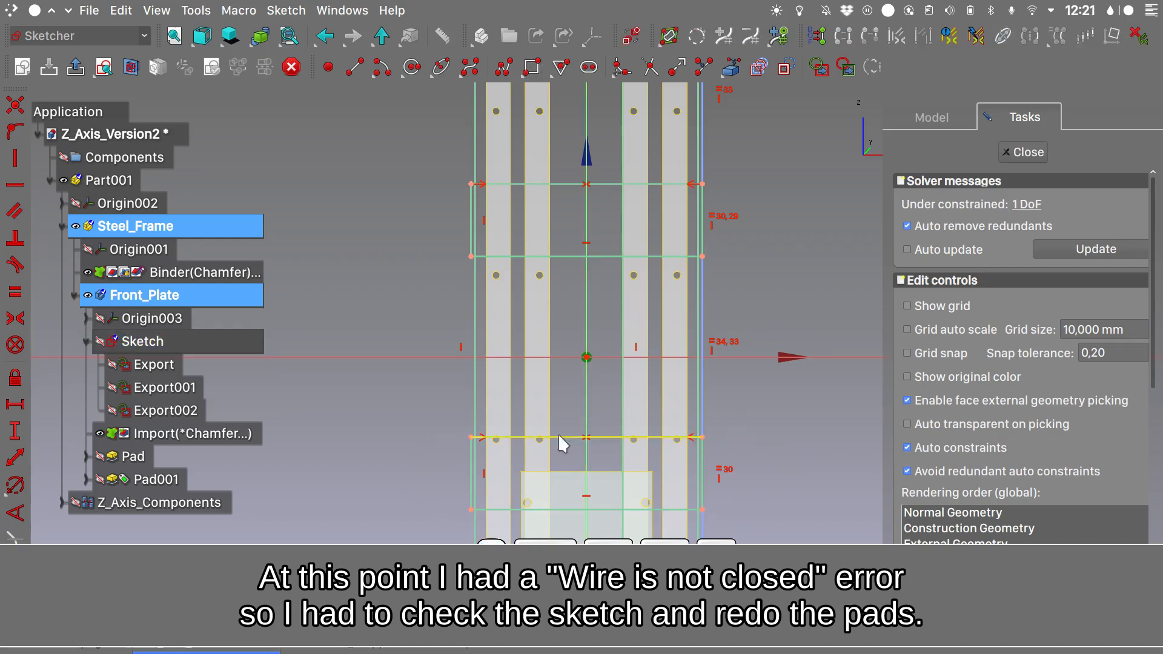
key(Delete)
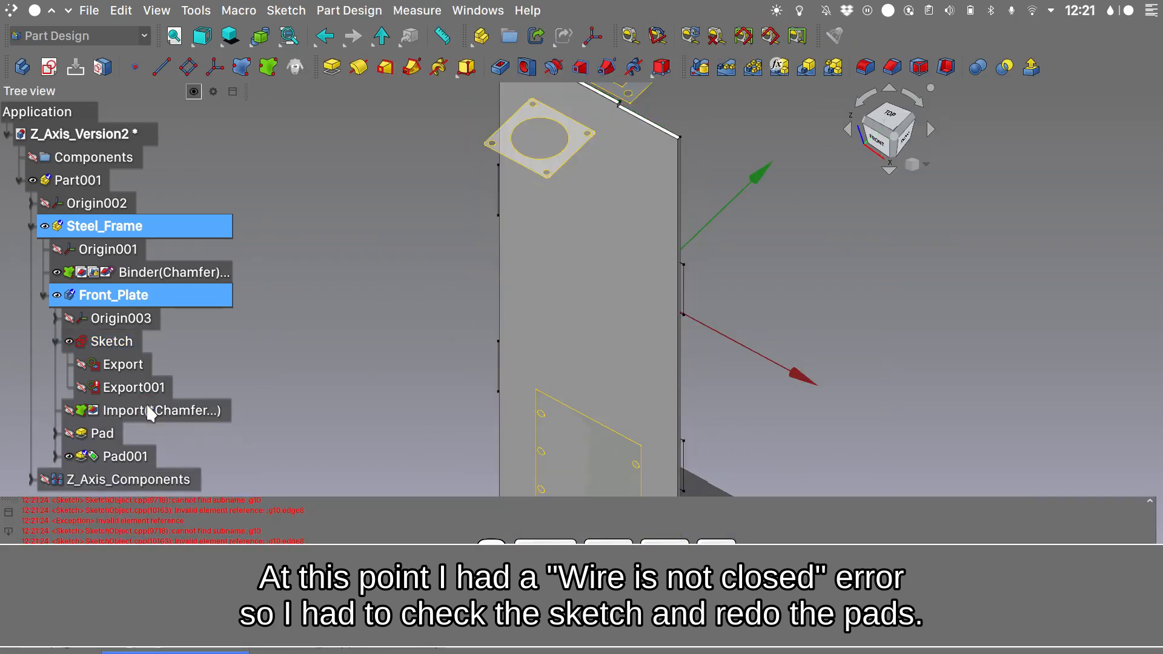
click(150, 386)
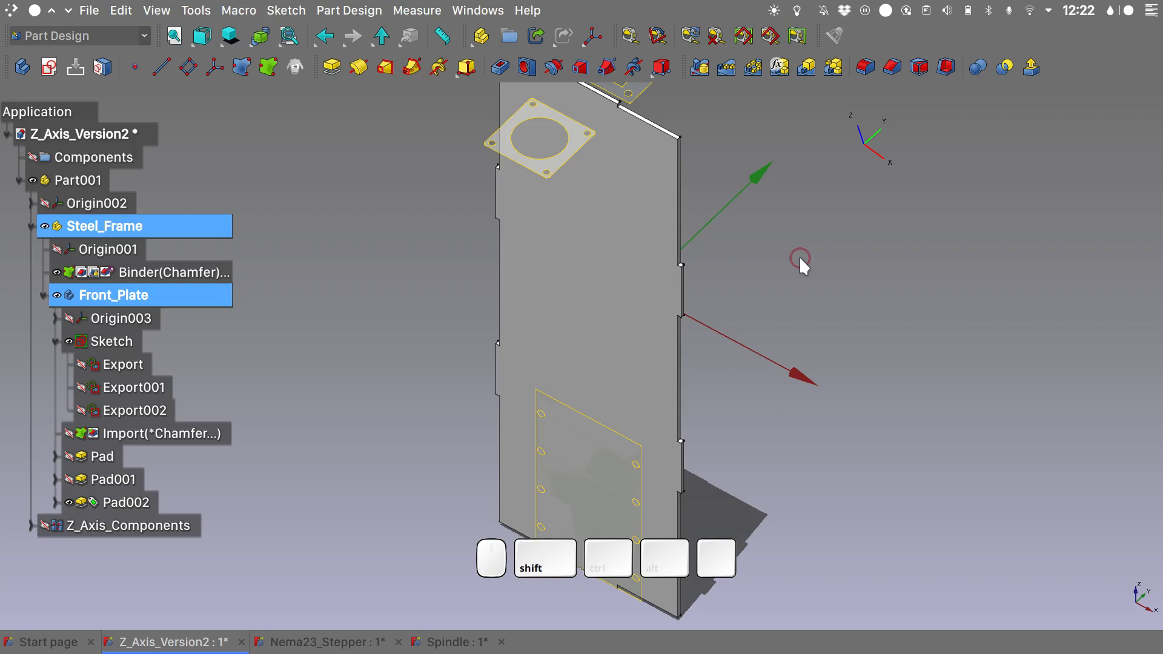
- Pocket the mounting holes of the four rail strips in the Chamfer binder 5 mm into Front_Plate, hiding the plate while selecting them
mouse_move(798, 255)
shift+middle_down()
mouse_move(780, 291)
mouse_move(774, 270)
mouse_move(431, 312)
shift+middle_up()
shift+scroll(779, 290, down, 2)
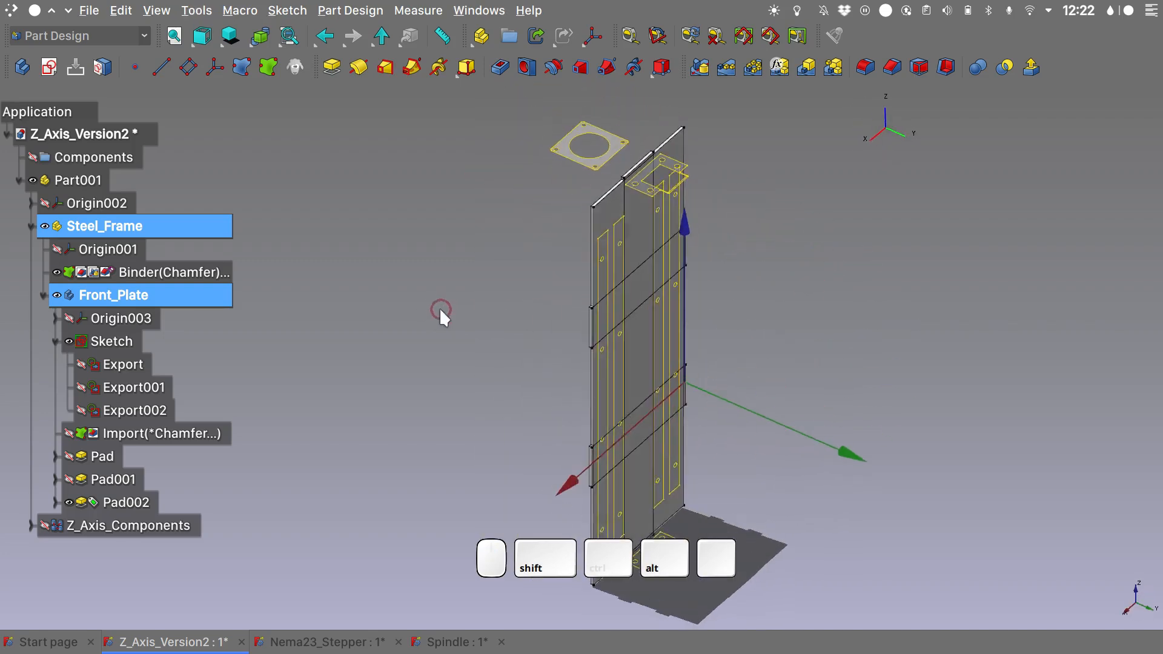
alt+shift+middle_drag(441, 310, 363, 321)
alt+shift+middle_drag(646, 333, 611, 281)
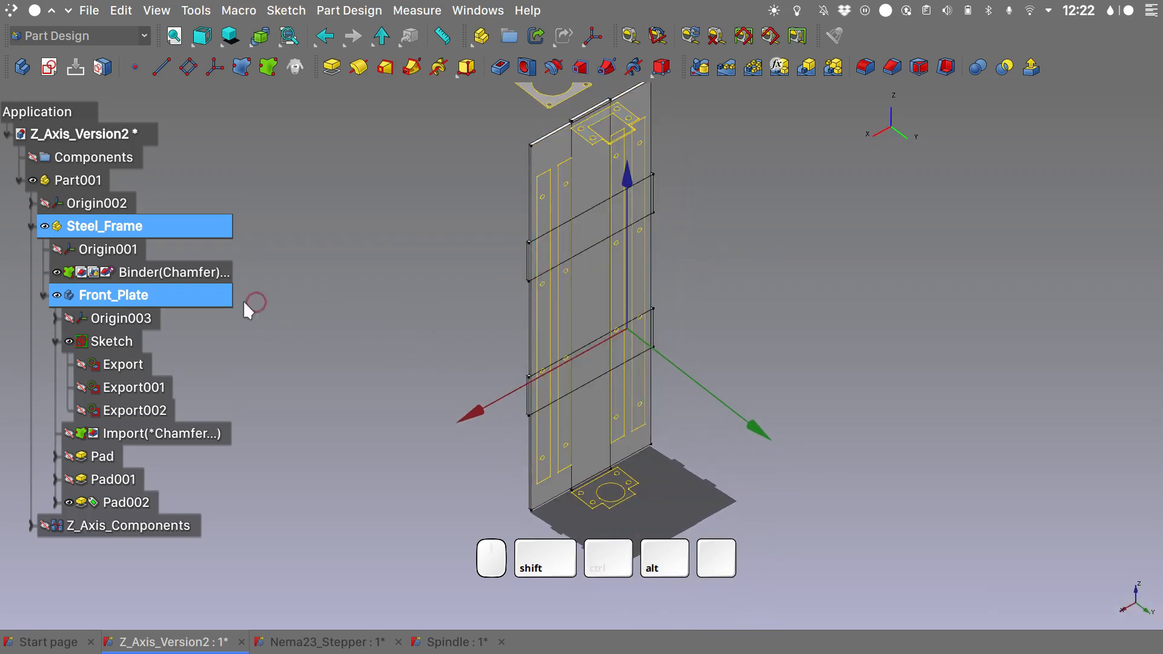
click(57, 295)
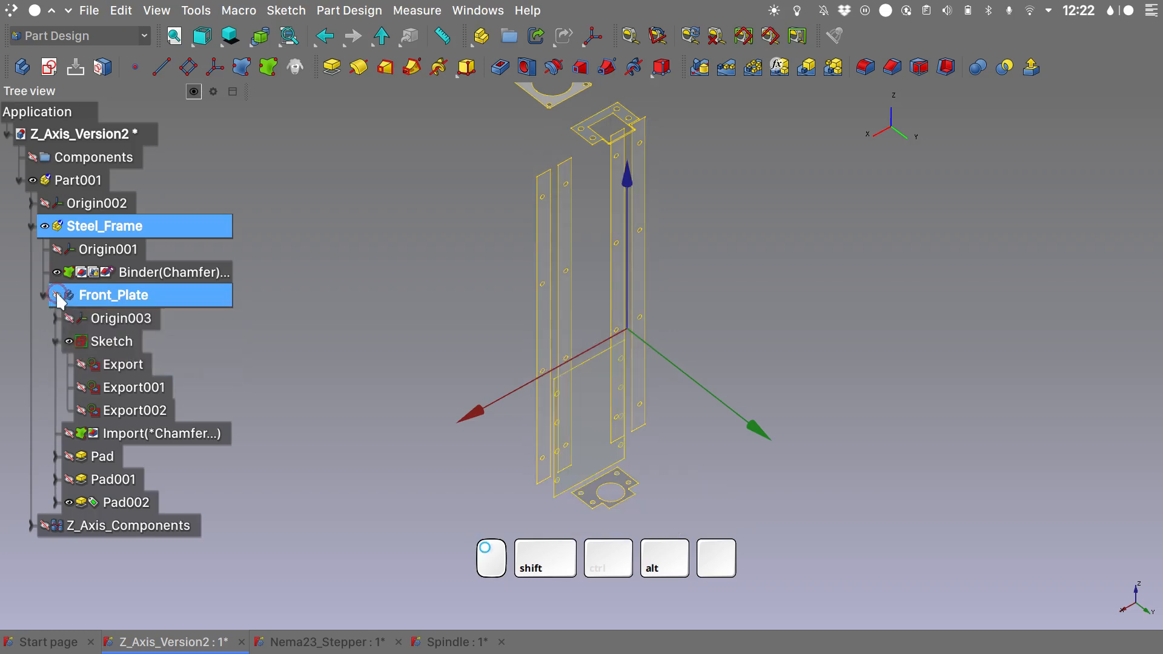
click(543, 200)
ctrl+click(565, 447)
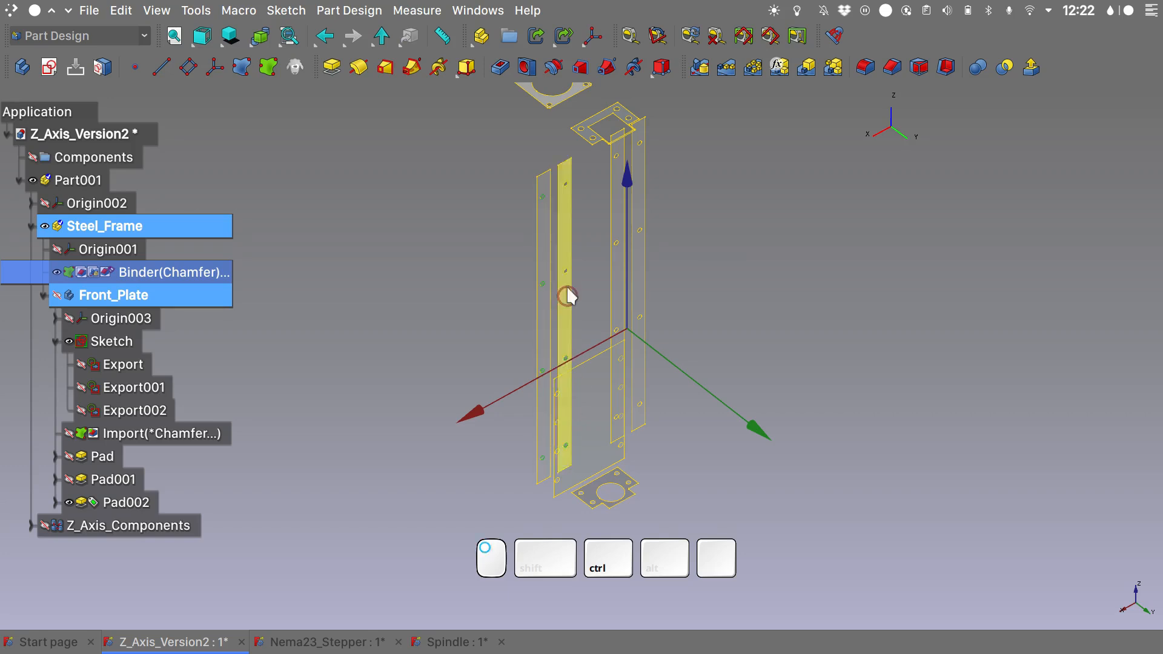
ctrl+click(618, 418)
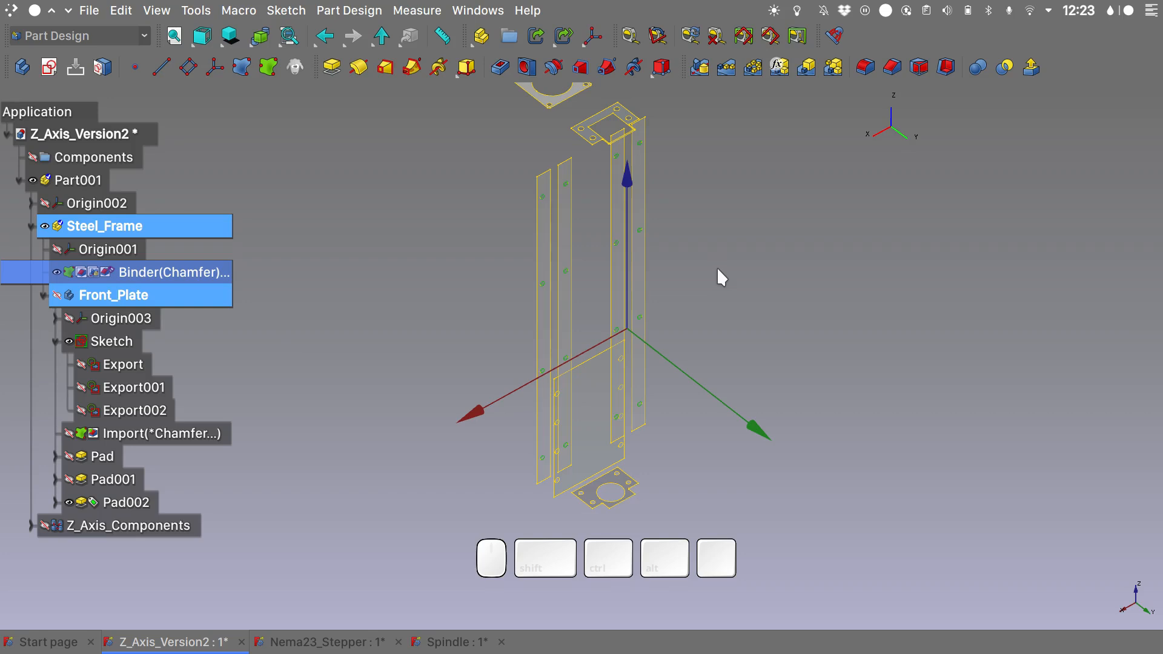
click(56, 295)
key(0)
click(499, 72)
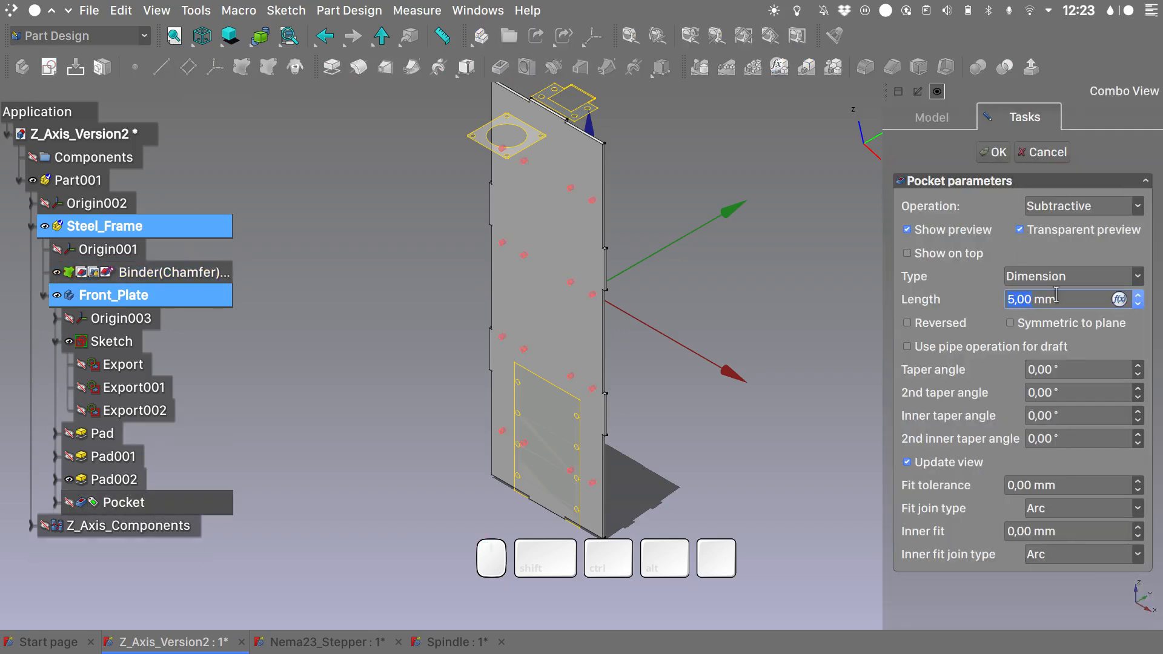
click(993, 152)
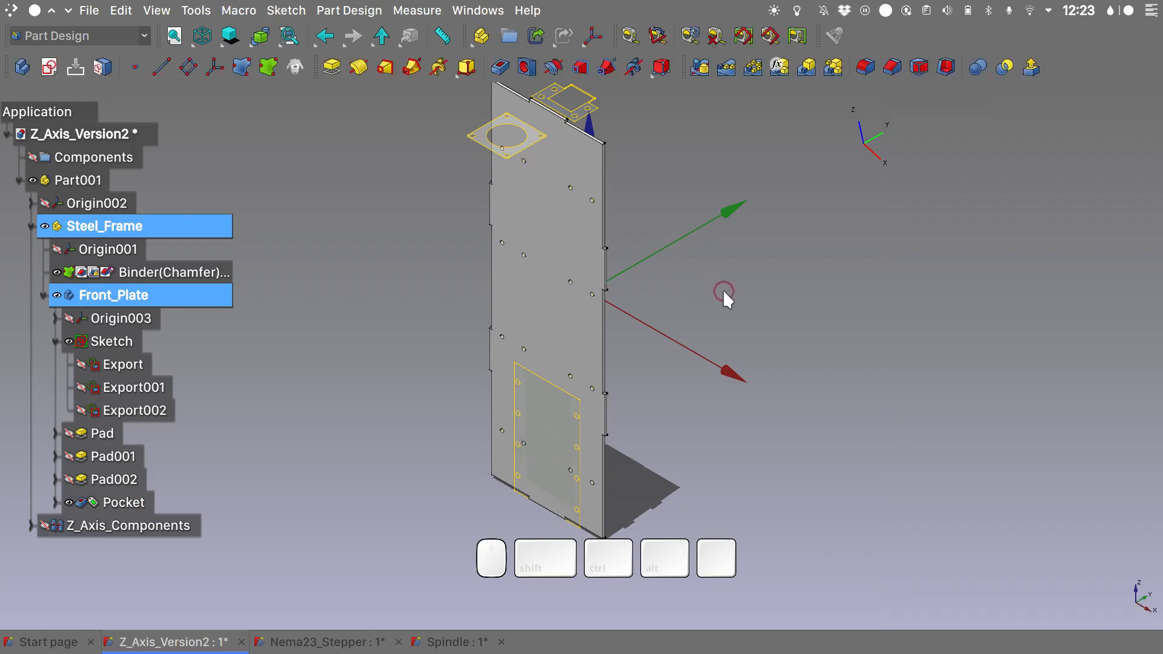
- Pocket the eight spindle mounting holes from the binder's lower rectangle through the front plate, with the direction reversed
alt+drag(724, 291, 770, 345)
shift+drag(601, 454, 638, 363)
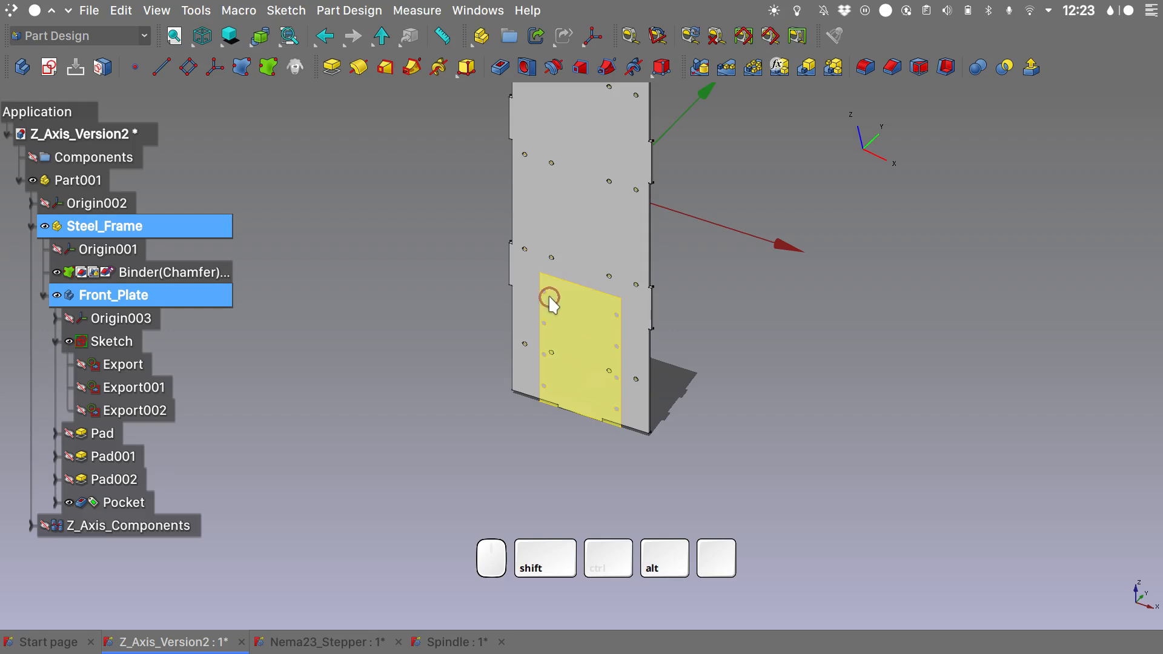
click(547, 298)
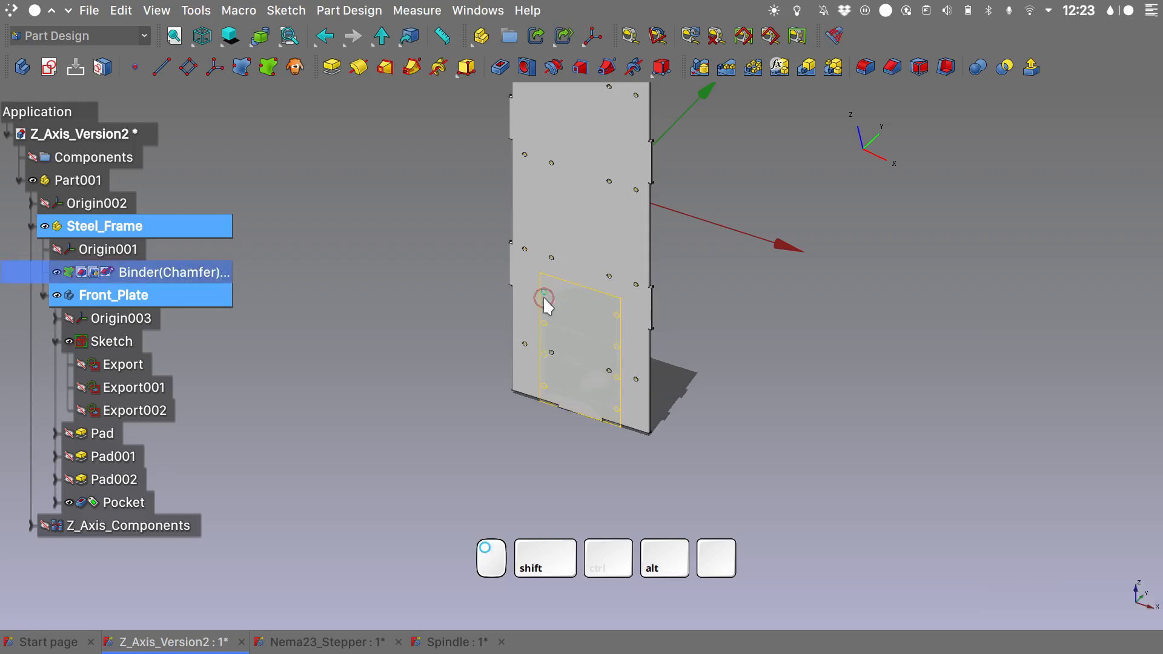
ctrl+click(613, 318)
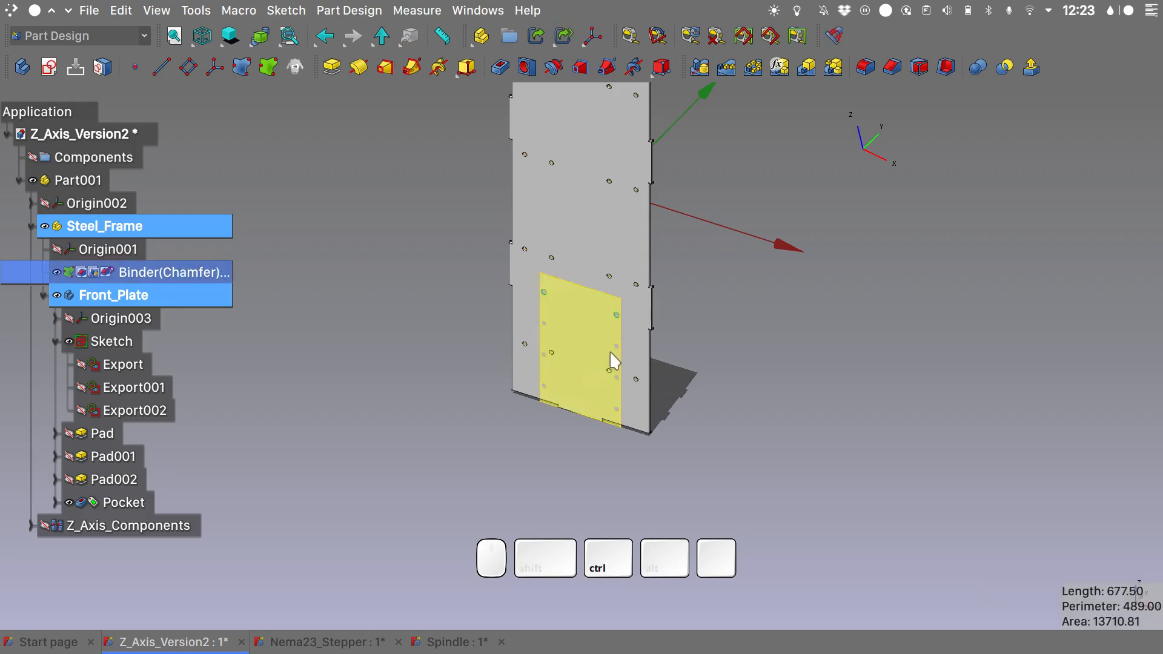
ctrl+click(613, 348)
ctrl+click(544, 326)
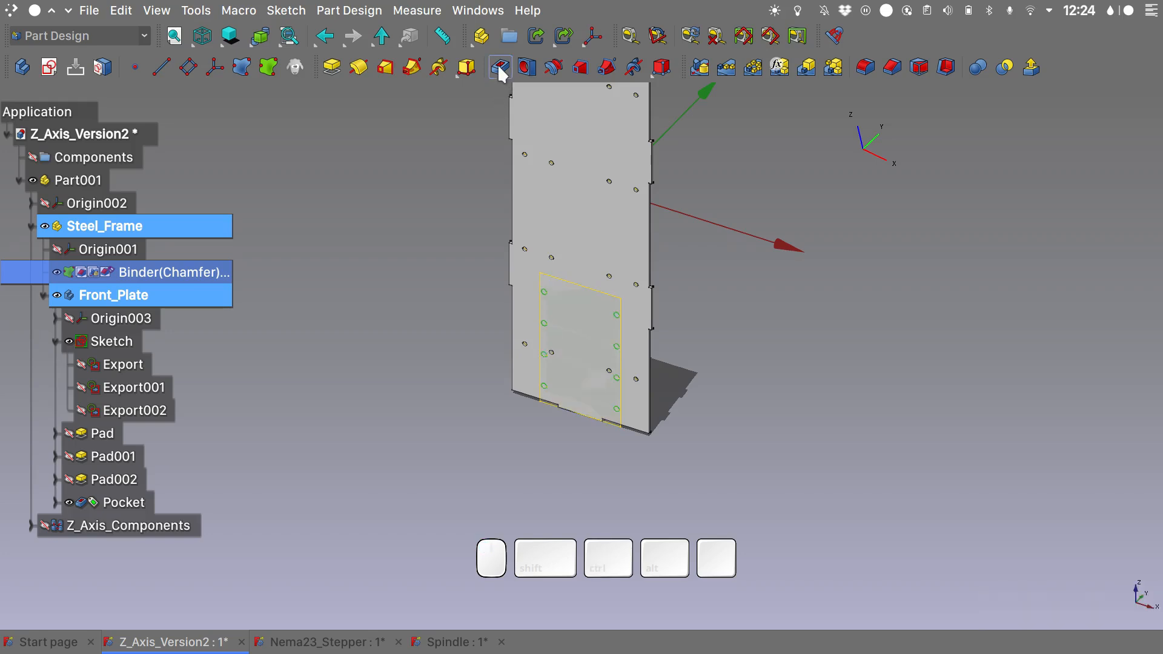
click(500, 67)
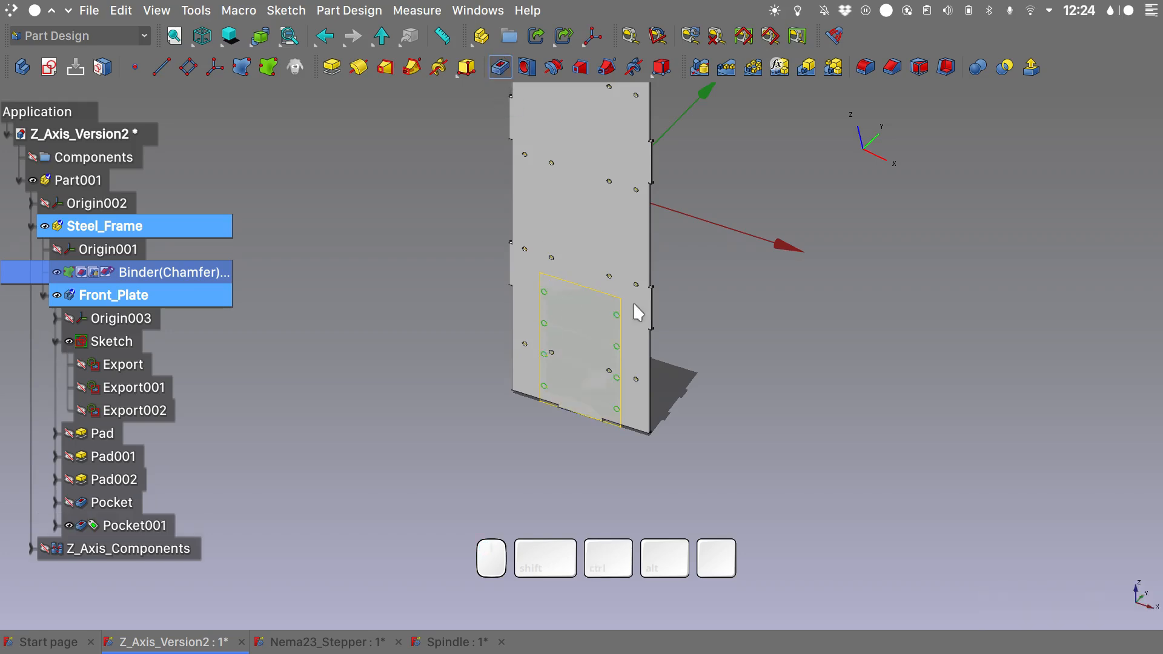
click(942, 321)
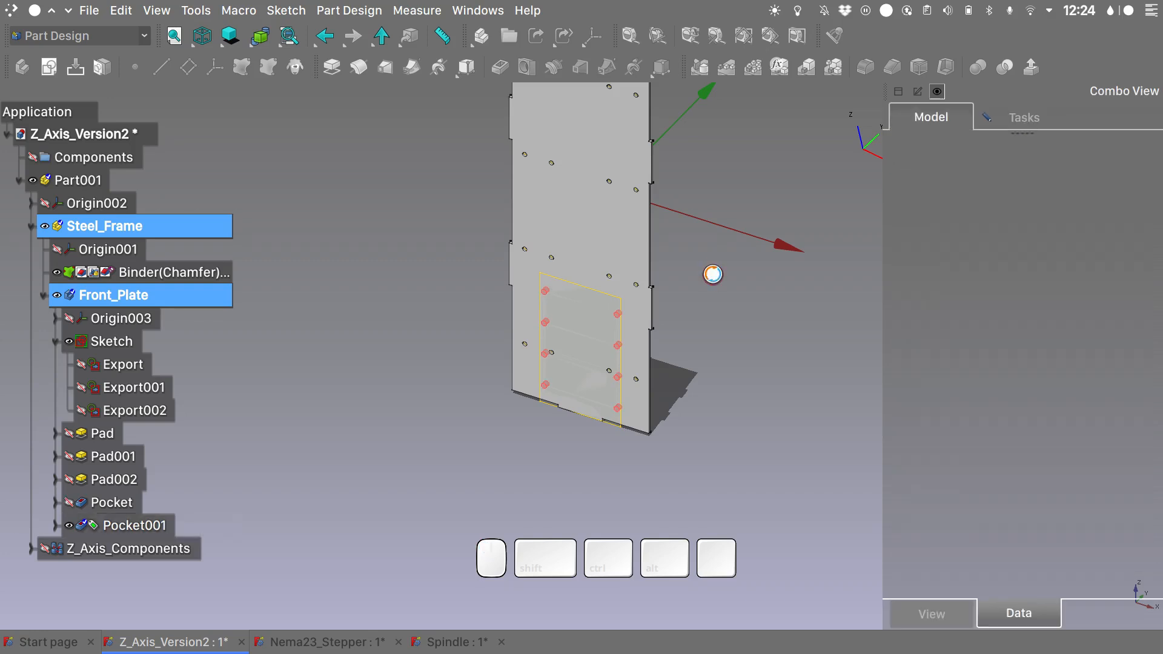
- Select the binder's spindle mounting face and show the Z_Axis_Components assembly
mouse_move(724, 331)
alt+middle_down()
mouse_move(358, 356)
mouse_move(774, 371)
mouse_move(720, 357)
alt+middle_up()
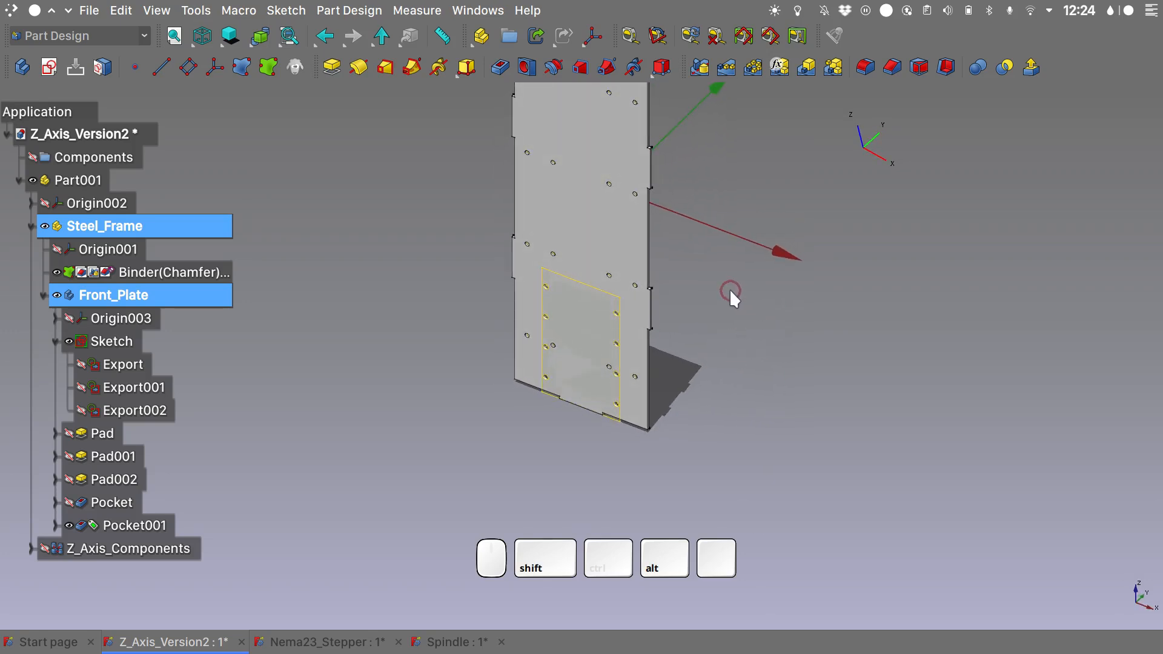
alt+middle_drag(729, 288, 705, 345)
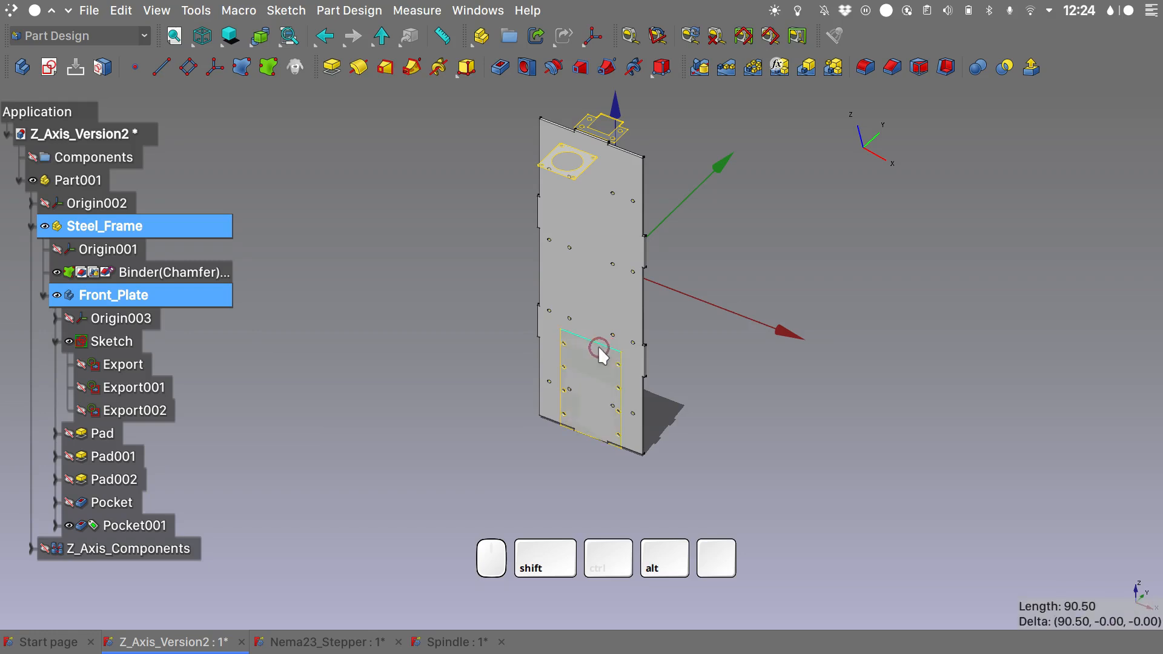
click(591, 367)
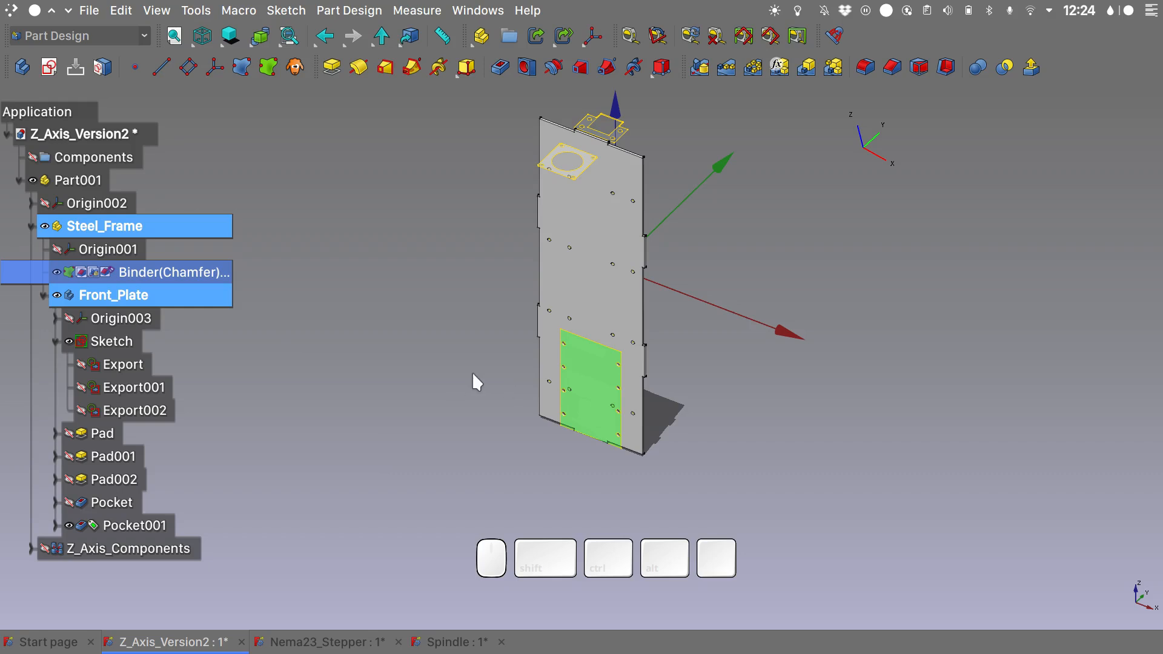
click(43, 549)
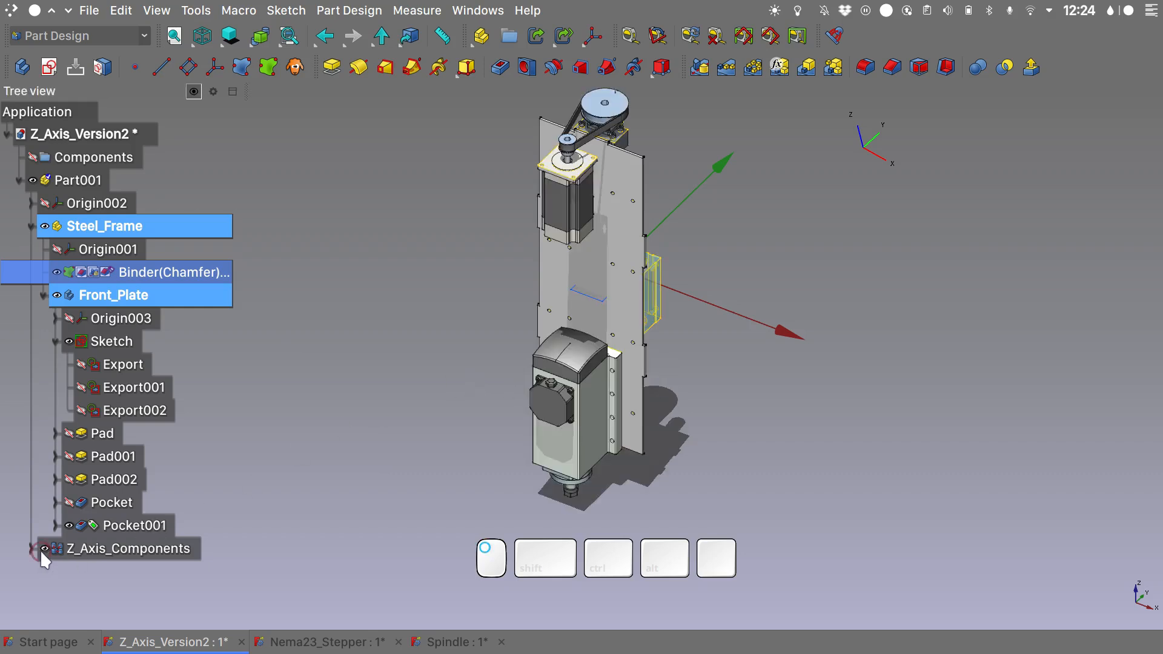
- Set the z offset position of _Element030 in the Z_Axis_Components Attachment constraint to 31 mm
click(29, 547)
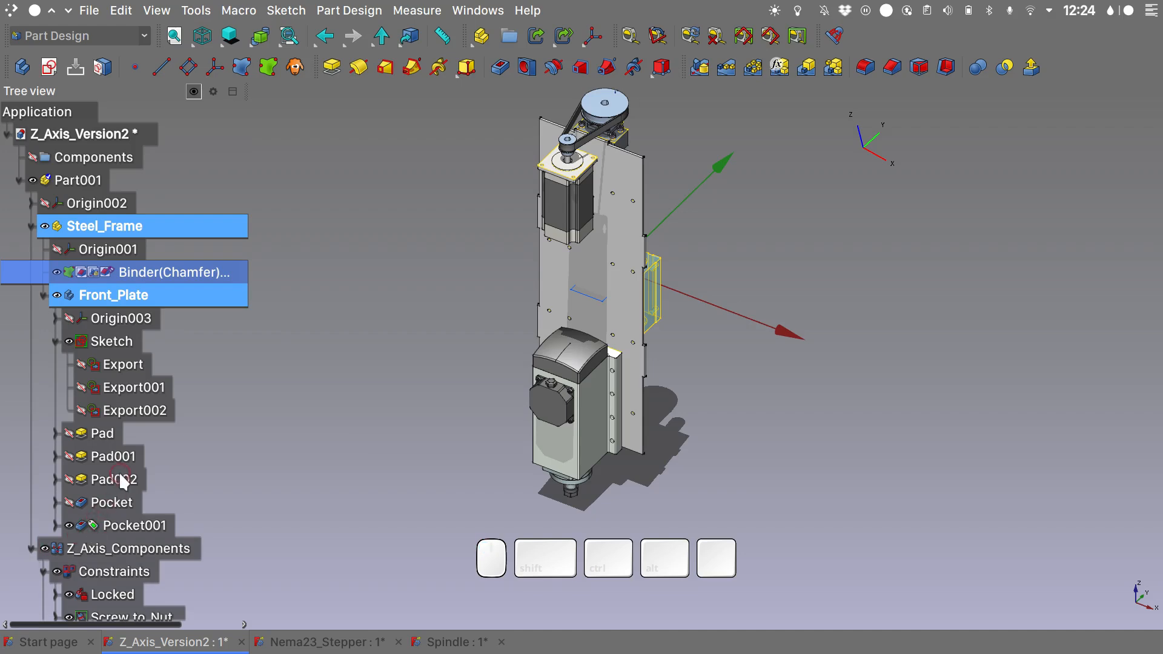
scroll(123, 478, down, 6)
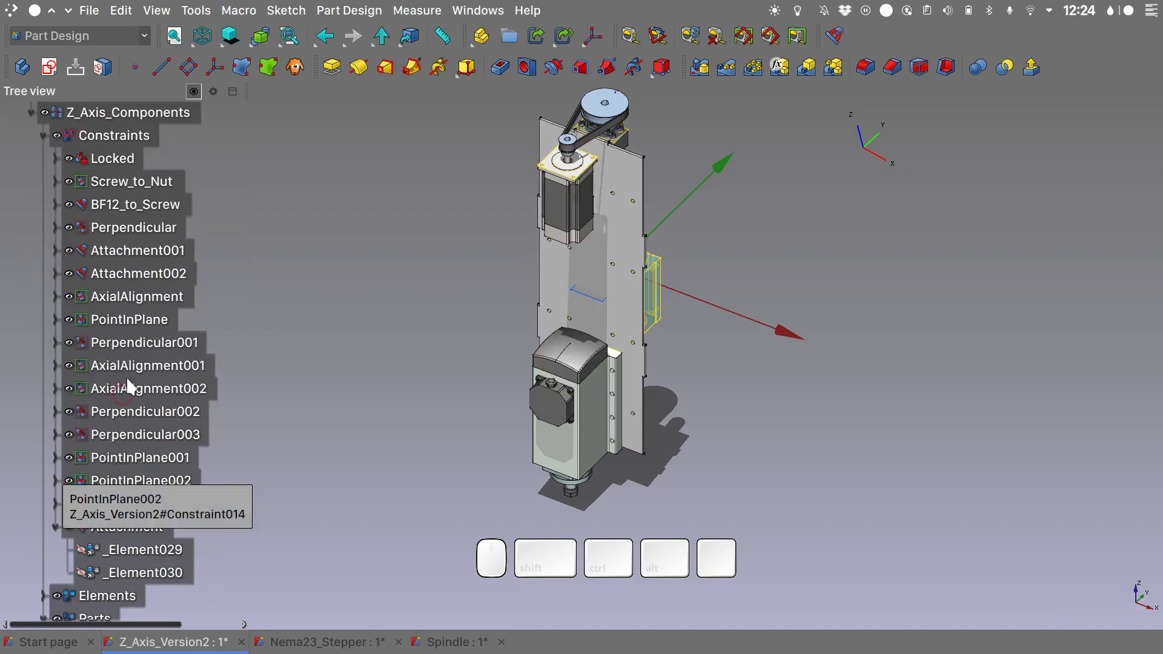
click(126, 526)
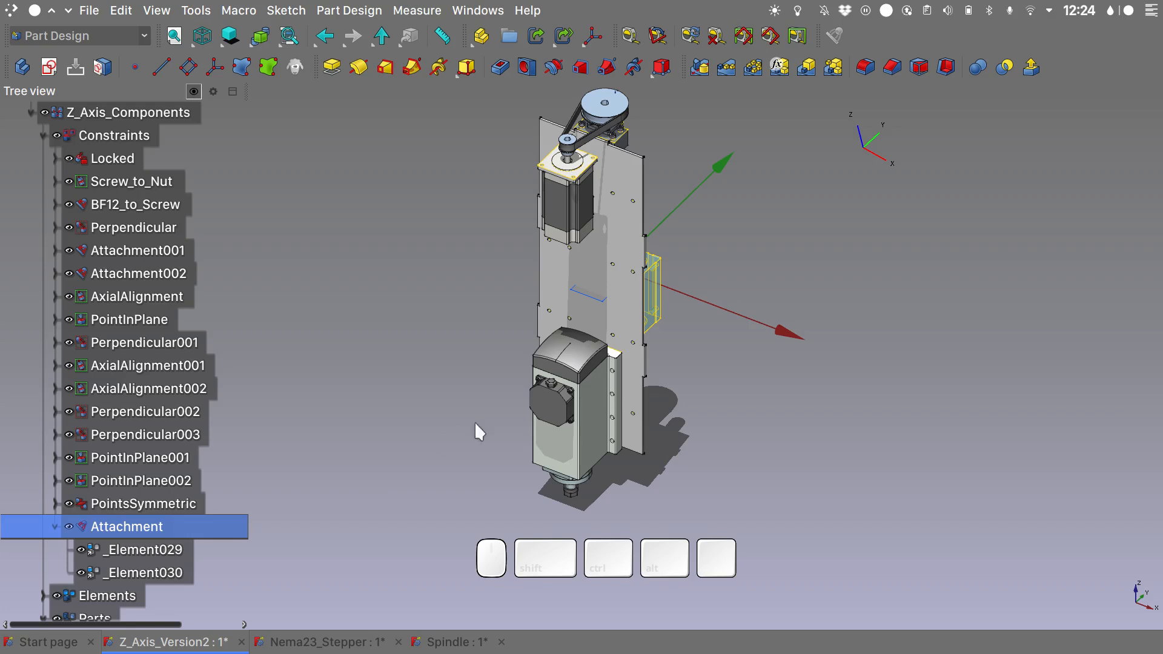
click(162, 573)
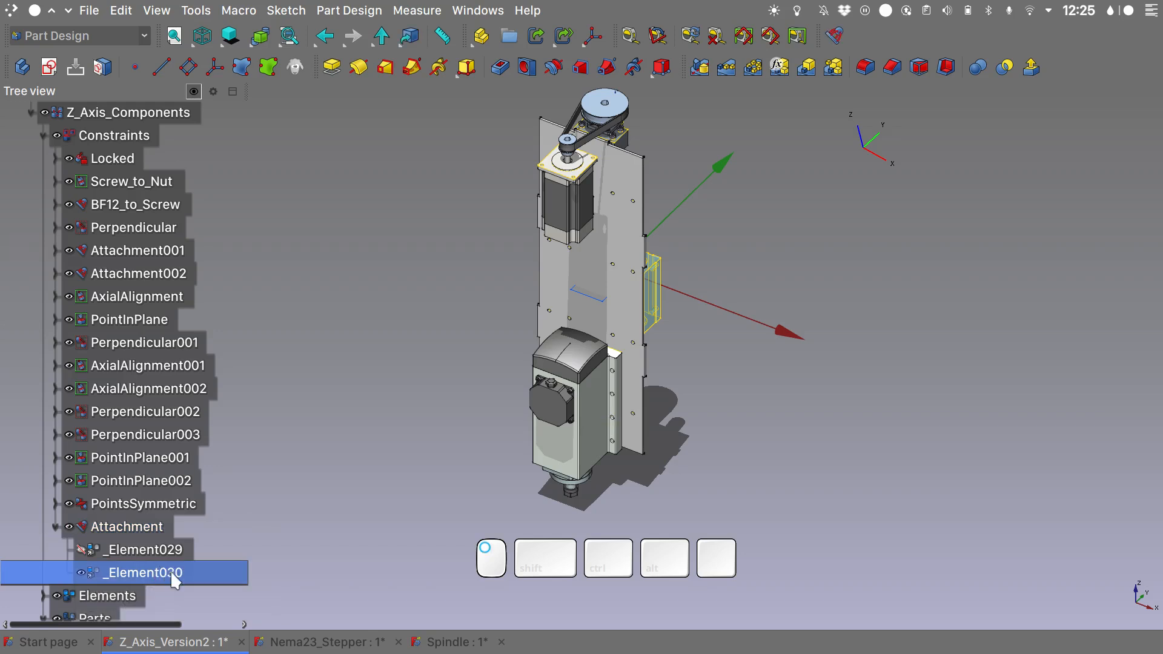
mouse_move(1122, 372)
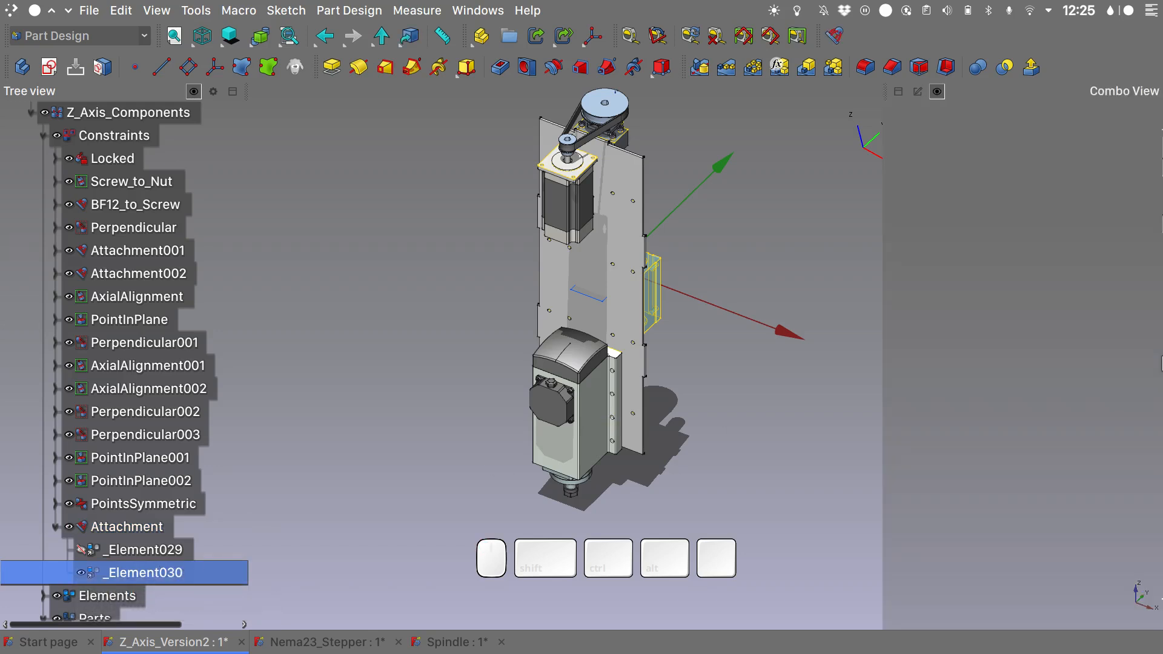
click(889, 205)
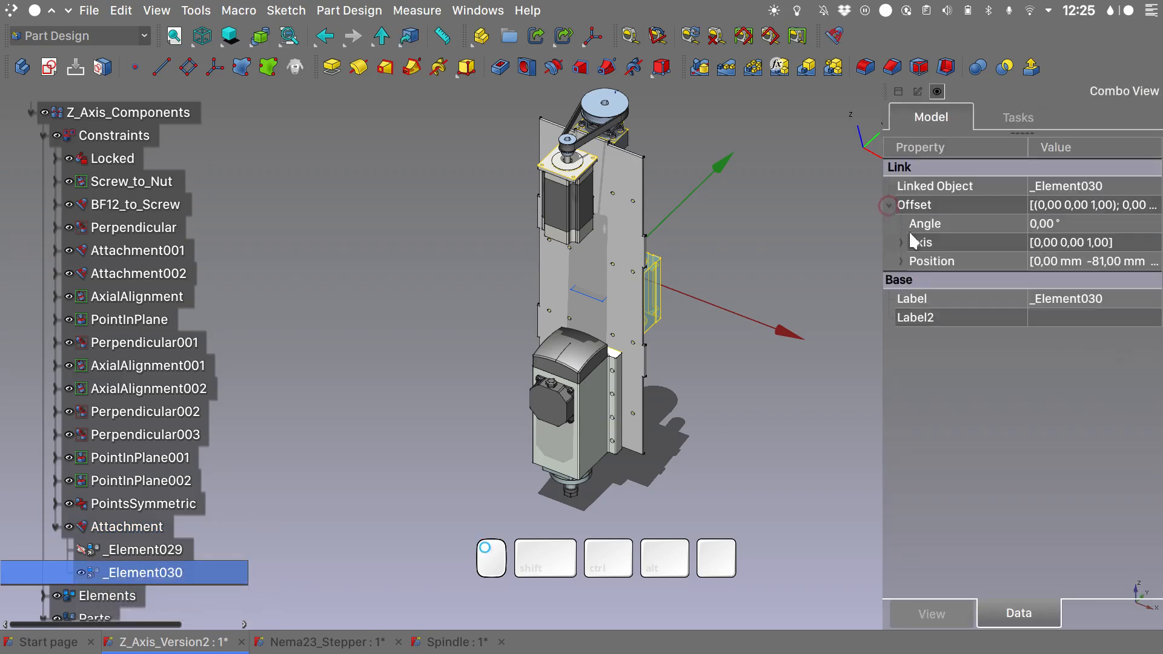
click(900, 261)
click(1033, 318)
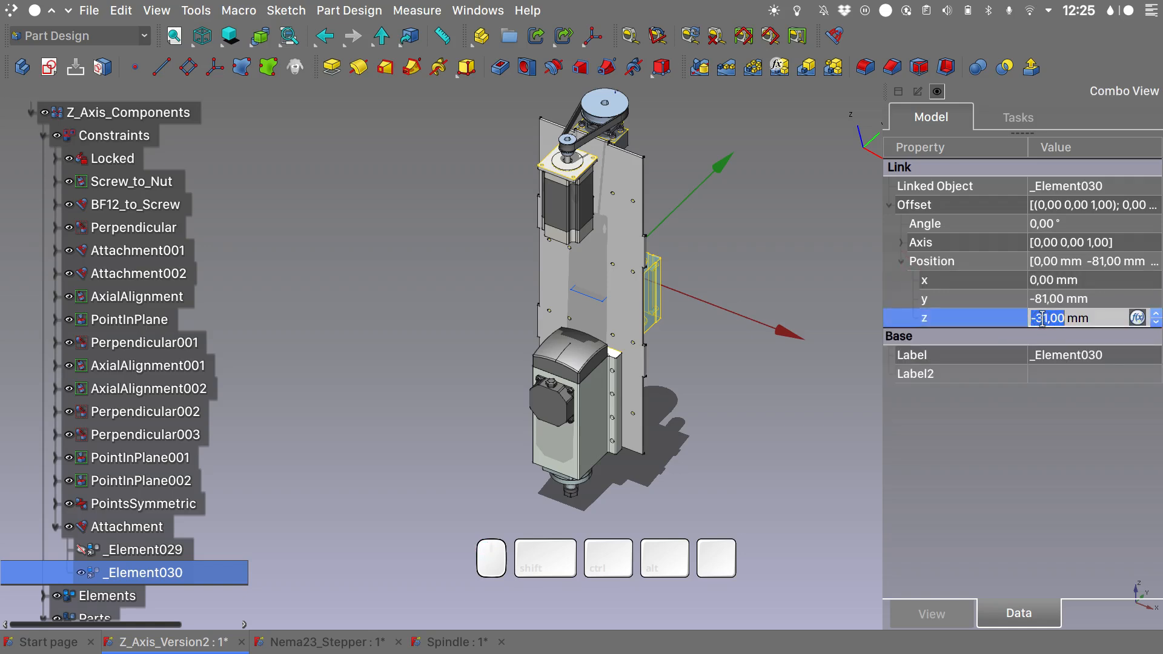
text(31)
key(Return)
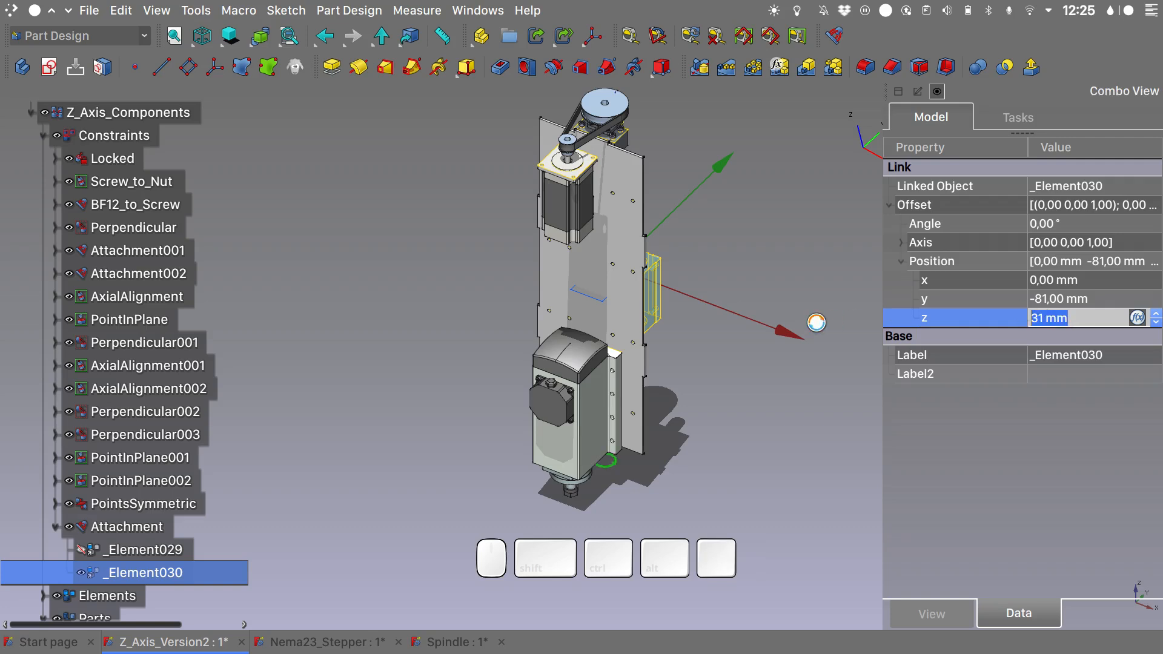
- Inspect the lower end of the spindle and front plate, and recompute Part001
alt+middle_drag(811, 376, 867, 322)
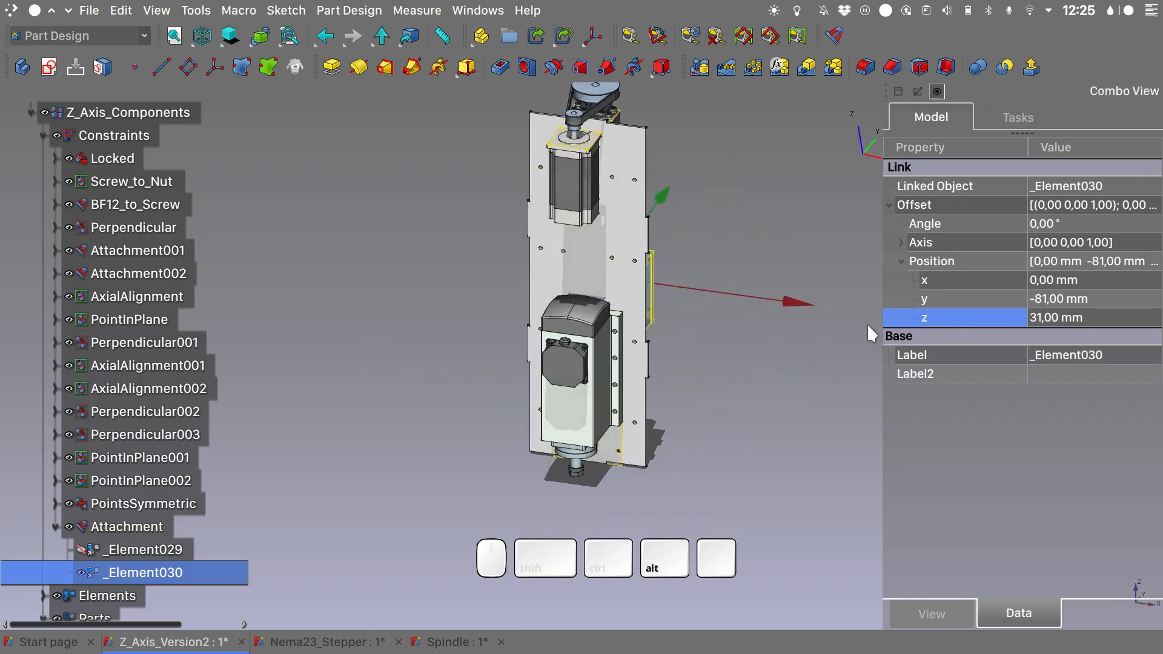
shift+middle_drag(708, 459, 709, 387)
scroll(669, 386, up, 5)
alt+middle_drag(603, 377, 655, 439)
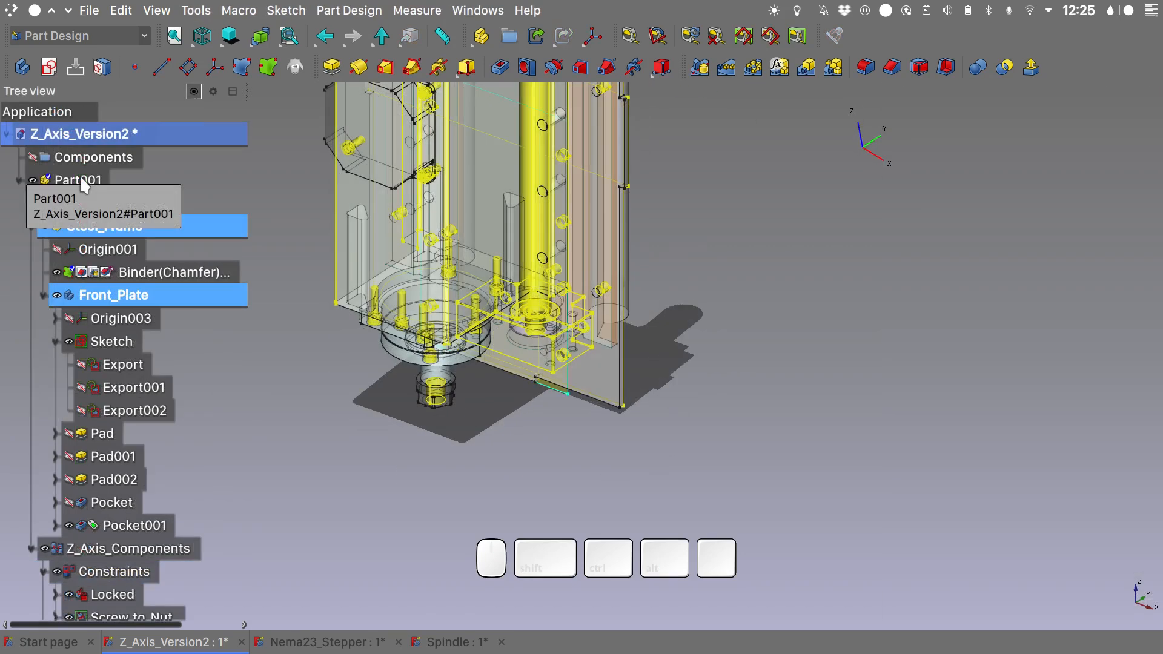
right_click(83, 186)
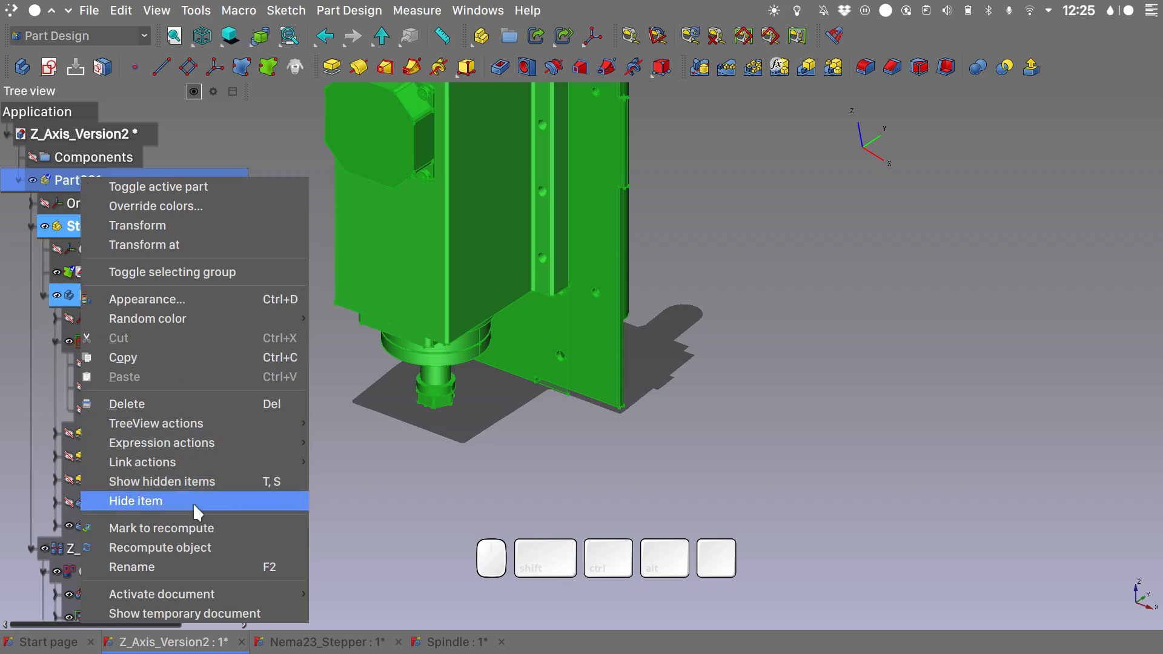
click(193, 548)
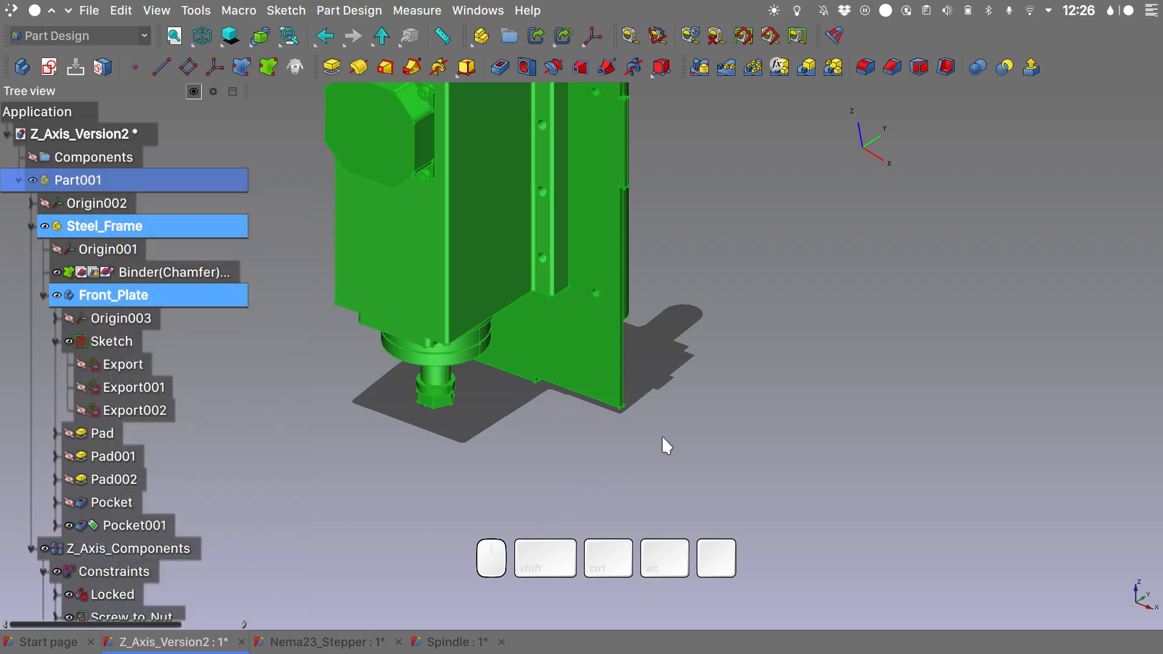
click(769, 339)
- Hide the Spindle link in the assembly's Parts to expose the lower front plate
key(alt)
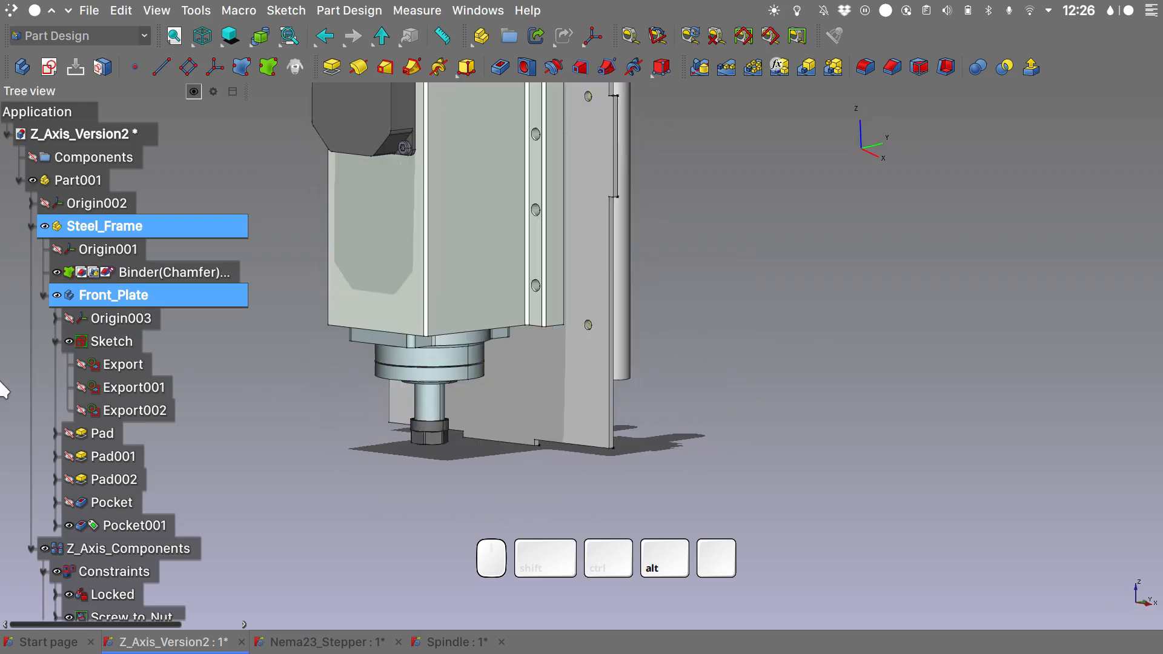
scroll(104, 384, down, 10)
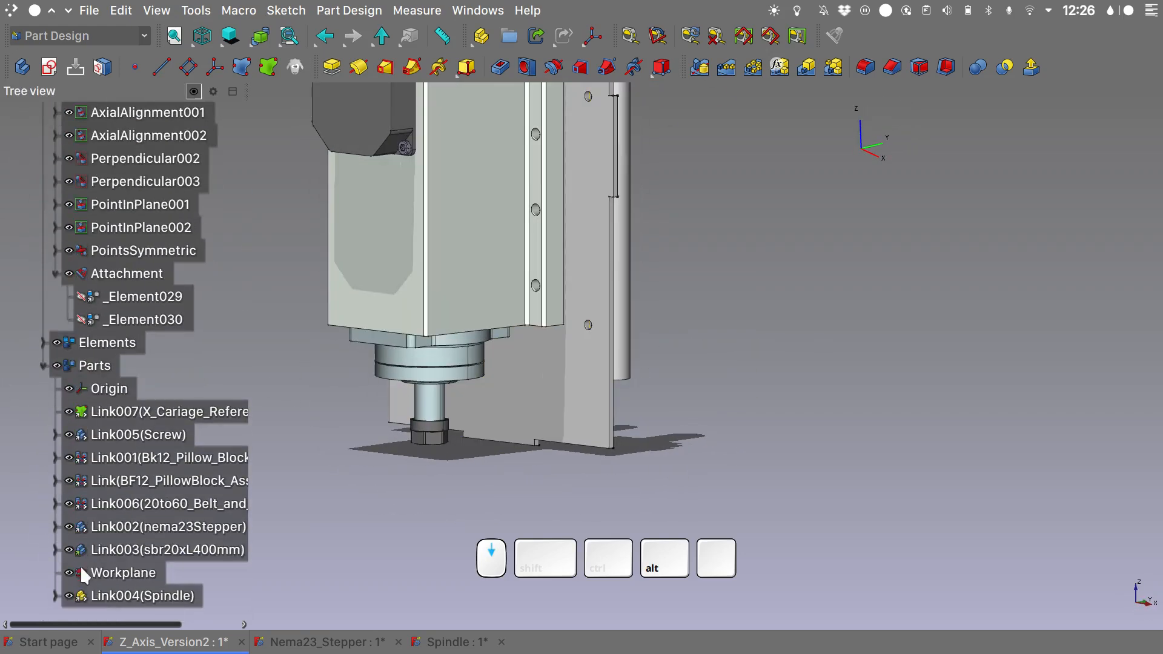
click(69, 596)
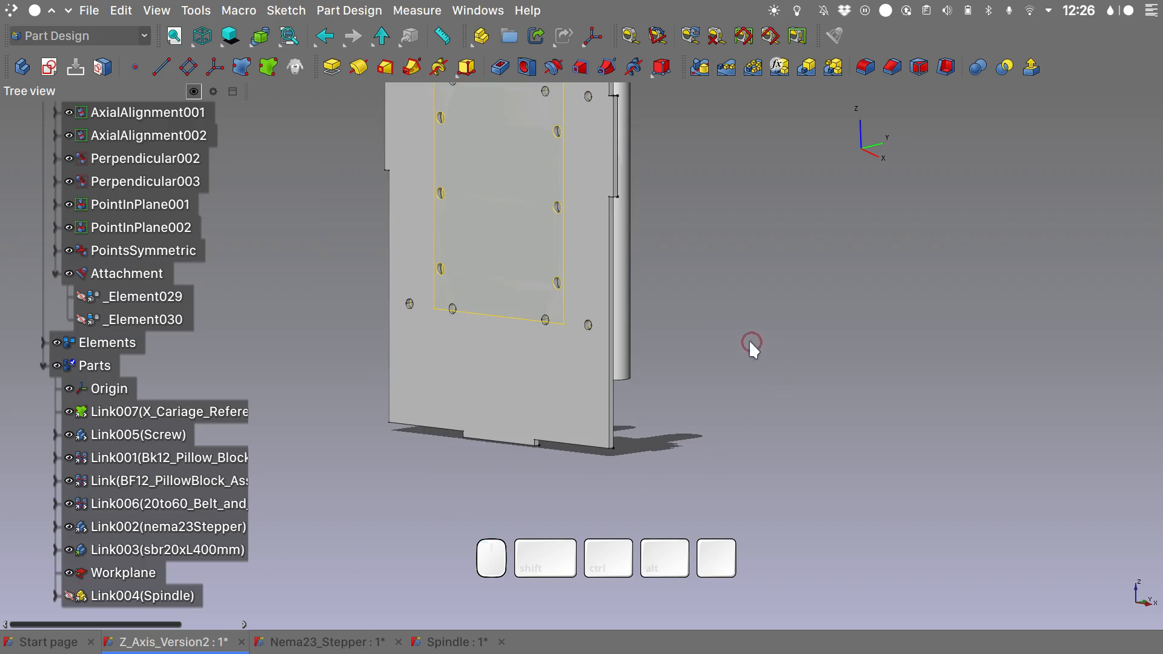
- Show the Spindle link and set the z offset position of _Element030 in the Attachment constraint to -31 mm
click(68, 596)
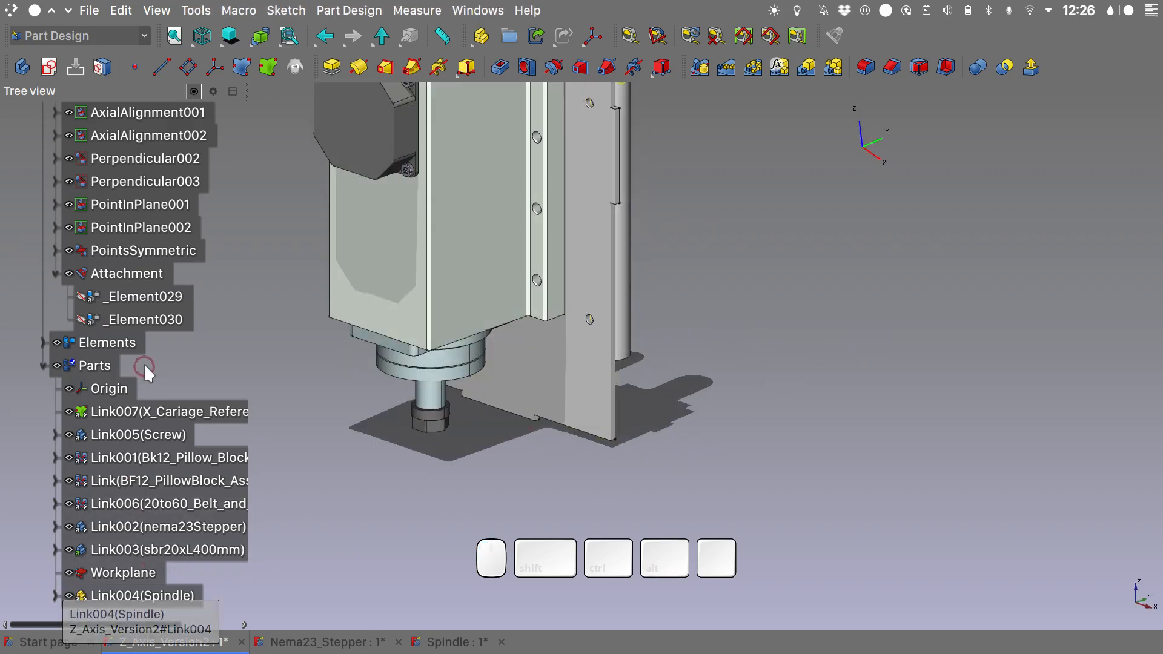
click(162, 317)
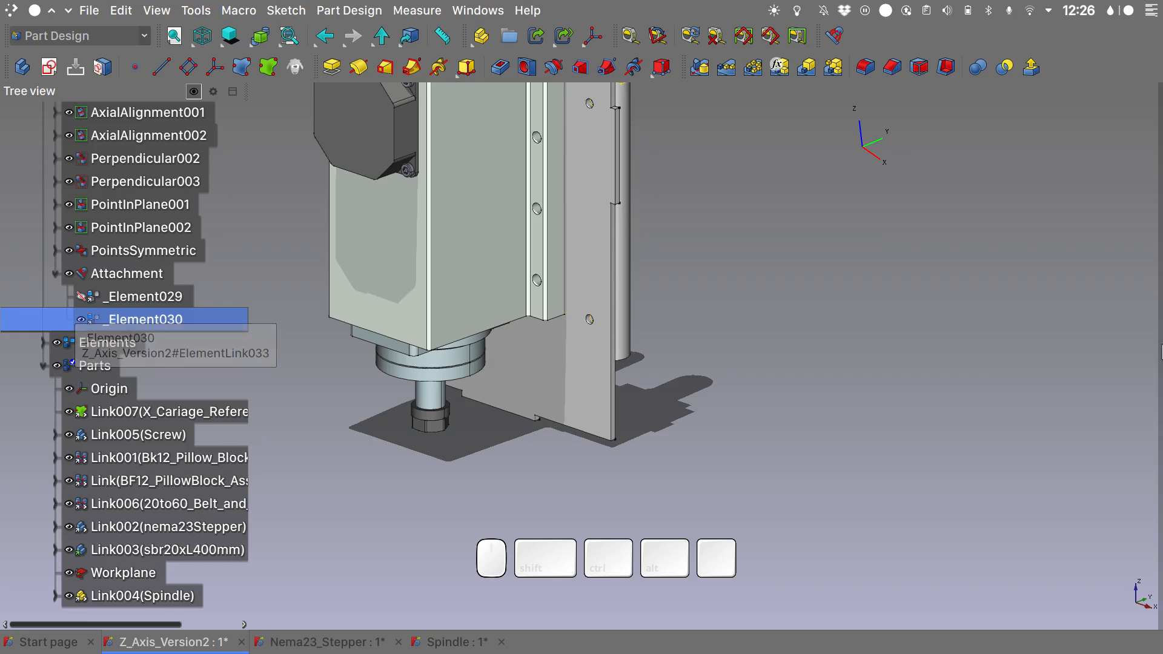
mouse_move(1161, 352)
click(1048, 317)
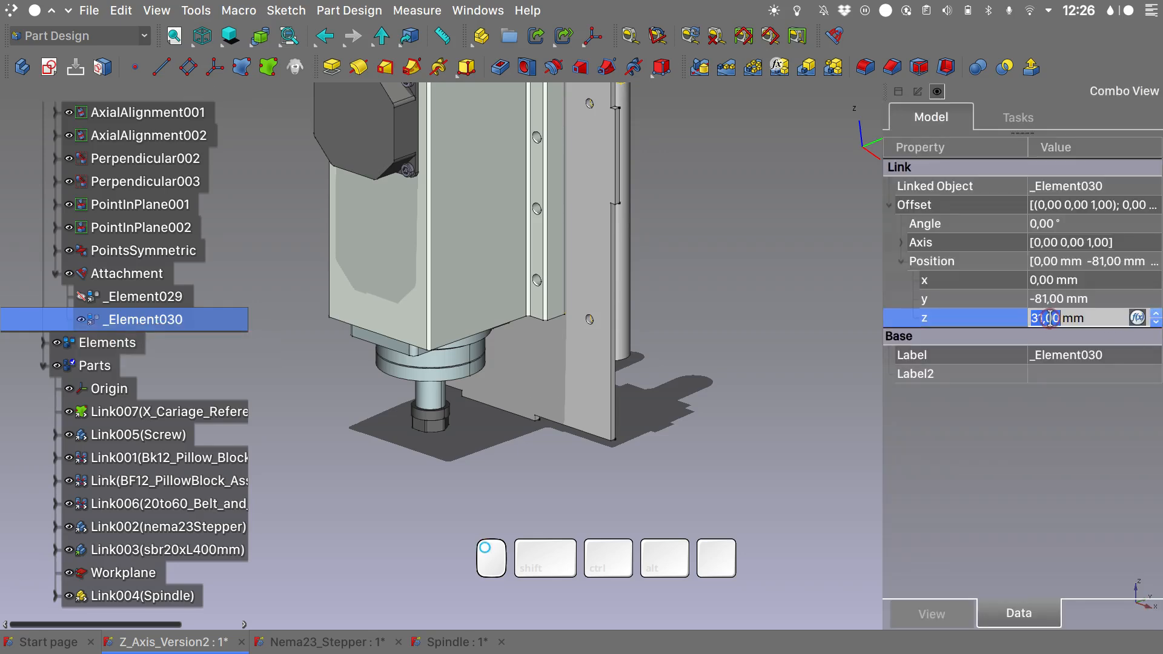
key(Left)
text(-)
key(Return)
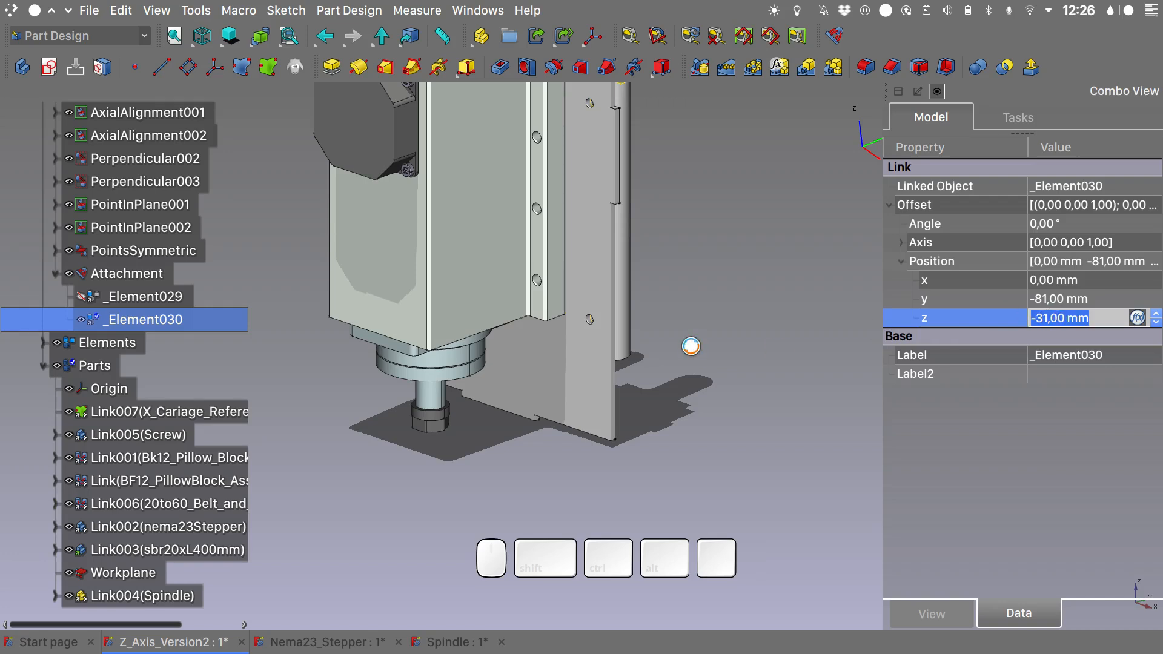
key(q)
click(619, 345)
- Hide the Z_Axis_Components assembly so that only the steel frame geometry is displayed
scroll(98, 332, up, 6)
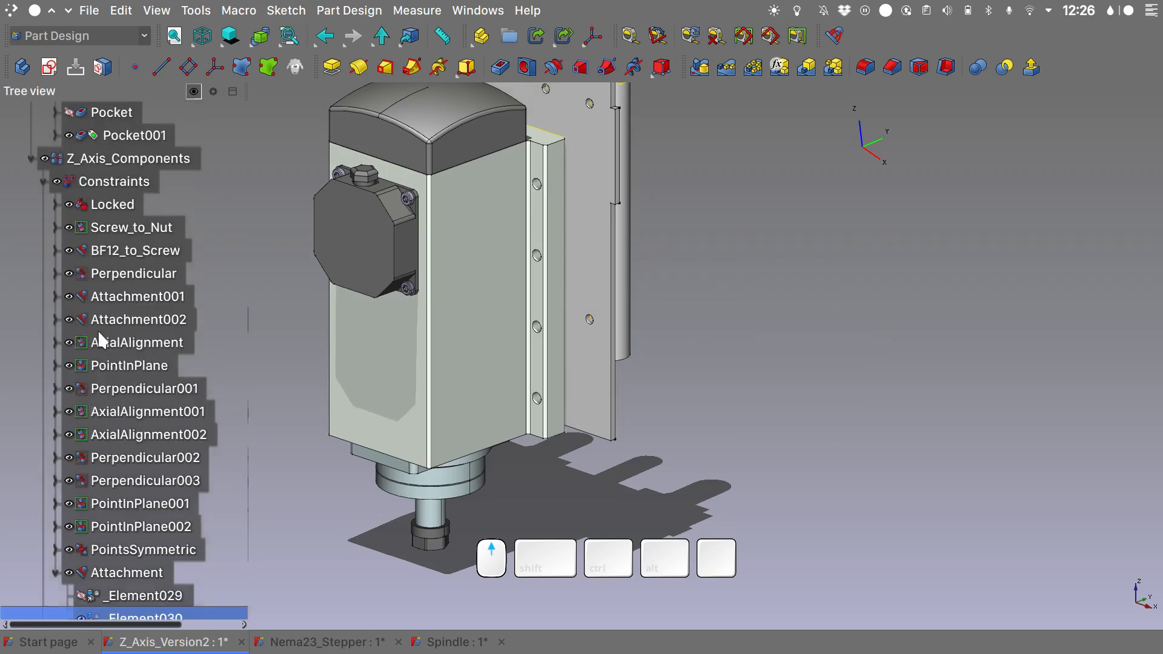
click(42, 295)
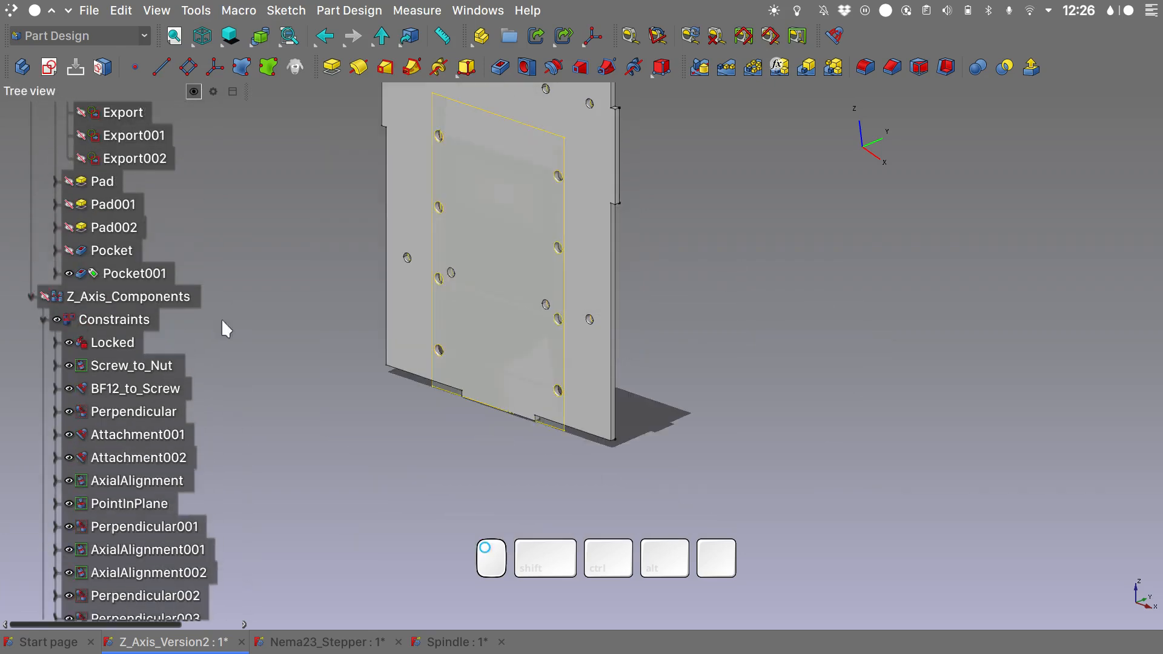
alt+drag(701, 289, 170, 257)
scroll(170, 259, up, 4)
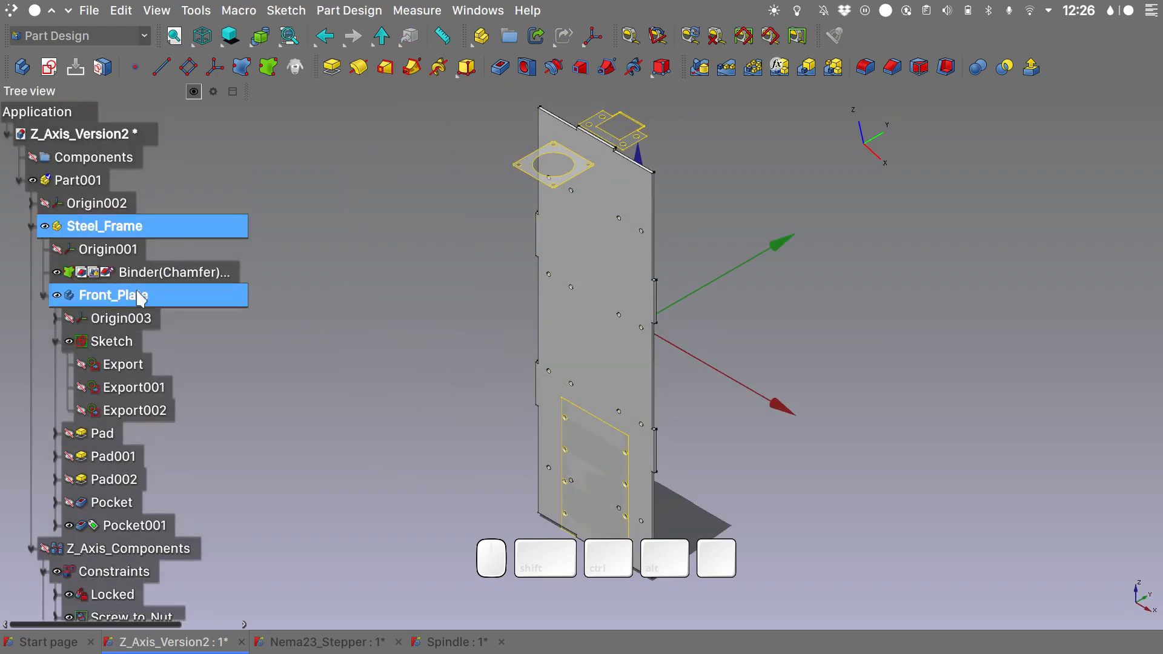
- Change the shape color of the Front_Plate body to a blue-grey in its display properties
click(138, 295)
key(ctrl+d)
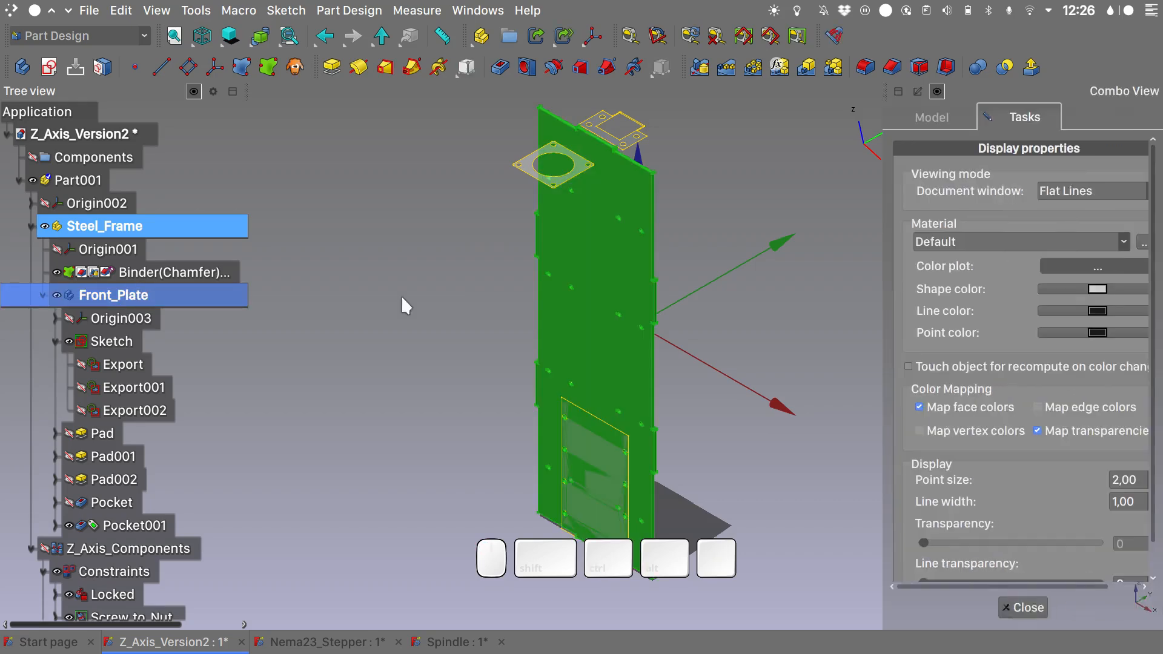
click(1097, 289)
click(498, 375)
click(673, 448)
click(812, 366)
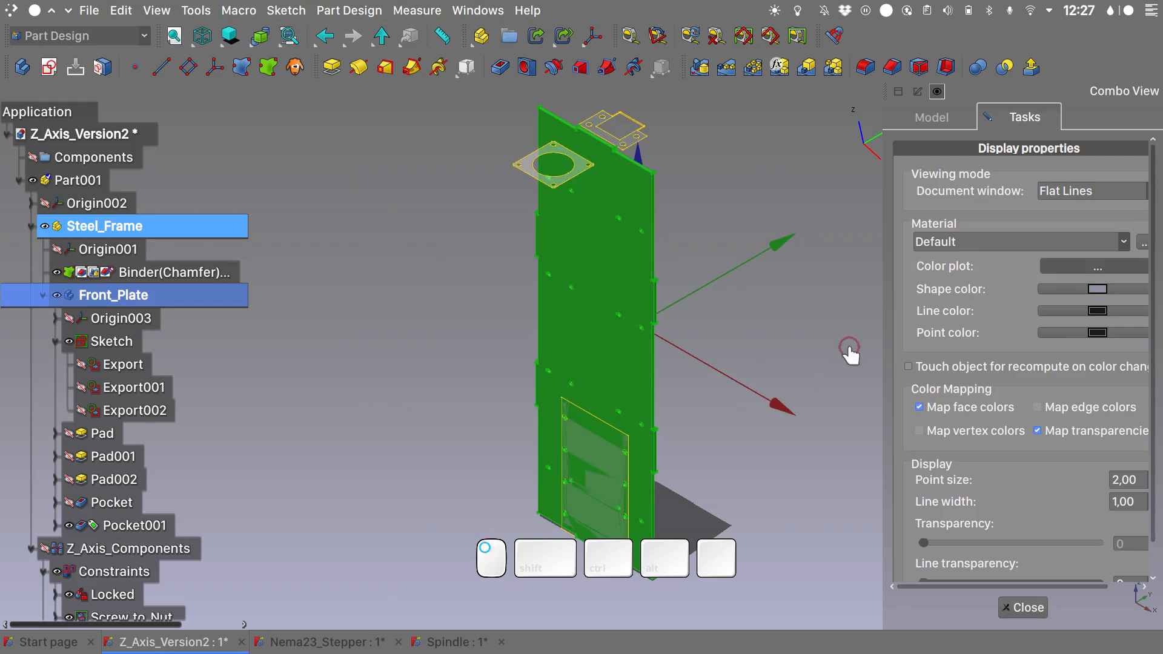
click(1023, 608)
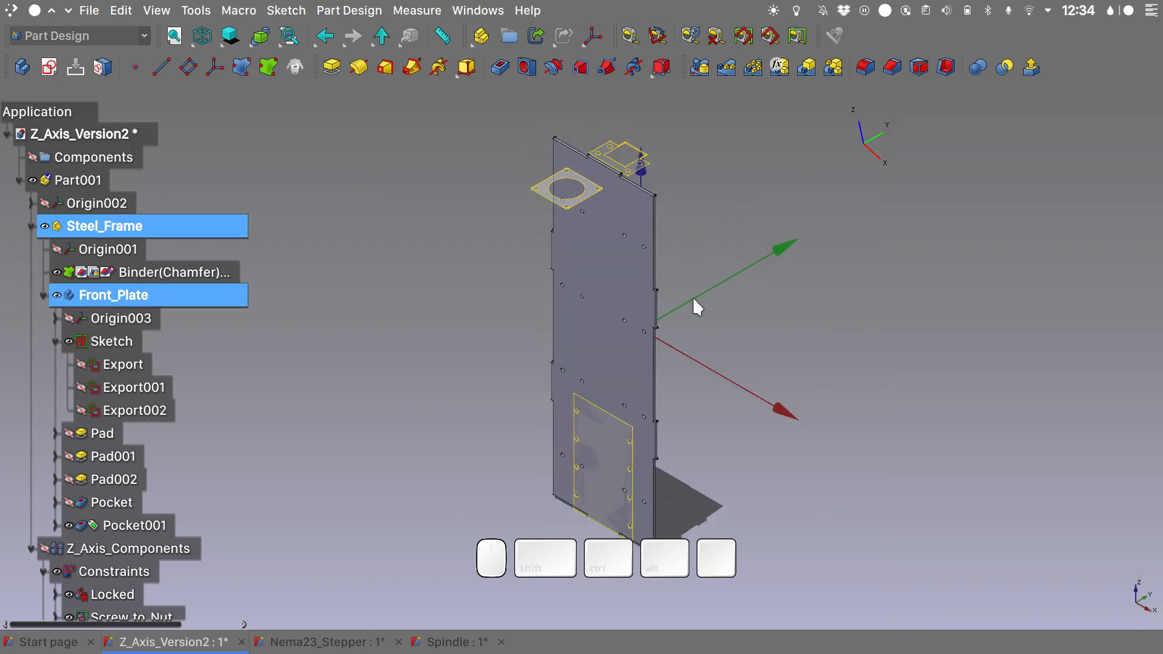
- Create a new body inside Steel_Frame and rename it Side_Plate
click(42, 295)
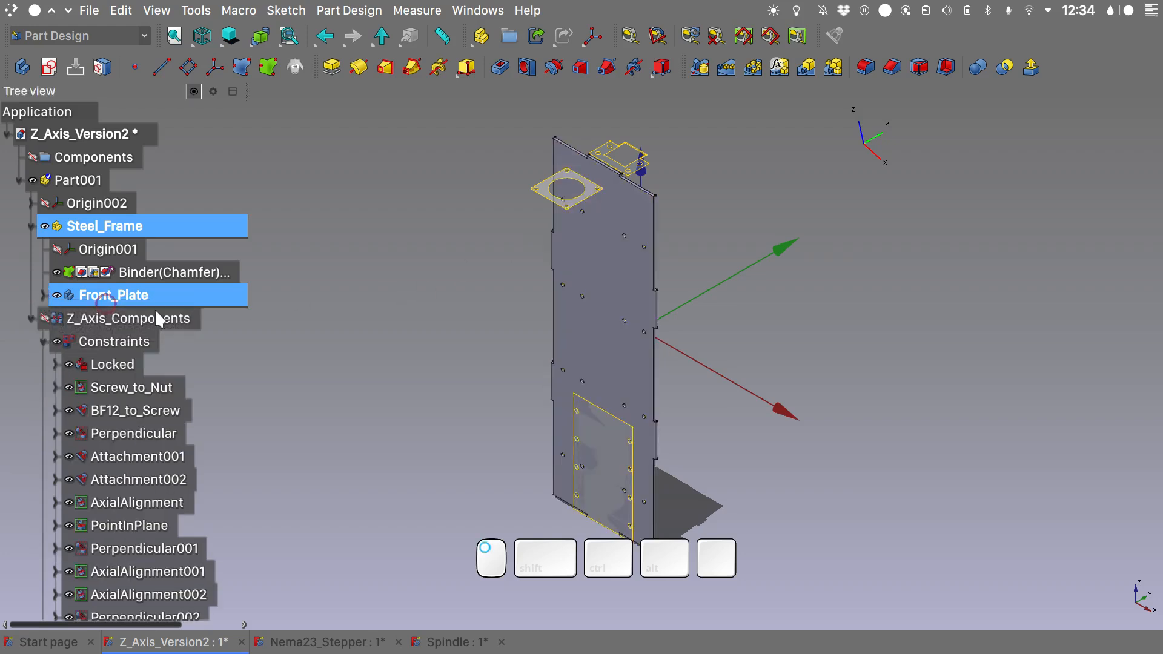
click(31, 319)
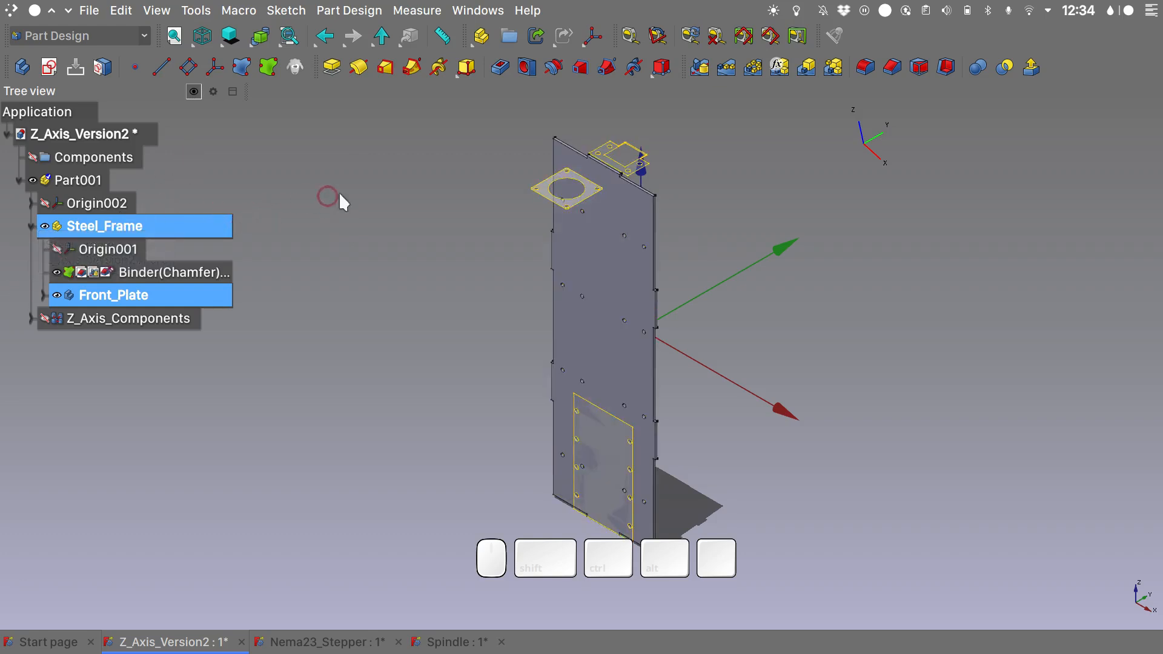
click(26, 72)
click(115, 320)
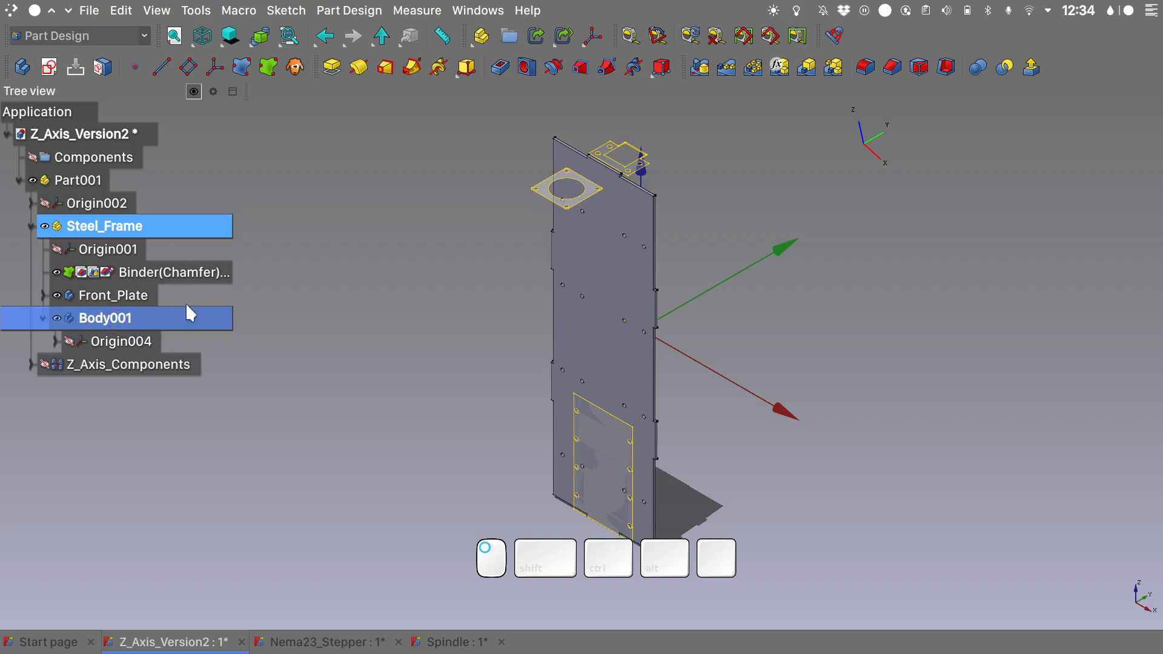
key(F2)
text(Side_Plate)
key(Return)
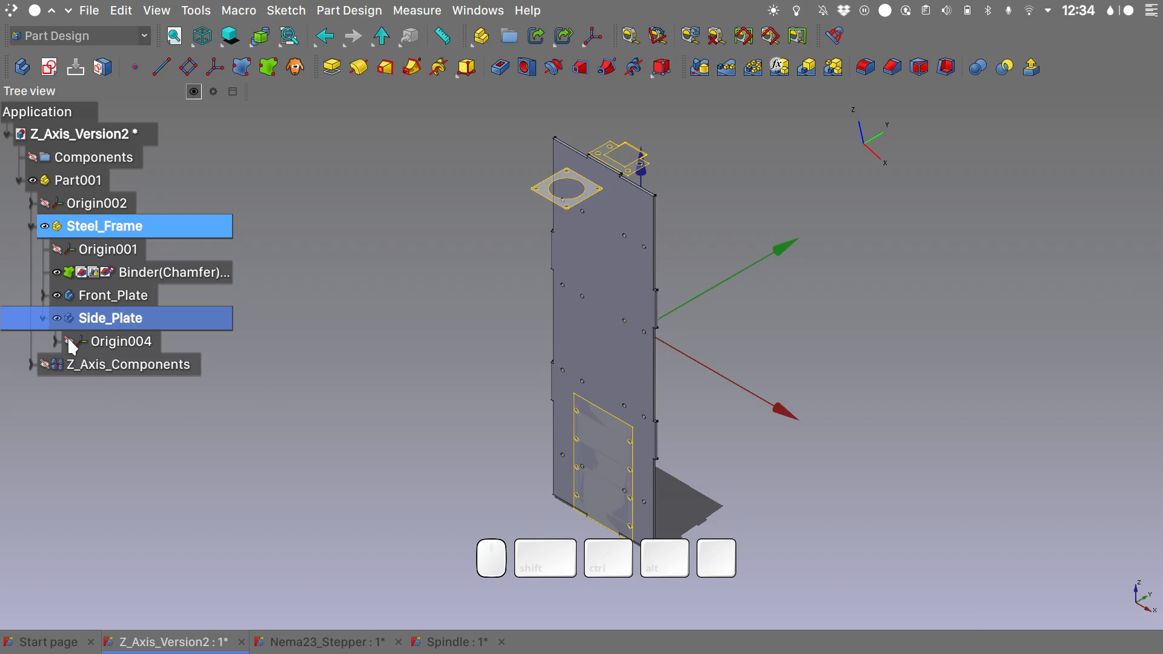
- Position the Side_Plate body at x 77 mm and y -58 mm in its placement
mouse_move(1160, 339)
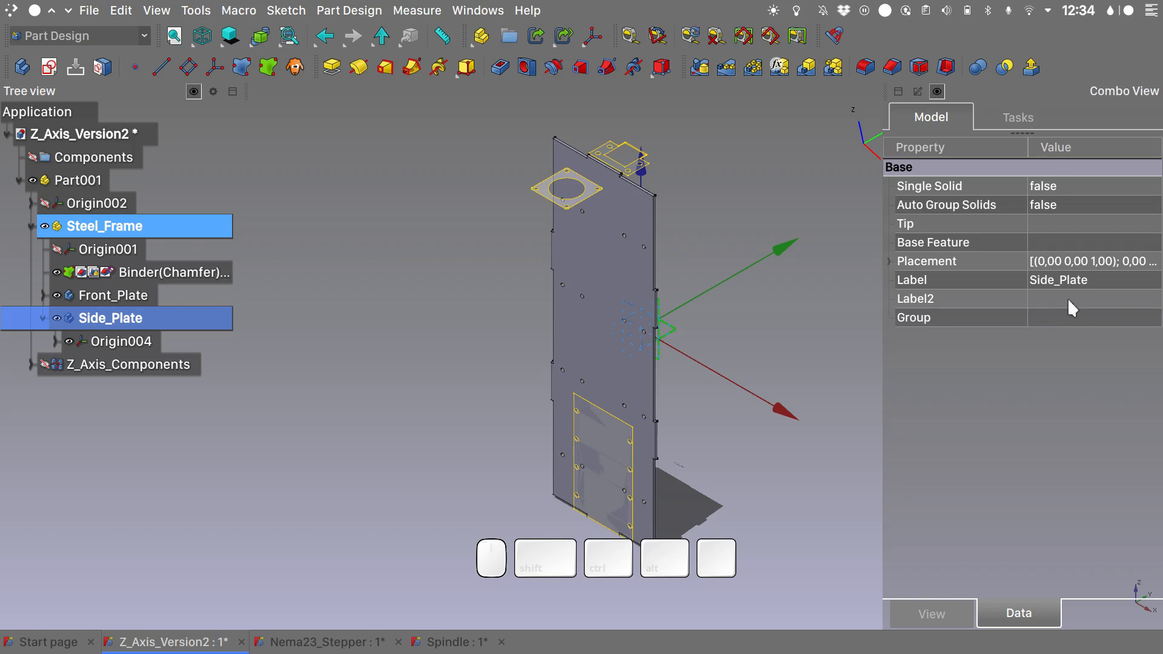
click(889, 261)
click(906, 310)
click(1045, 355)
text(-)
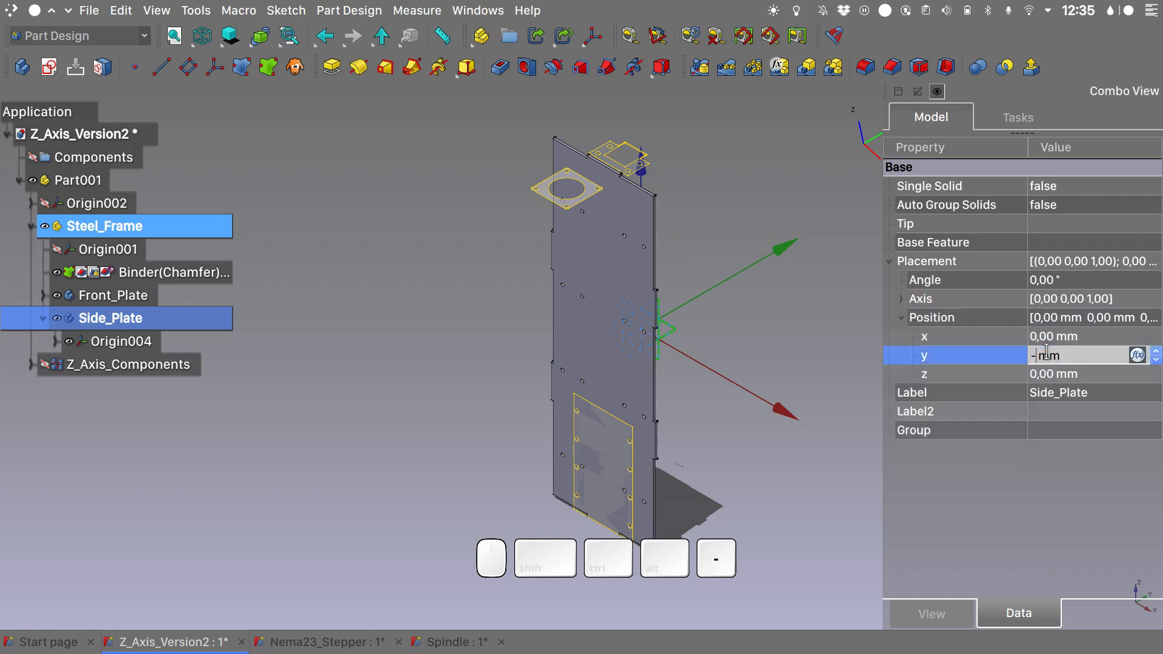
text(58)
click(1045, 337)
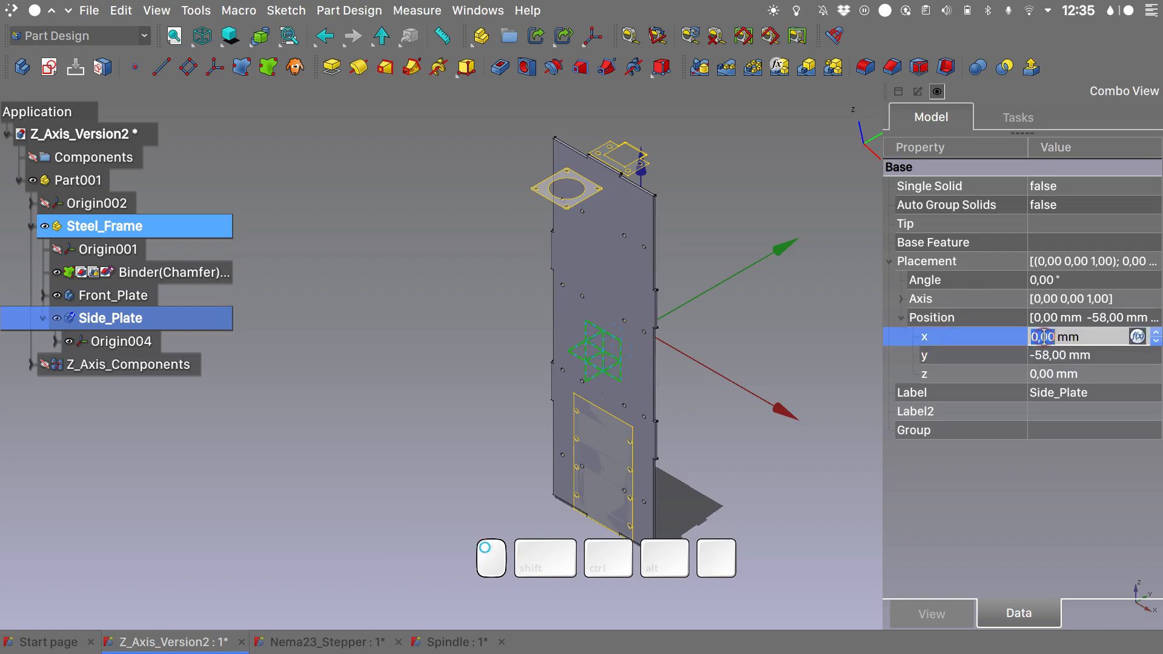
text(77)
key(Return)
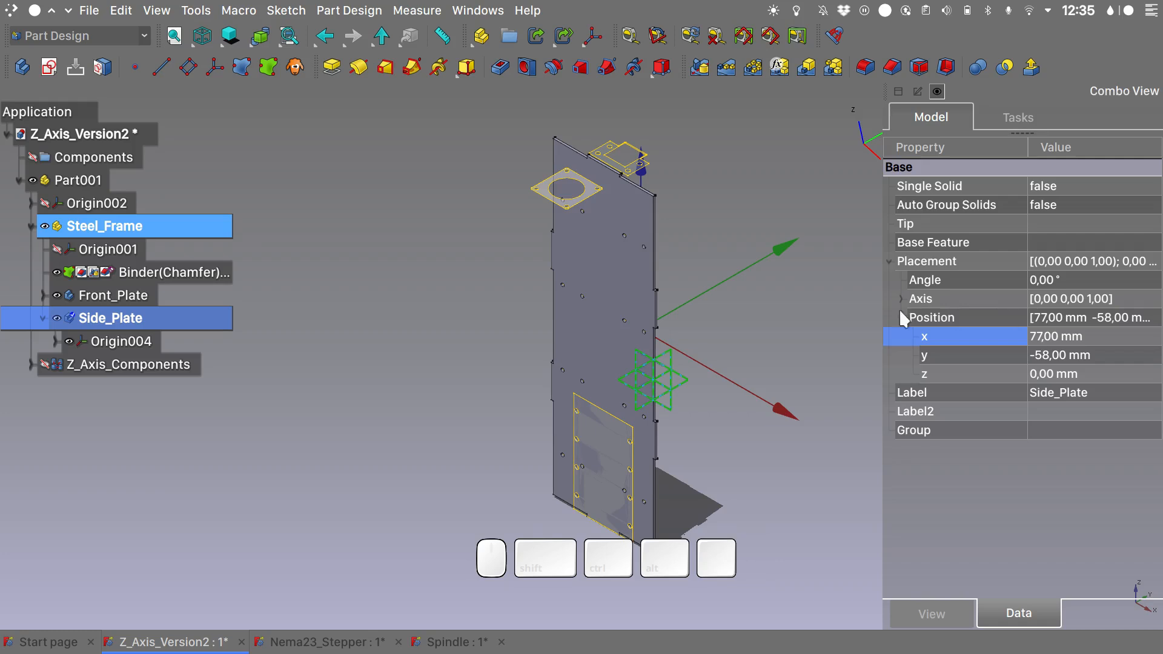
- Start a new sketch on the YZ plane of the Side_Plate body
key(3)
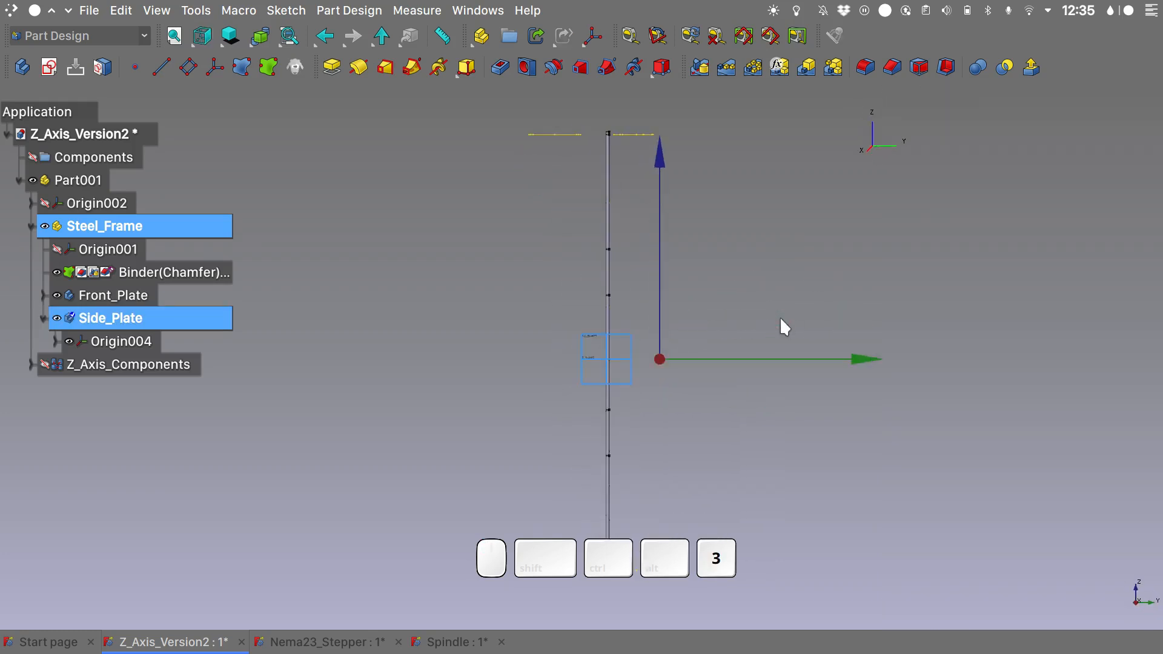
scroll(608, 358, up, 5)
scroll(610, 362, down, 5)
key(1)
scroll(706, 373, up, 5)
scroll(704, 373, down, 10)
key(alt)
alt+middle_drag(876, 296, 620, 363)
click(671, 369)
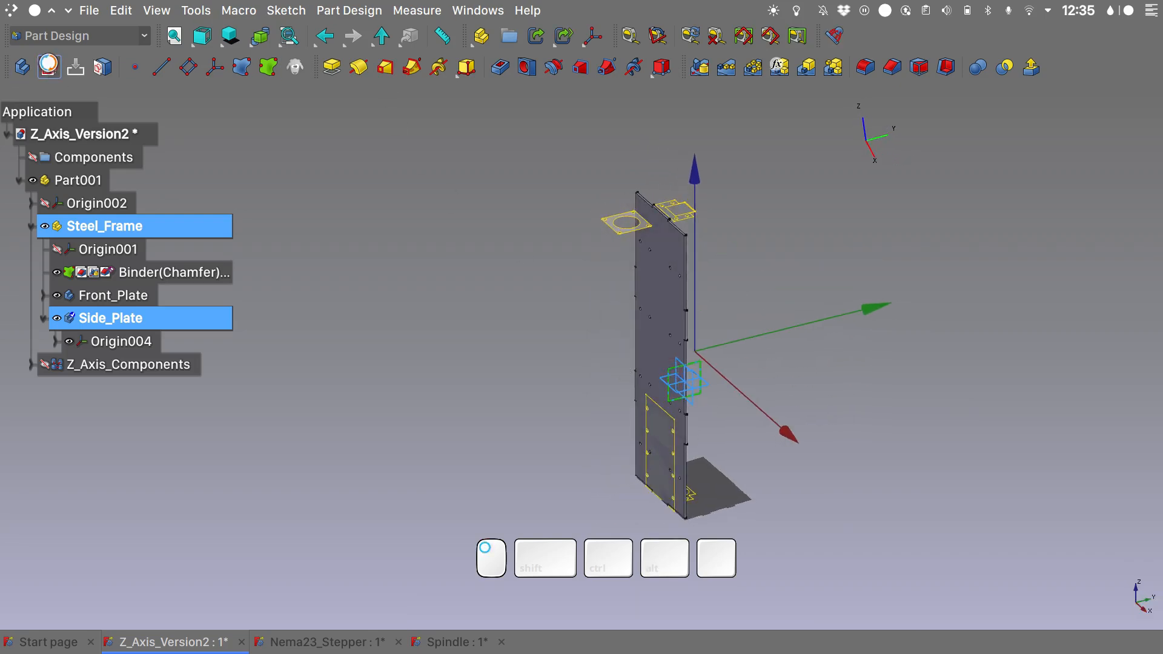
click(49, 66)
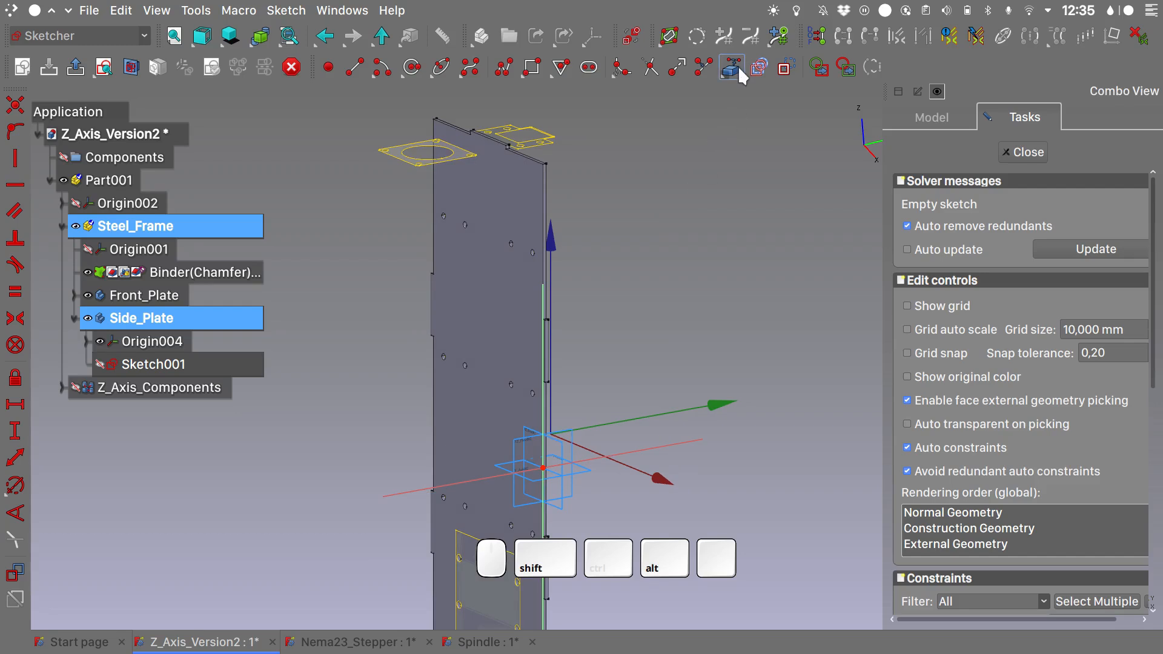
- Reference the Front_Plate's upper corner as external geometry and sketch a tall plate rectangle tied to it
click(736, 65)
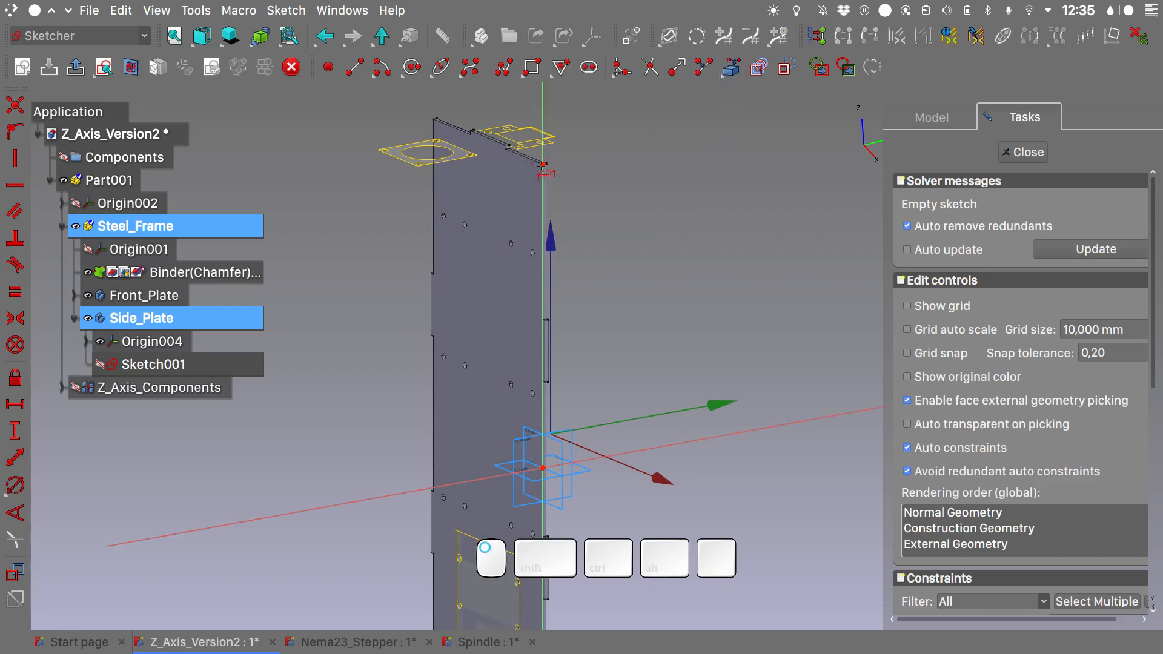
click(543, 165)
click(583, 456)
click(547, 457)
click(548, 442)
key(c)
- With Z_Axis_Components shown for reference, project a chamfered component's edge and constrain the rectangle's outer corner to it, hiding the components again
click(75, 410)
scroll(579, 301, up, 7)
scroll(658, 286, down, 5)
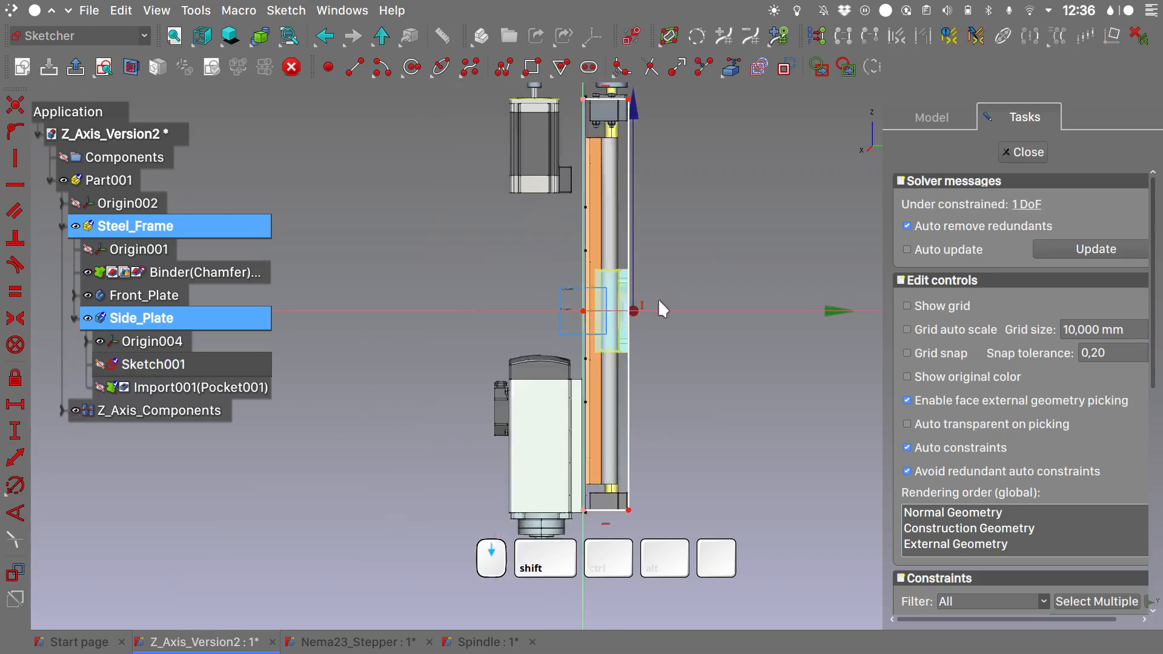
middle_drag(658, 285, 717, 257)
scroll(717, 257, up, 6)
click(76, 410)
click(733, 67)
click(674, 363)
click(636, 476)
click(631, 476)
key(c)
- Draw a vertical construction centreline between the rectangle's upper and lower edges and centre it with a symmetry constraint
key(q)
key(p)
key(shift+l)
click(786, 66)
click(582, 134)
middle_drag(595, 526, 577, 405)
click(566, 429)
right_click(656, 315)
middle_drag(636, 151, 639, 348)
scroll(570, 210, up, 6)
click(605, 210)
click(569, 210)
key(s)
scroll(557, 128, down, 6)
- Sketch a narrow tall rectangle symmetric about the centreline and set its overhang above the plate's upper edge to 3 mm
shift+click(786, 69)
shift+click(534, 68)
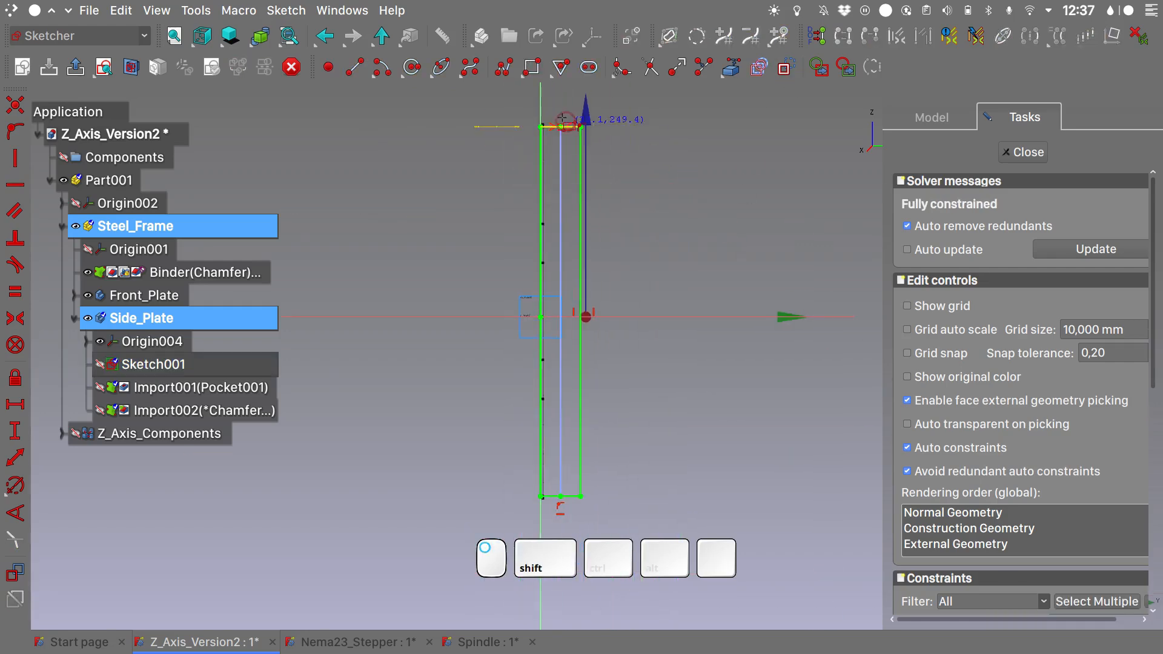
click(552, 110)
click(570, 513)
scroll(564, 97, up, 6)
click(495, 172)
click(593, 174)
text(si3)
key(Return)
- Set the narrow rectangle's overhang below the plate's lower edge to 3 mm and its width to 25 mm
scroll(546, 270, down, 8)
scroll(595, 411, up, 8)
click(581, 337)
click(615, 394)
text(i3)
key(Return)
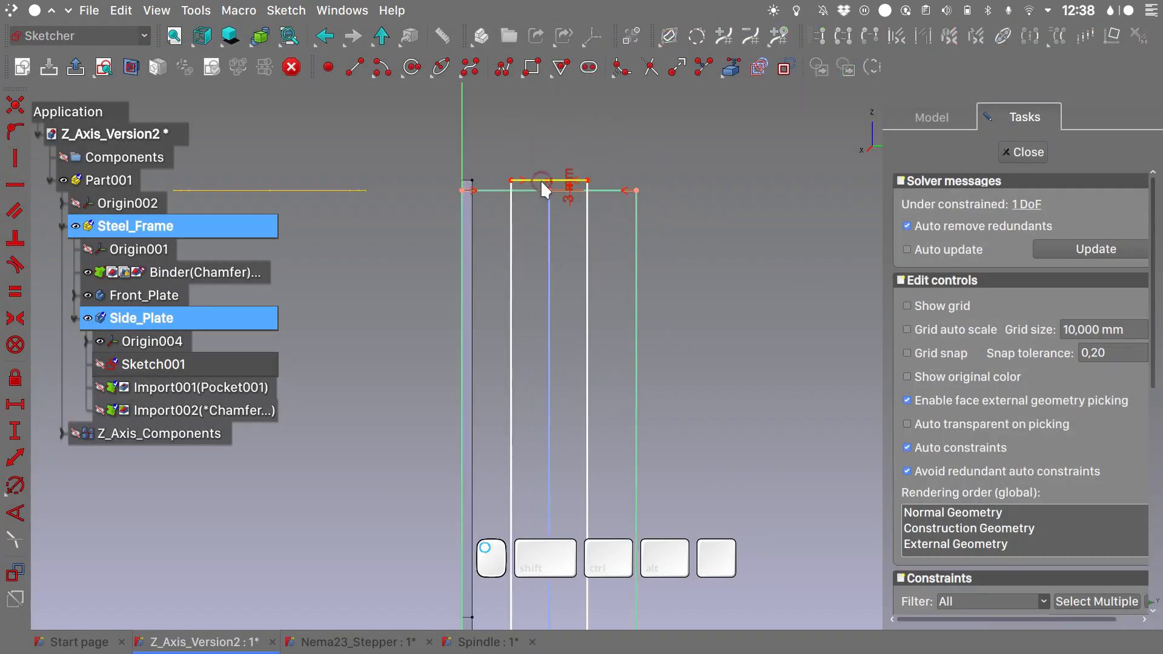
click(541, 181)
text(l35)
key(Return)
- Export the wide outer rectangle of Sketch001 as a separate profile
scroll(687, 200, down, 4)
scroll(594, 388, up, 5)
scroll(425, 402, down, 6)
shift+middle_drag(596, 212, 670, 353)
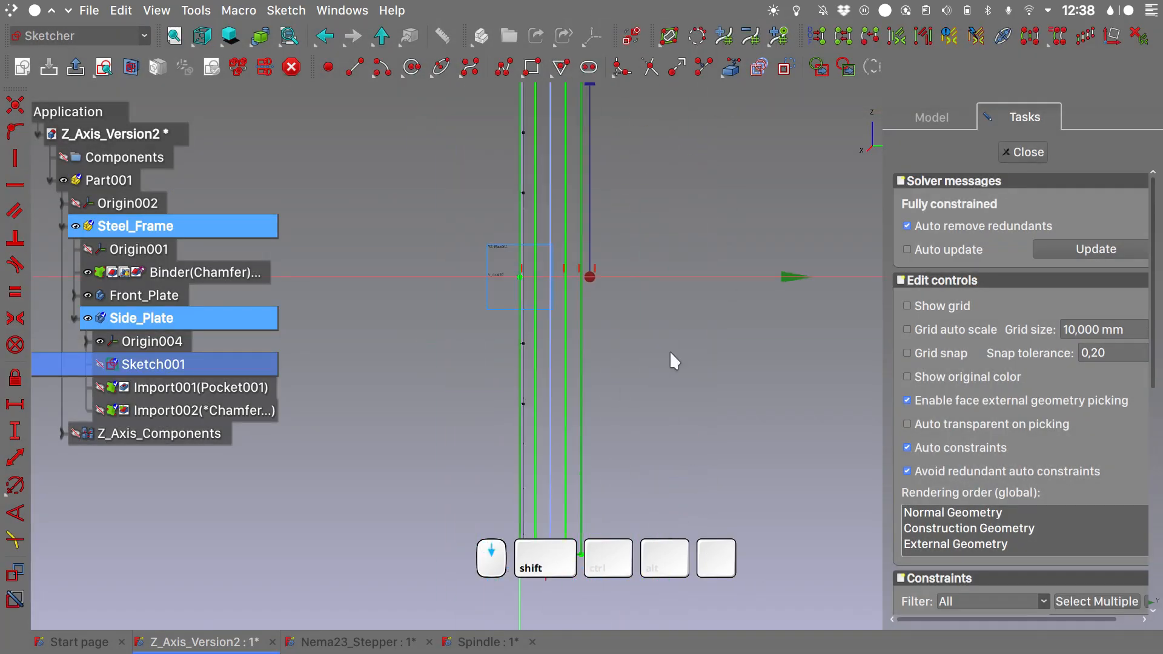
scroll(670, 353, down, 3)
scroll(608, 125, up, 7)
click(591, 118)
click(614, 191)
- Export the narrow centred rectangle as a second separate profile and close the sketch
scroll(613, 200, down, 8)
scroll(609, 400, up, 10)
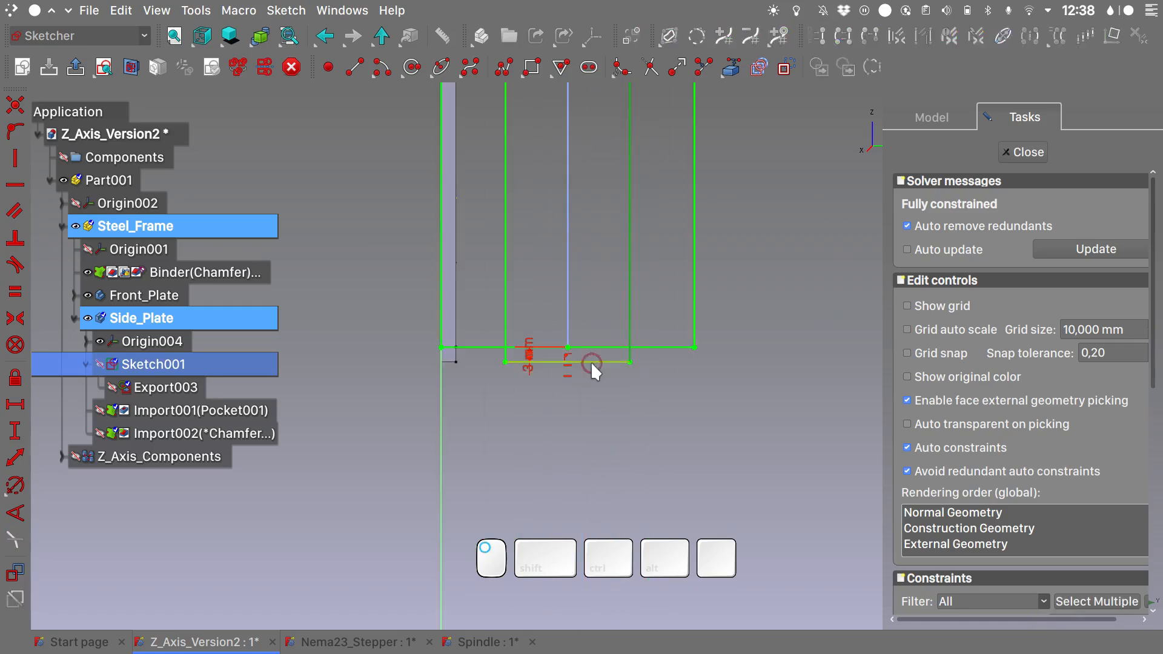
click(590, 361)
click(505, 339)
key(e)
click(772, 381)
scroll(772, 382, down, 6)
shift+middle_drag(786, 187, 632, 366)
scroll(631, 366, down, 2)
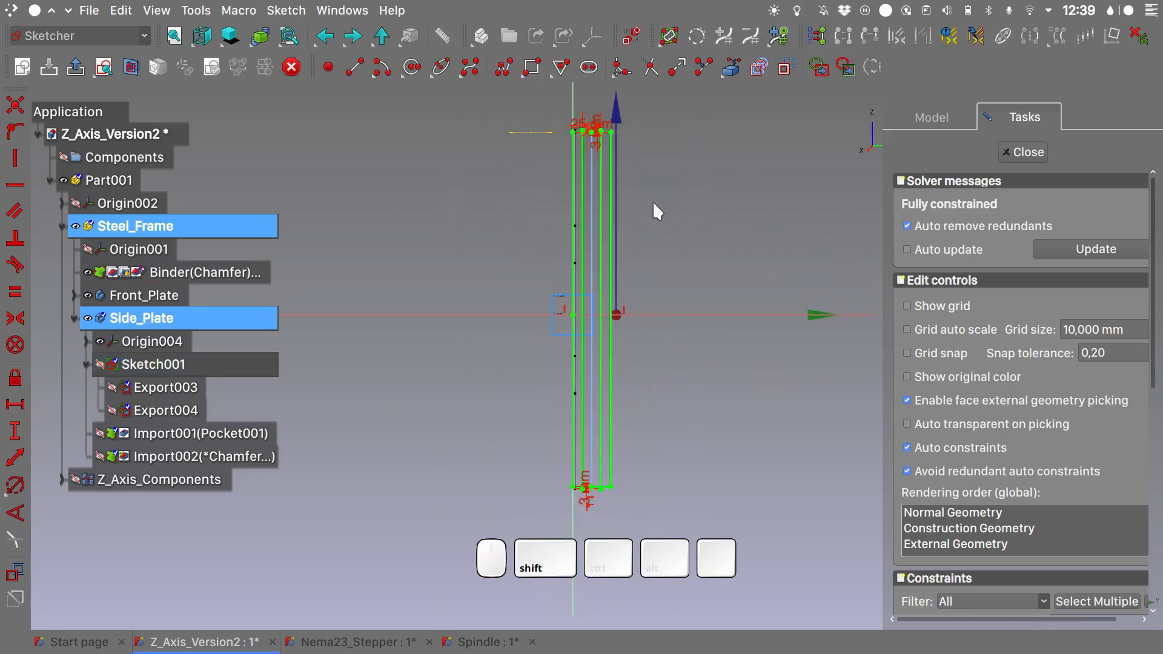
alt+middle_drag(615, 221, 490, 310)
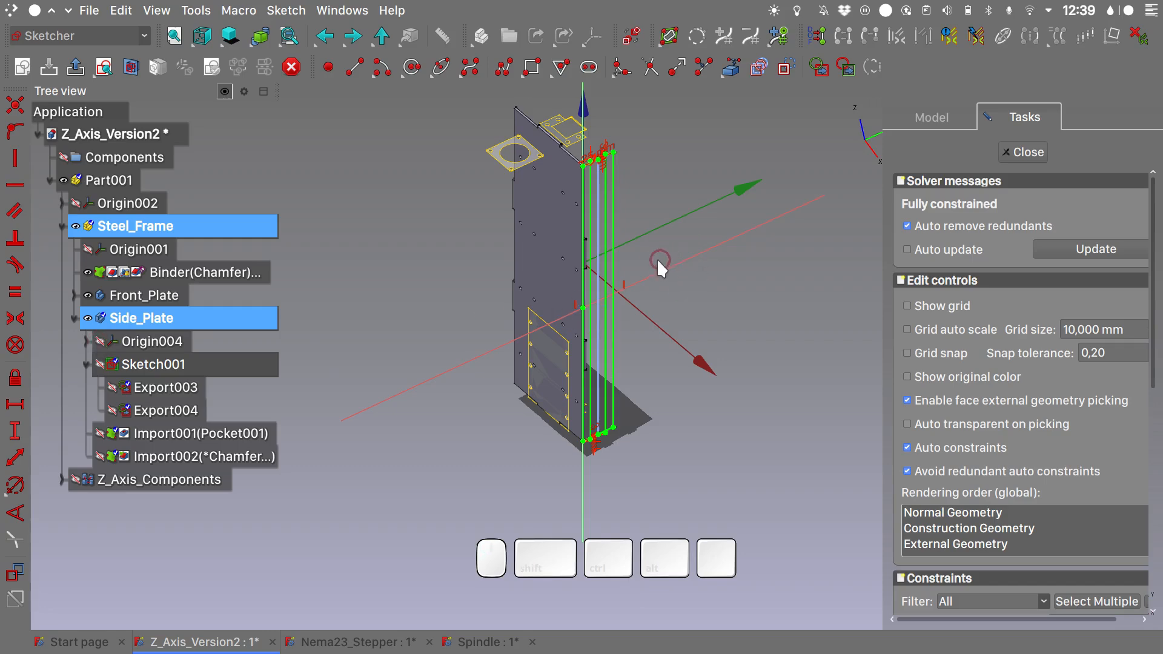
scroll(654, 233, up, 1)
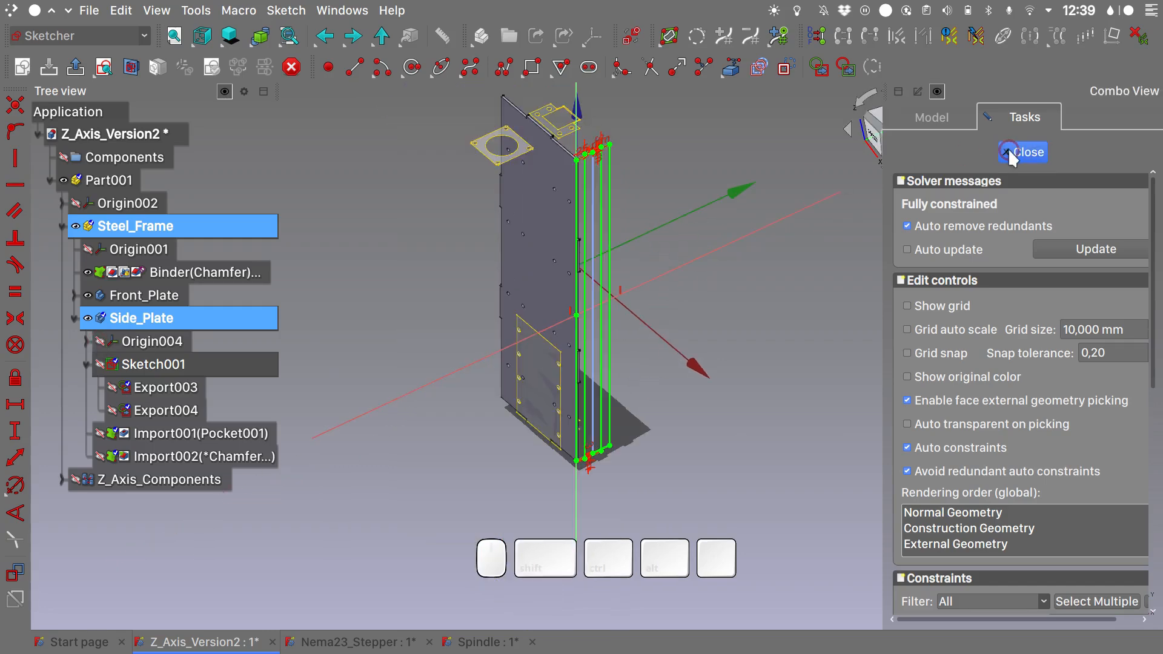
key(Escape)
- Pad the Export003 profile by 3 mm to form the side plate
click(167, 385)
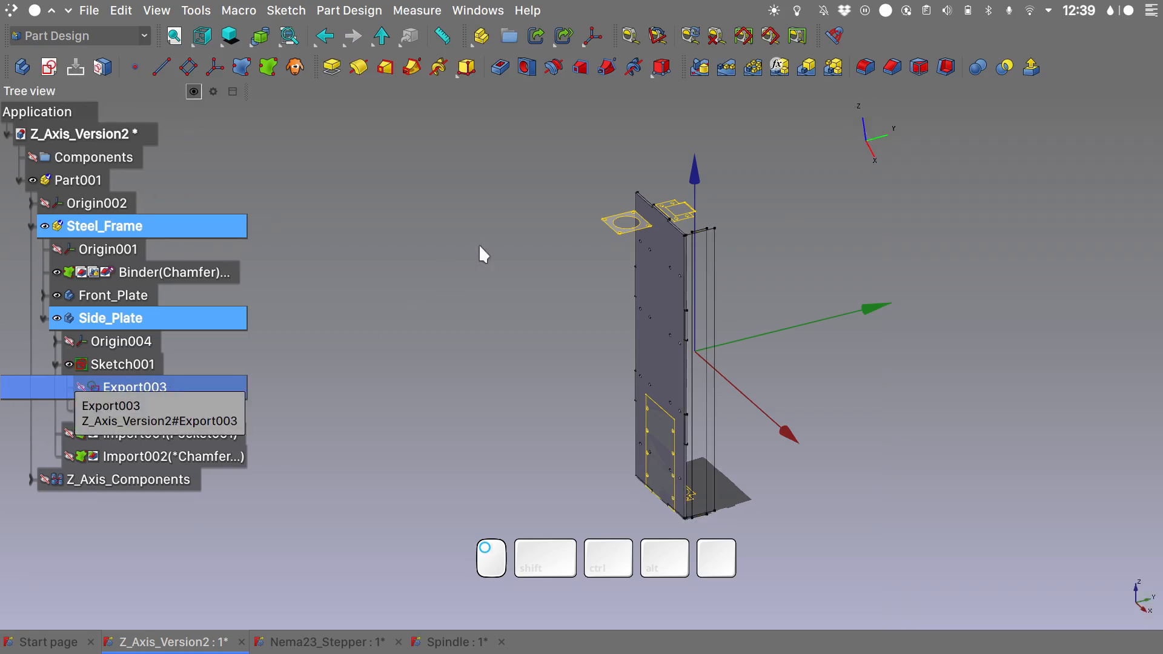
click(327, 68)
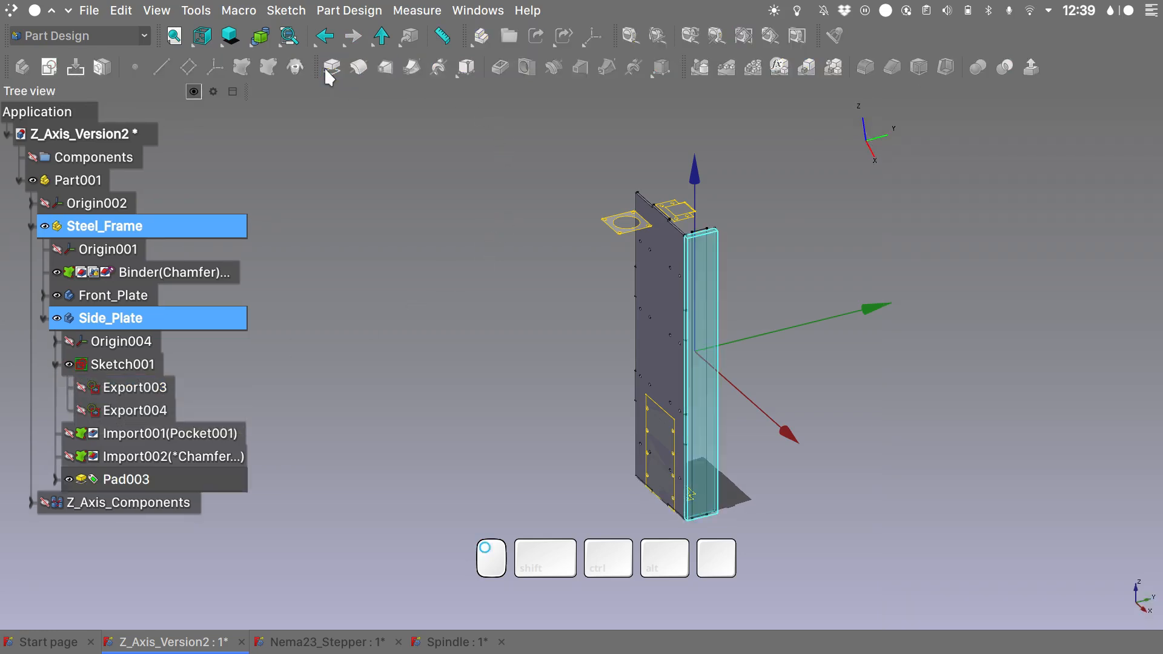
text(3)
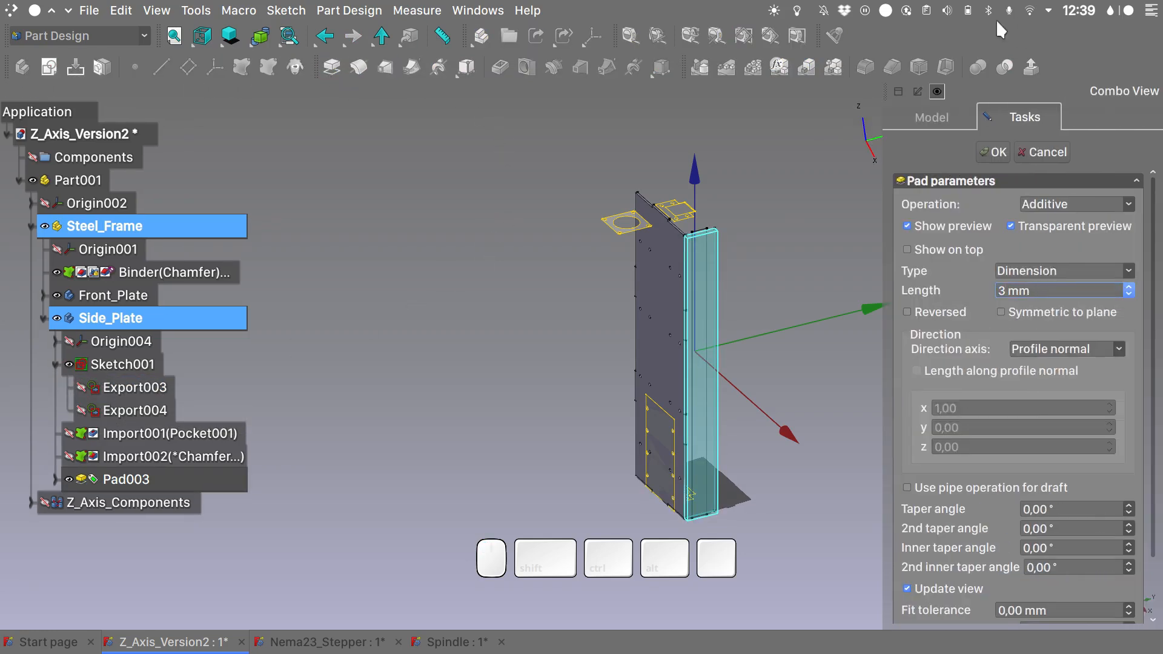
click(993, 152)
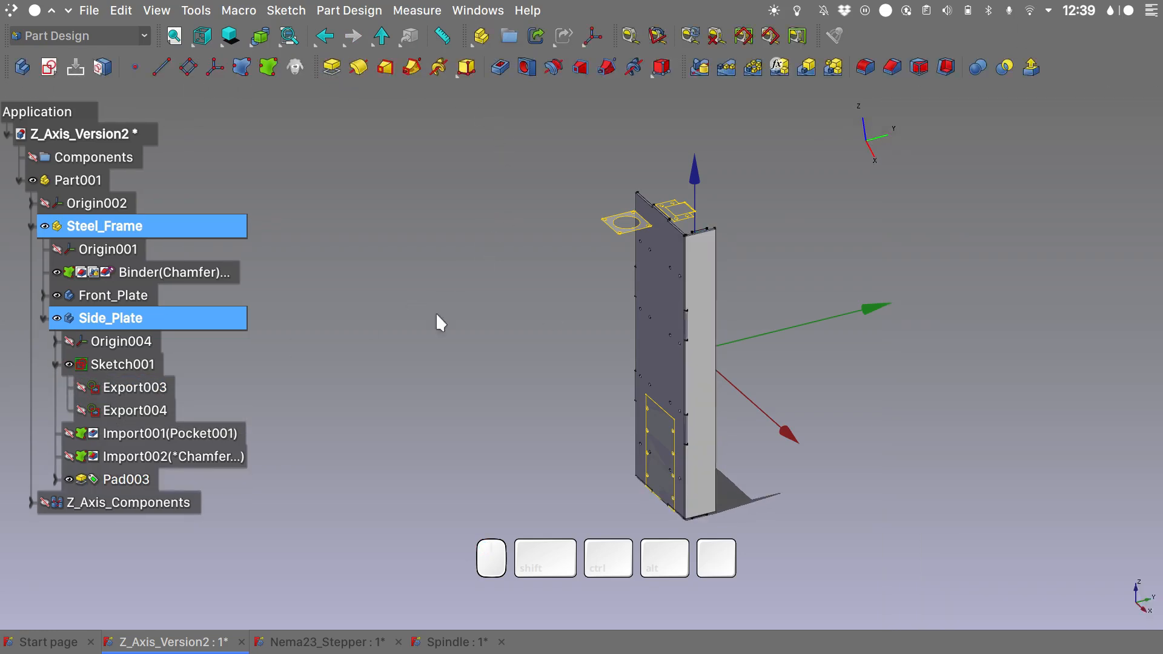
- Pad the Export004 profile by 3 mm to add the end tabs
click(138, 410)
click(336, 64)
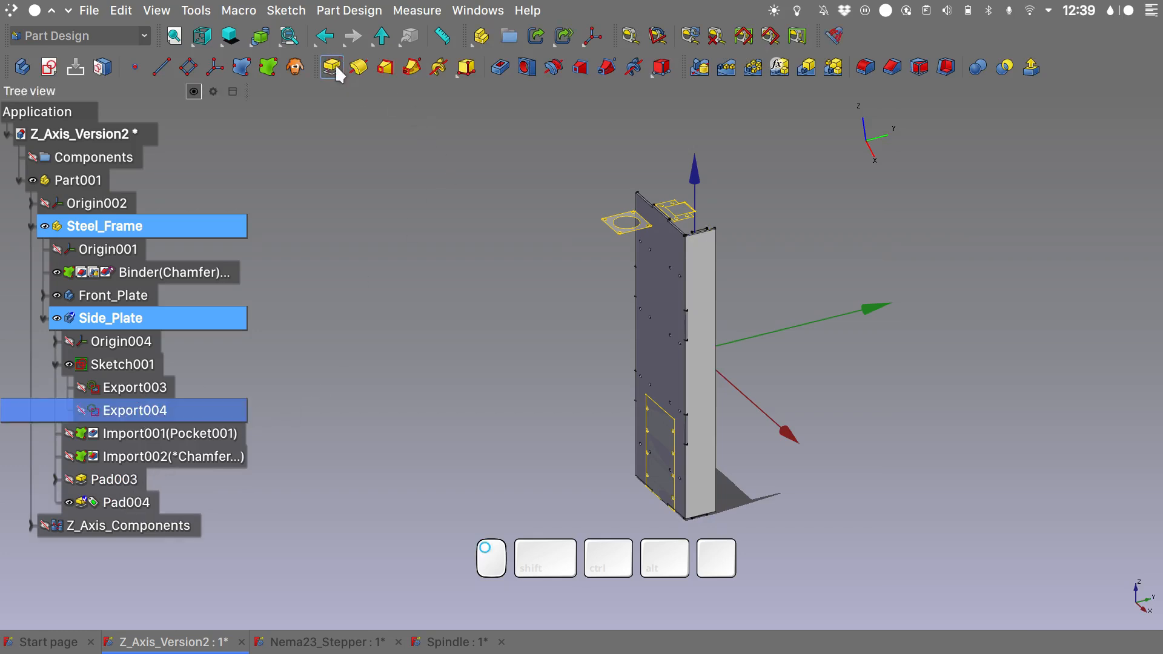
text(3)
key(Return)
click(981, 155)
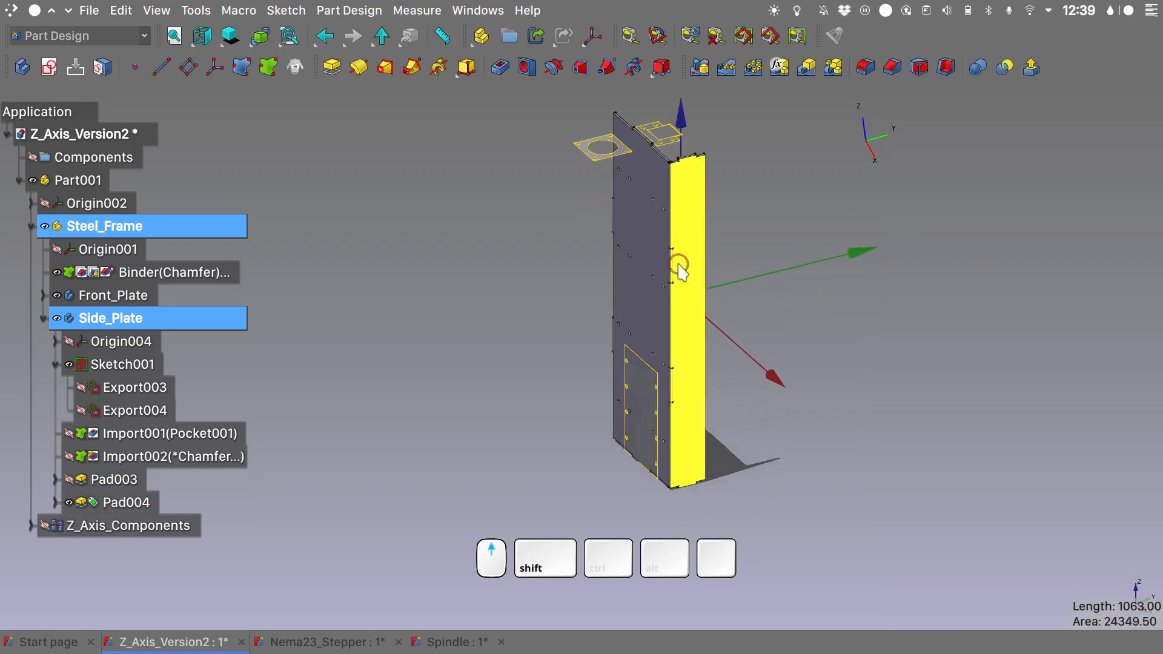
- Hide Side_Plate and create a sub-shape binder from the outer faces of the Front_Plate's two edge tabs on the Side_Plate side
scroll(682, 278, down, 5)
alt+shift+drag(679, 265, 815, 282)
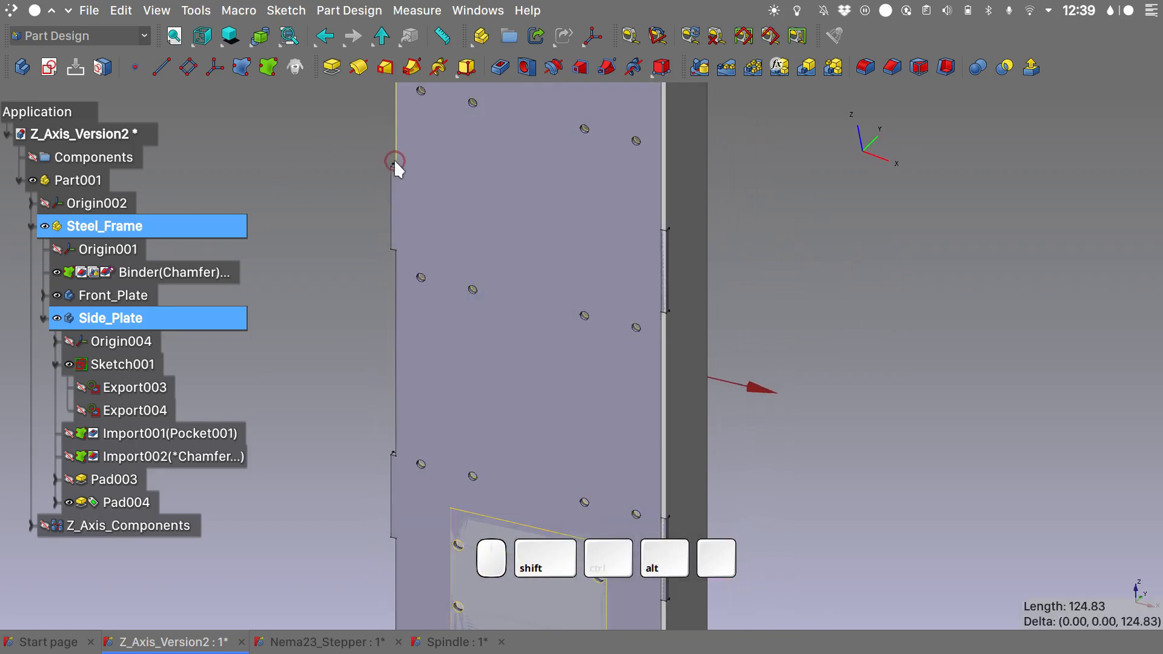
middle_drag(795, 293, 781, 297)
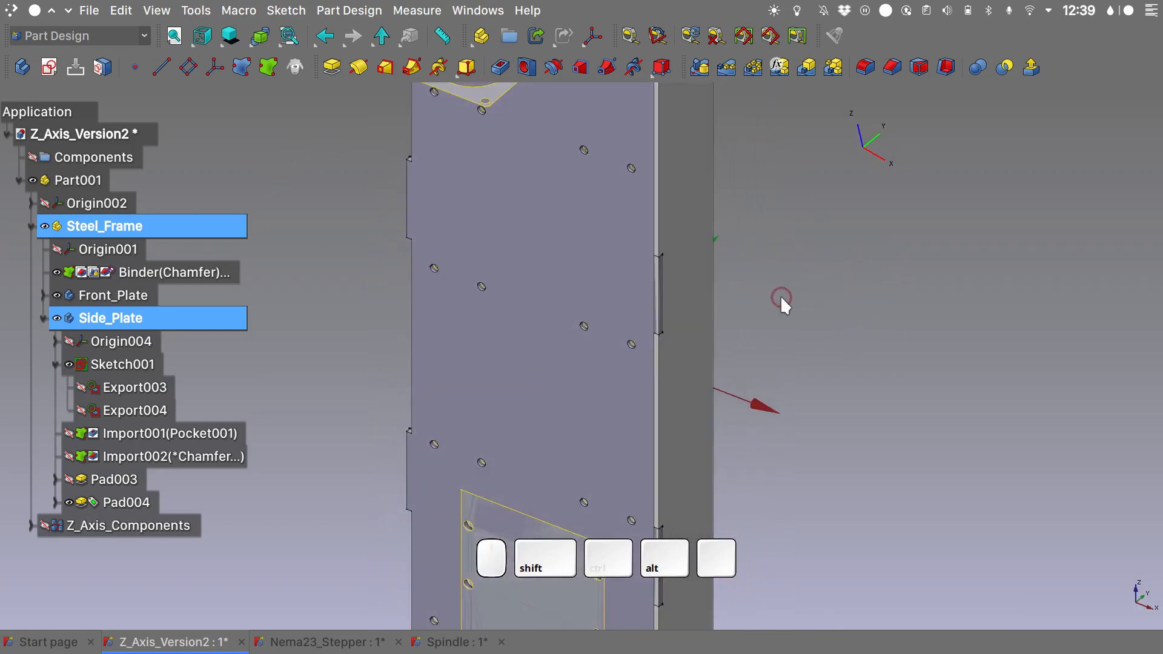
click(56, 319)
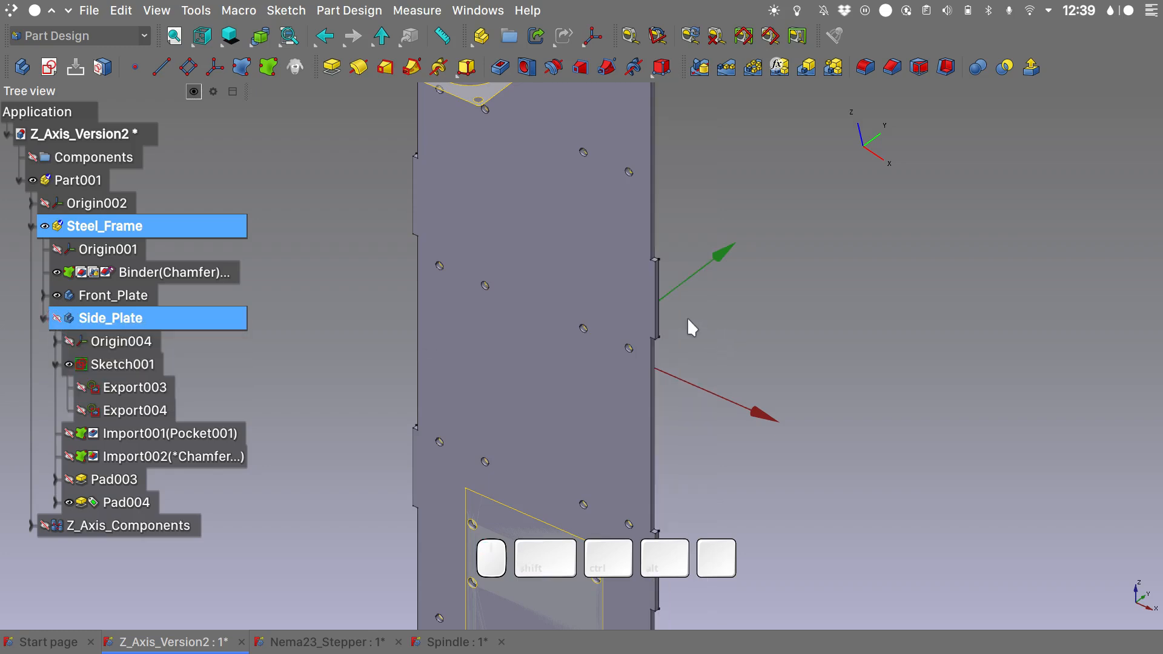
scroll(652, 315, down, 3)
scroll(652, 315, down, 3)
shift+middle_drag(652, 315, 648, 243)
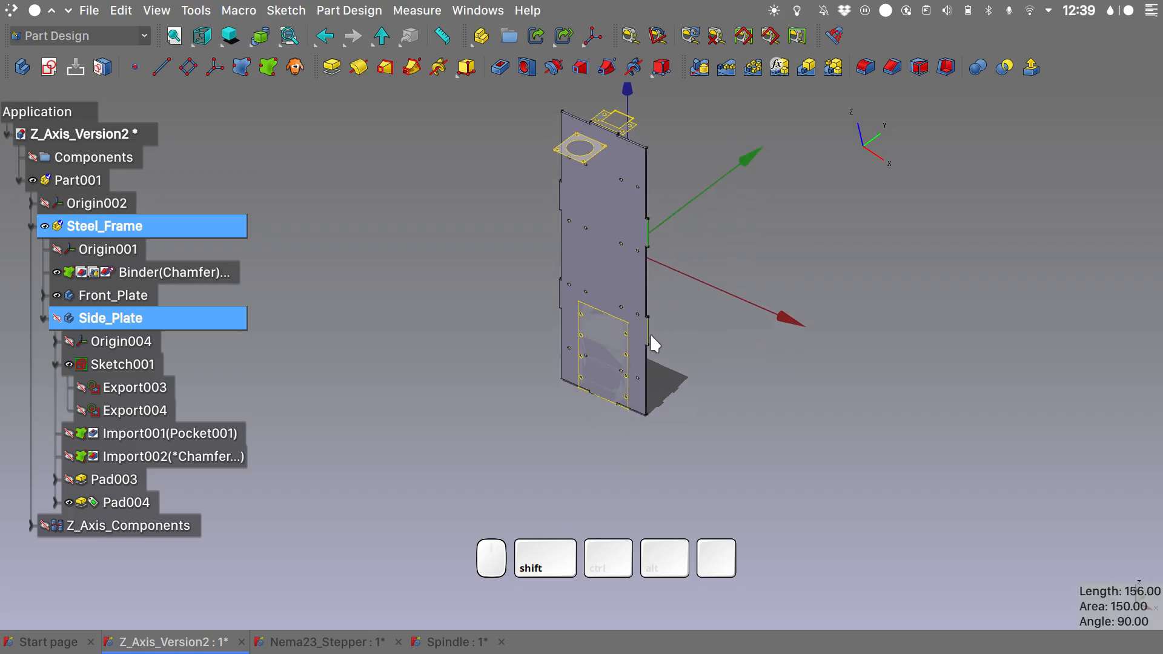
scroll(651, 335, up, 5)
ctrl+click(617, 339)
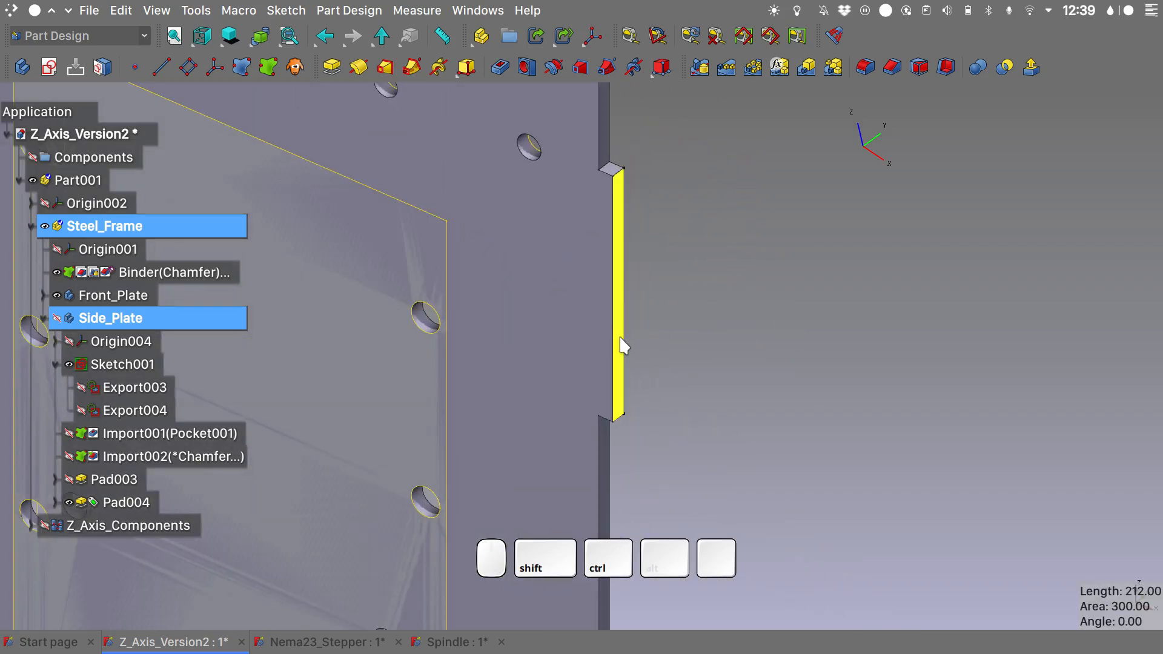
ctrl+click(621, 342)
scroll(621, 338, down, 10)
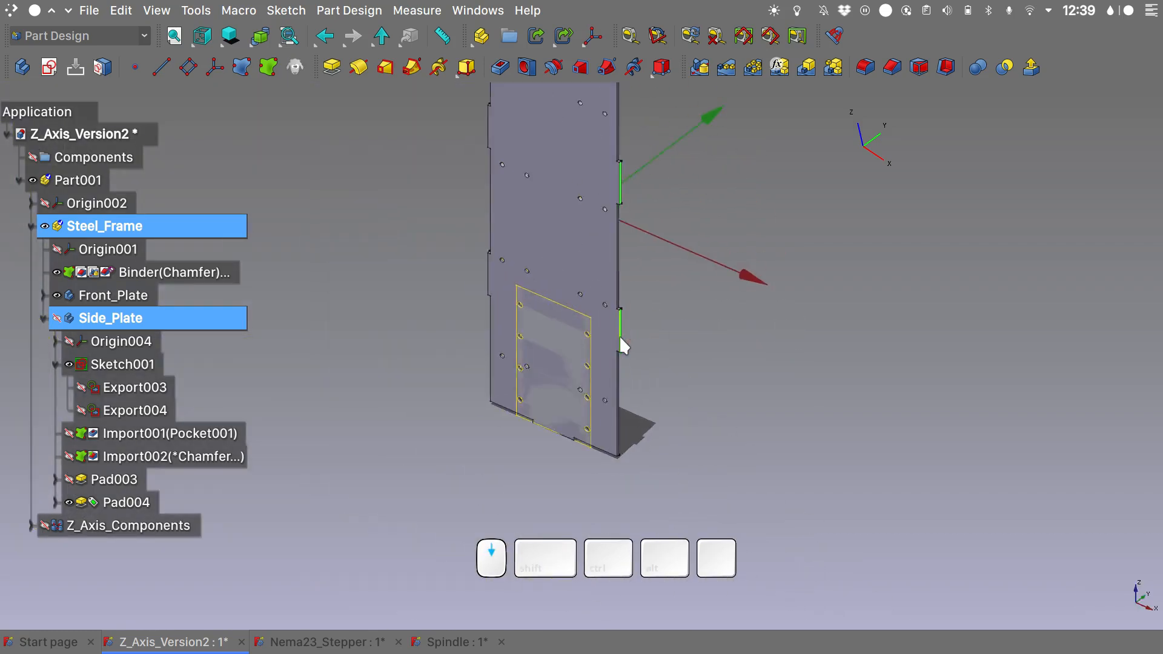
click(275, 71)
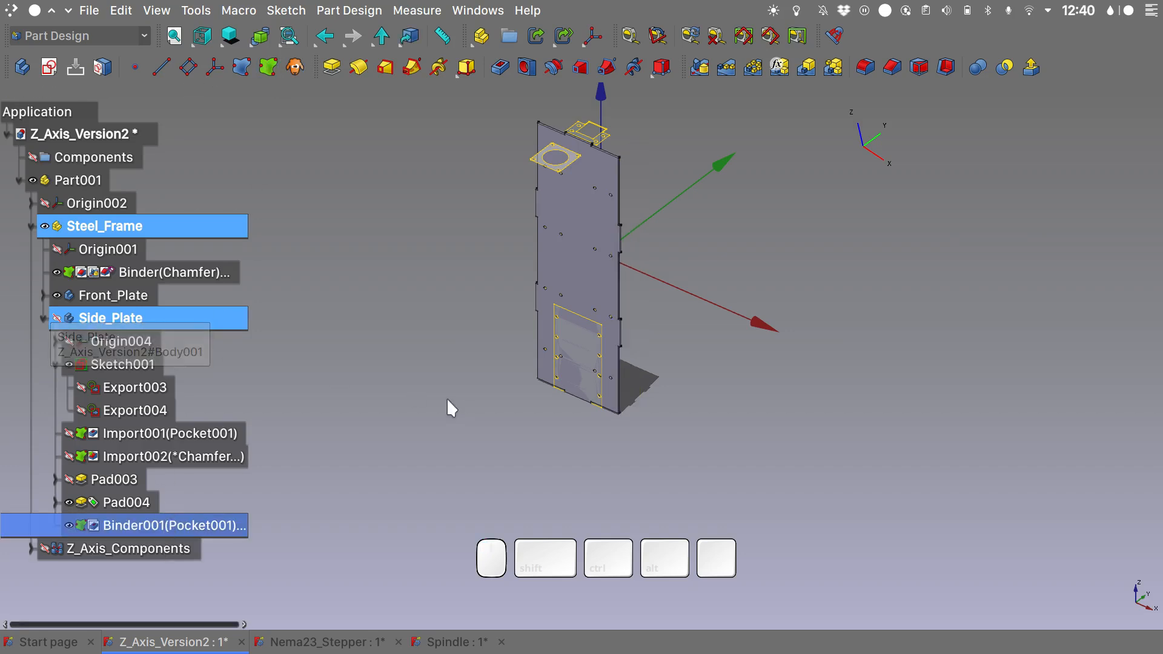
- Show Side_Plate and pocket the tab binder 5 mm into it, using a 0.1 mm fit tolerance and Intersection fit join type
click(57, 318)
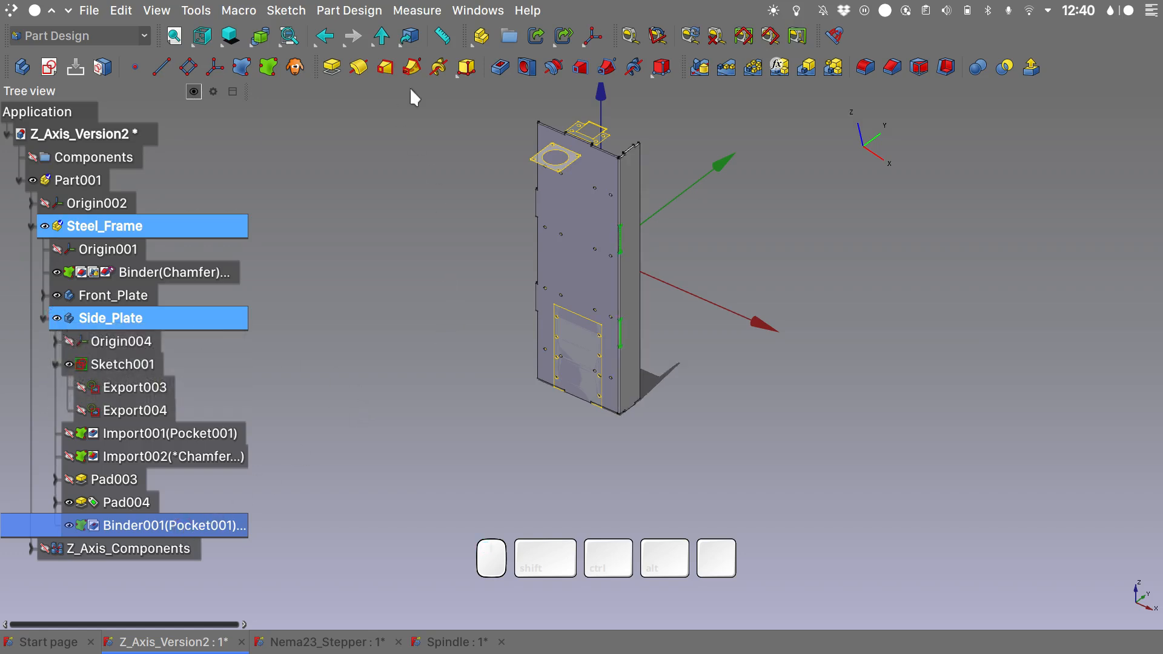
click(499, 68)
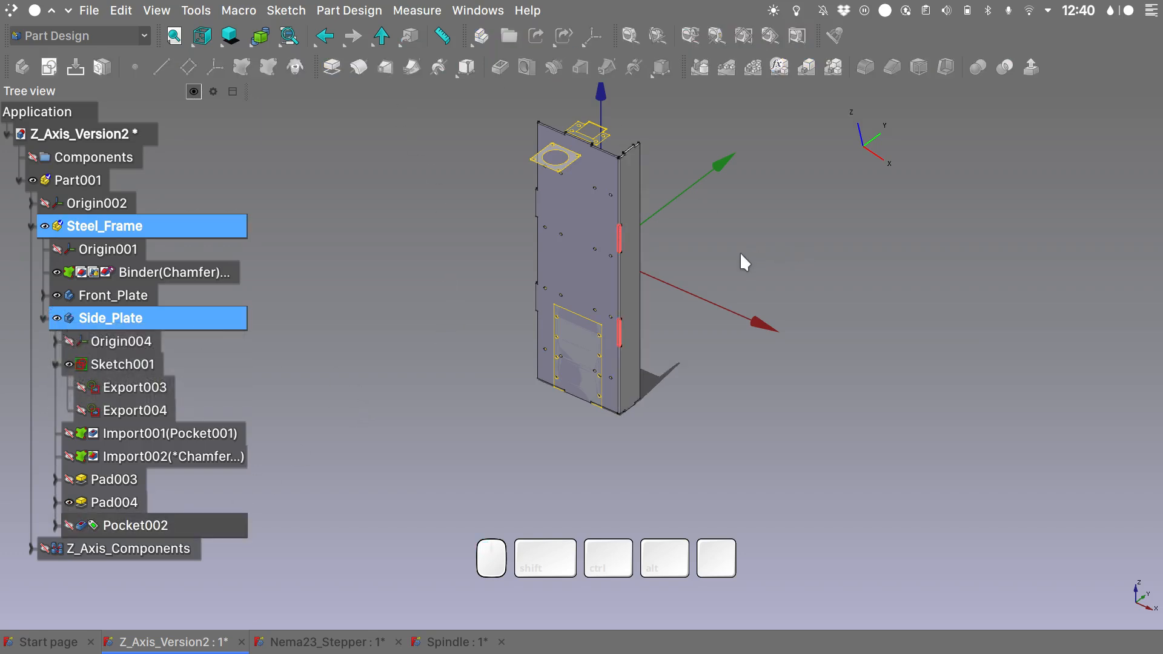
scroll(644, 274, up, 5)
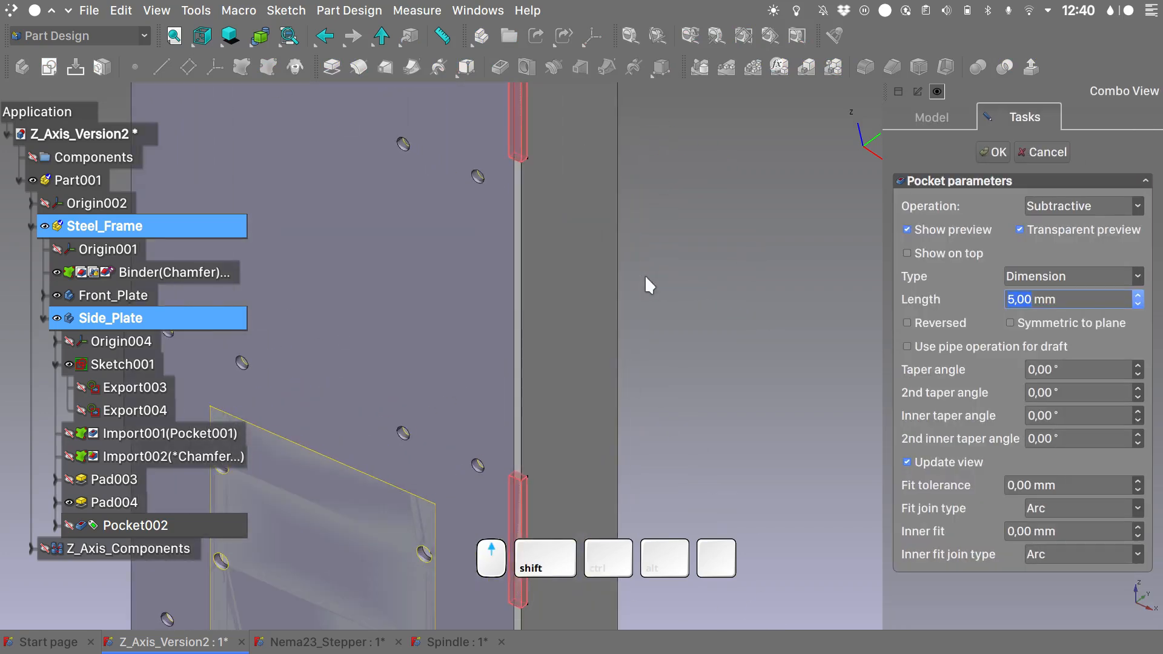
click(999, 156)
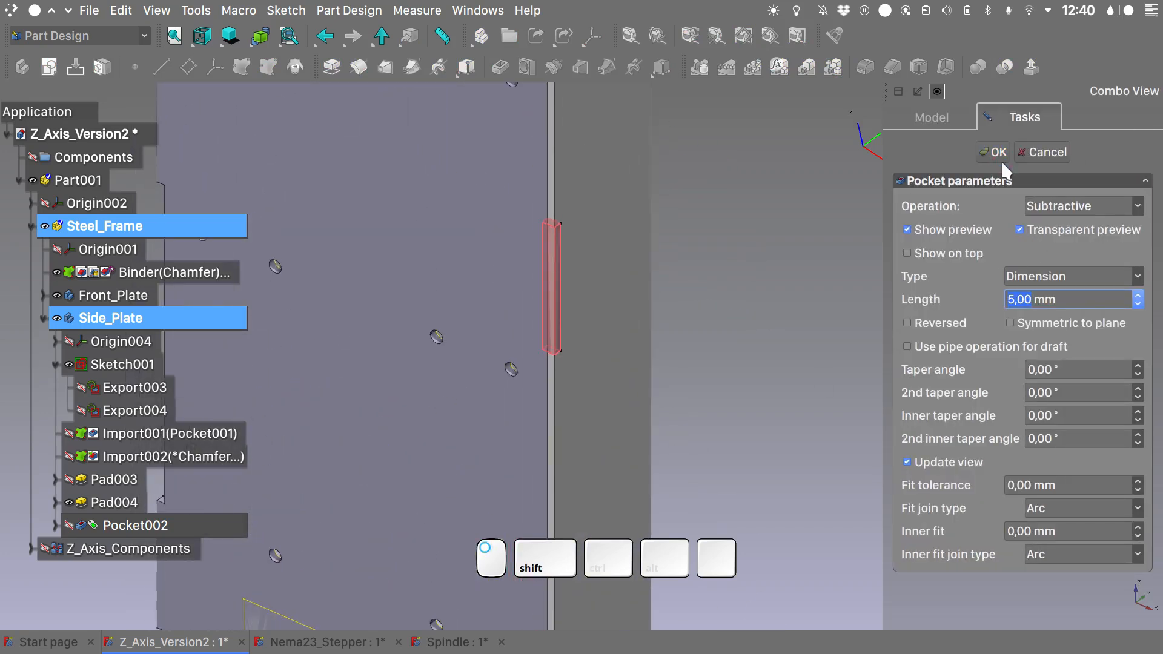
click(1030, 483)
key(BackSpace)
text(1)
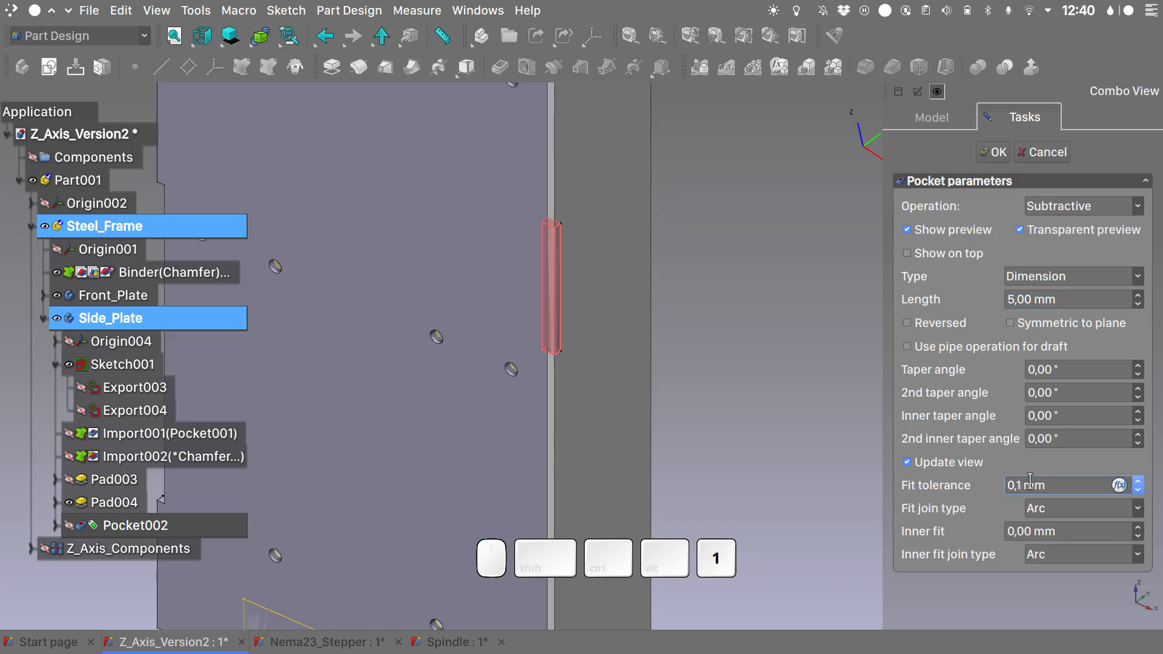
click(1055, 509)
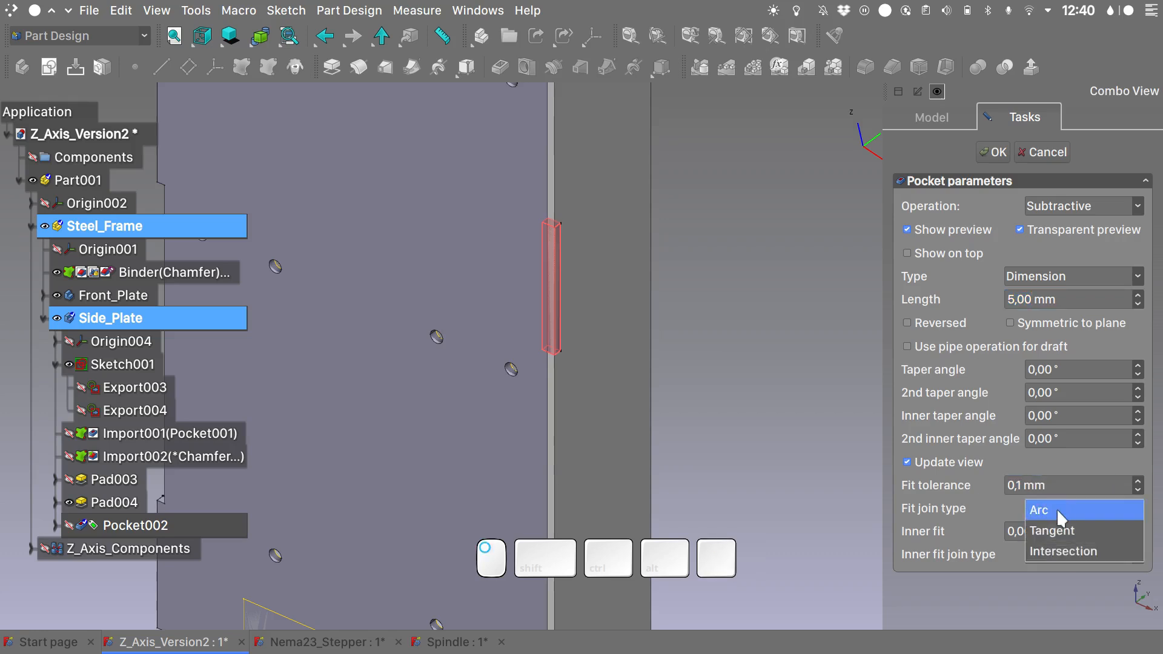
click(1065, 554)
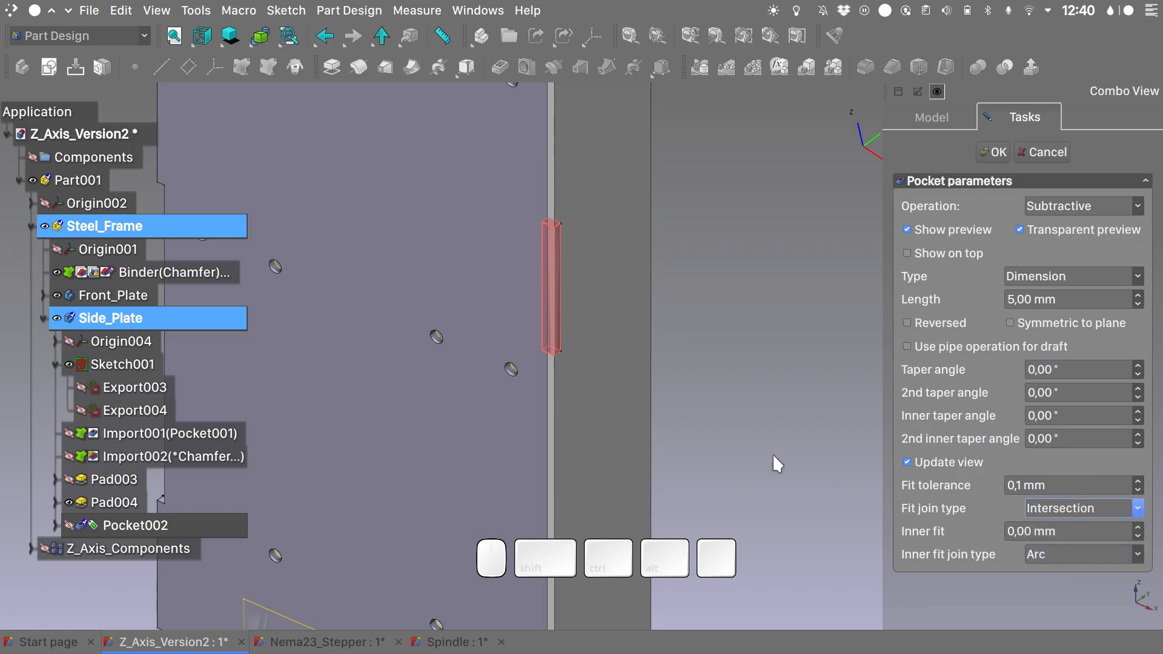
click(987, 150)
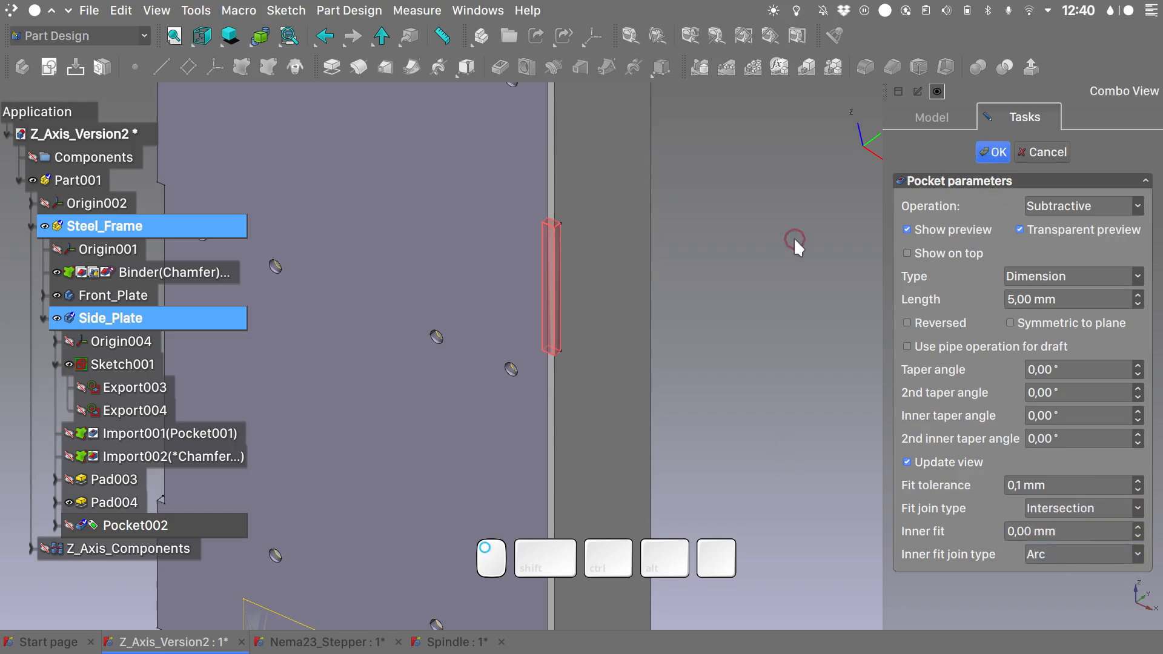
scroll(794, 239, down, 5)
shift+middle_drag(794, 239, 737, 274)
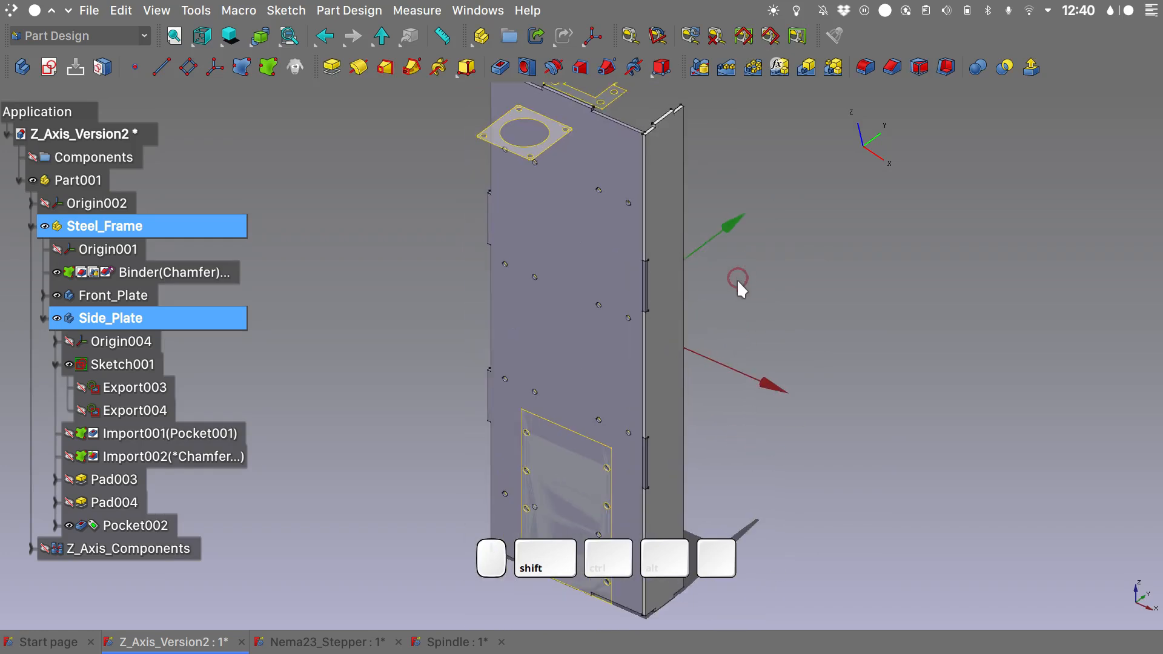
- Set the Side_Plate body's shape color to the custom red #ff2d1a
ctrl+click(142, 319)
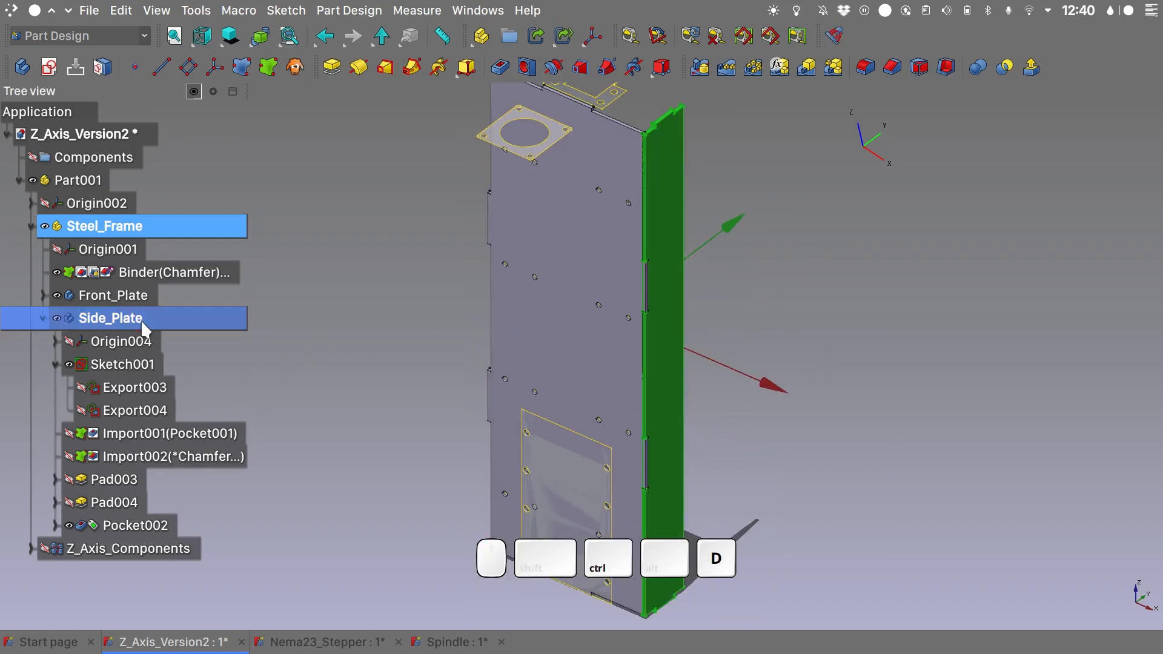
key(ctrl+d)
click(1104, 289)
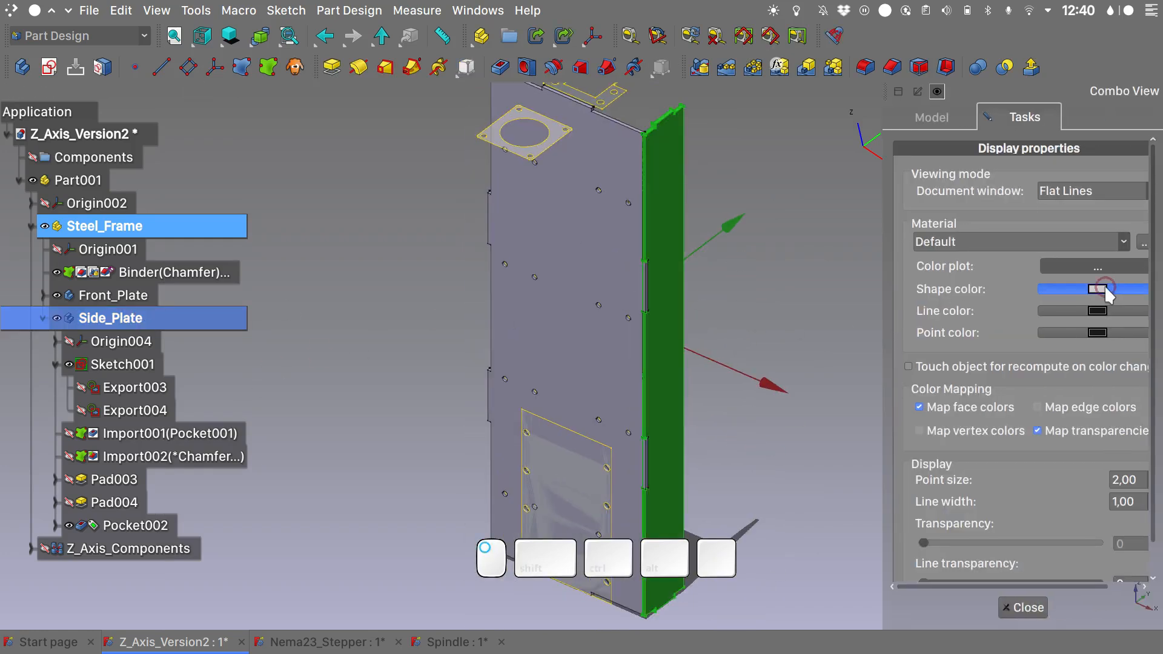
click(431, 374)
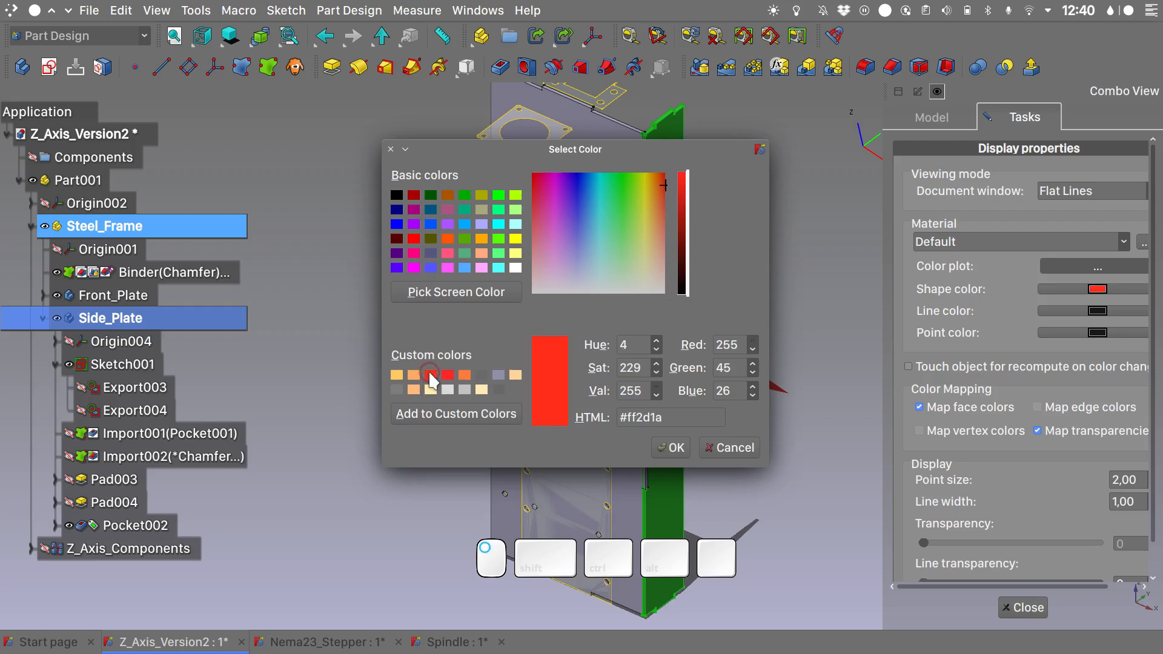
click(673, 447)
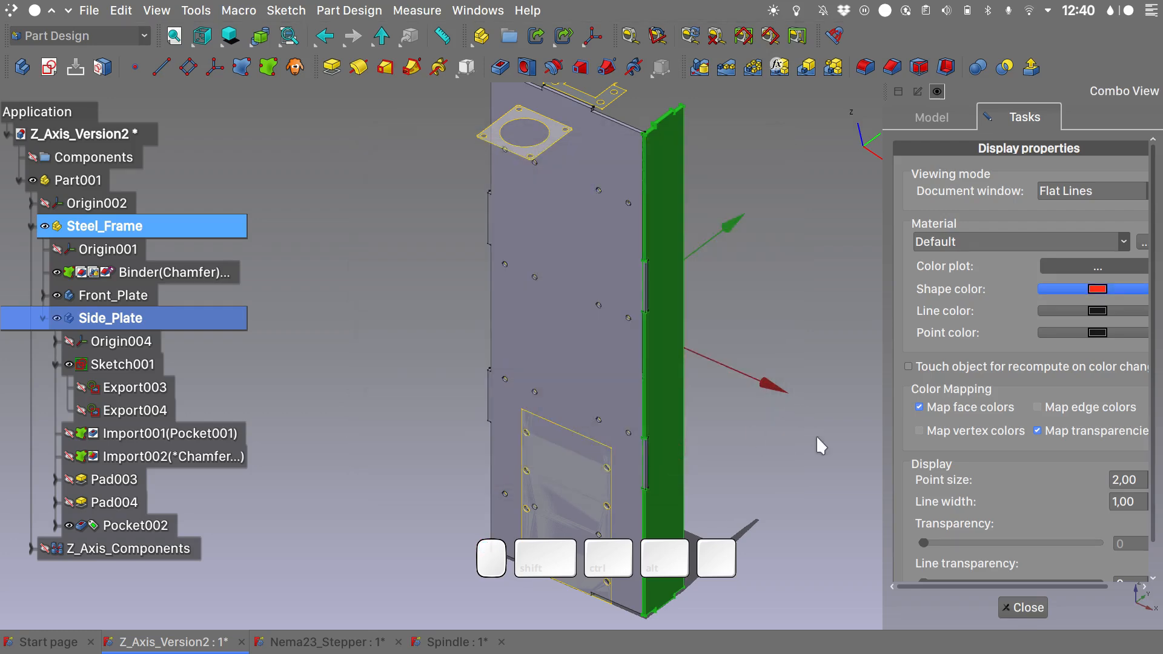
click(815, 437)
- Create a link of Side_Plate and move it into the Steel_Frame part
alt+shift+drag(701, 306, 812, 400)
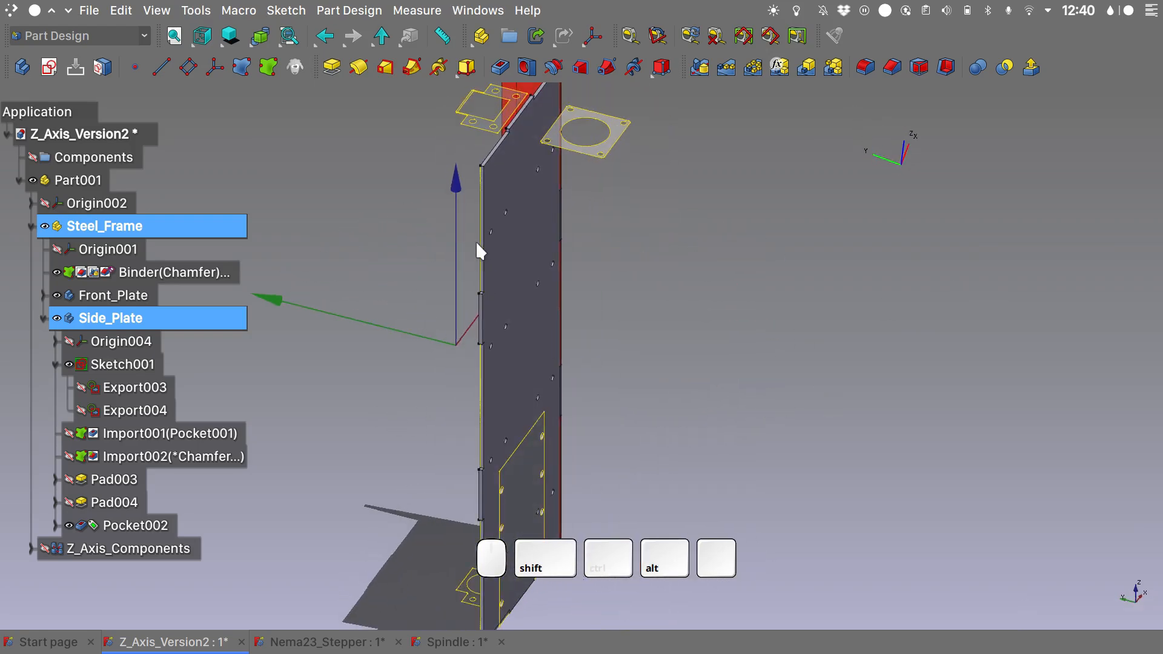
alt+shift+drag(649, 320, 281, 378)
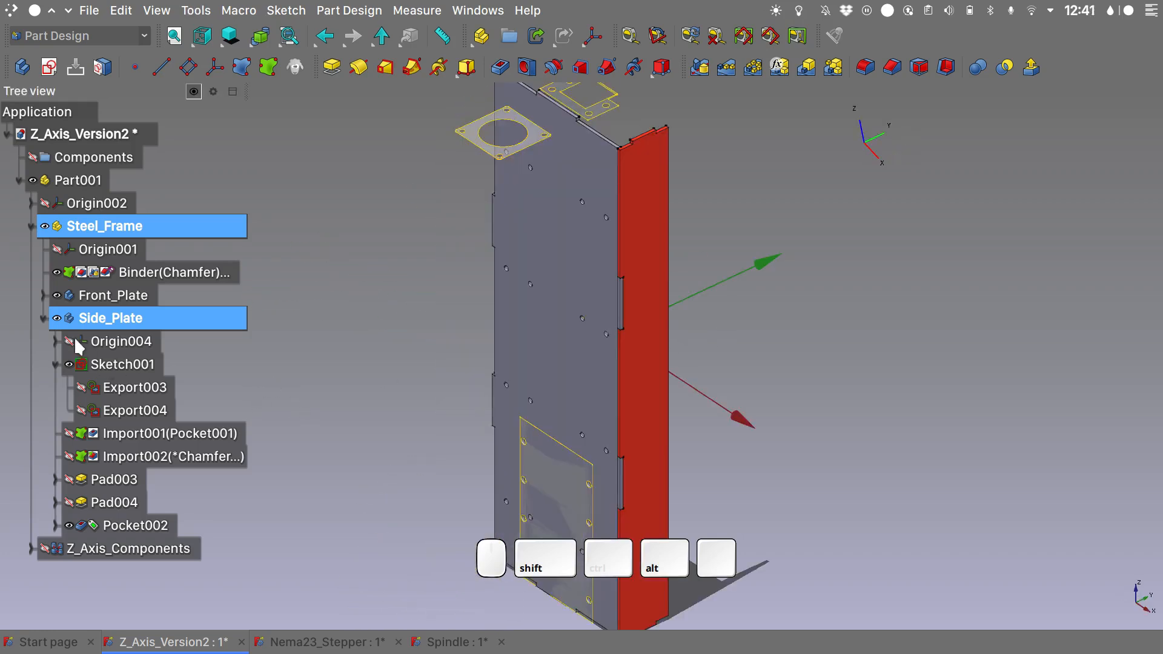
click(43, 320)
click(152, 320)
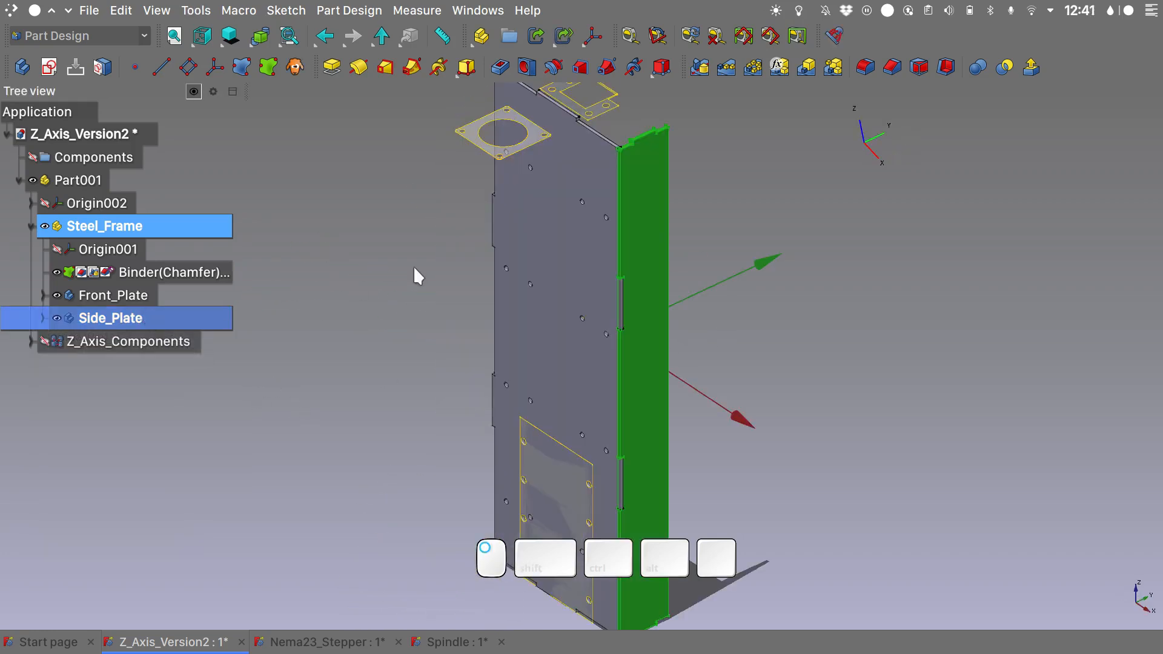
click(537, 38)
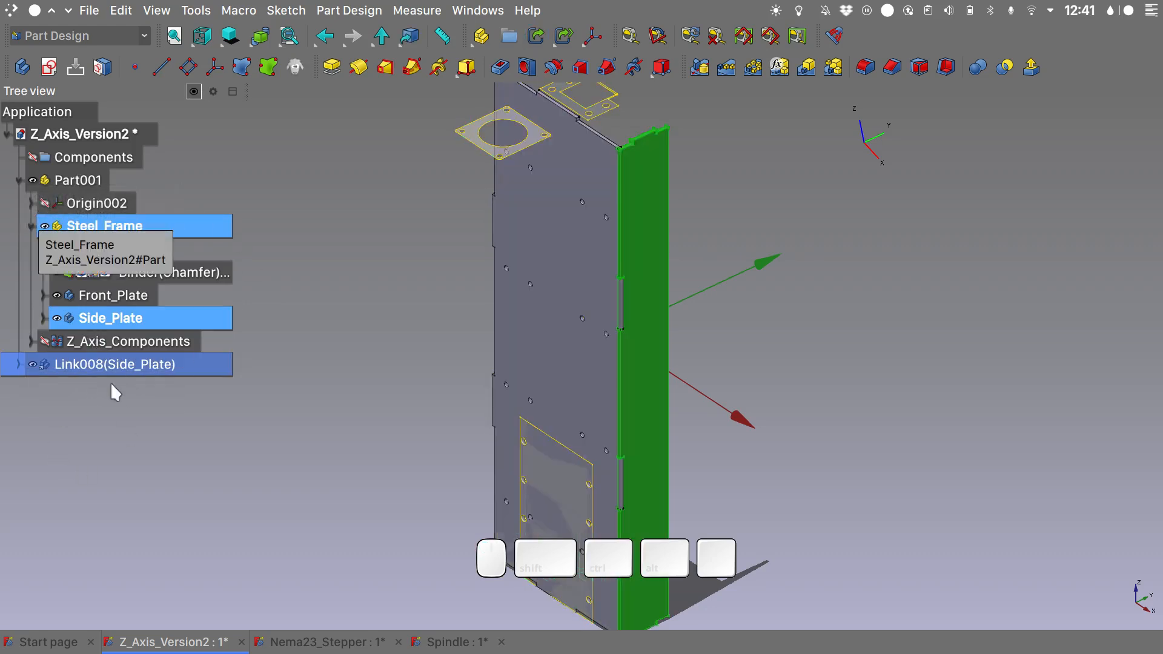
drag(99, 367, 138, 230)
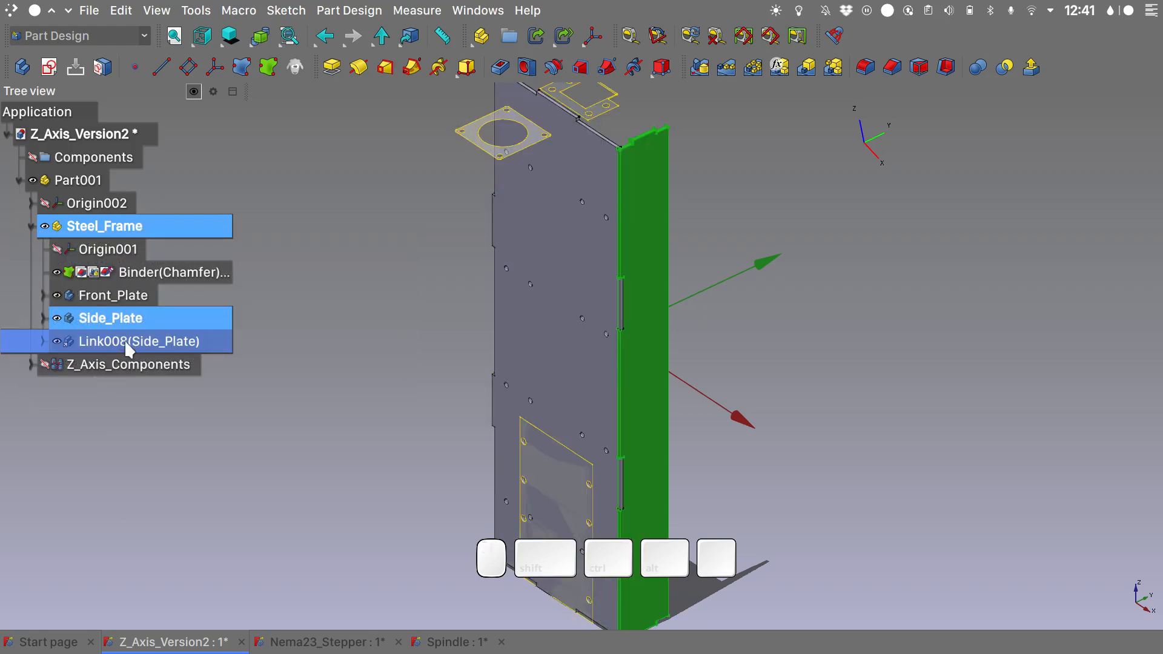
- Set the Side_Plate link's X position to -80 mm, placing it at the Front_Plate's opposite edge
middle_drag(449, 345, 815, 373)
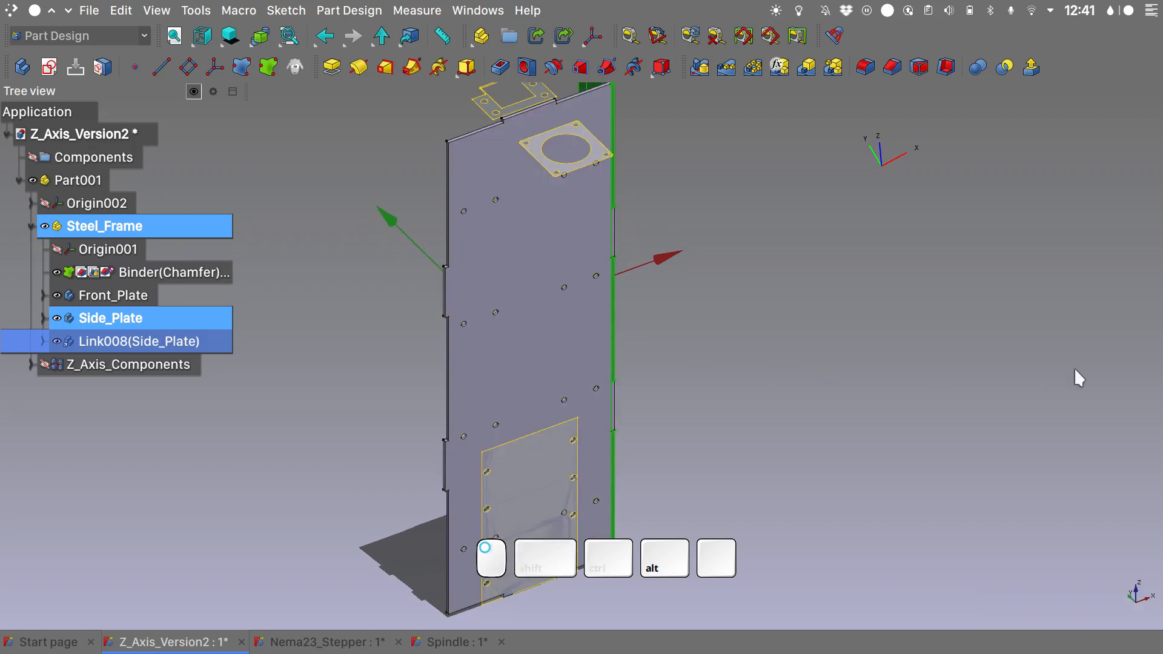
mouse_move(1161, 376)
click(1044, 317)
text(-77)
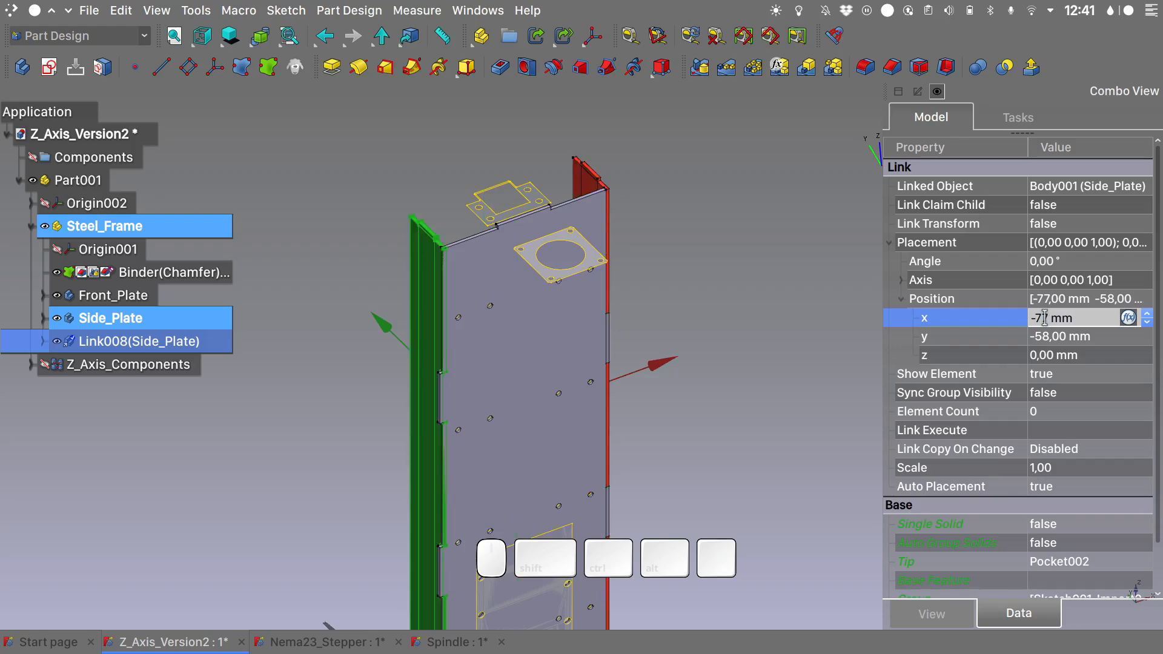
alt+middle_drag(568, 385, 346, 433)
scroll(440, 309, up, 5)
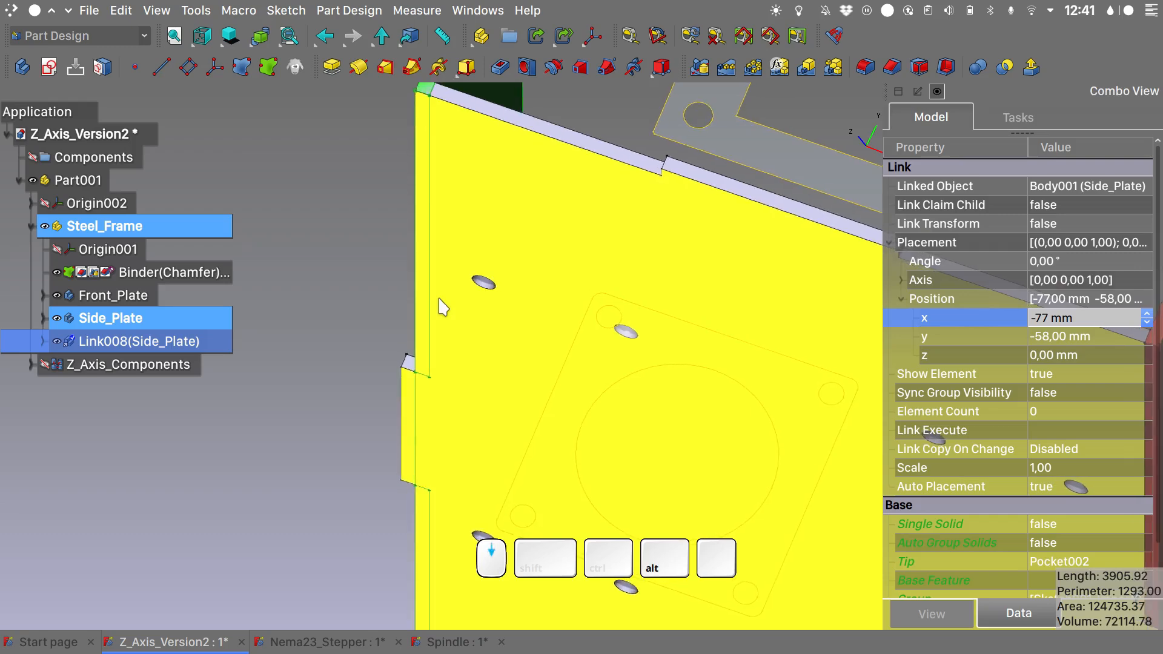
scroll(440, 309, down, 3)
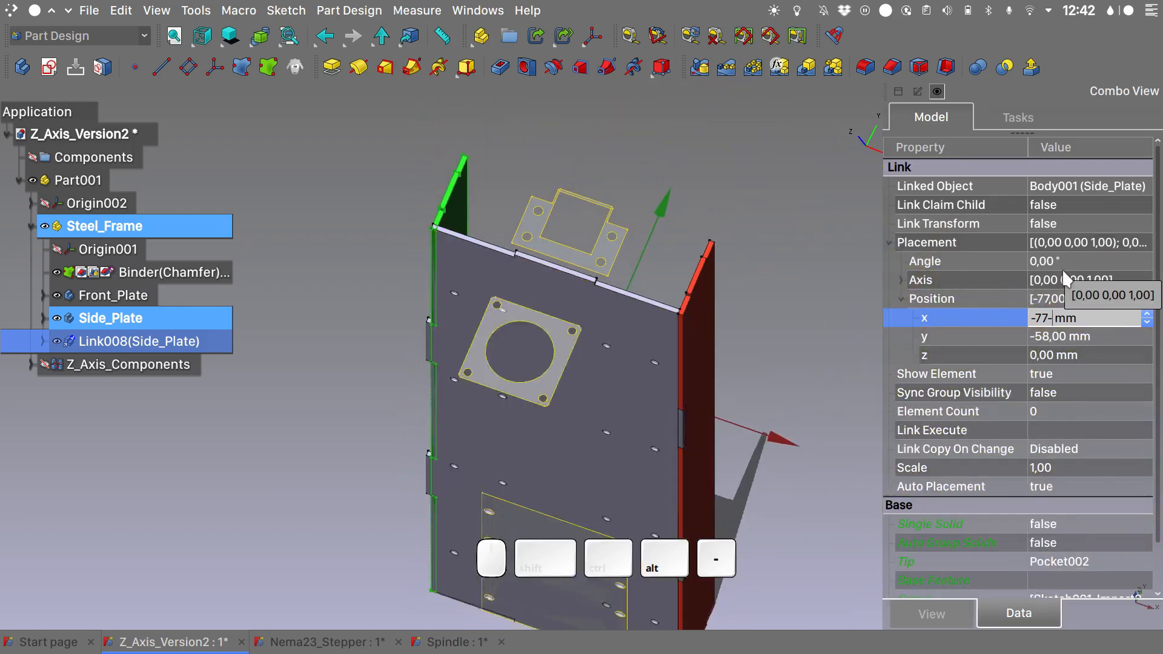
key(Down)
key(Down)
key(Down)
key(Return)
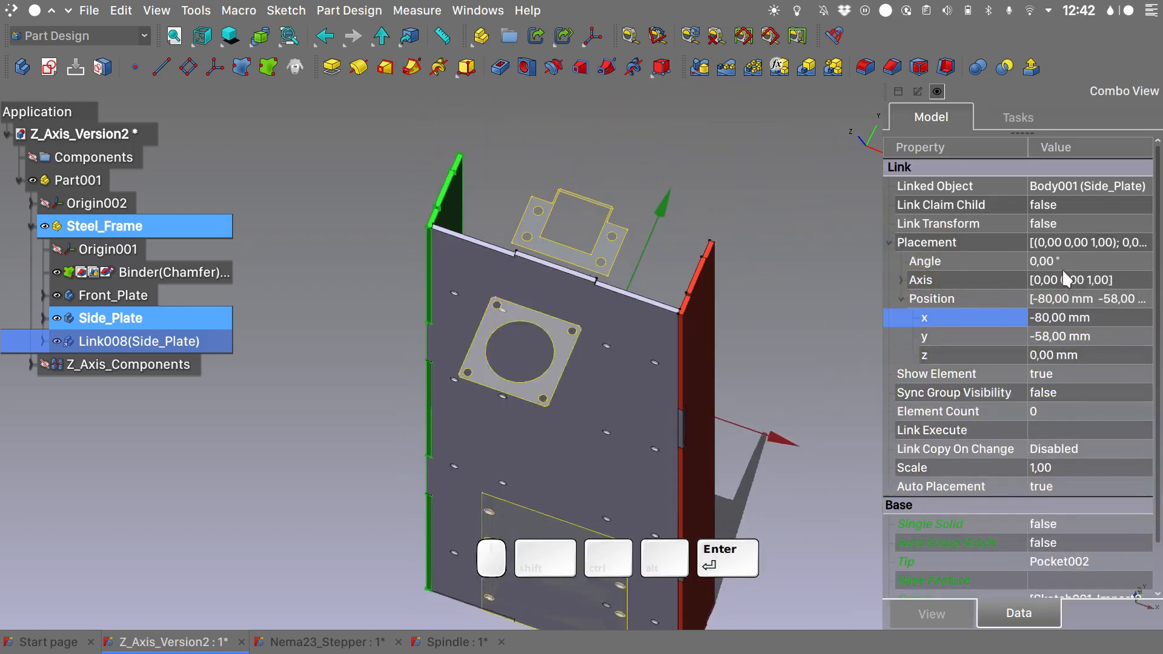
click(740, 262)
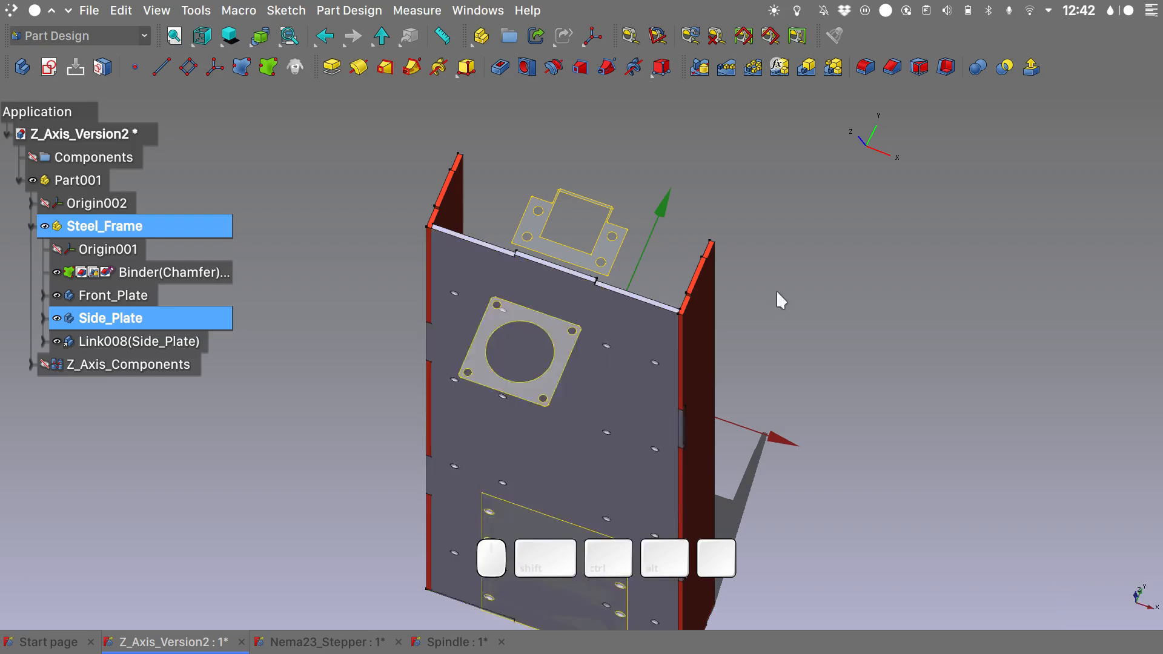
- Show Z_Axis_Components together with the steel frame and inspect the assembly from below
key(alt)
alt+drag(579, 285, 649, 398)
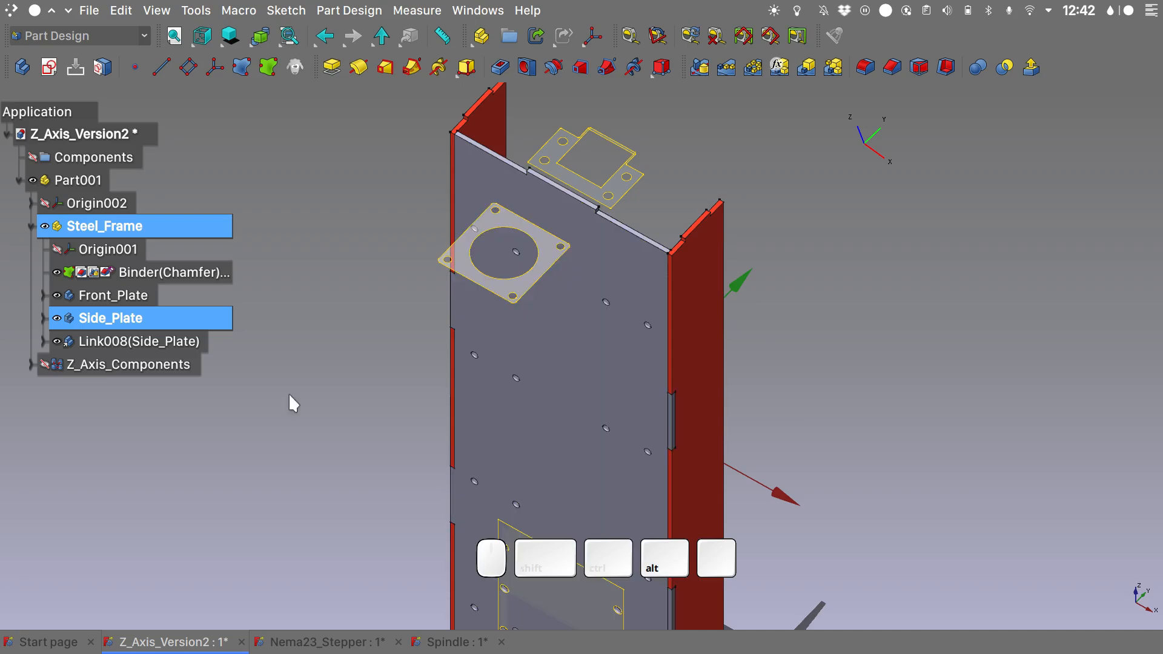
click(44, 364)
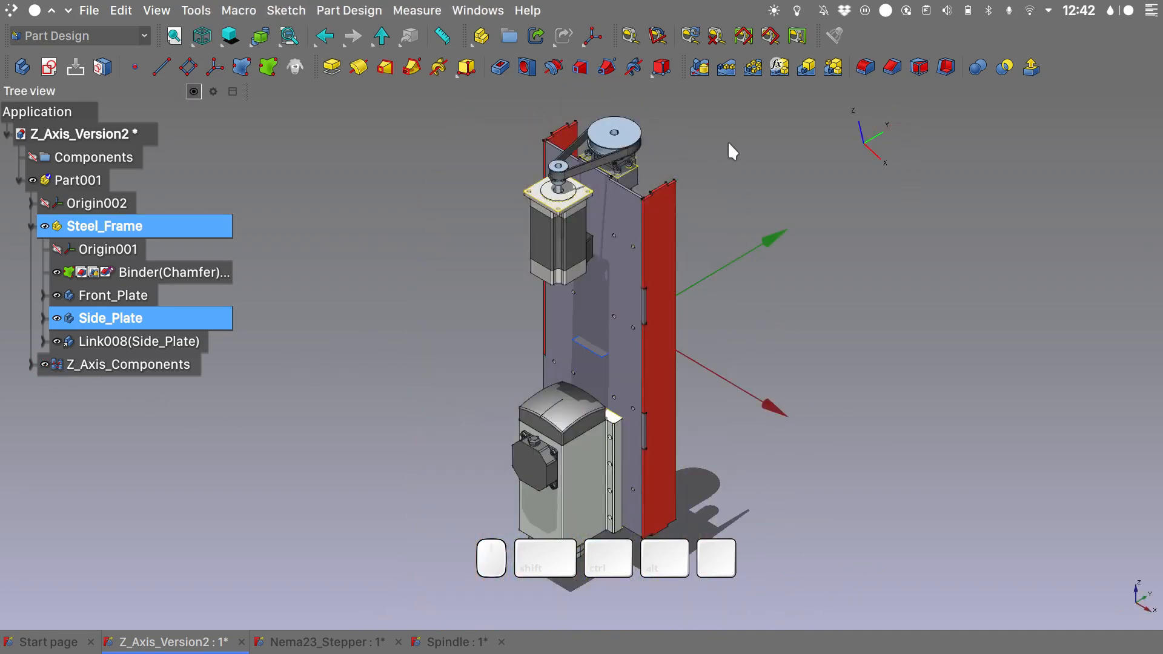
alt+drag(731, 353, 631, 396)
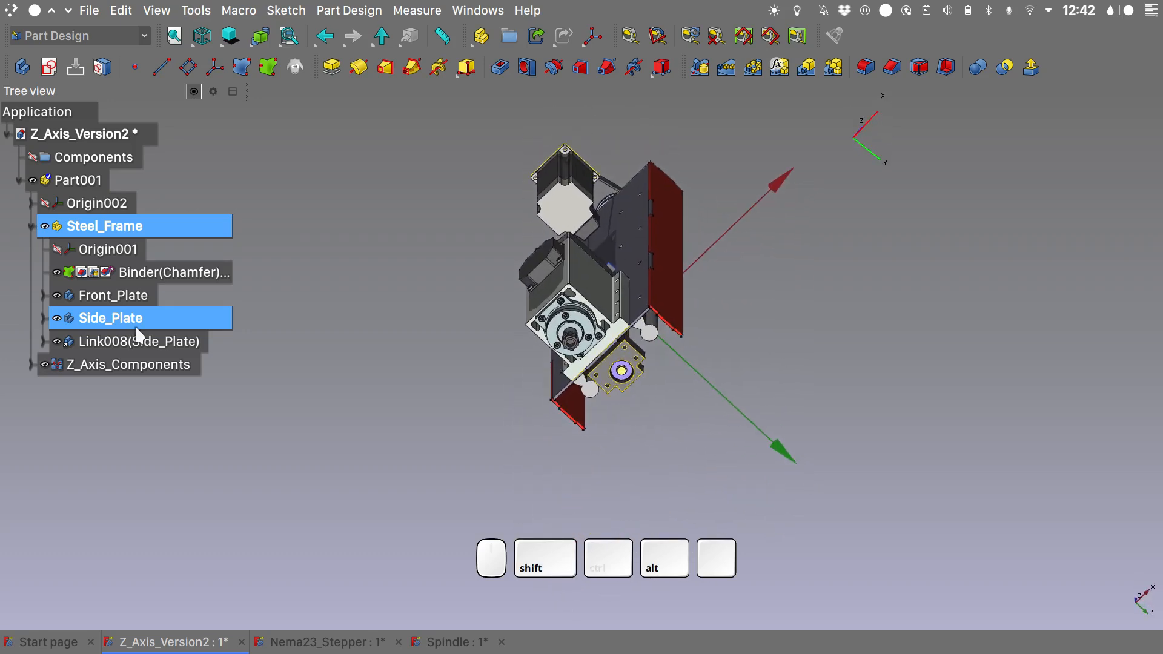
- Create a new body inside Steel_Frame and rename it Bottom_Plate
click(121, 229)
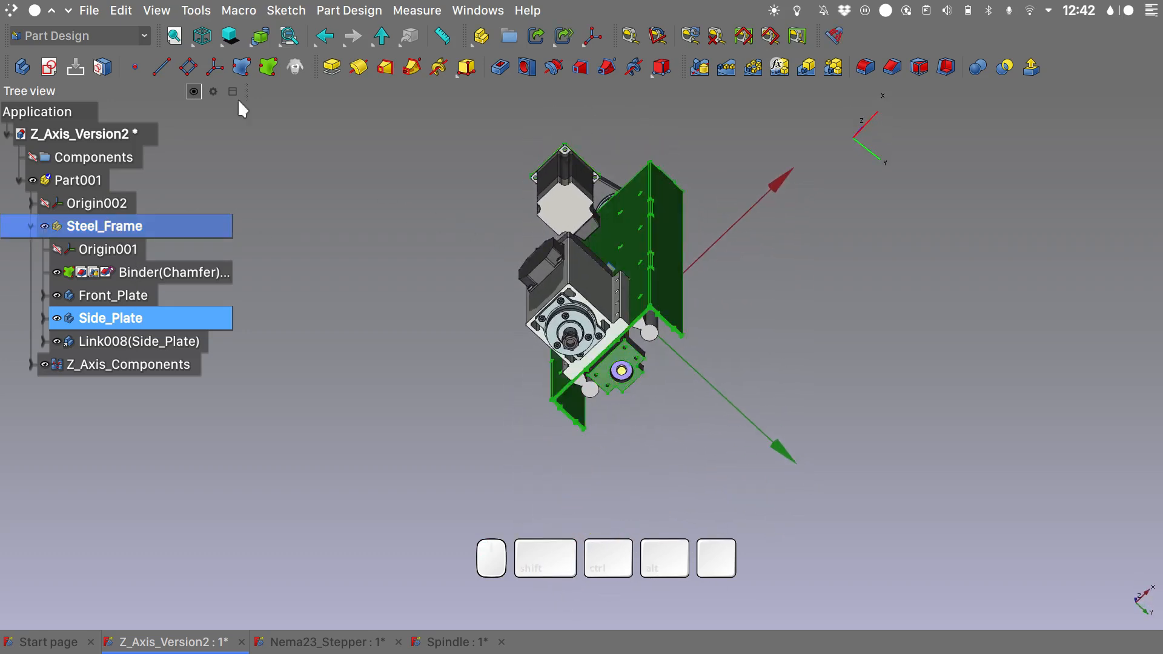
click(23, 67)
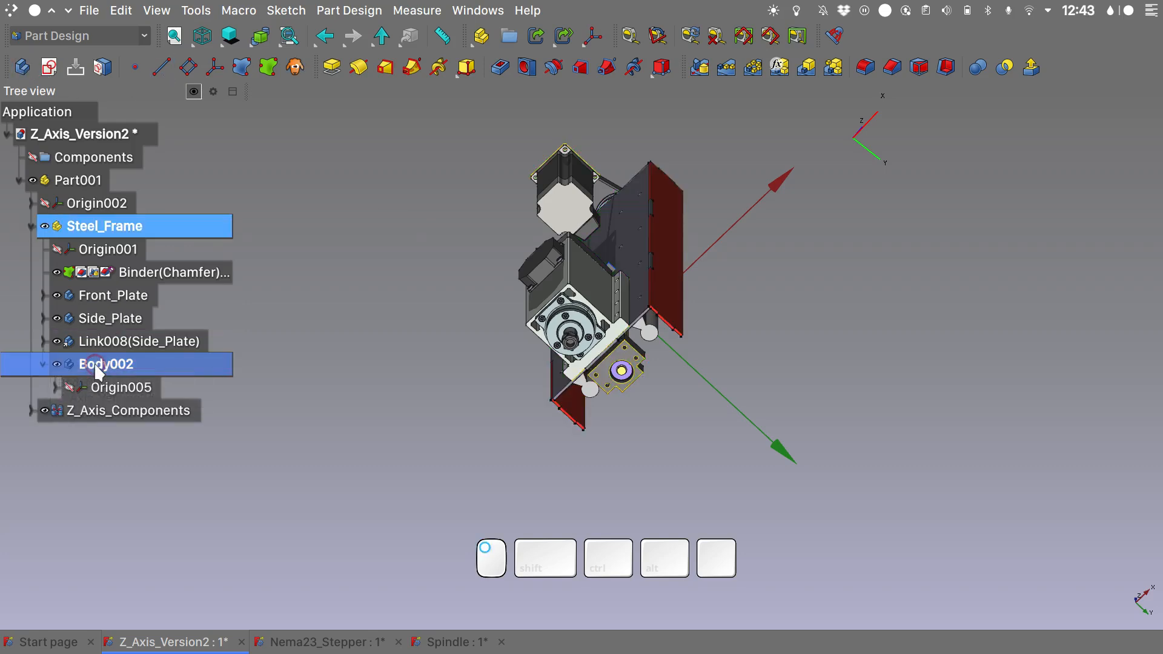
key(F2)
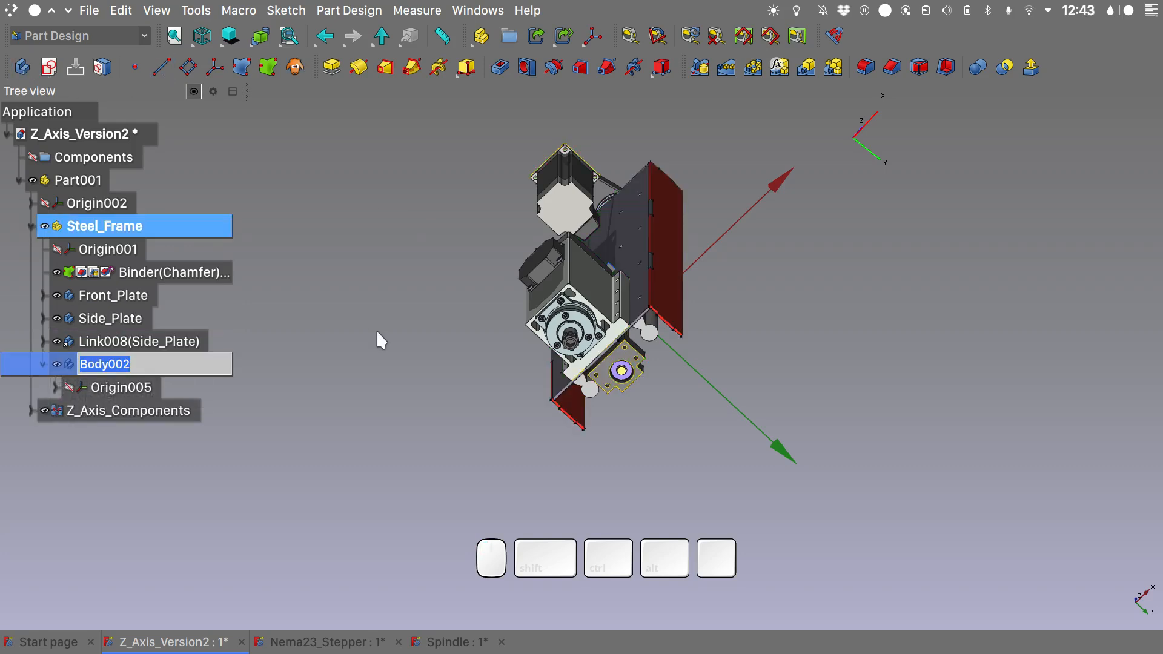
text(Bottom_Plate)
key(Return)
- Read the coordinates of the Side_Plate's lower front outer corner and select the Bottom_Plate body
key(3)
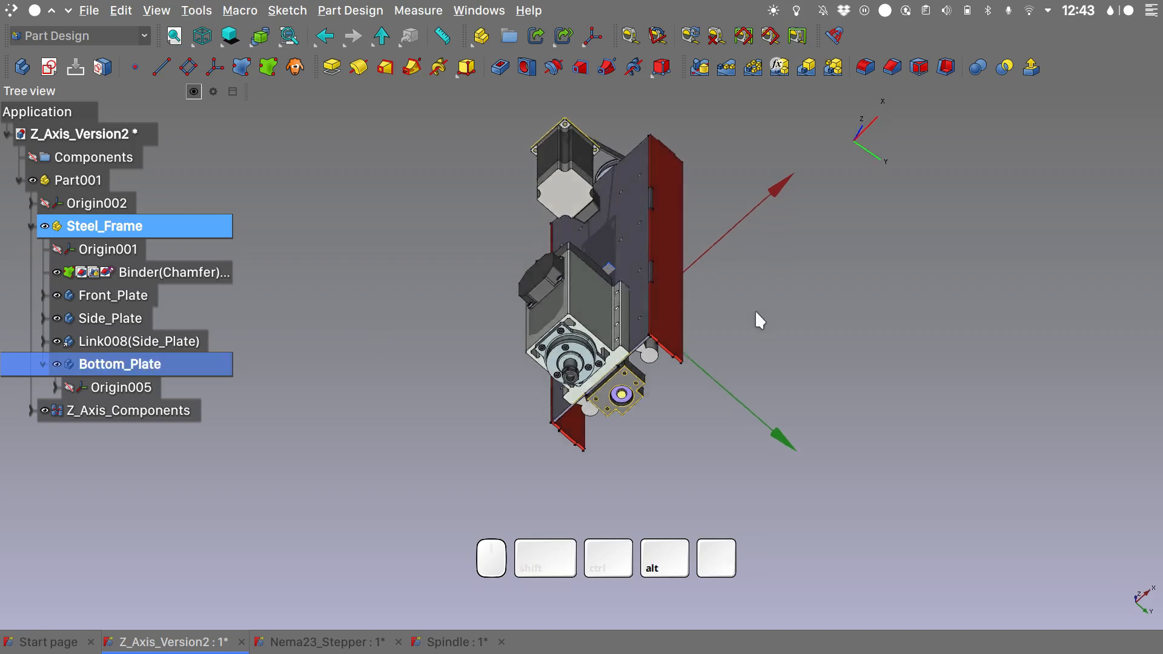
key(0)
click(650, 469)
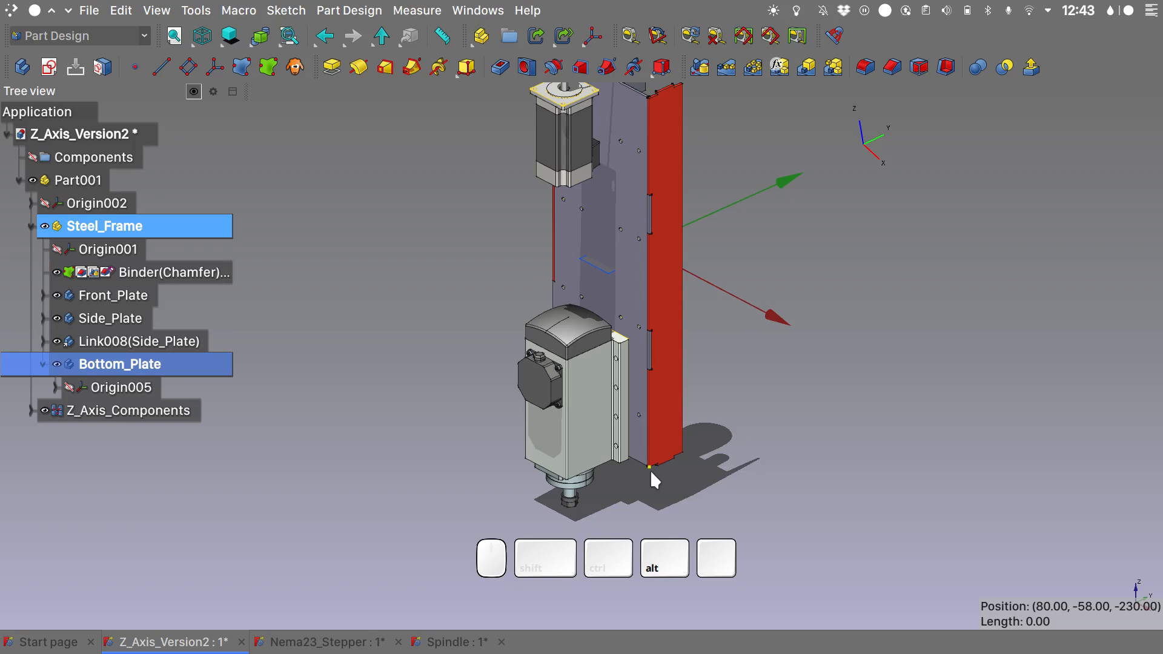
scroll(650, 470, up, 5)
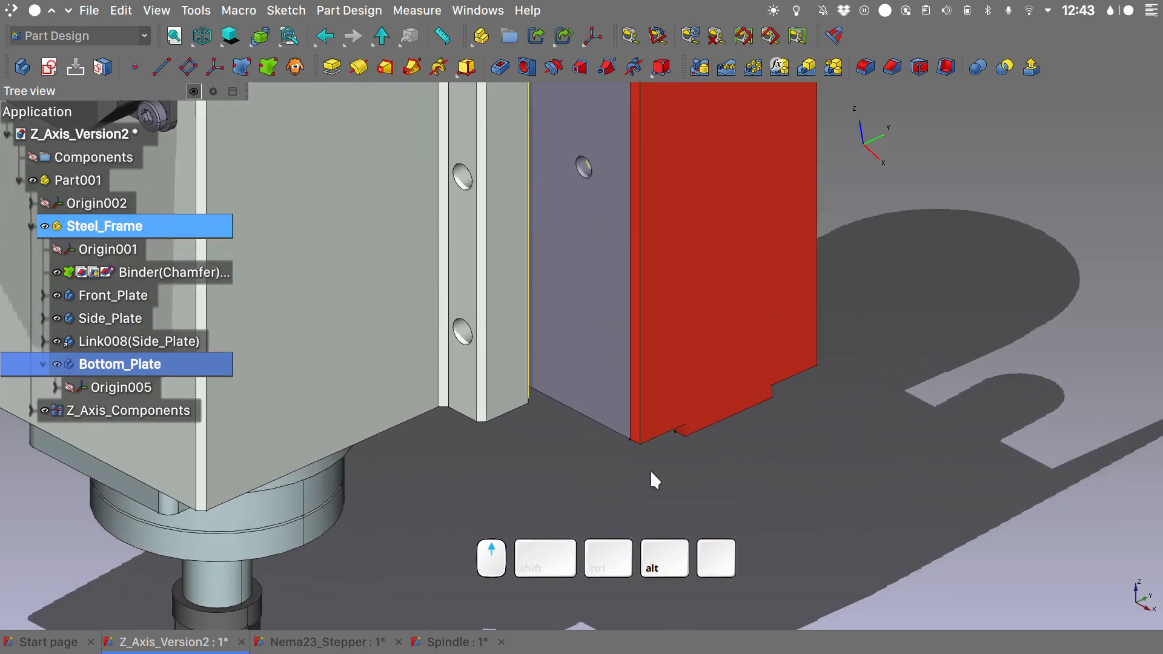
click(639, 444)
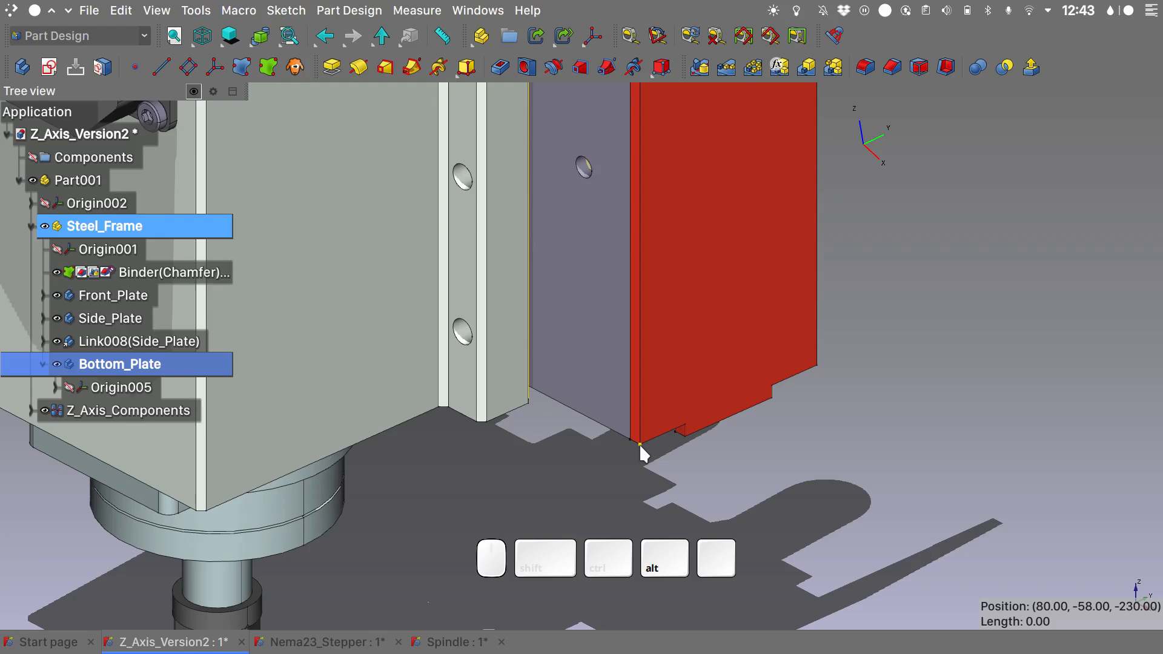
scroll(566, 457, down, 6)
click(137, 364)
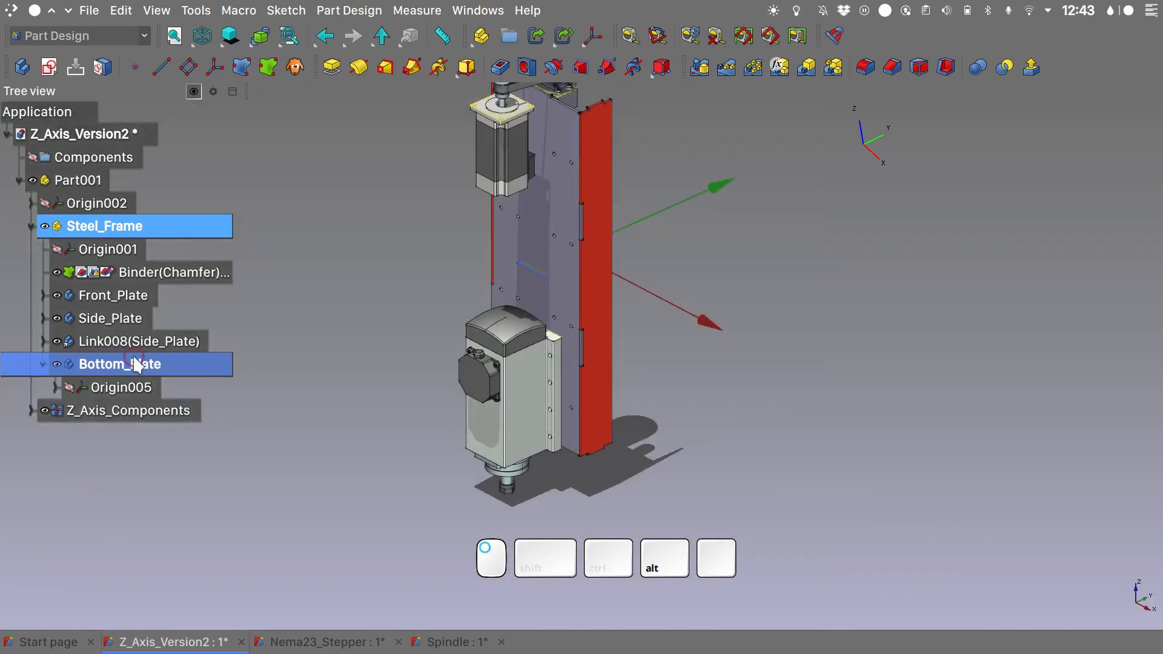
- Set the Bottom_Plate body's position to Y -58 mm and Z -230 mm
mouse_move(1161, 351)
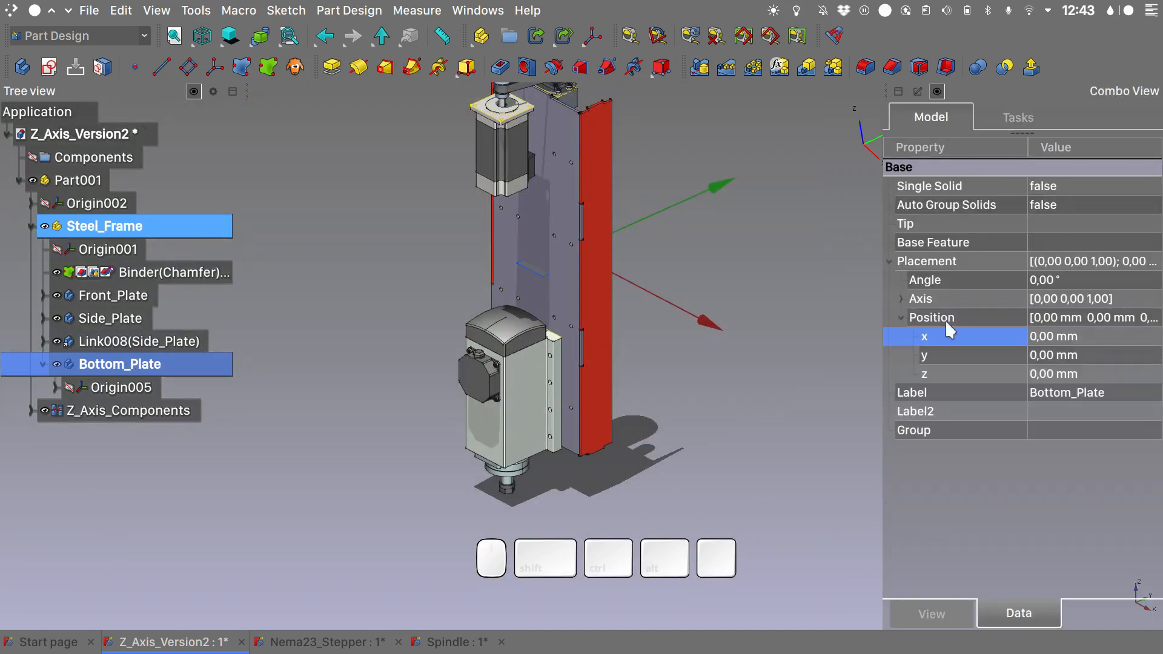
click(1048, 356)
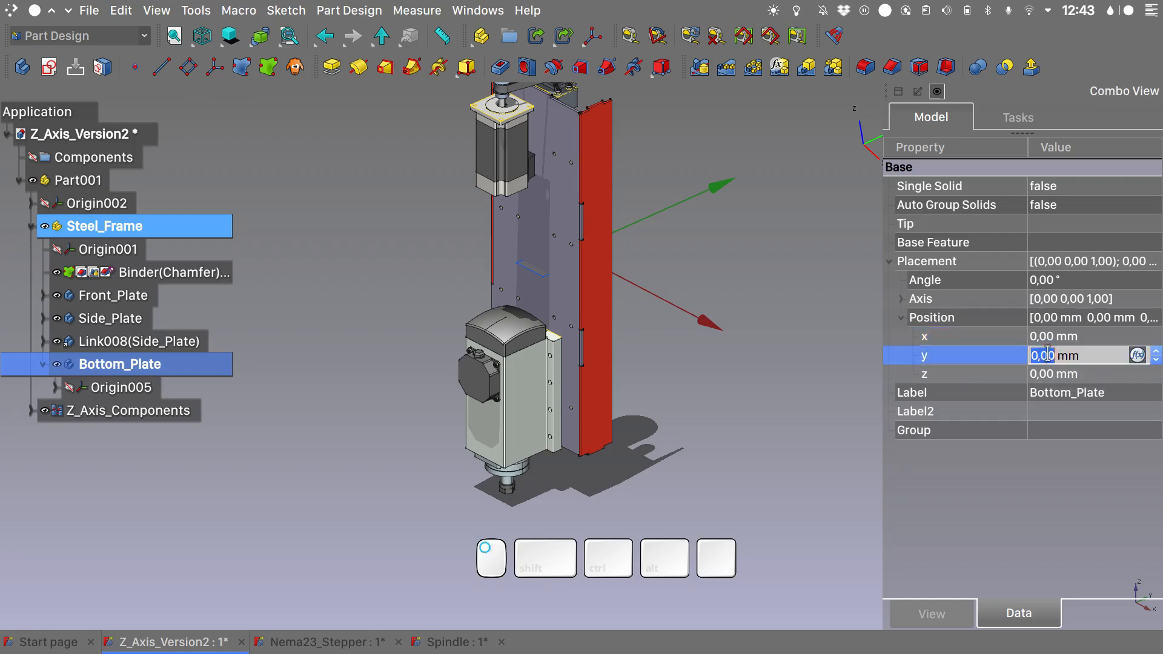
text(-58)
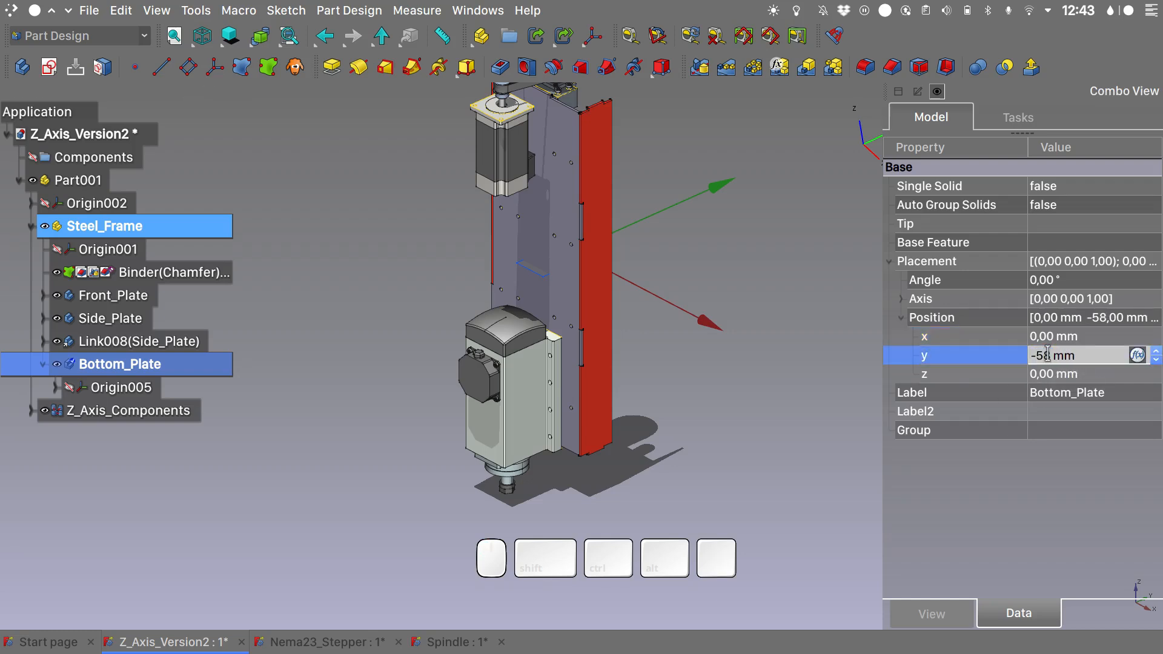
click(1041, 374)
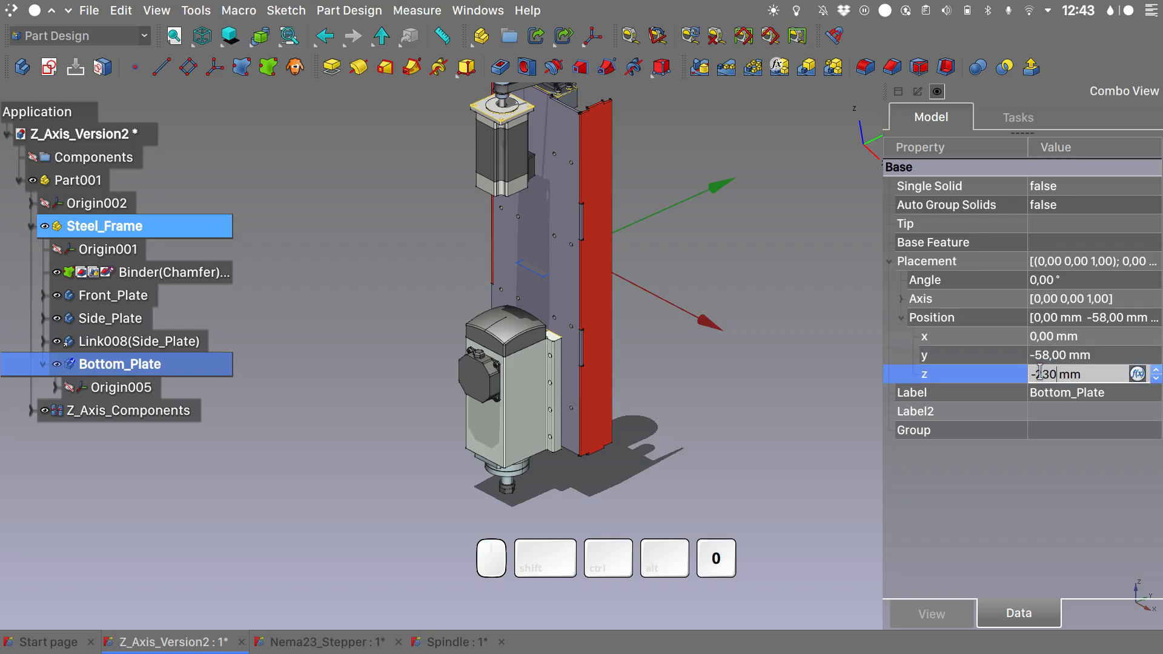
key(Return)
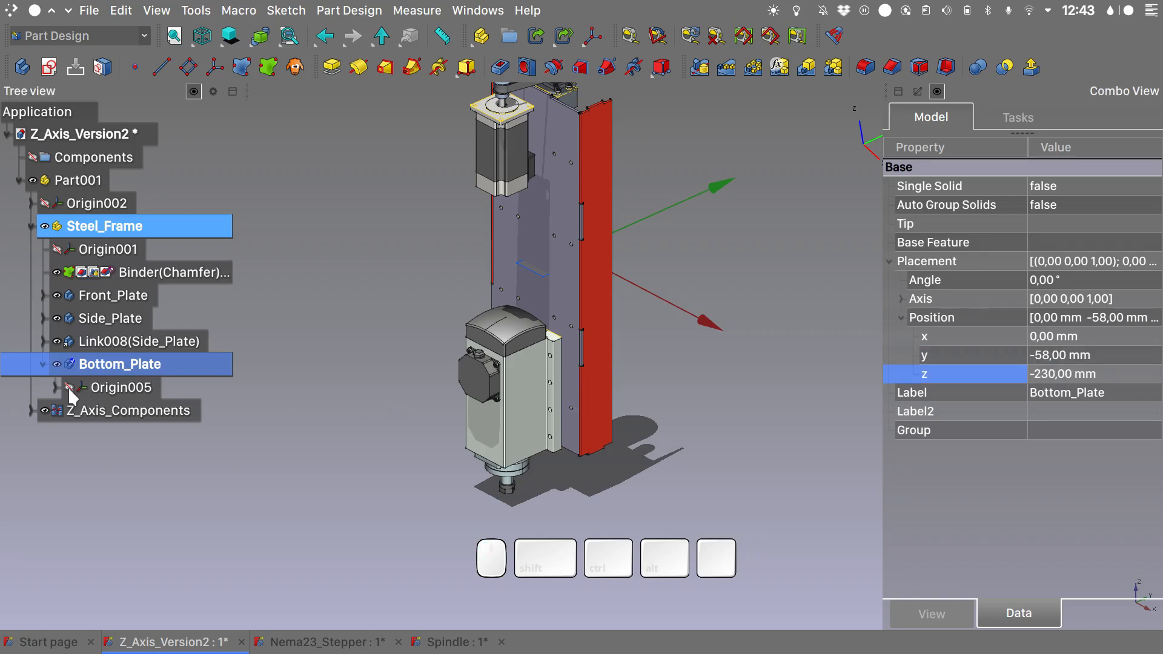
- Show the Bottom_Plate's origin and view the assembly's lower end from the front in wireframe display
click(69, 388)
alt+drag(547, 470, 308, 430)
key(1)
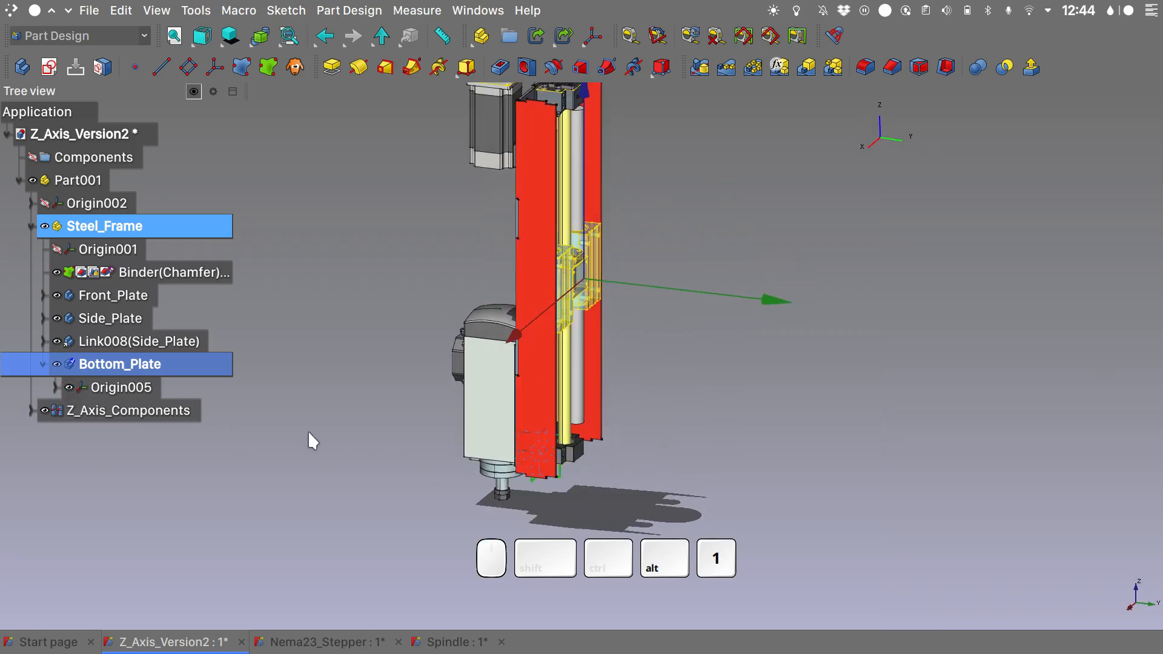
key(q)
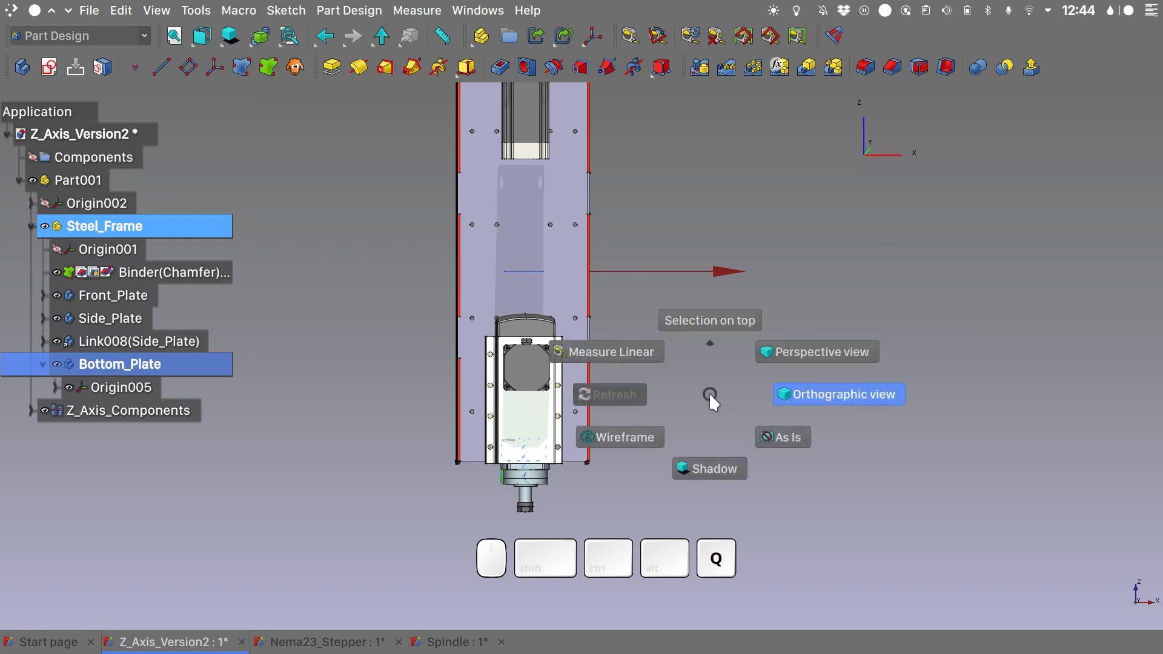
click(553, 363)
scroll(543, 466, up, 10)
scroll(762, 401, down, 5)
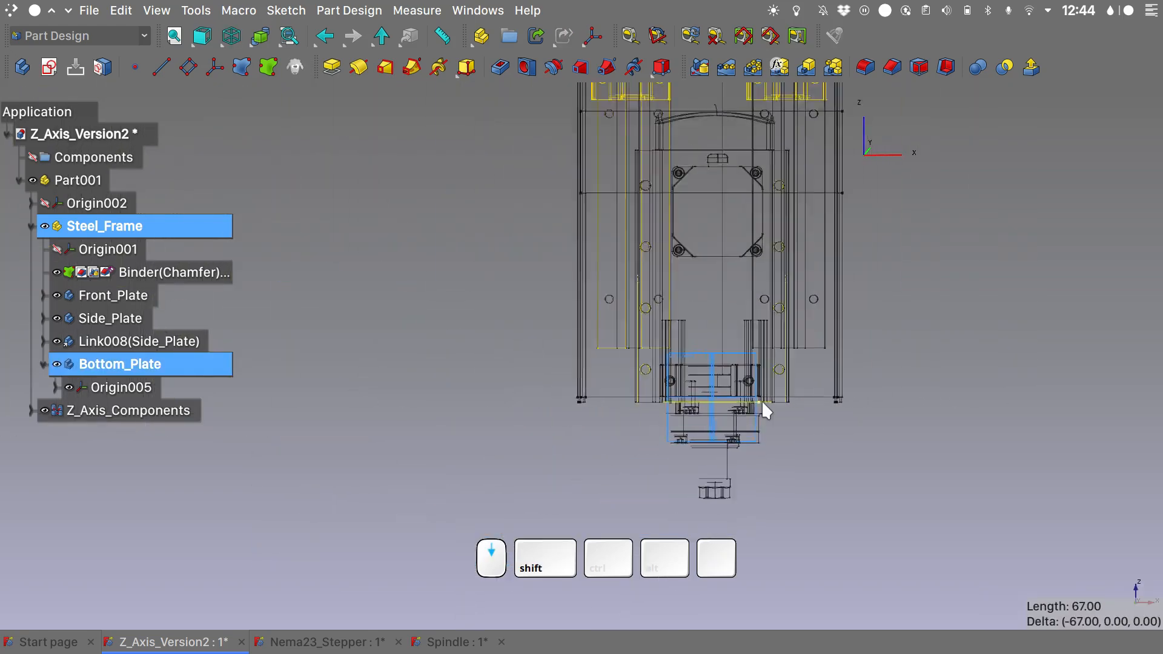
- Start a new sketch on the Bottom_Plate's XY plane
alt+drag(762, 401, 567, 467)
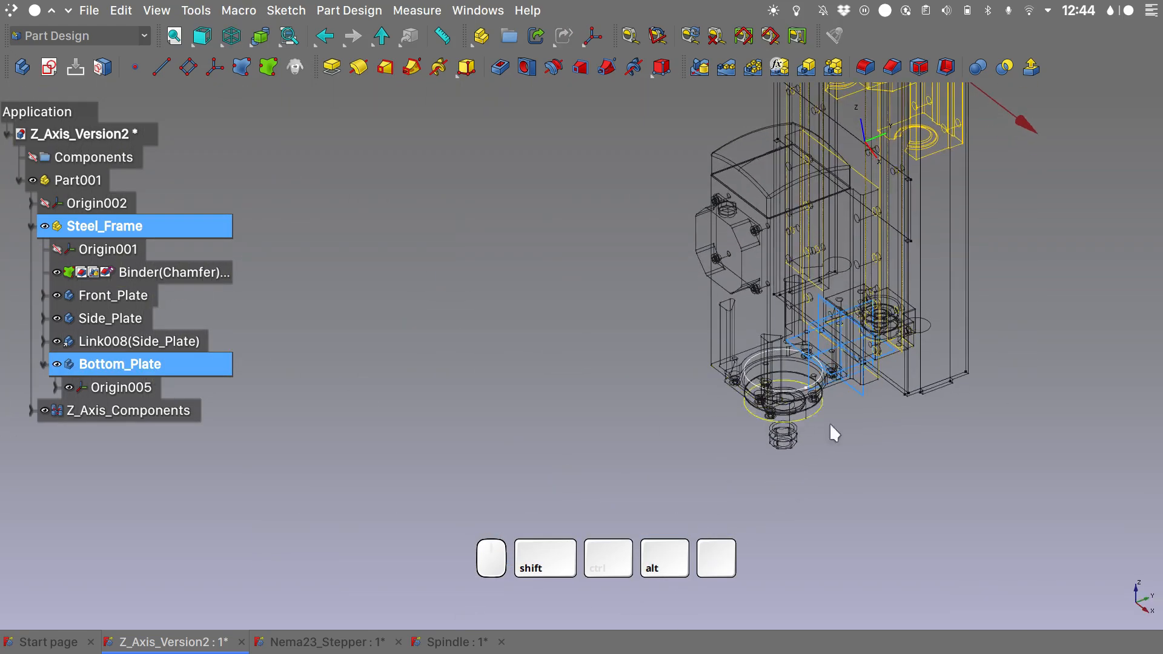
scroll(885, 355, up, 5)
scroll(886, 358, up, 3)
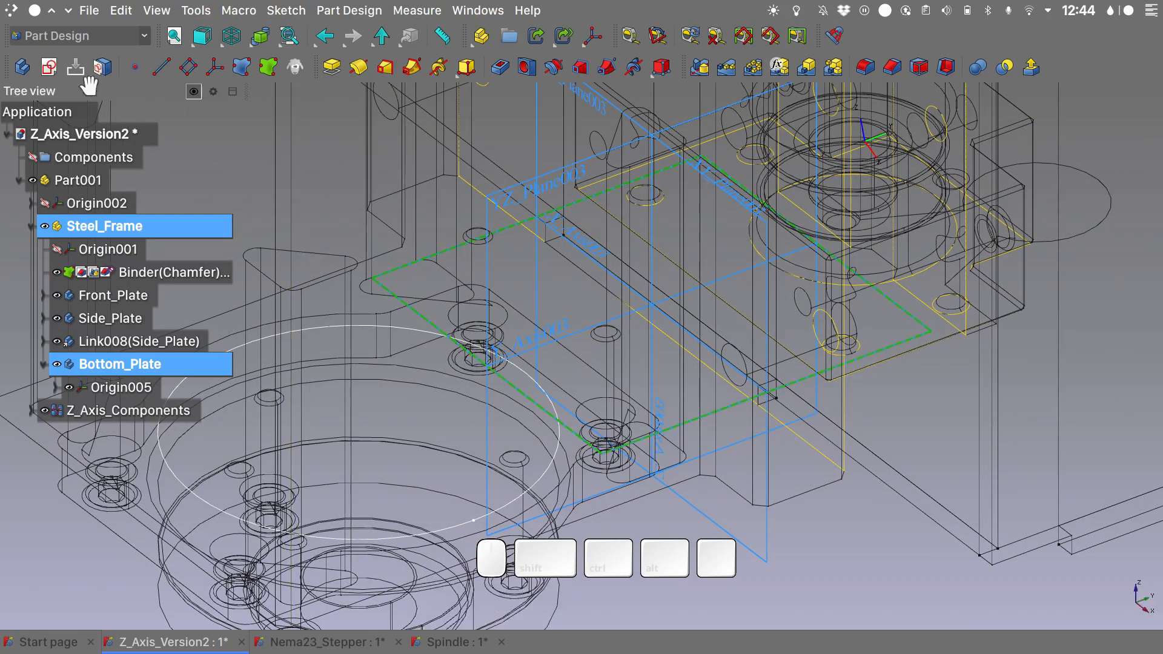
click(47, 68)
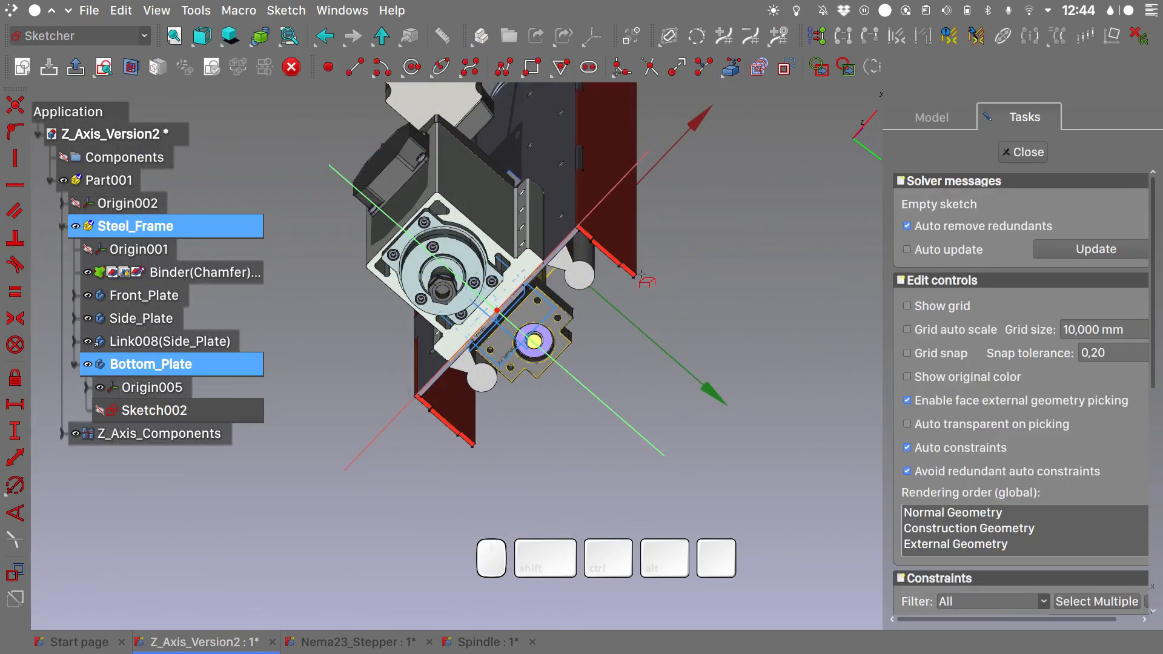
- Reference the side plates' outer corners as external geometry, draw a rectangle between the diagonally opposite corners and close the sketch
click(636, 273)
click(413, 395)
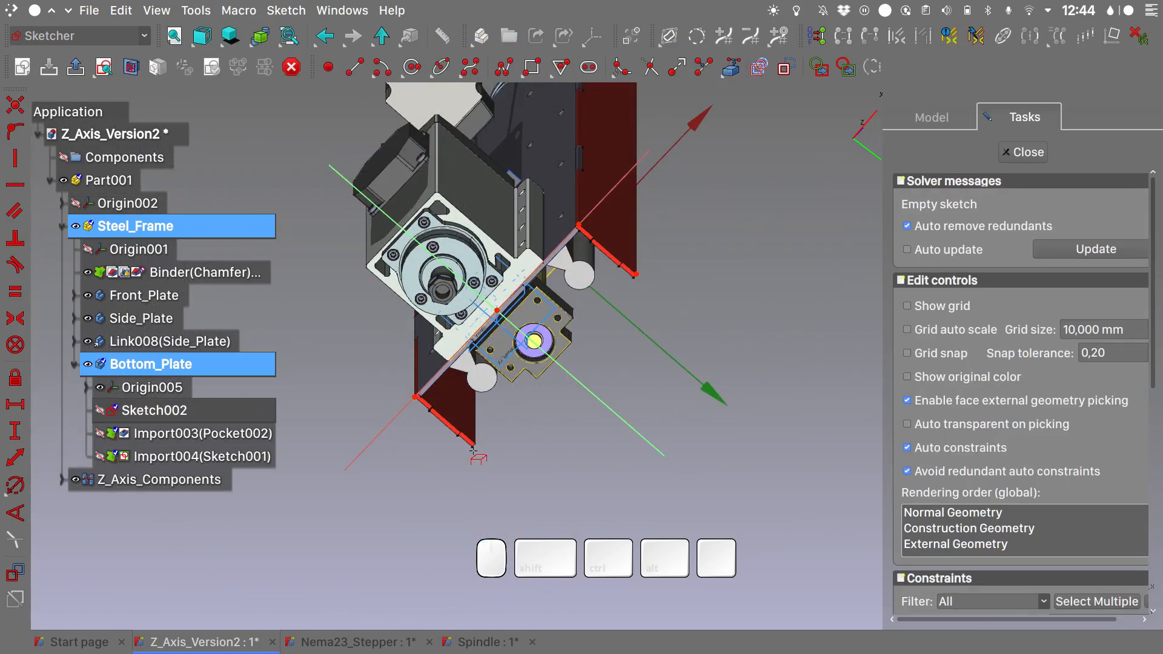
key(g)
key(r)
click(414, 396)
click(636, 274)
key(Escape)
key(Escape)
scroll(688, 267, up, 5)
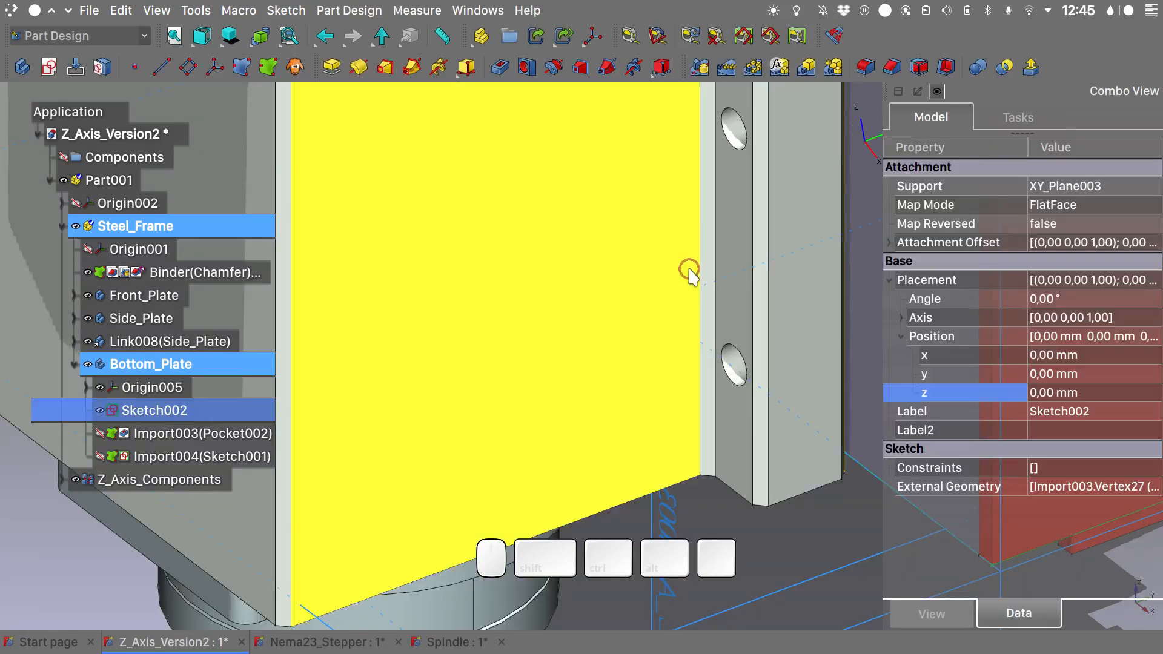
- Hide the Bottom_Plate's origin and pad the rectangle 3 mm in the reversed direction
click(71, 388)
alt+drag(594, 498, 647, 275)
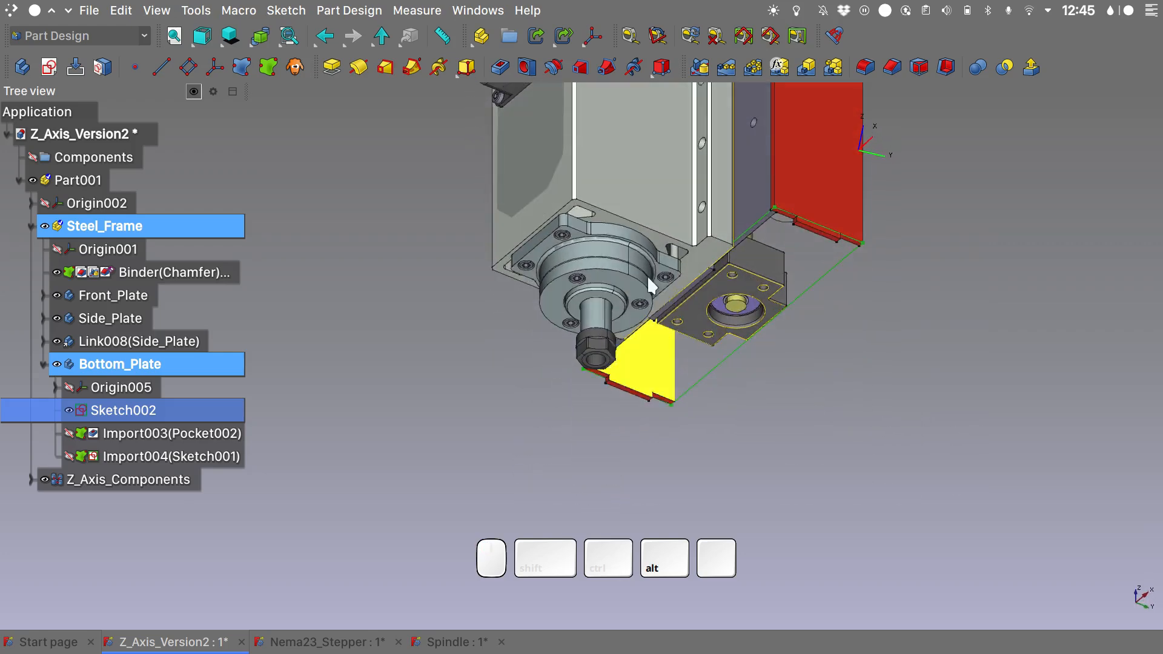
click(332, 67)
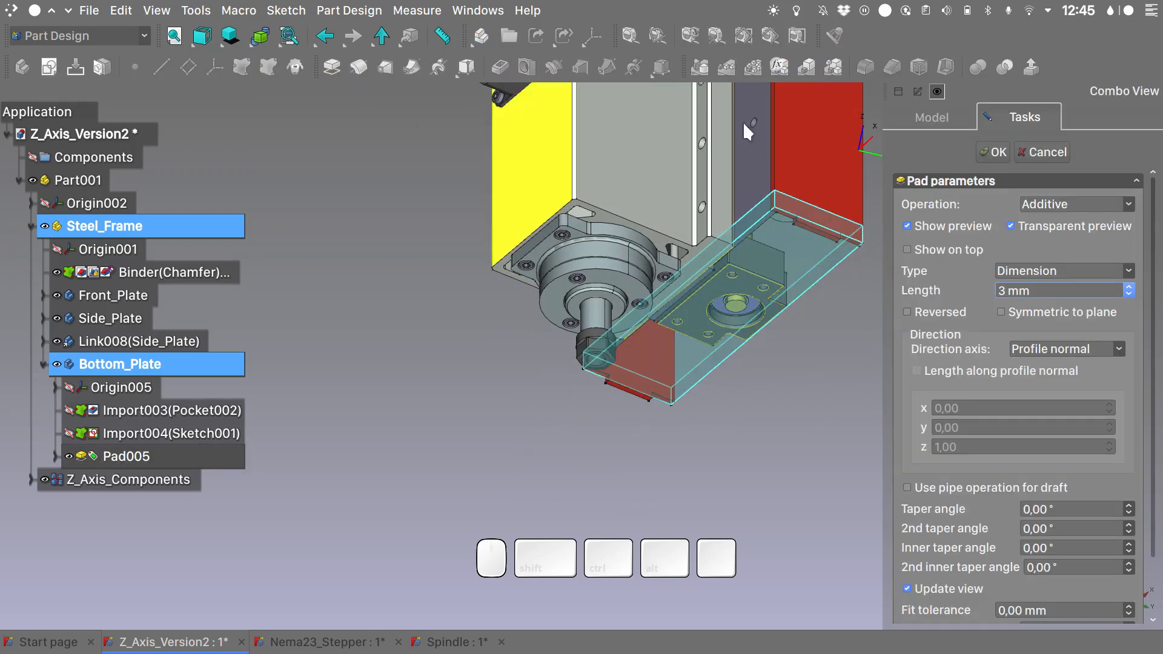
click(927, 311)
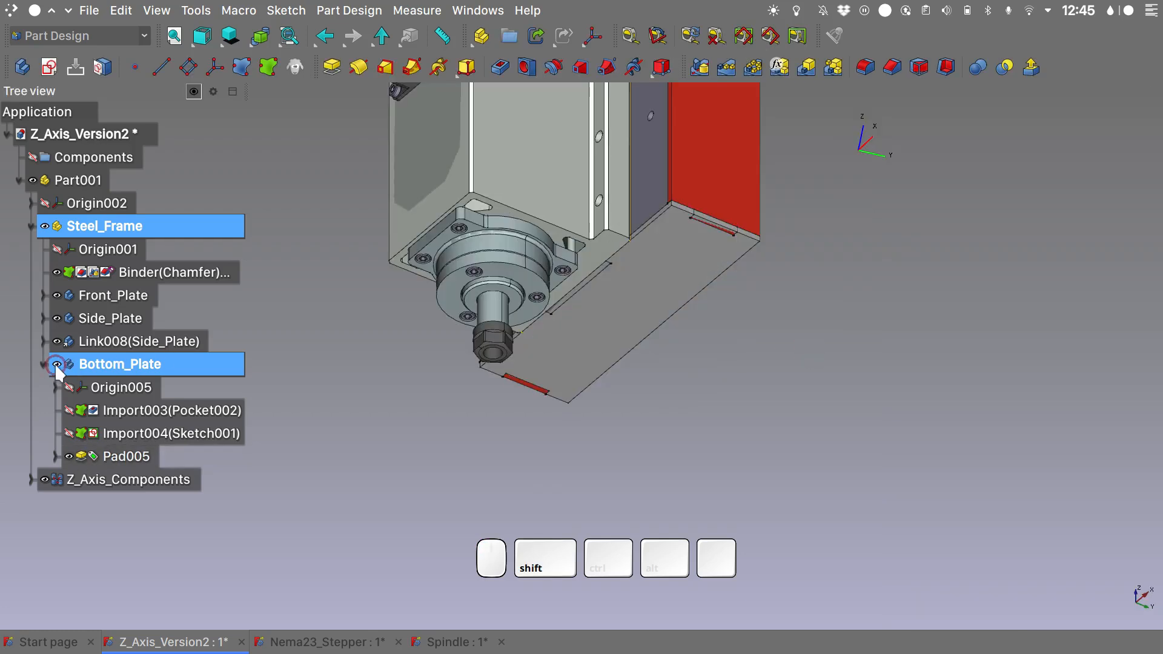
- Hide Bottom_Plate and Z_Axis_Components, and create a sub-shape binder from the lower tab end faces of the front plate and both side plates
click(56, 364)
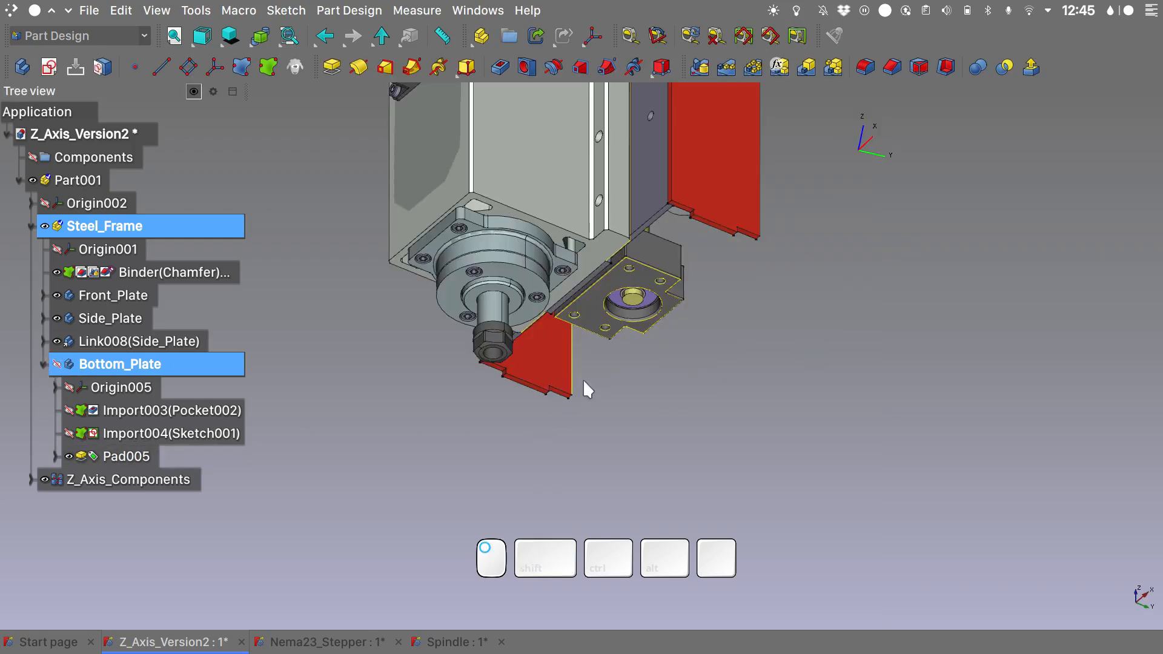
click(44, 479)
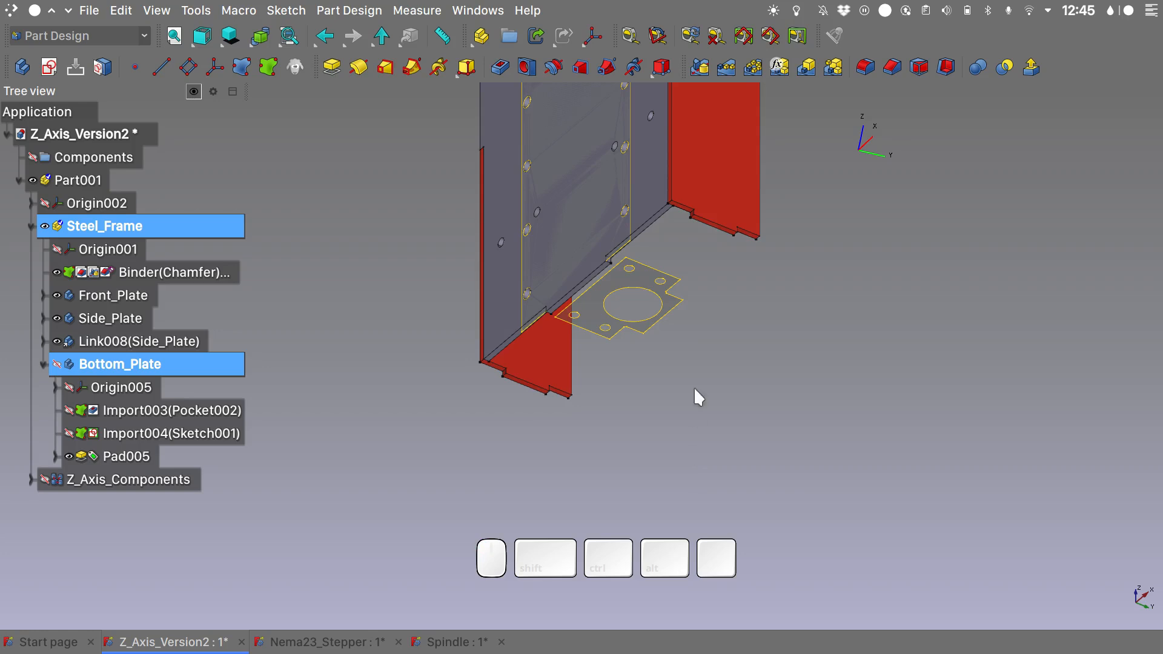
scroll(705, 228, up, 3)
ctrl+click(706, 227)
ctrl+click(488, 315)
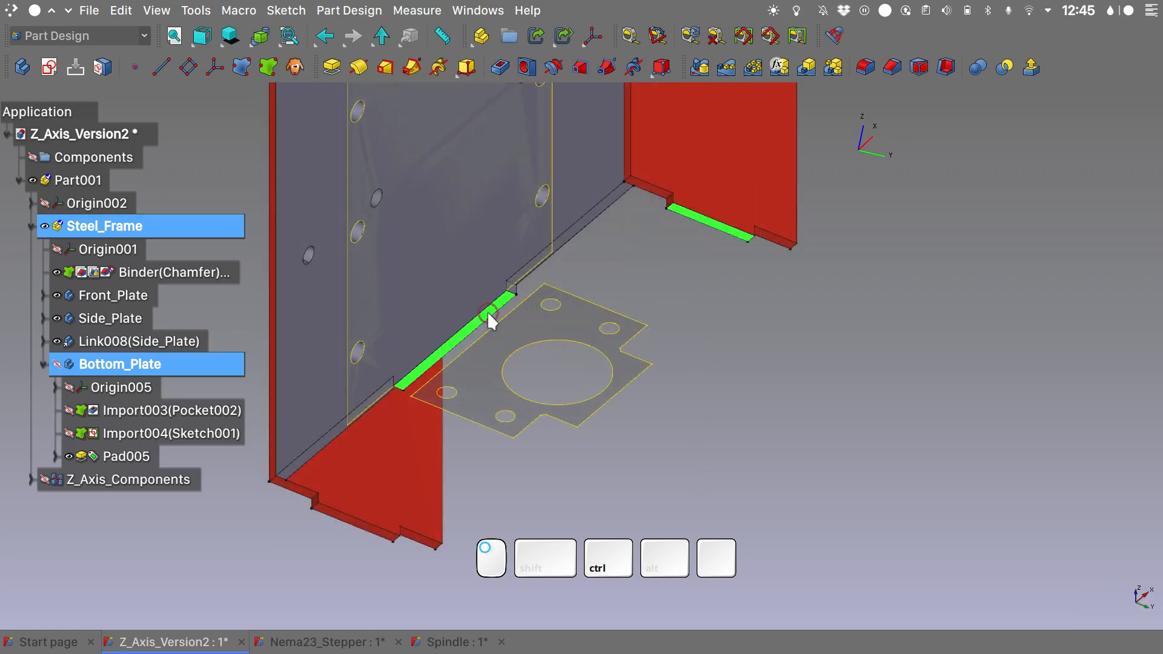
ctrl+click(351, 529)
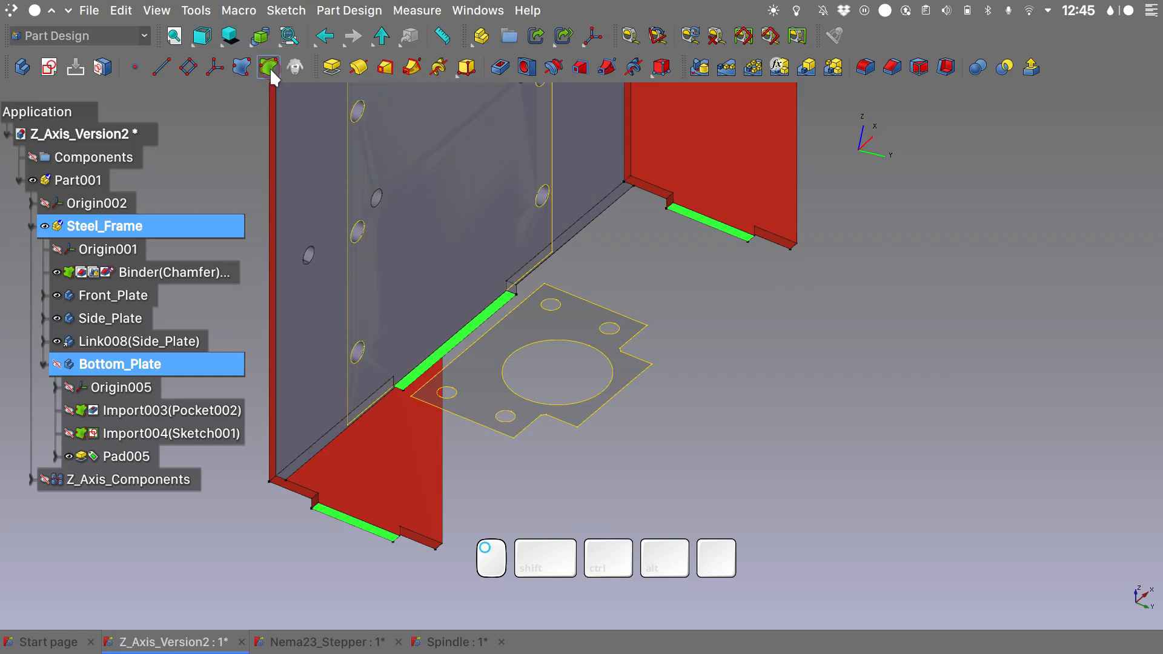
click(268, 66)
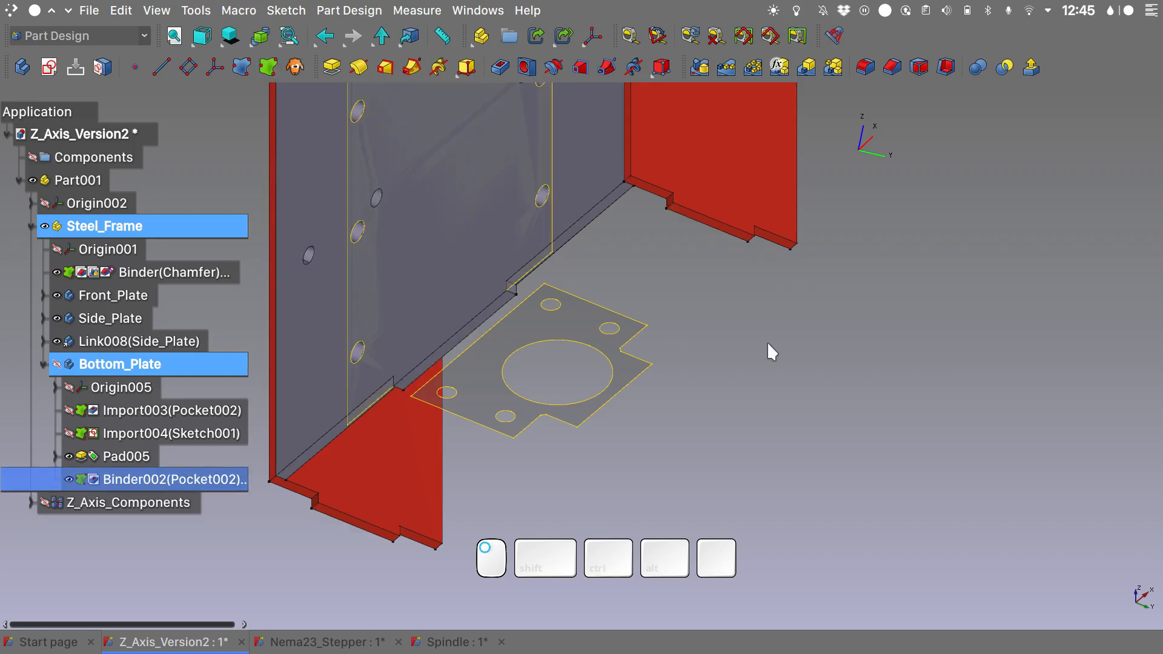
- Show Bottom_Plate and pocket the tab binder 5 mm deep with a 0.1 mm fit tolerance and Intersection fit join type
click(57, 364)
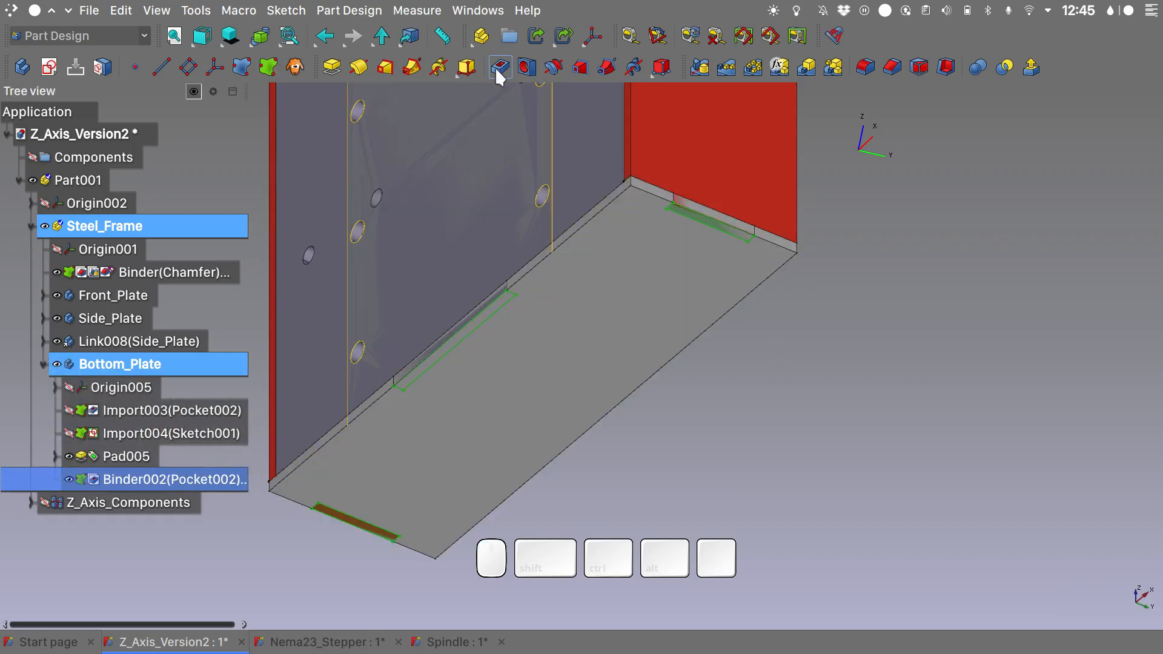
click(496, 68)
click(1029, 485)
key(BackSpace)
key(BackSpace)
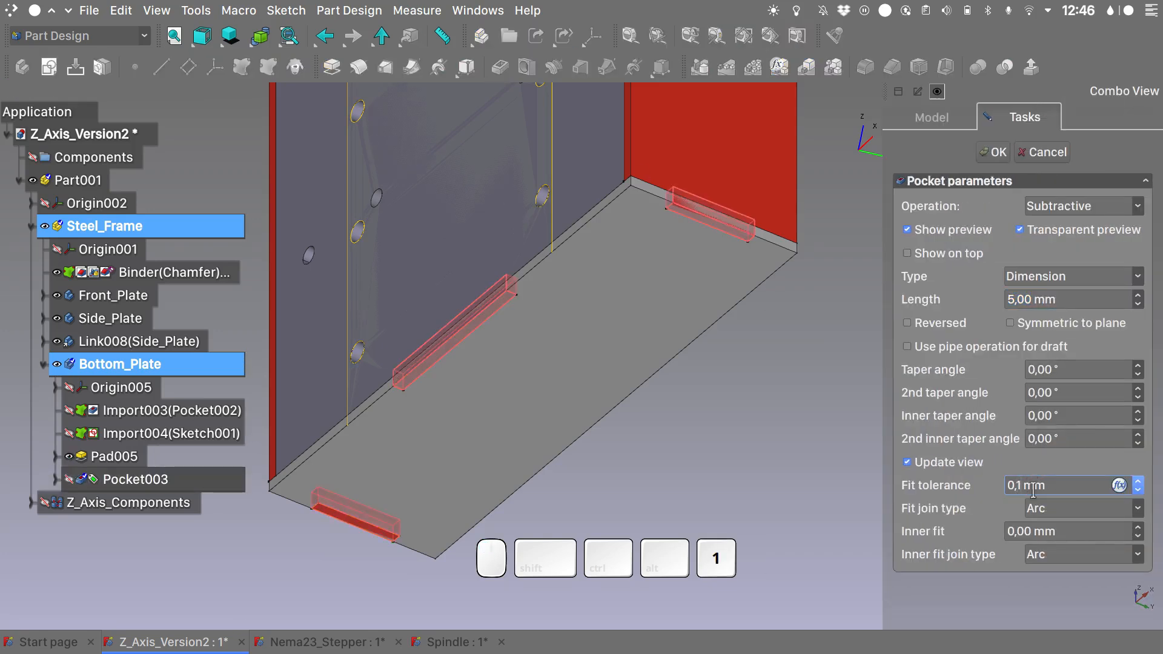
click(1065, 512)
click(1035, 550)
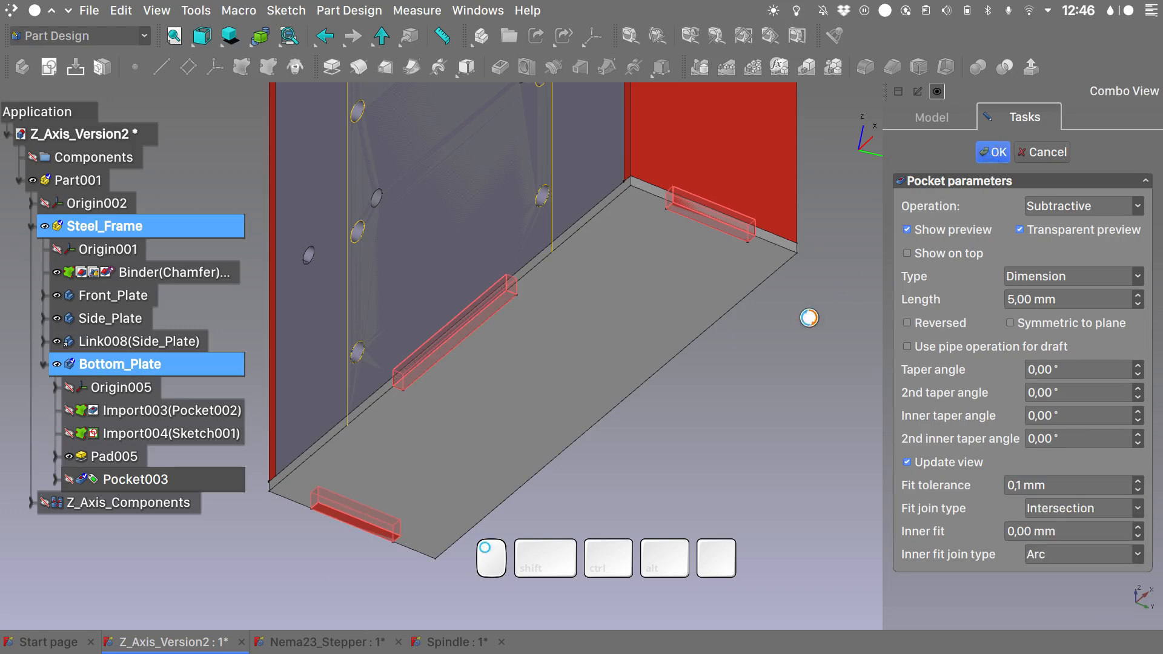
click(995, 152)
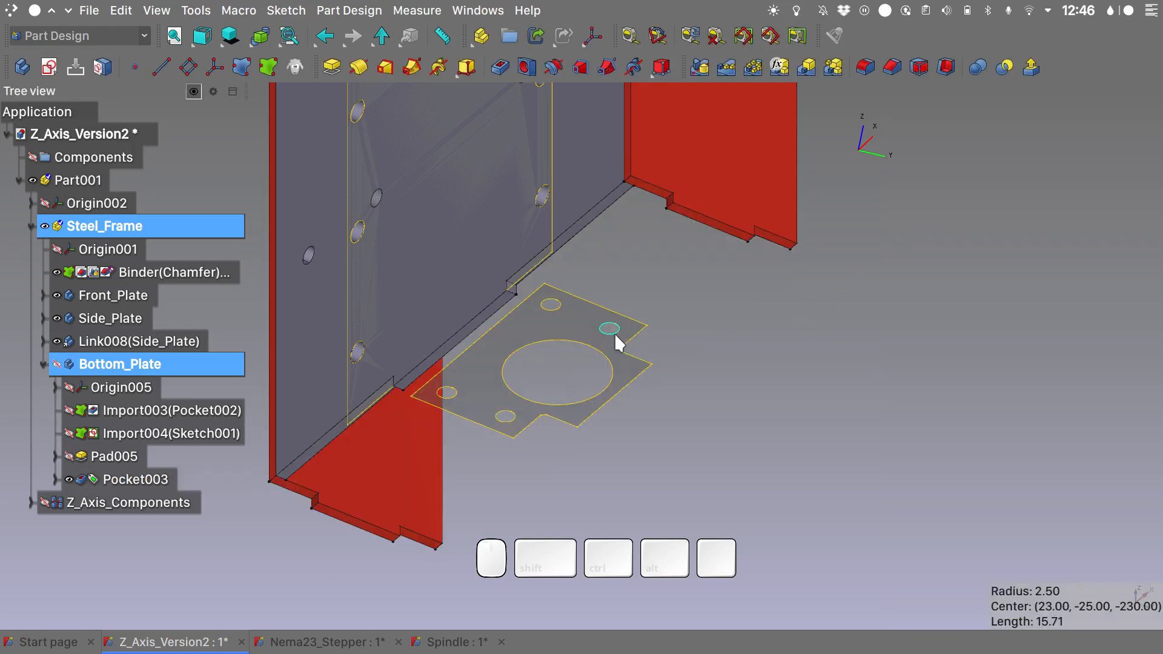
- Select the four small hole edges of the lower binder outline and pocket them through Bottom_Plate
ctrl+click(551, 304)
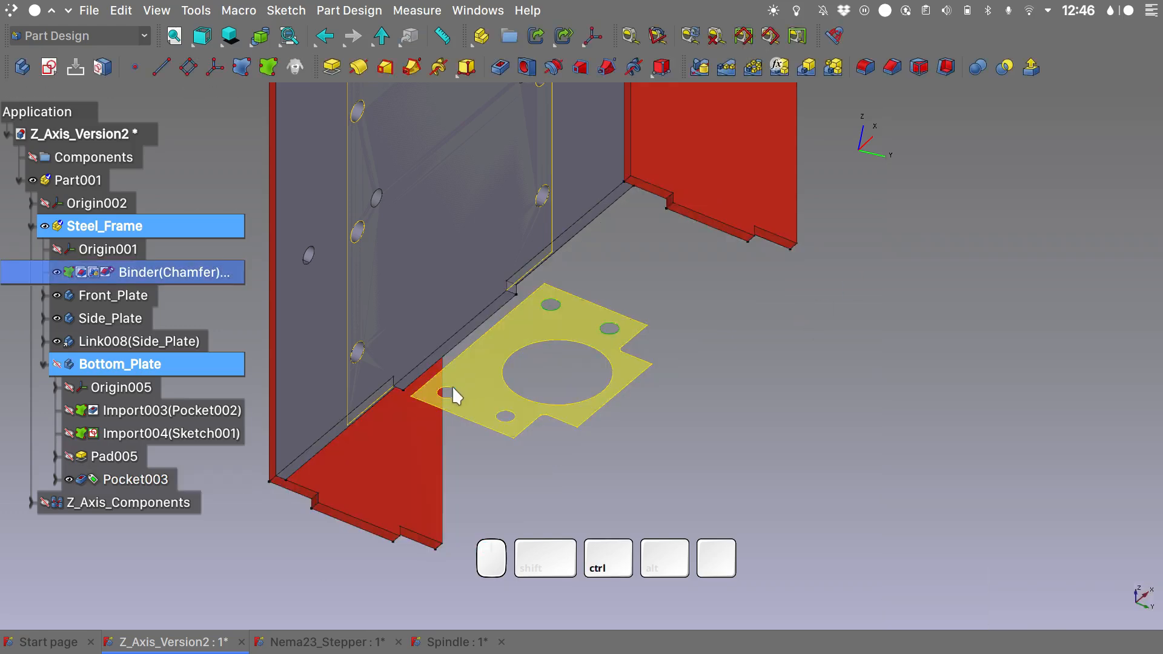
ctrl+click(453, 393)
ctrl+click(511, 420)
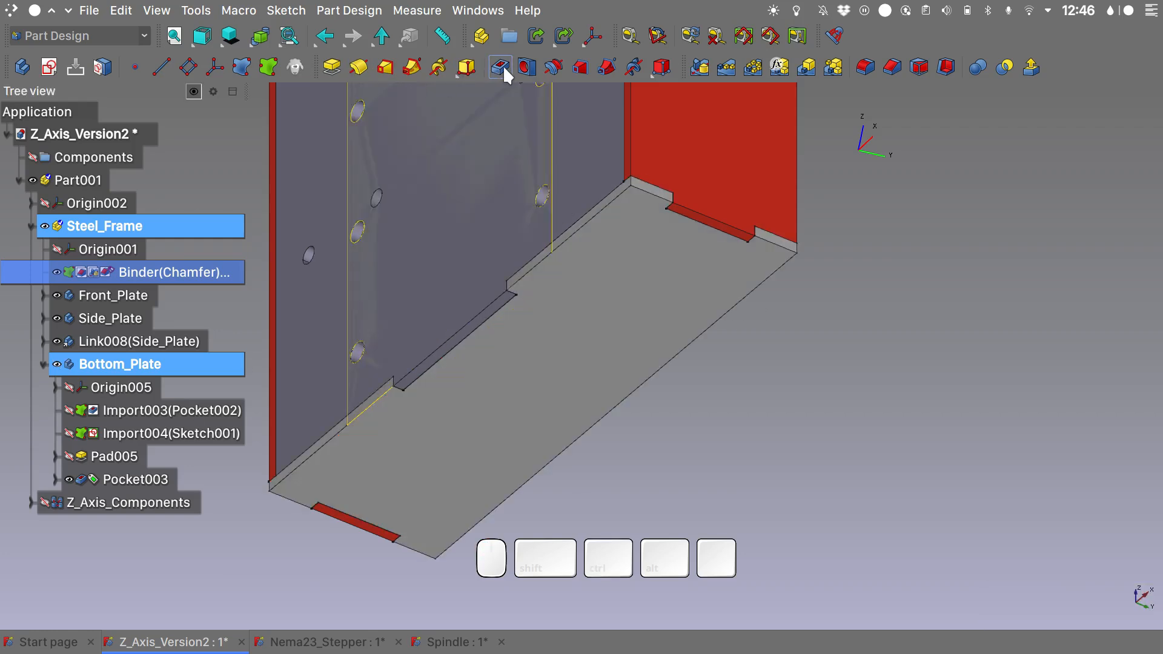
click(502, 64)
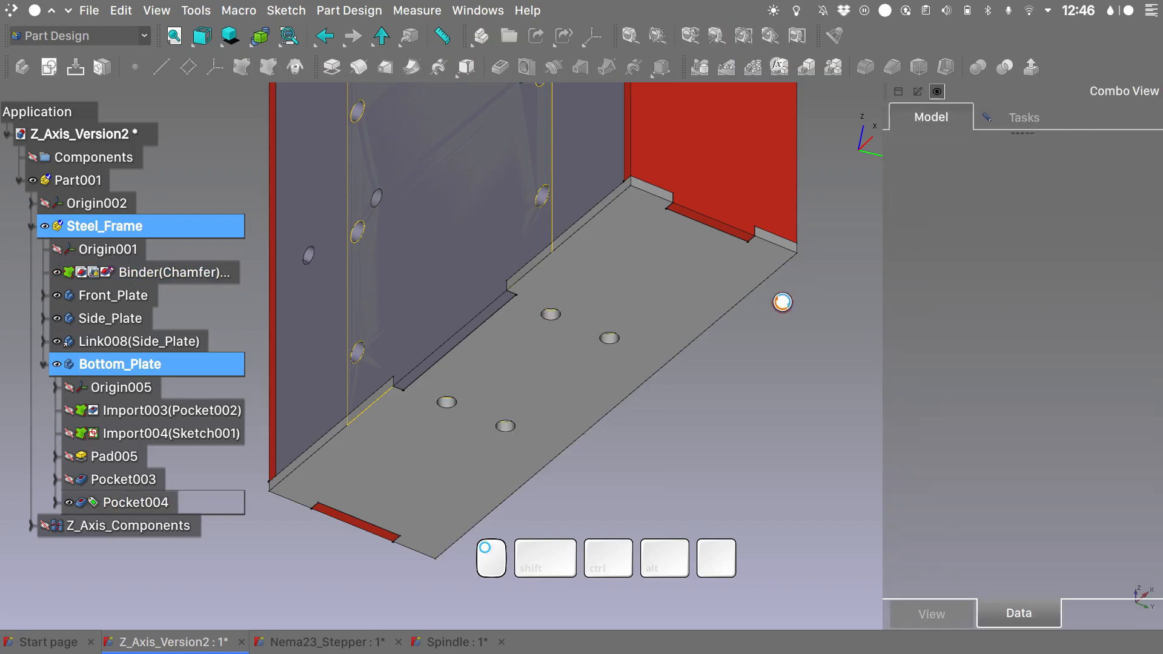
key(ctrl+r)
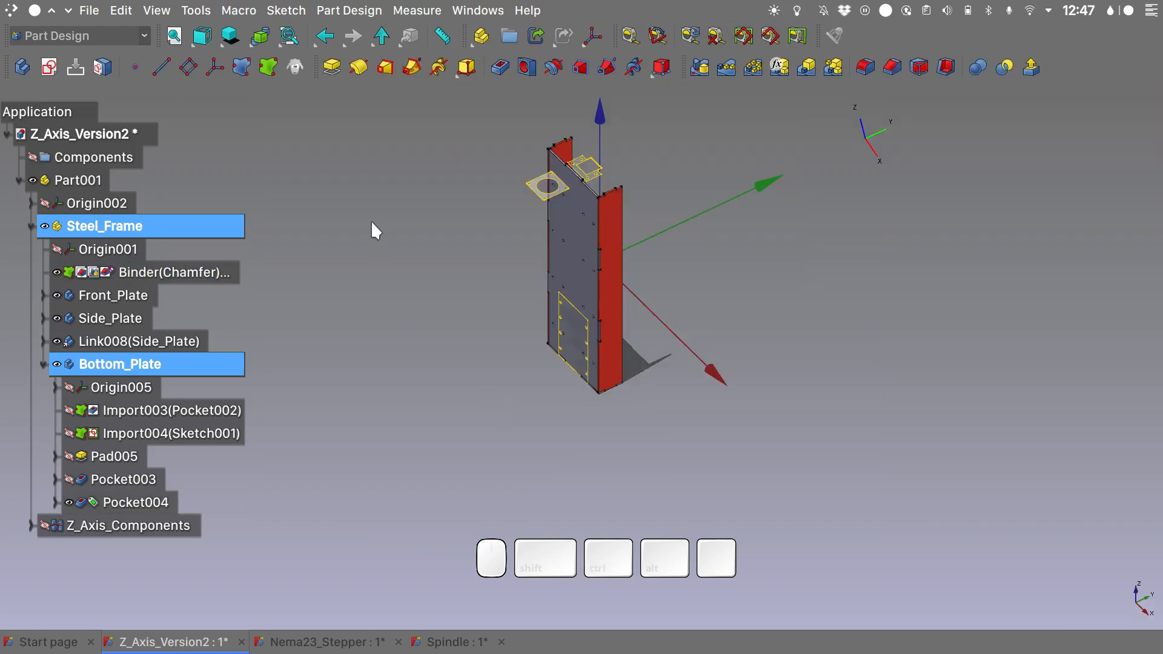
- Create a new body inside Steel_Frame, rename it Top_Plate and inspect the Side_Plate's upper edge
click(42, 361)
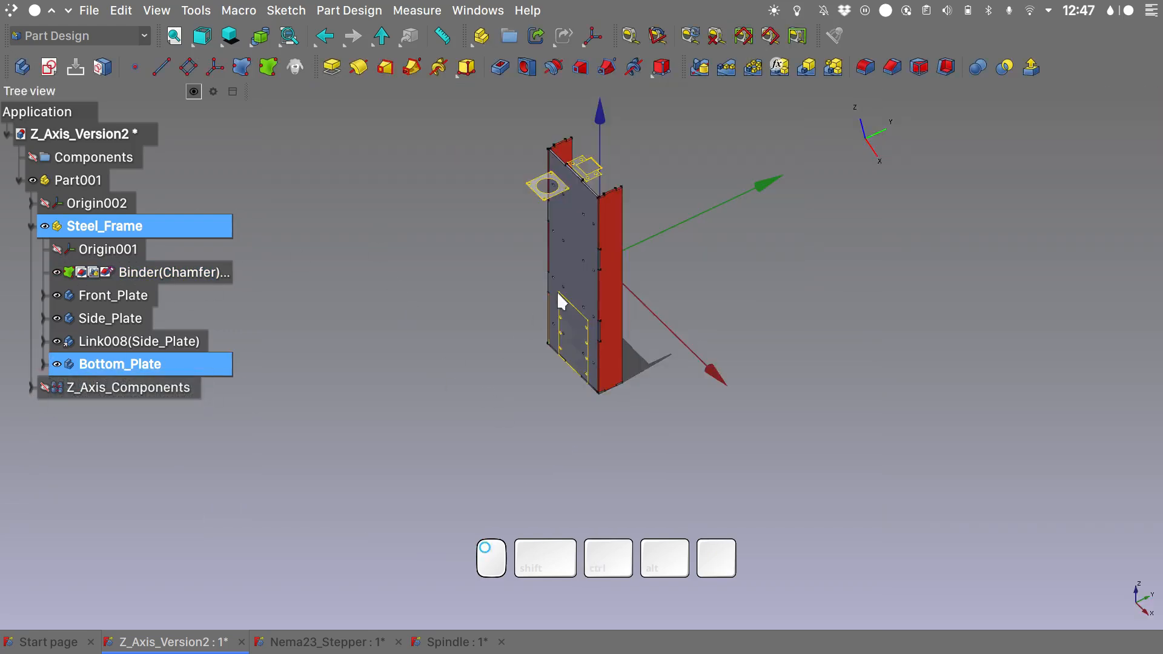
click(21, 69)
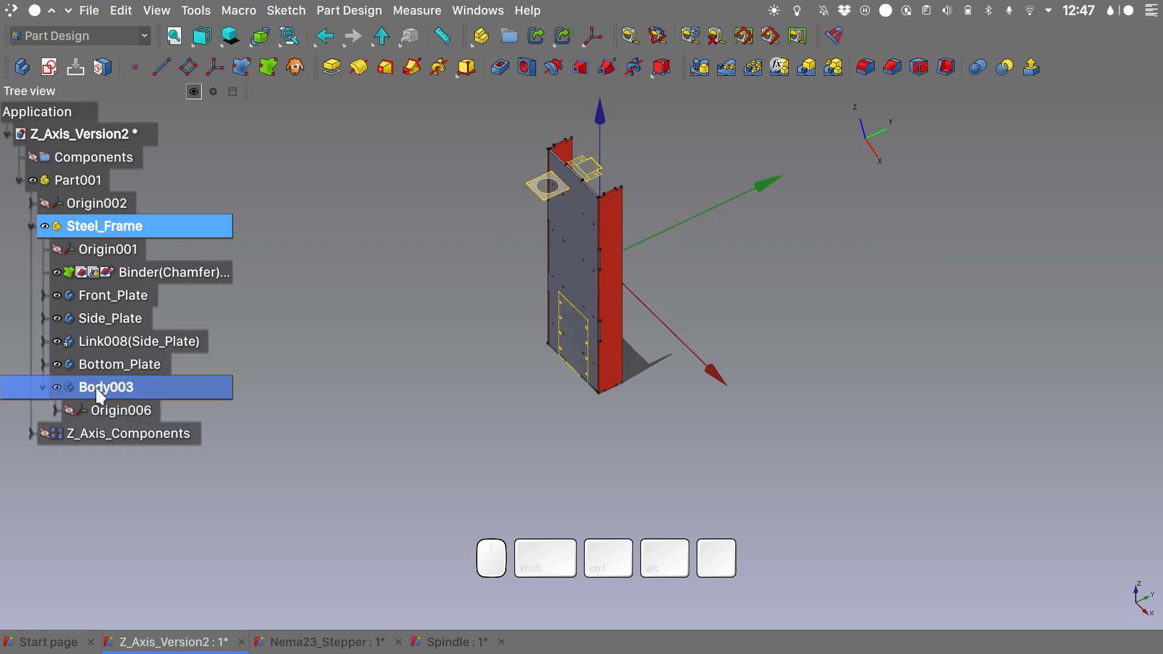
key(F2)
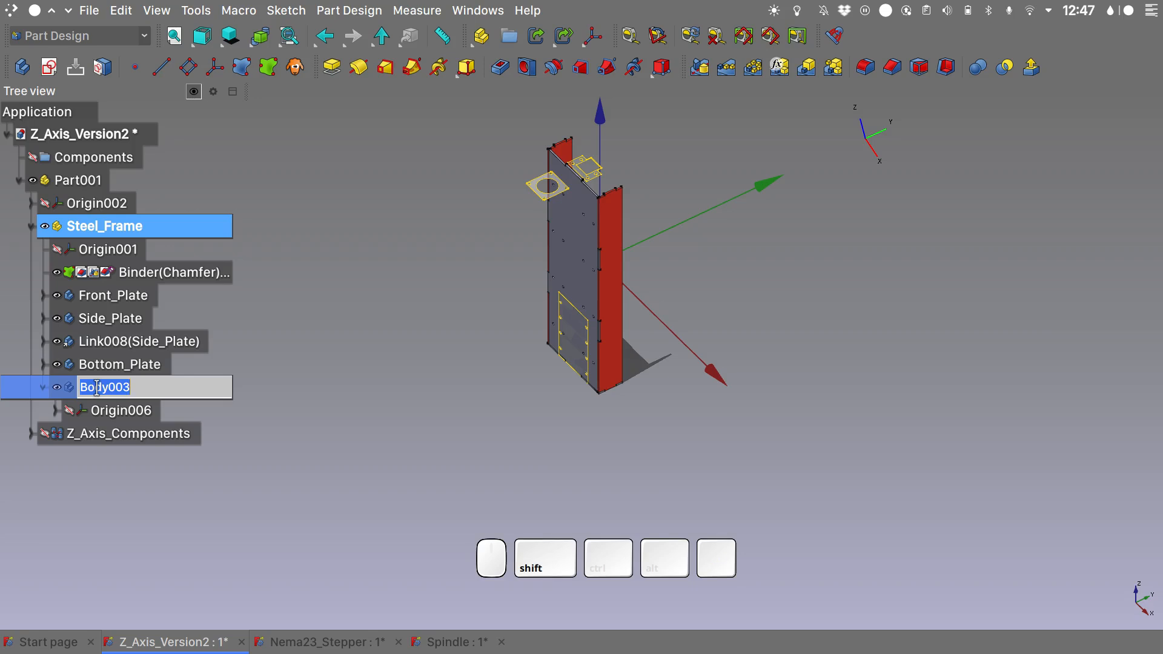
text(Top_Plate)
key(Return)
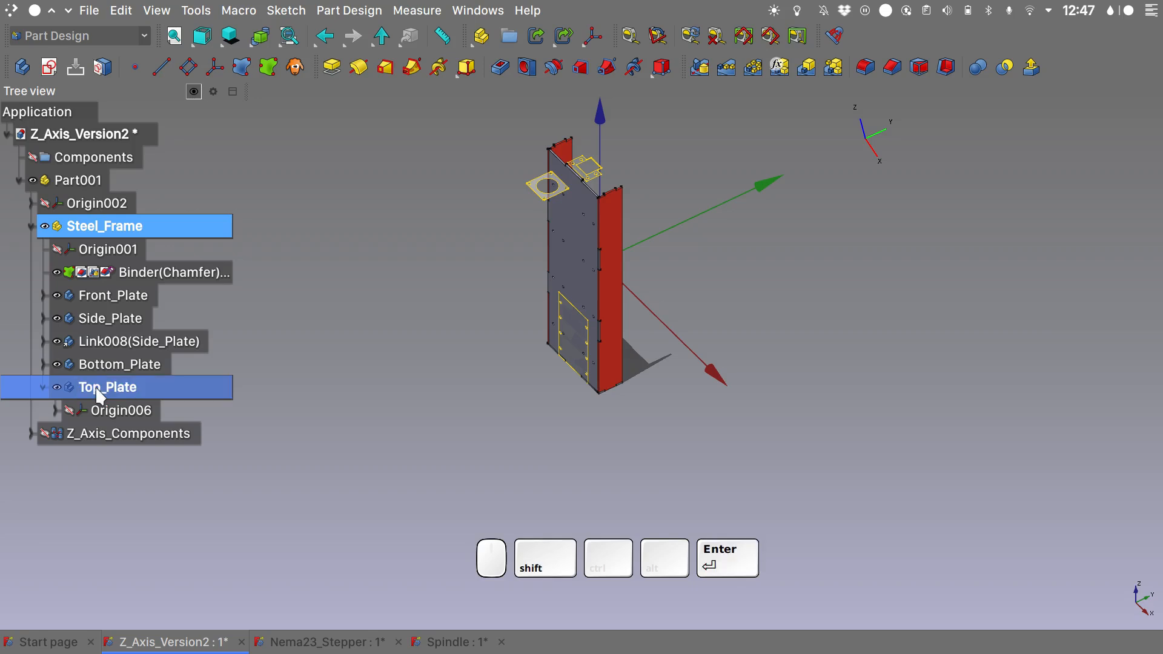
scroll(603, 194, up, 5)
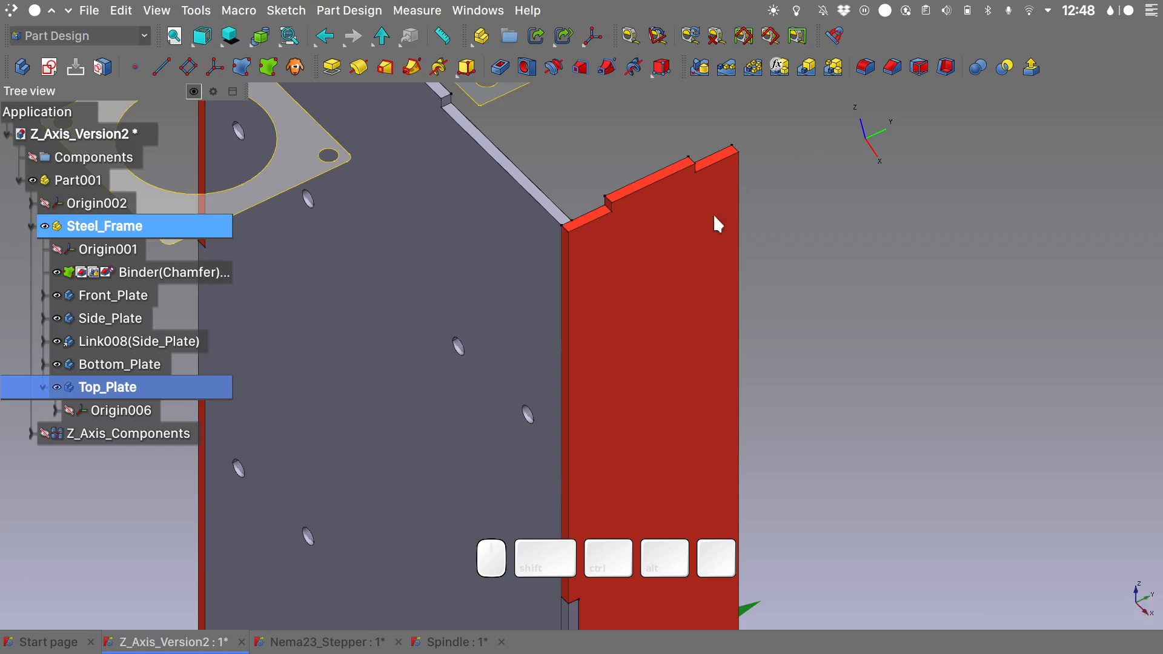
scroll(520, 239, down, 5)
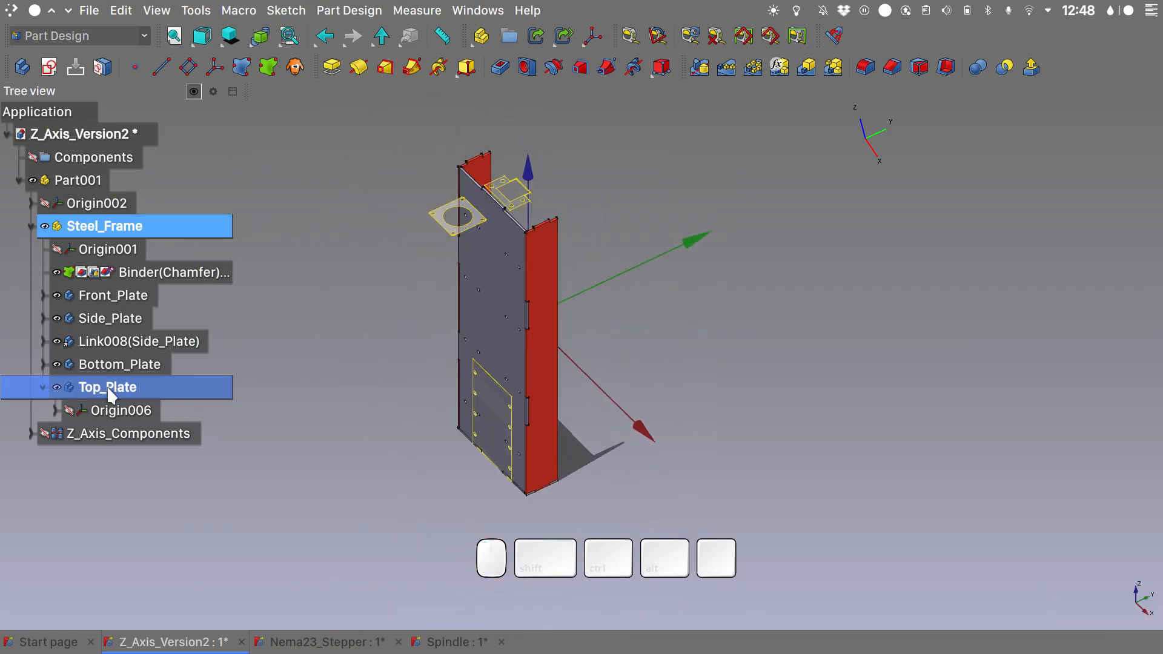
- Set the Top_Plate body's Z position to 244.50 mm
double_click(1047, 374)
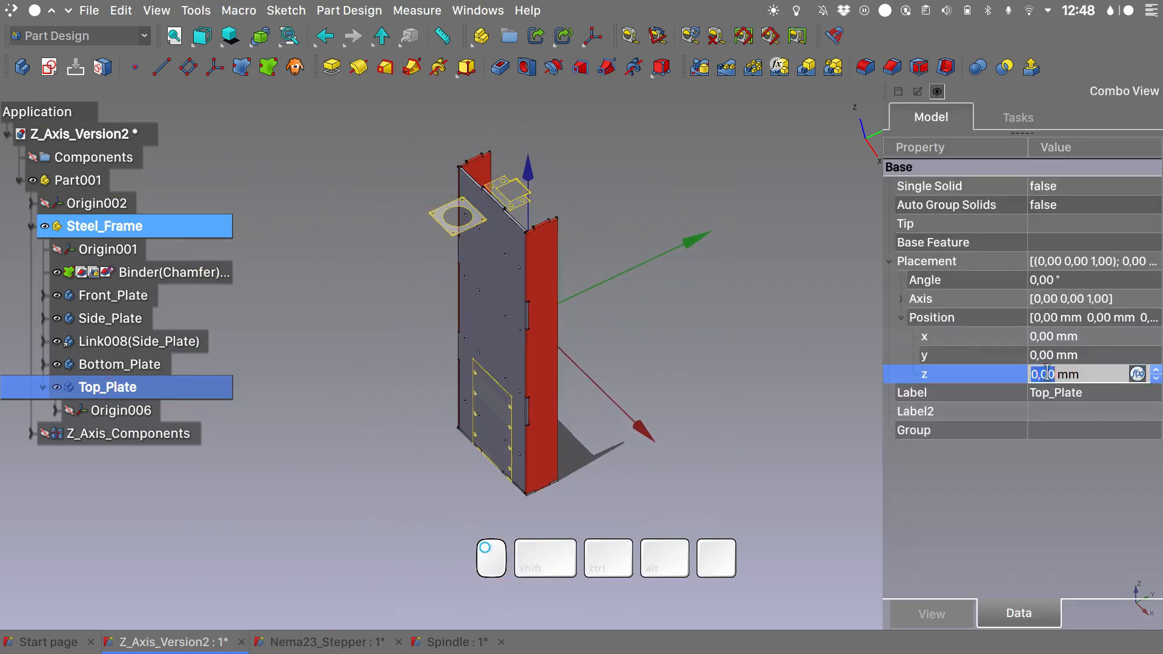
text(241)
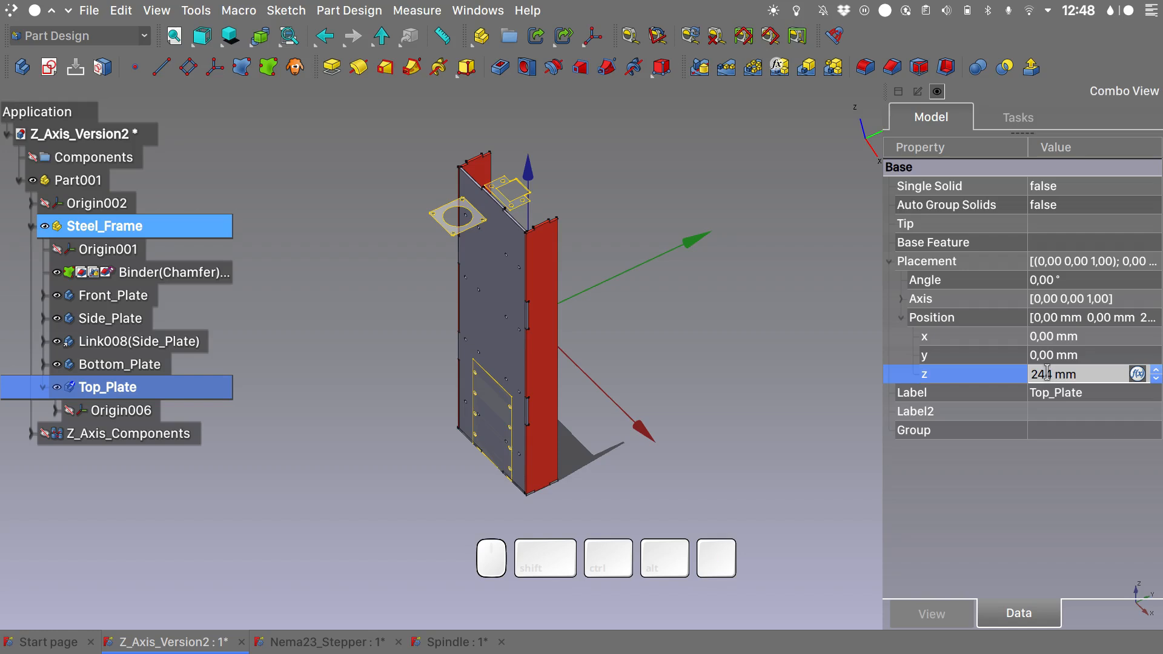
text(44,50)
key(Return)
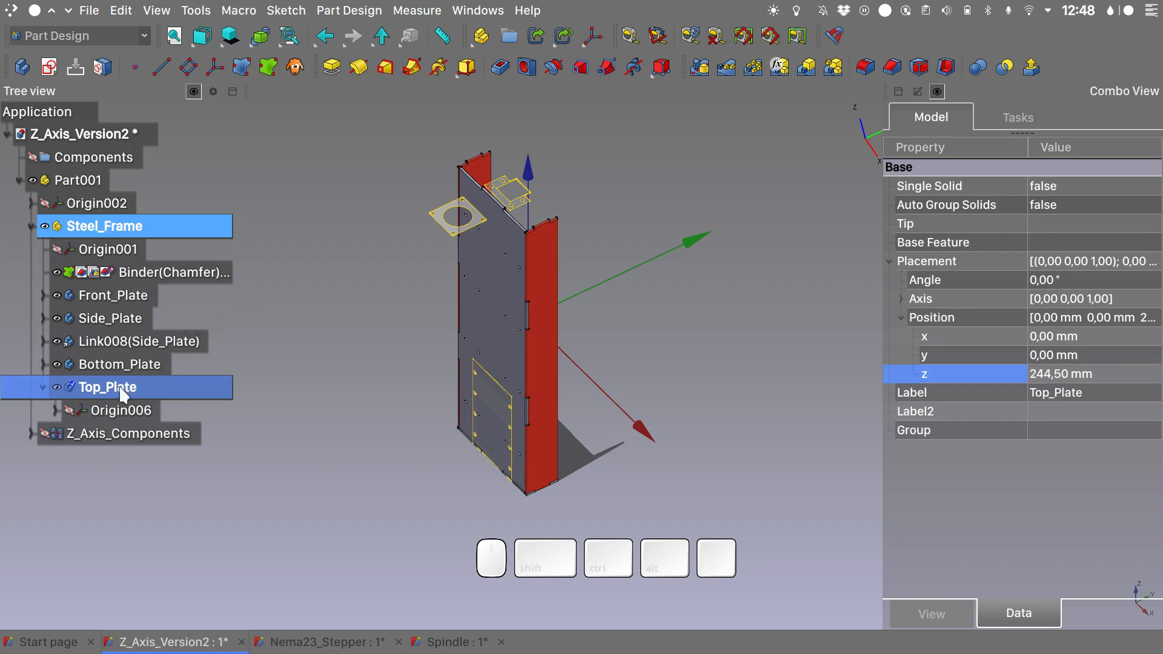
- Show Top_Plate's origin and set the body's Y position to -58 mm
click(68, 410)
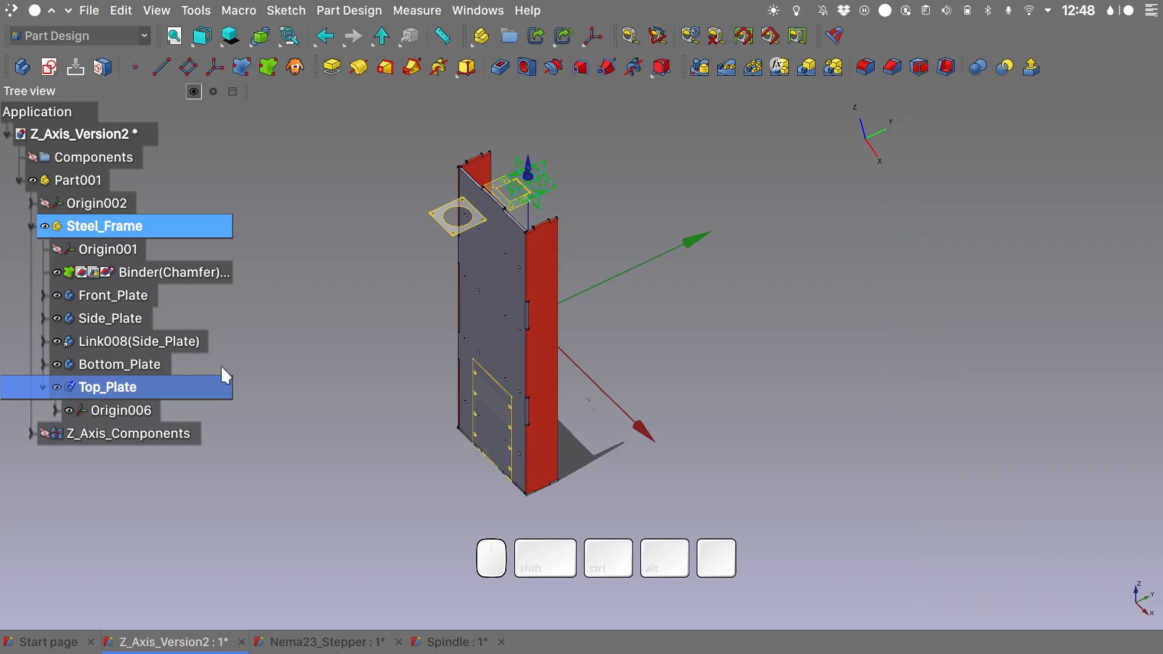
click(106, 389)
mouse_move(1159, 286)
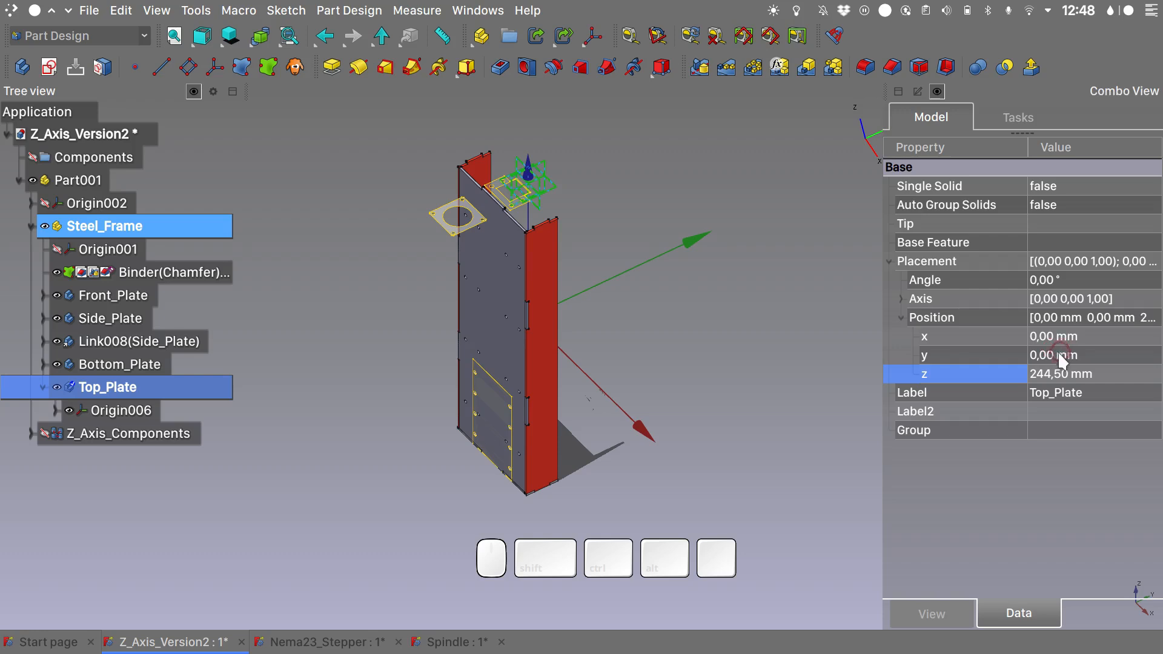
click(1051, 355)
text(-58)
key(Return)
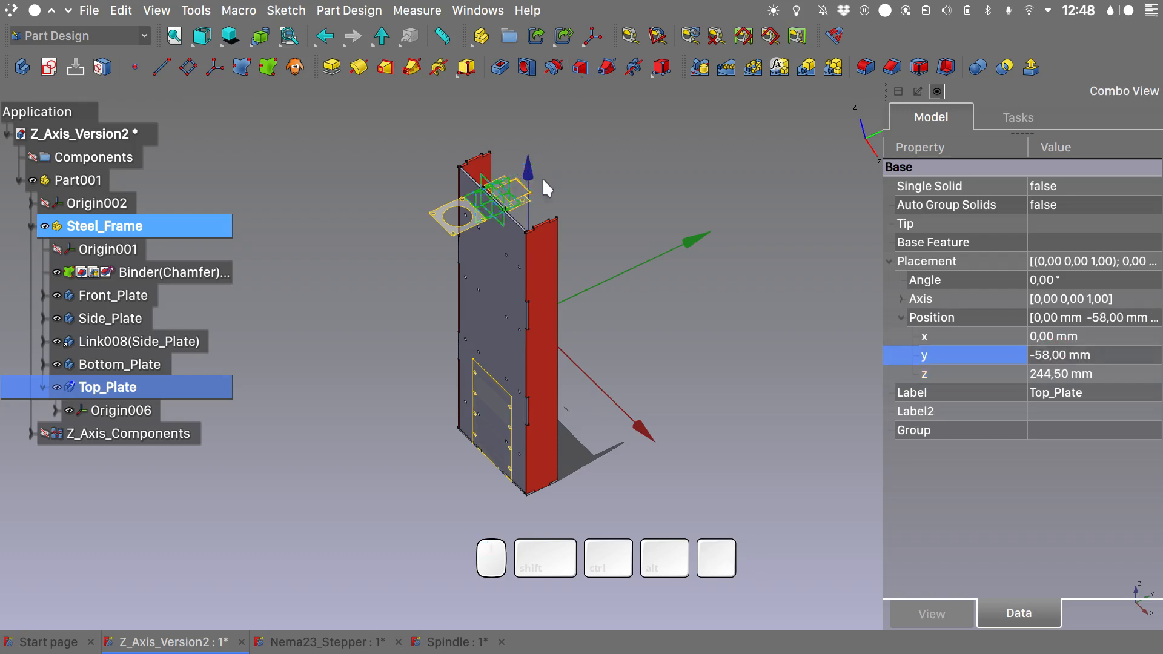
- Start a sketch on Top_Plate's XY plane and reference the frame's corner points as external geometry
scroll(497, 242, up, 3)
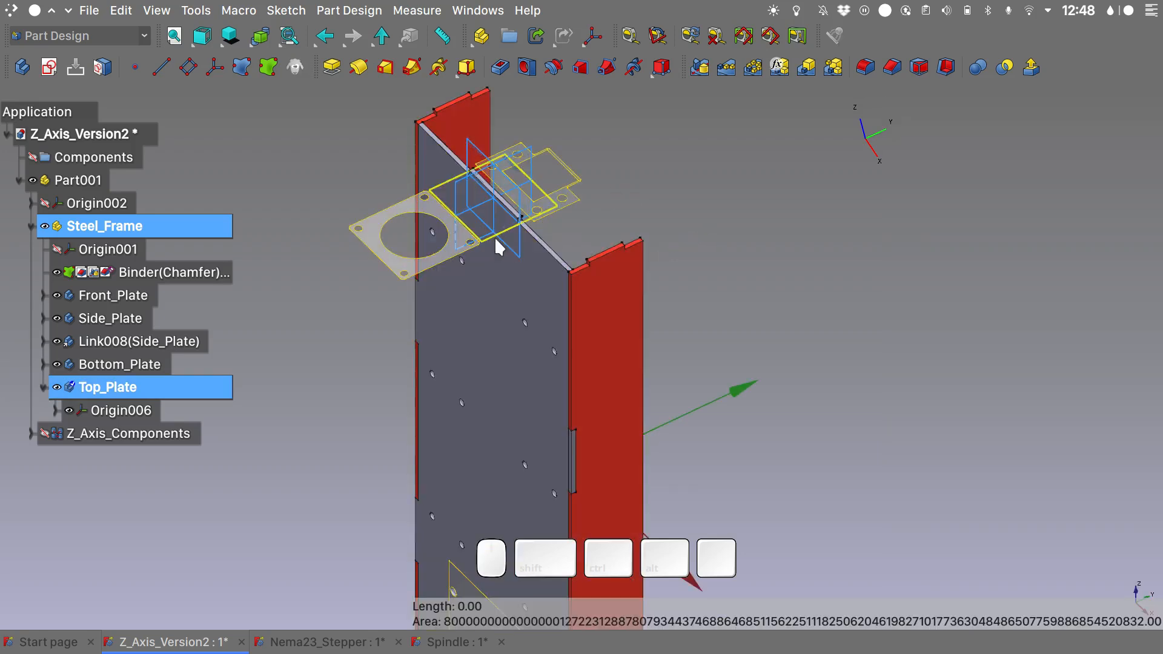
click(497, 242)
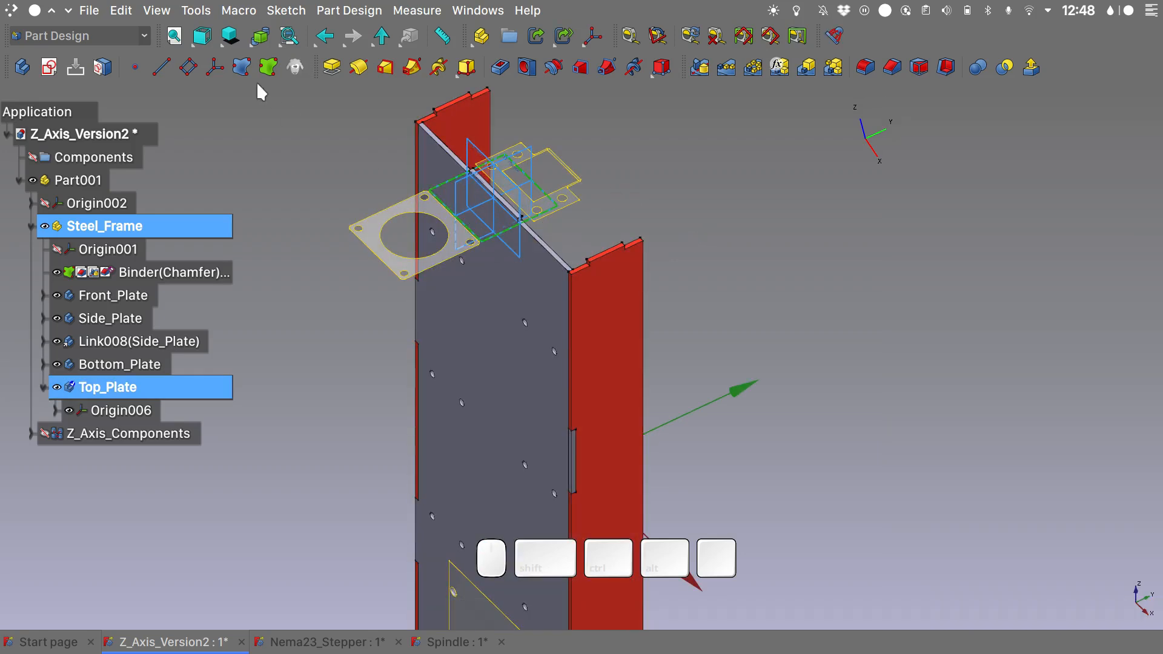
click(51, 69)
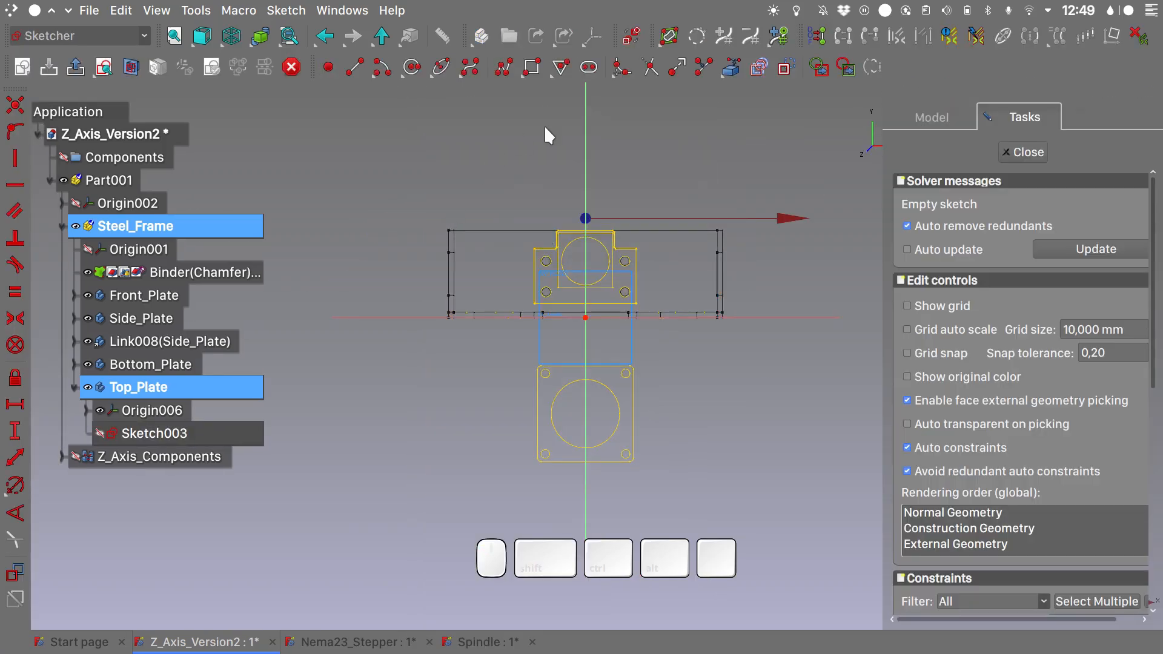
click(732, 67)
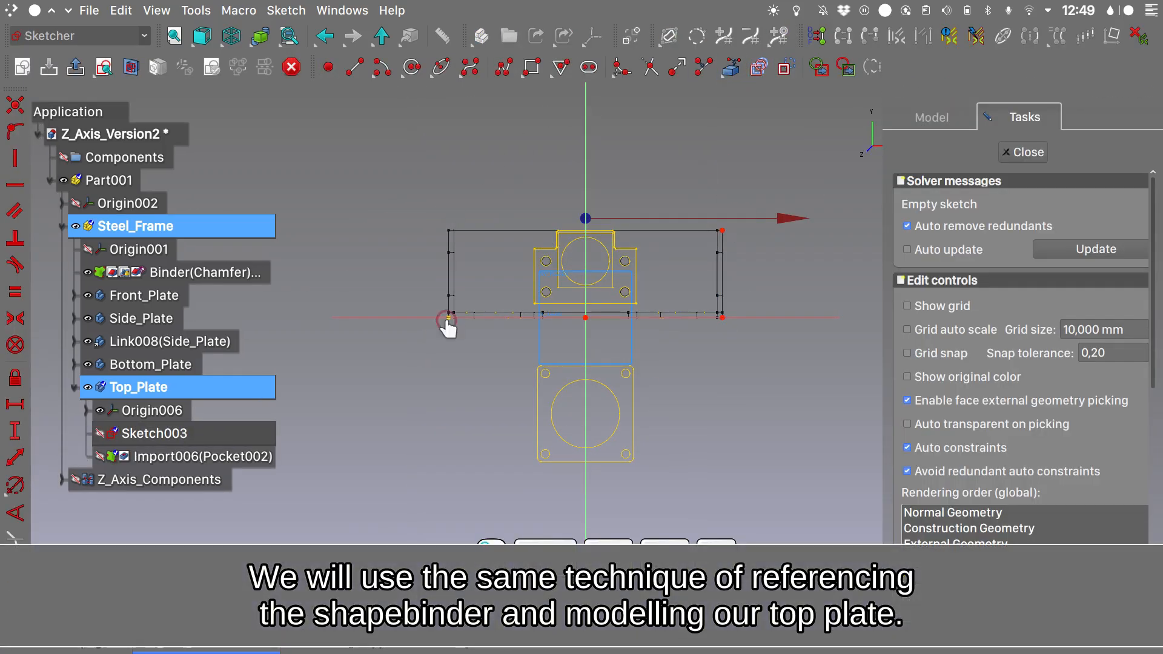
- Draw the closed top plate outline through the frame corners, narrowing at about 45° to a rectangular motor extension, and constrain its shoulder corners
click(448, 318)
click(499, 370)
click(499, 503)
click(671, 503)
click(672, 370)
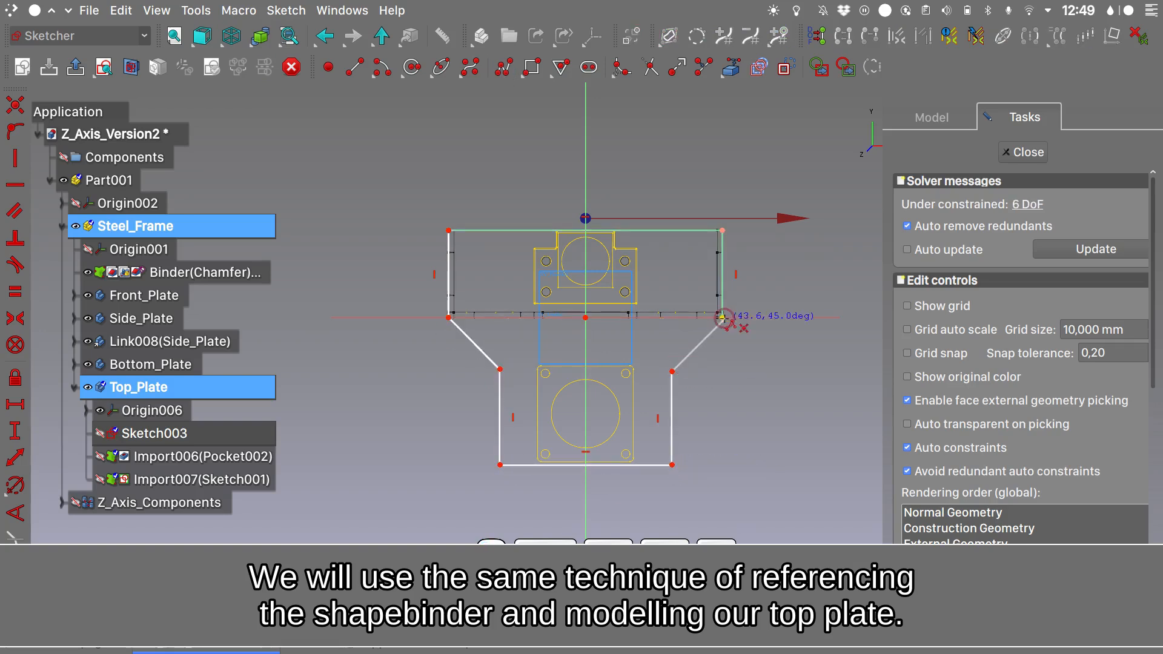
click(722, 318)
click(499, 370)
click(671, 370)
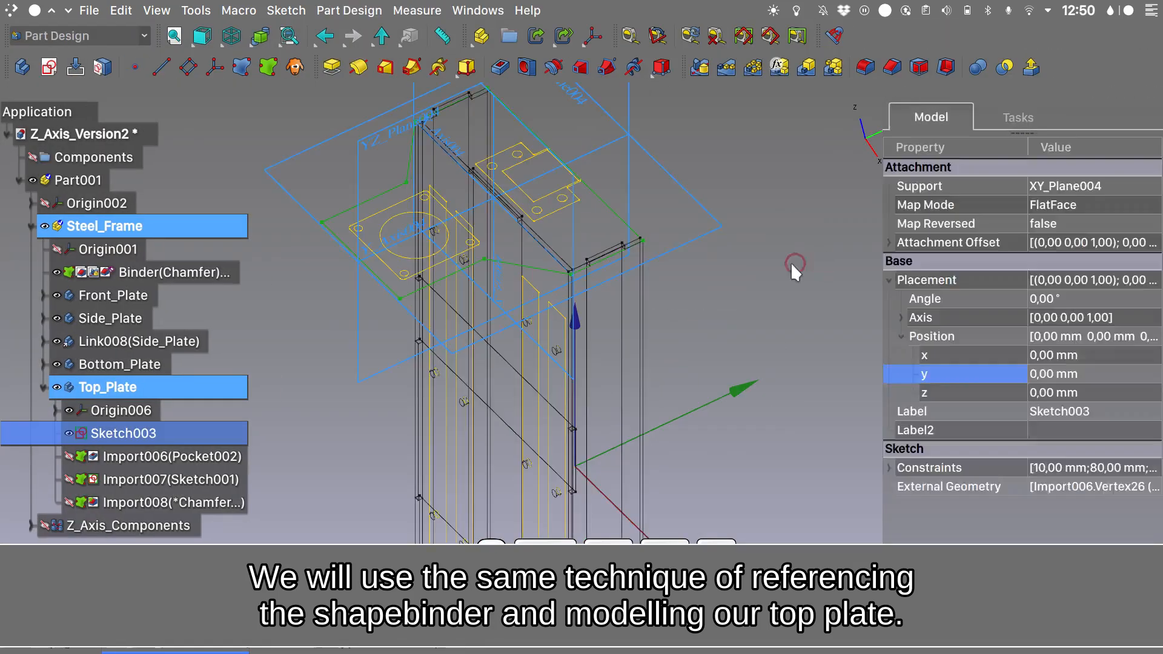
click(728, 250)
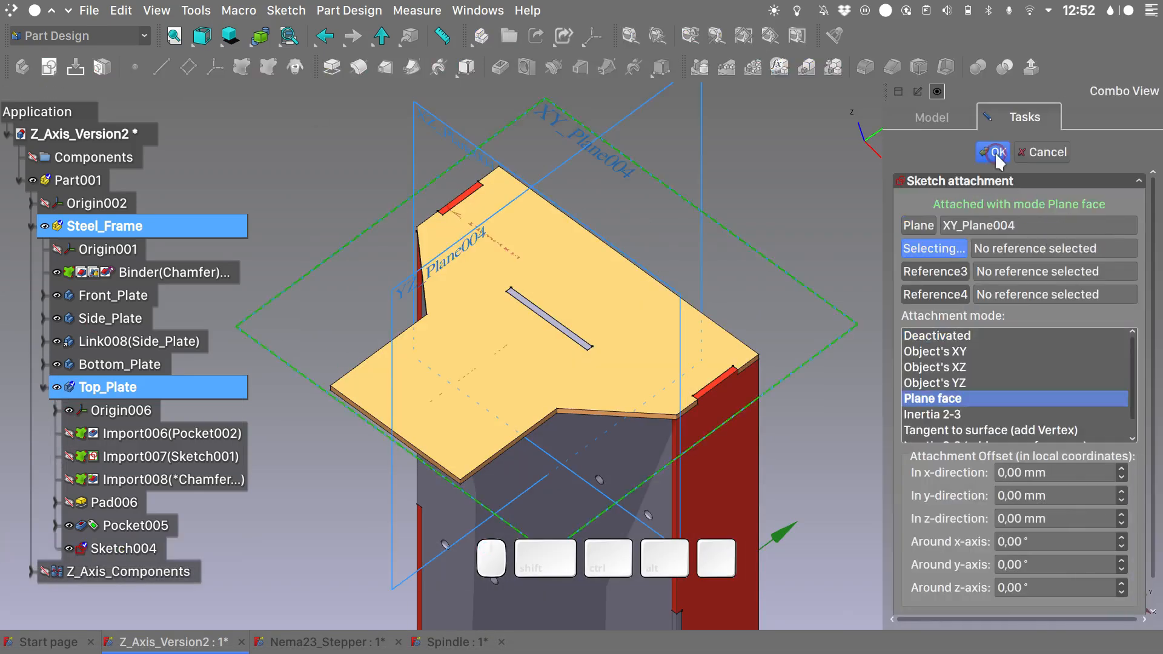
- On Top_Plate's XY plane, sketch a rectangle around the bearing block outline and constrain it to the referenced geometry
click(995, 152)
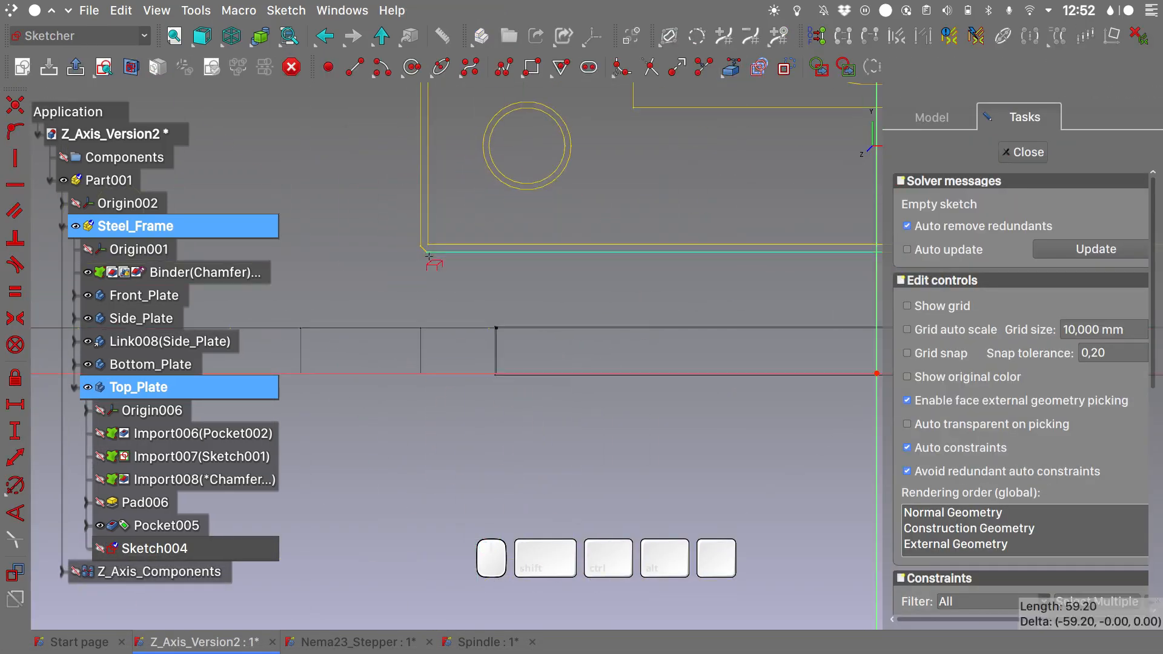
click(664, 419)
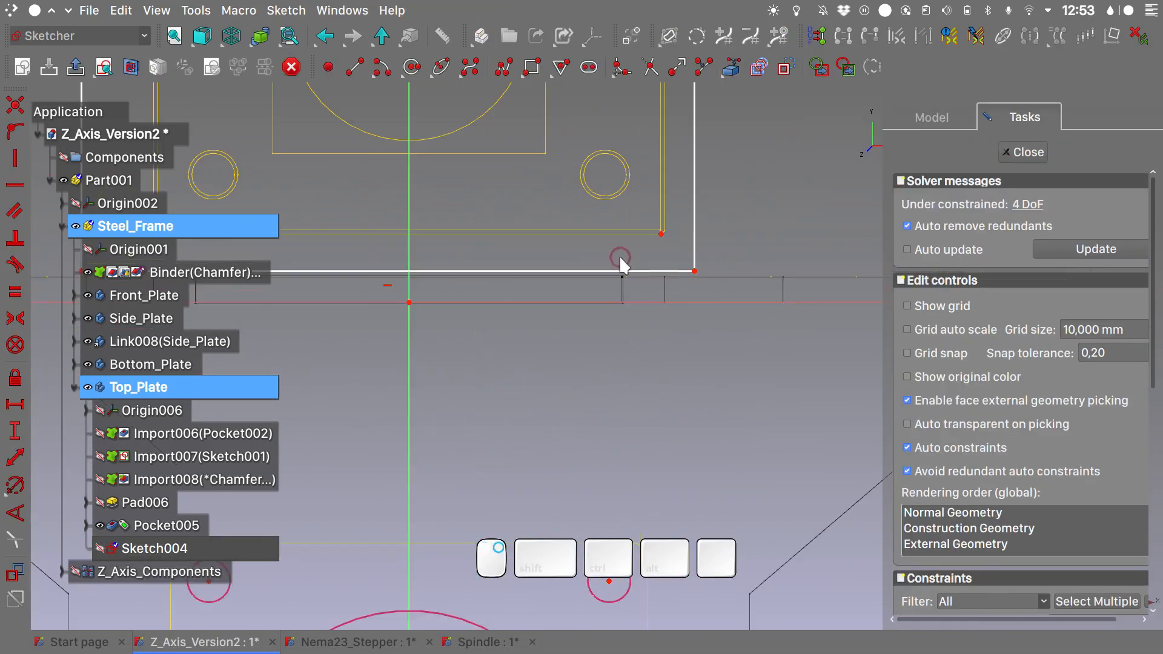
key(s)
click(679, 254)
click(689, 264)
scroll(682, 263, up, 8)
click(705, 233)
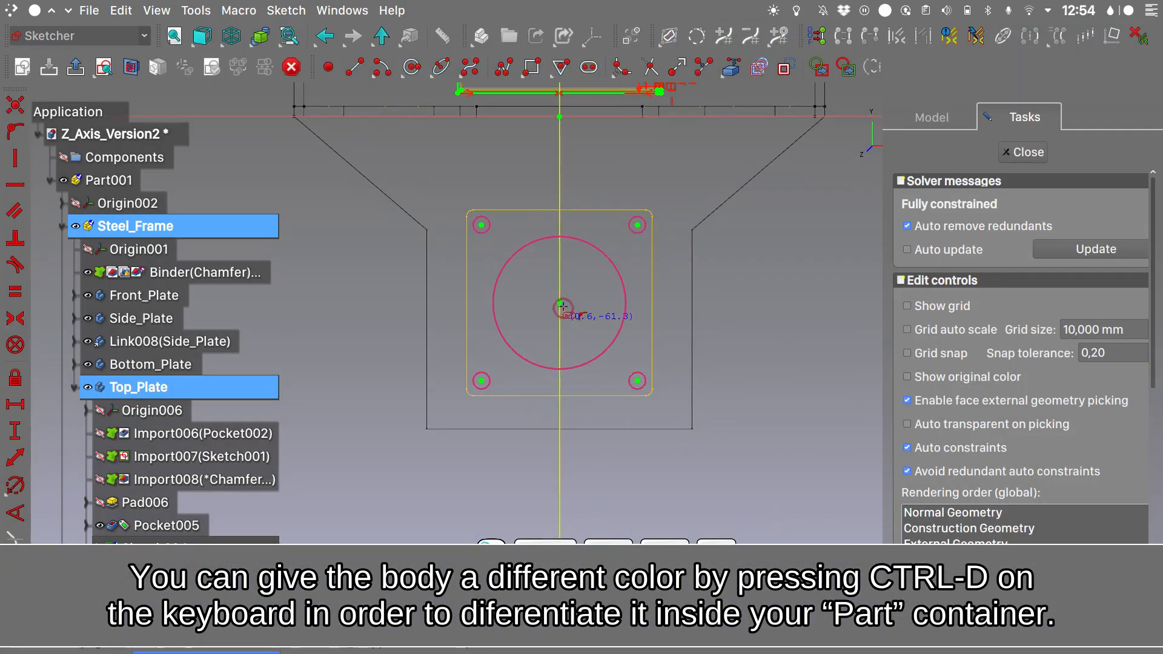
- Draw a vertical slot over the motor's large central circle, centred on its referenced centre point
click(559, 303)
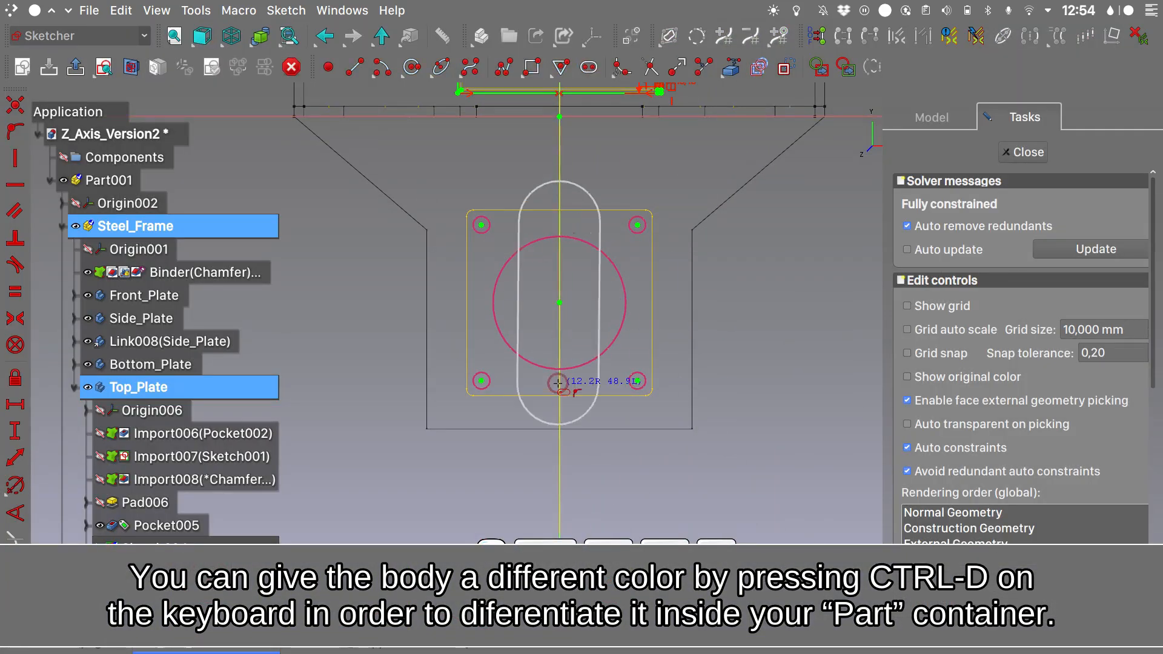
click(584, 245)
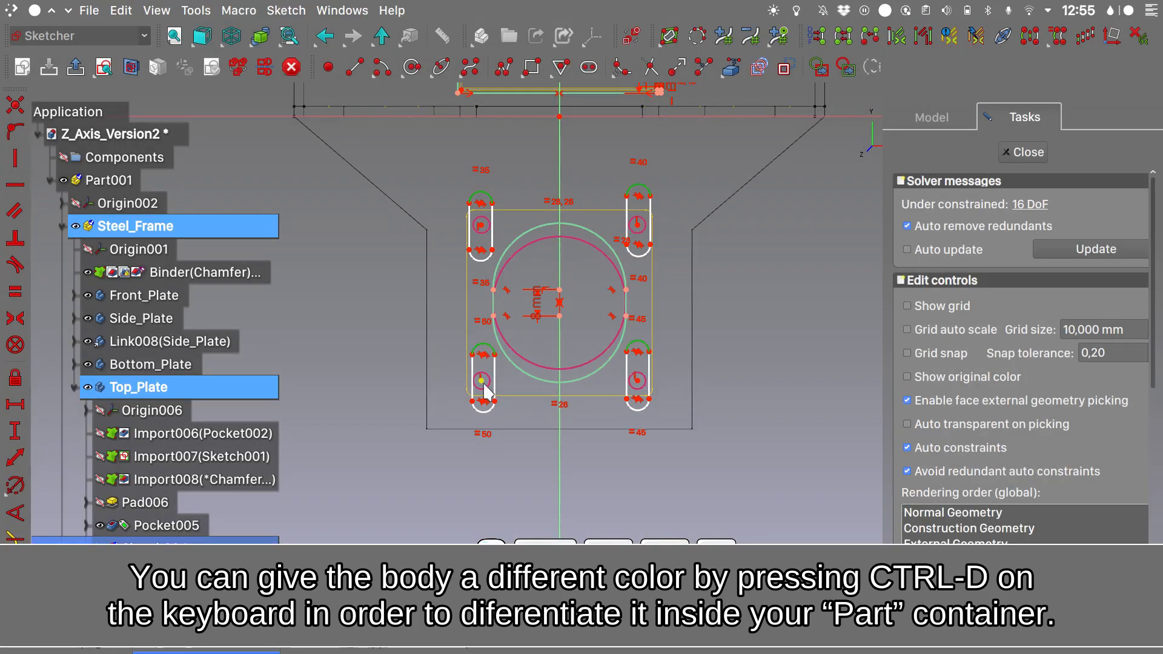
- Constrain the two lower motor mounting slots symmetrically about their referenced hole centres and close the sketch
scroll(491, 230, up, 3)
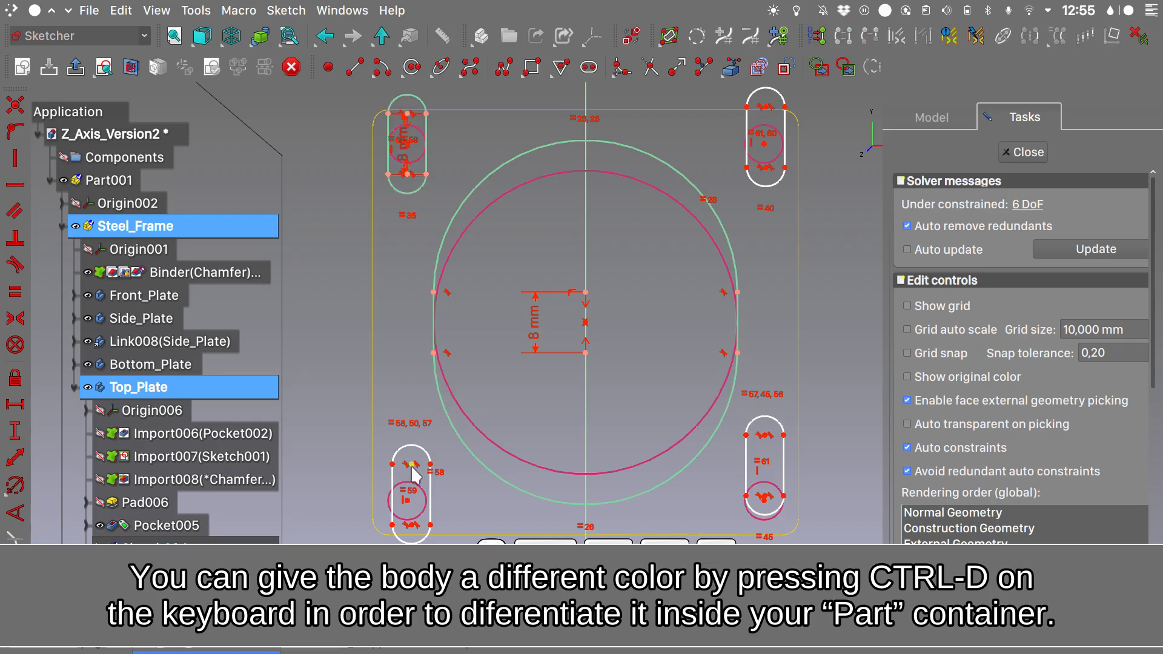
click(411, 464)
click(411, 524)
click(407, 500)
key(s)
click(764, 495)
click(764, 435)
click(764, 500)
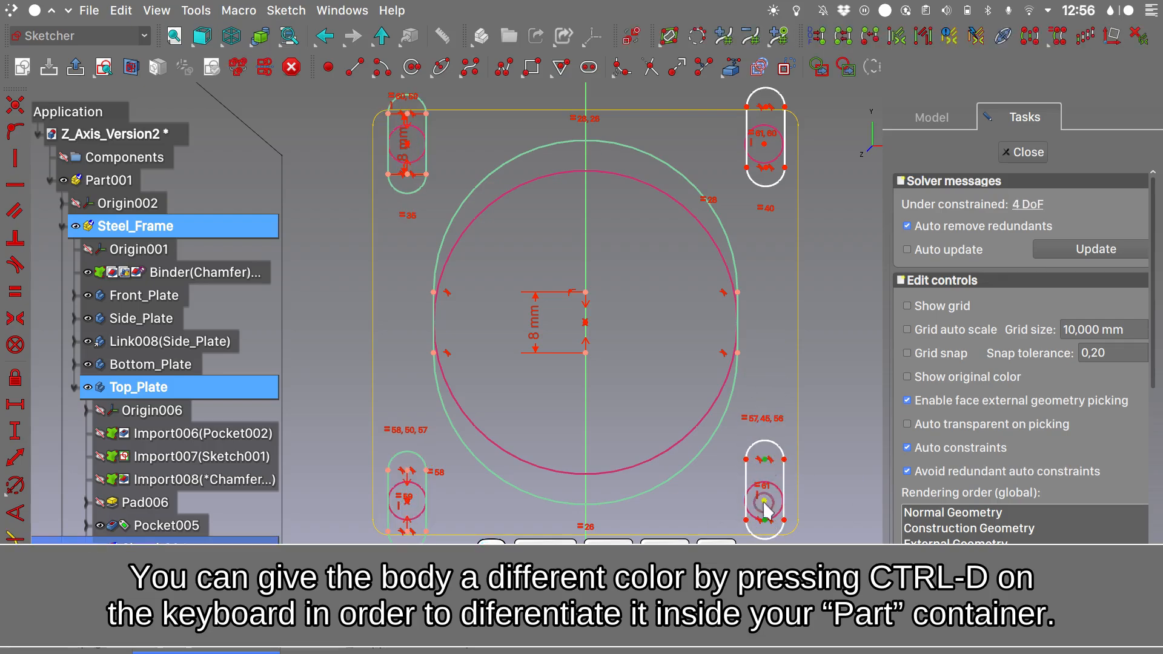
key(s)
scroll(765, 147, down, 5)
shift+middle_drag(764, 376, 806, 290)
click(1015, 157)
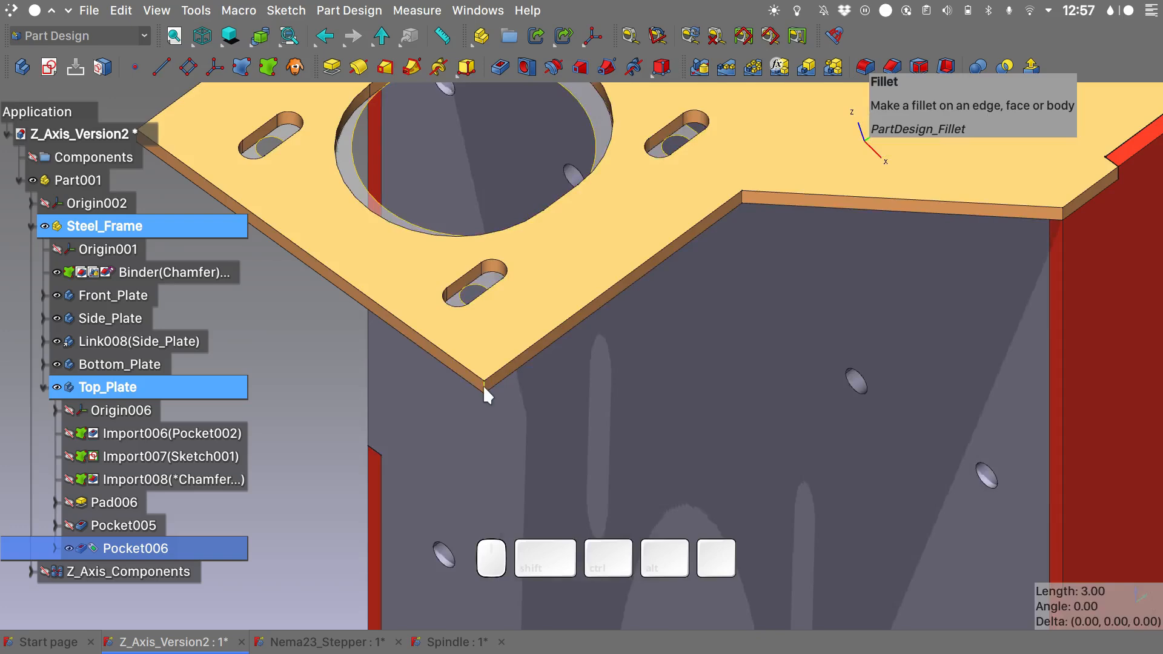
- Reference the bearing block's four mounting holes and the inner rectangle's side edge as external geometry in the pocket sketch
alt+scroll(583, 313, up, 5)
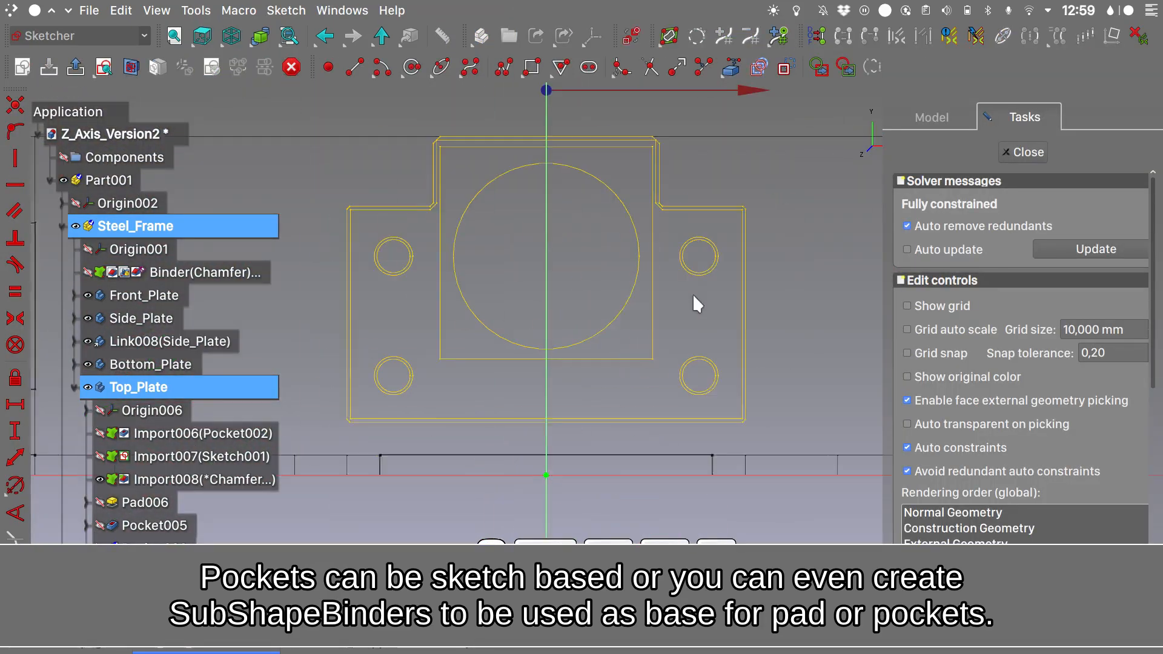
click(731, 67)
click(705, 237)
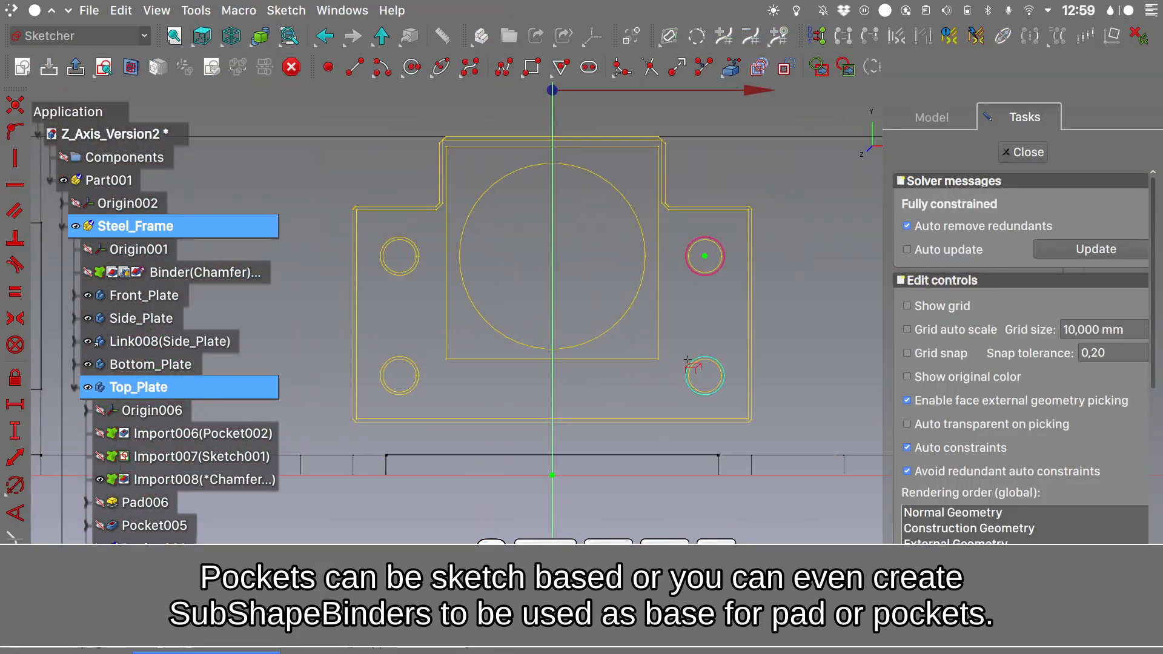
click(689, 362)
click(416, 366)
click(415, 266)
click(446, 303)
- Draw a rectangular cutout over the bearing block's central opening, extending past the plate's rear edge
scroll(797, 297, down, 3)
click(537, 68)
click(580, 335)
click(722, 133)
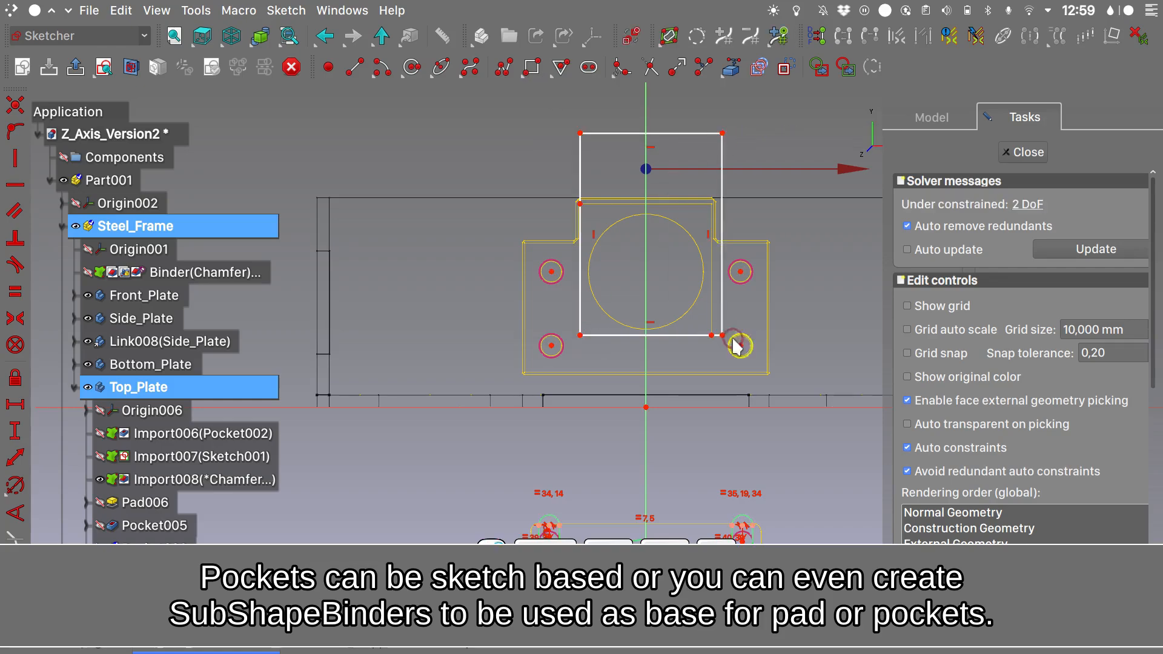
click(701, 340)
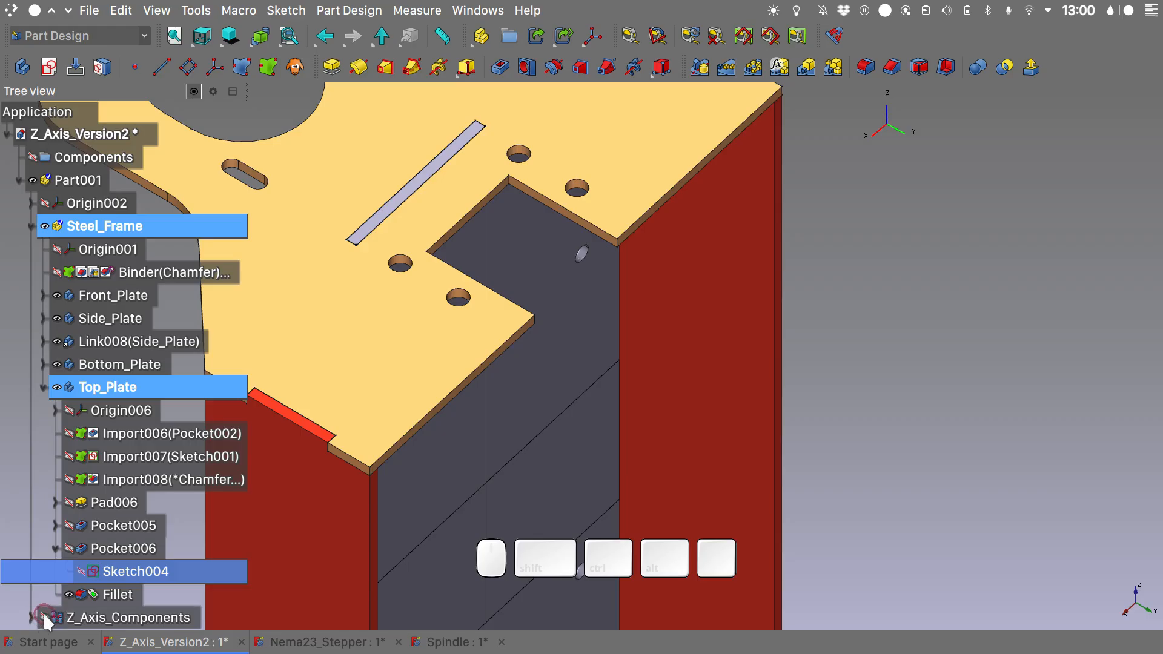
- Show Z_Axis_Components and highlight Part001 and Z_Axis_Components in turn to check what each contains
click(42, 612)
alt+middle_drag(606, 311, 904, 297)
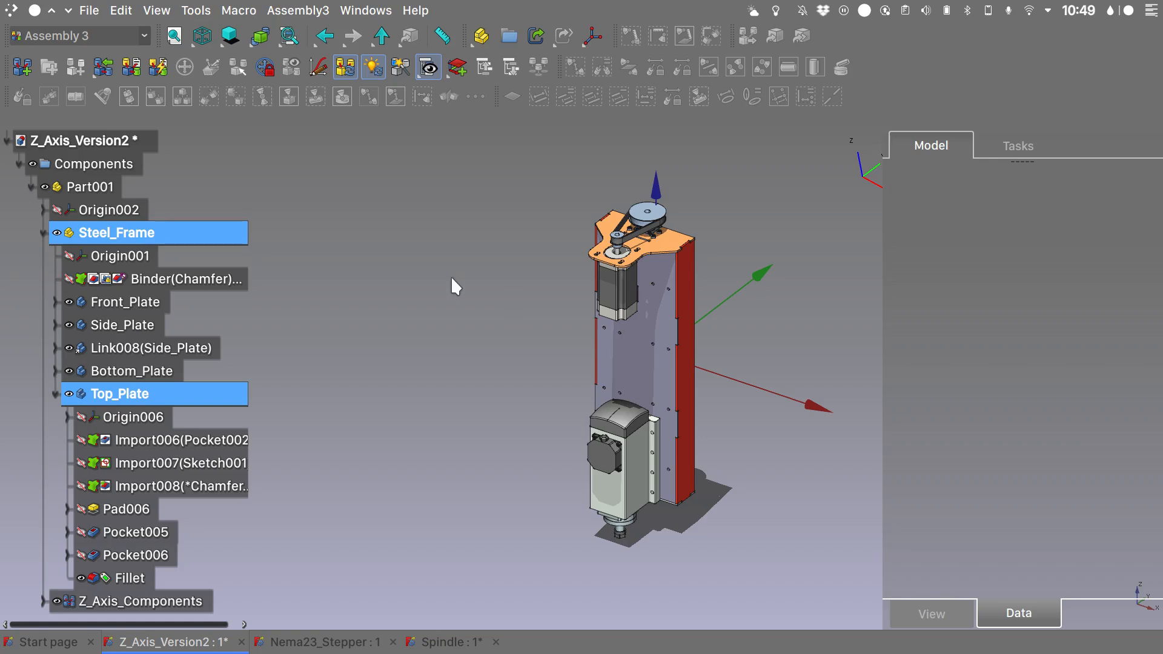
click(103, 189)
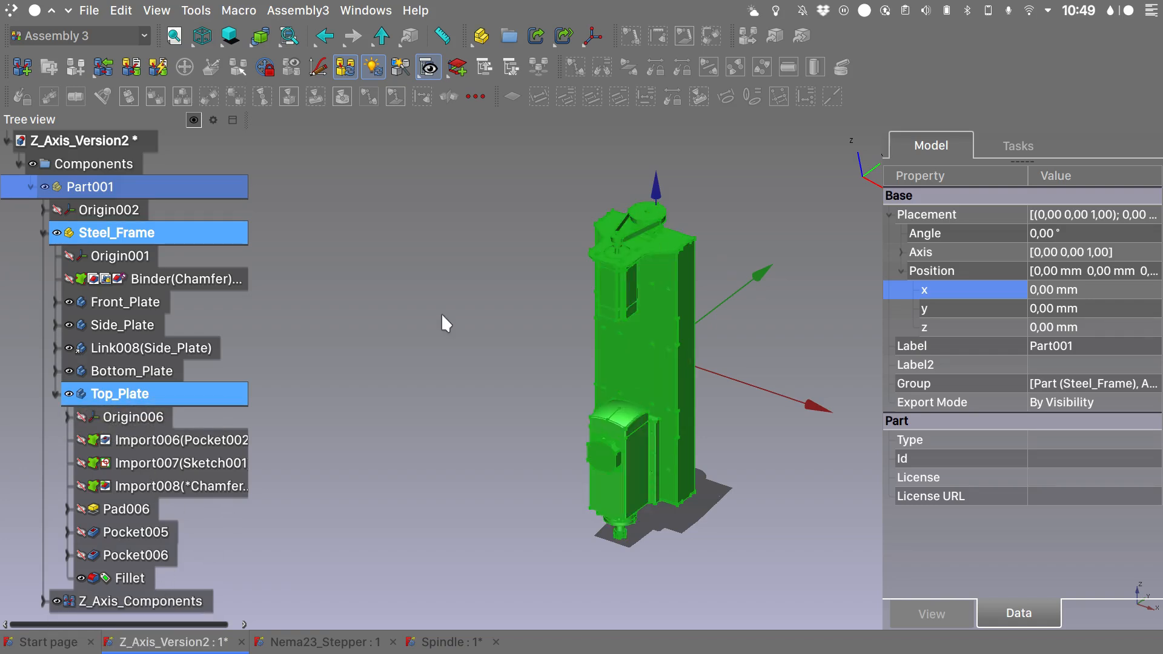
click(146, 603)
- Move the whole Part001 container in the negative X direction with Transform
click(104, 185)
right_click(133, 184)
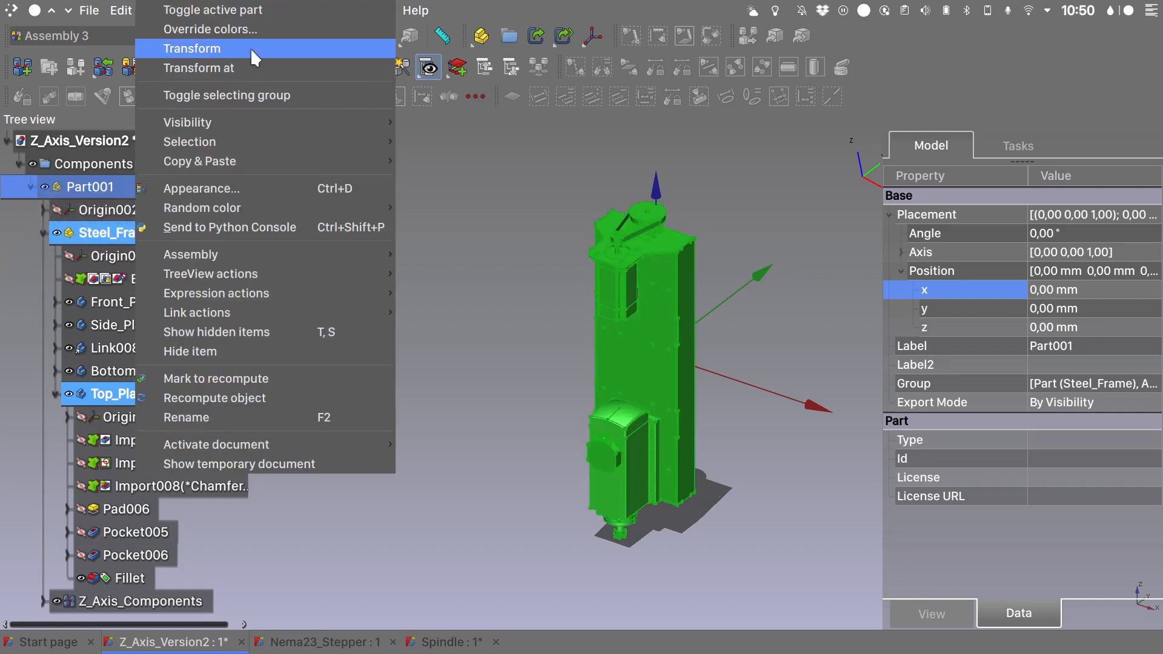
click(250, 49)
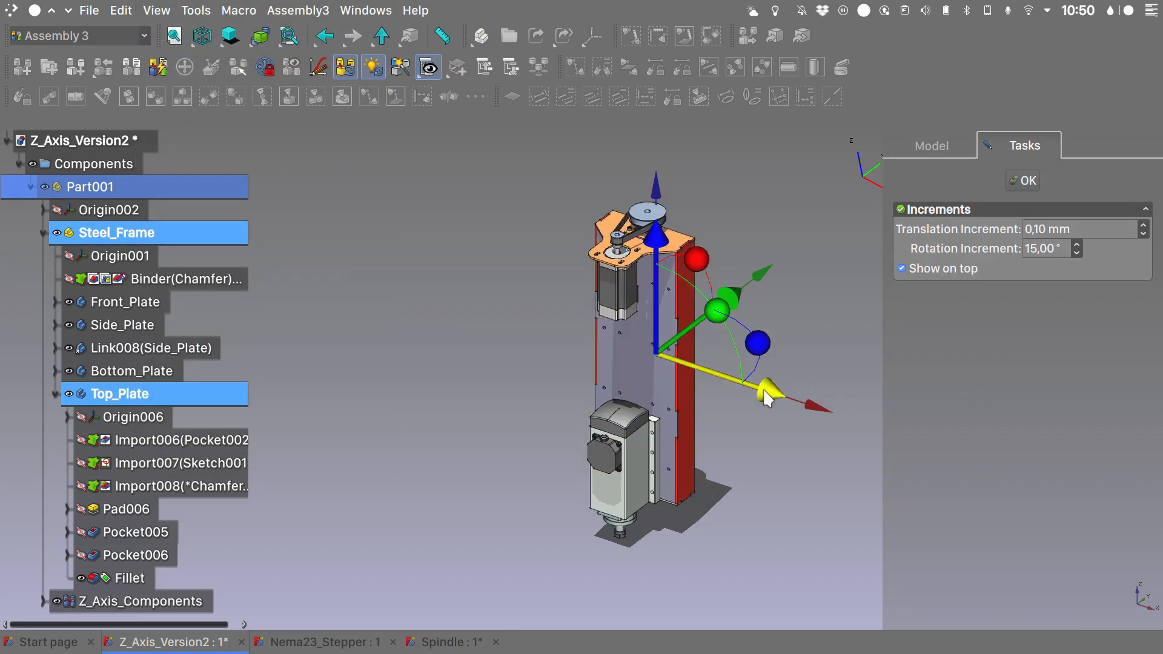
drag(768, 388, 331, 391)
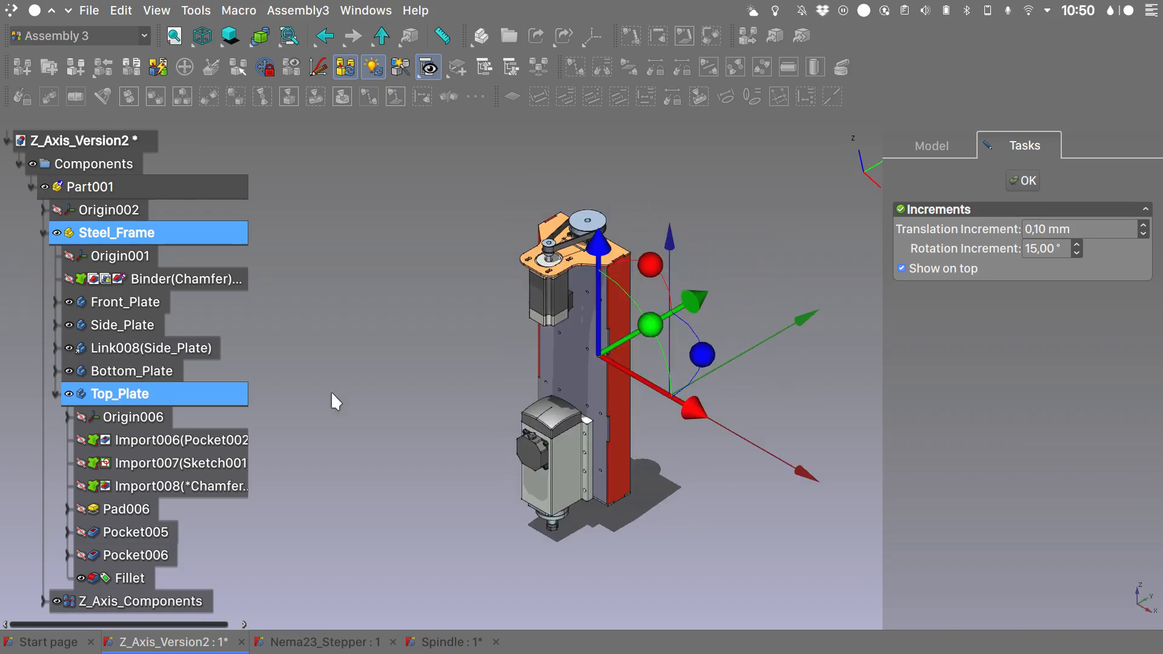
key(Return)
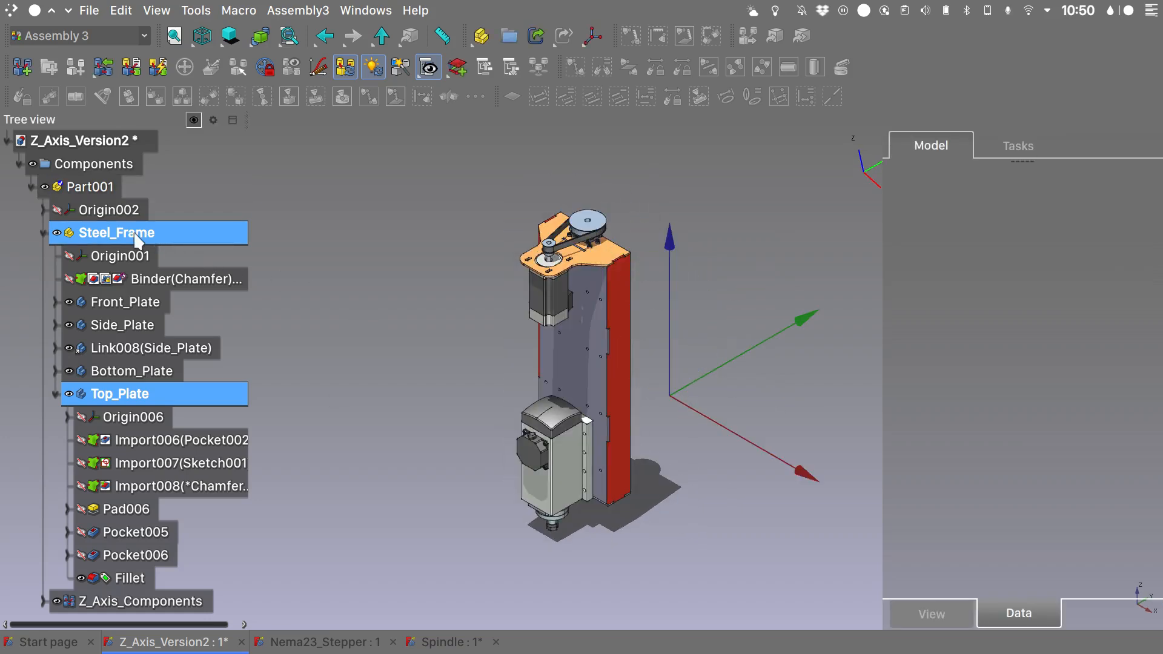
- Highlight Steel_Frame, Part001 and Z_Axis_Components in turn to review which parts each container groups
click(173, 241)
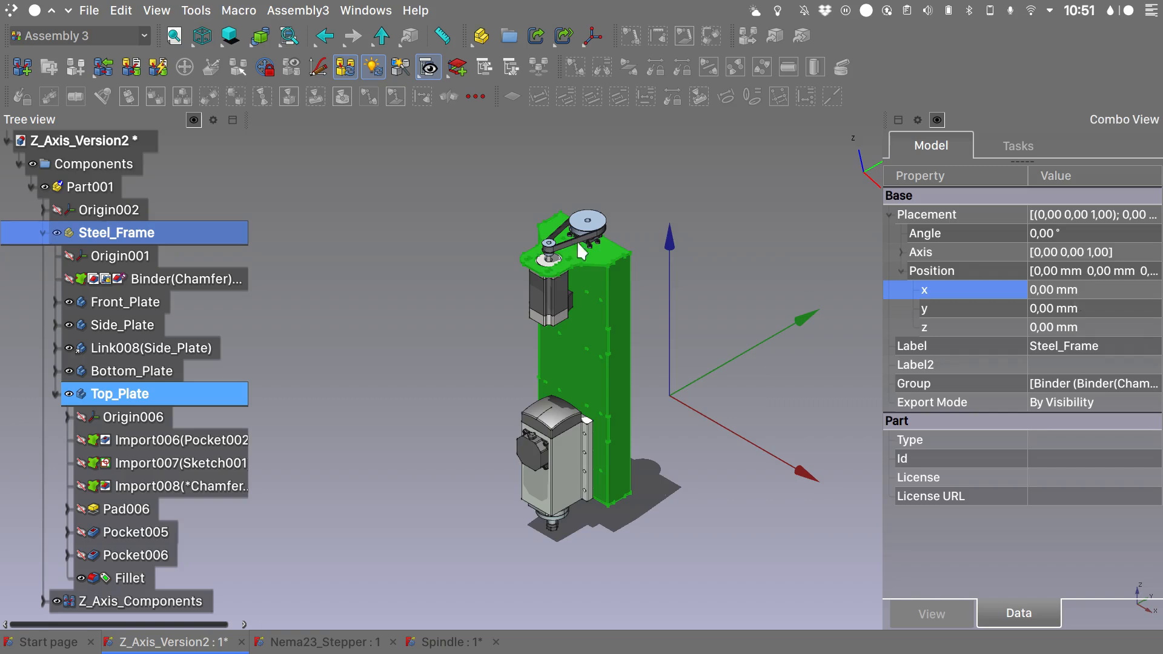
click(89, 188)
click(156, 602)
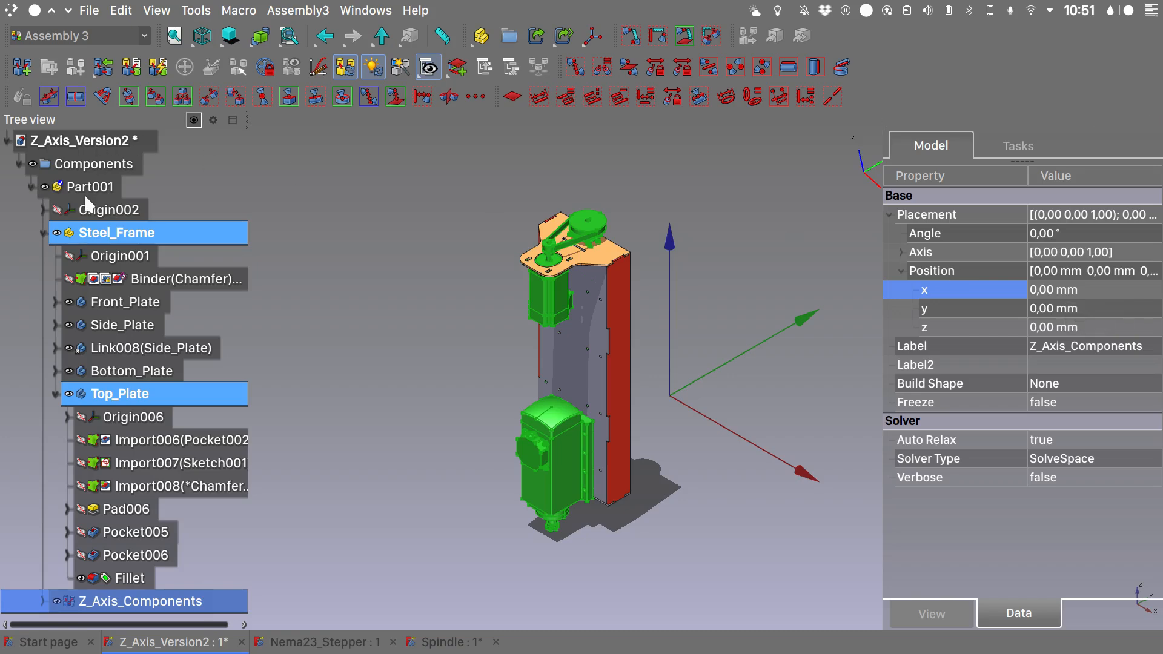
click(841, 323)
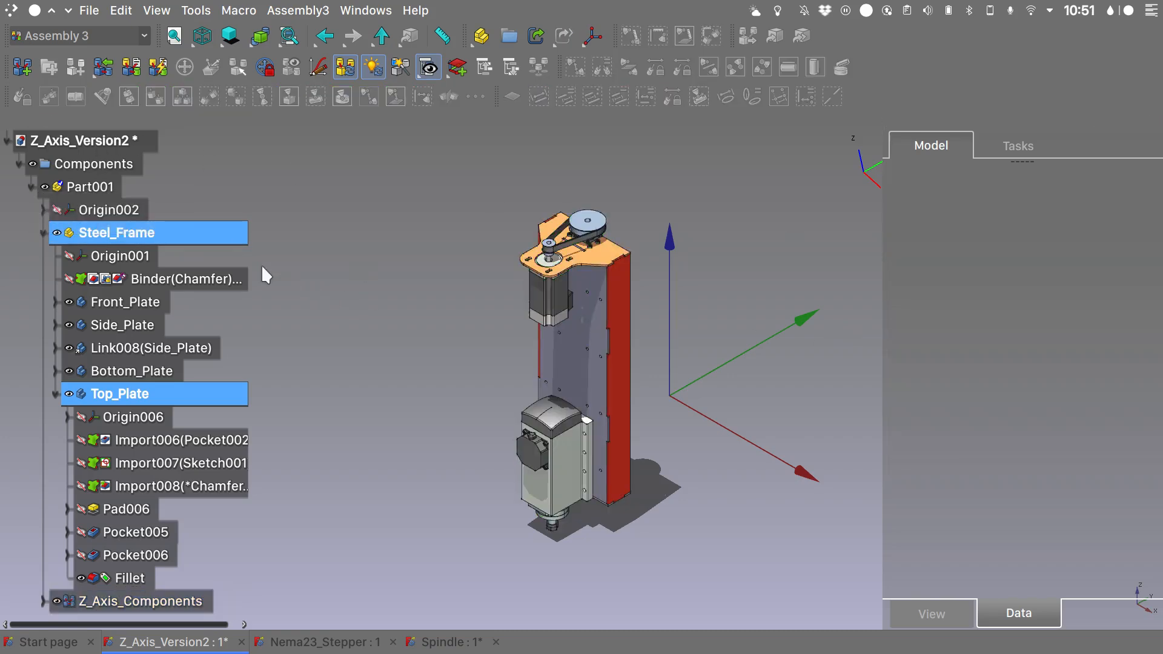
click(151, 233)
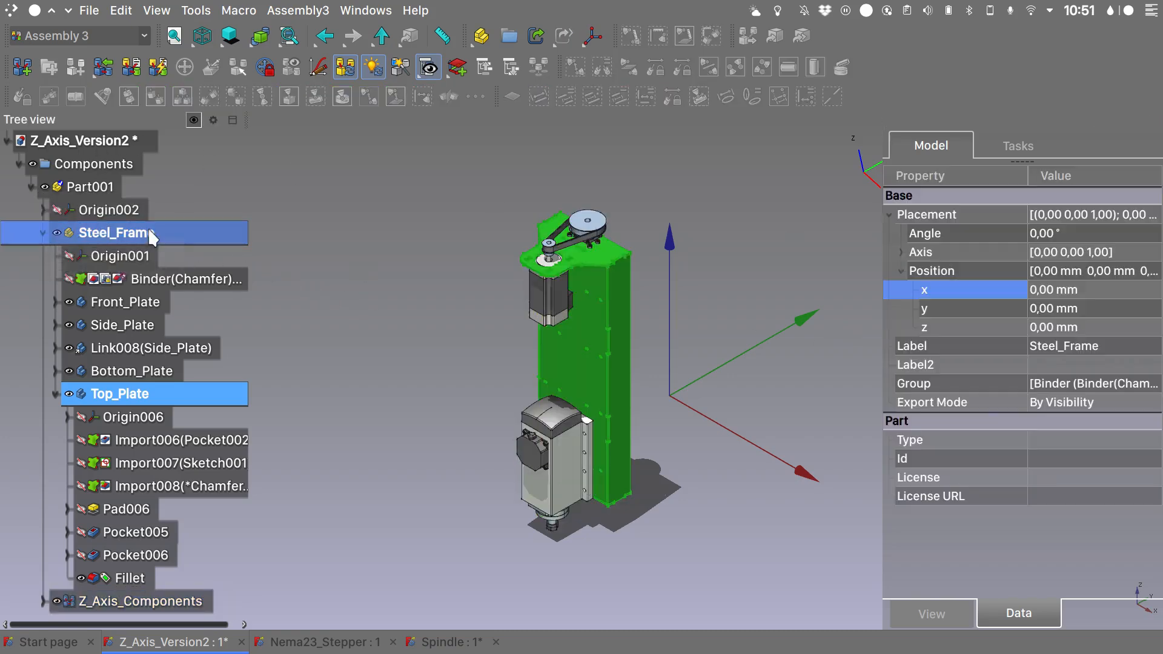
- Set the Steel_Frame container's X position to 10 mm and check its offset from the components in the front view
click(1044, 289)
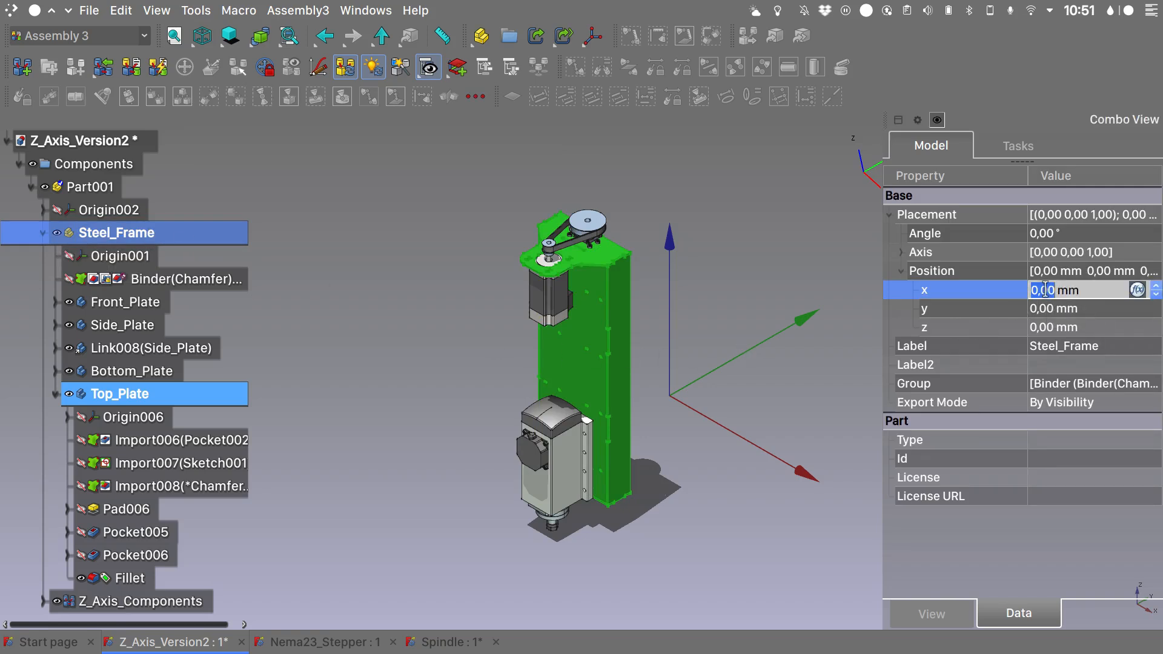
text(10)
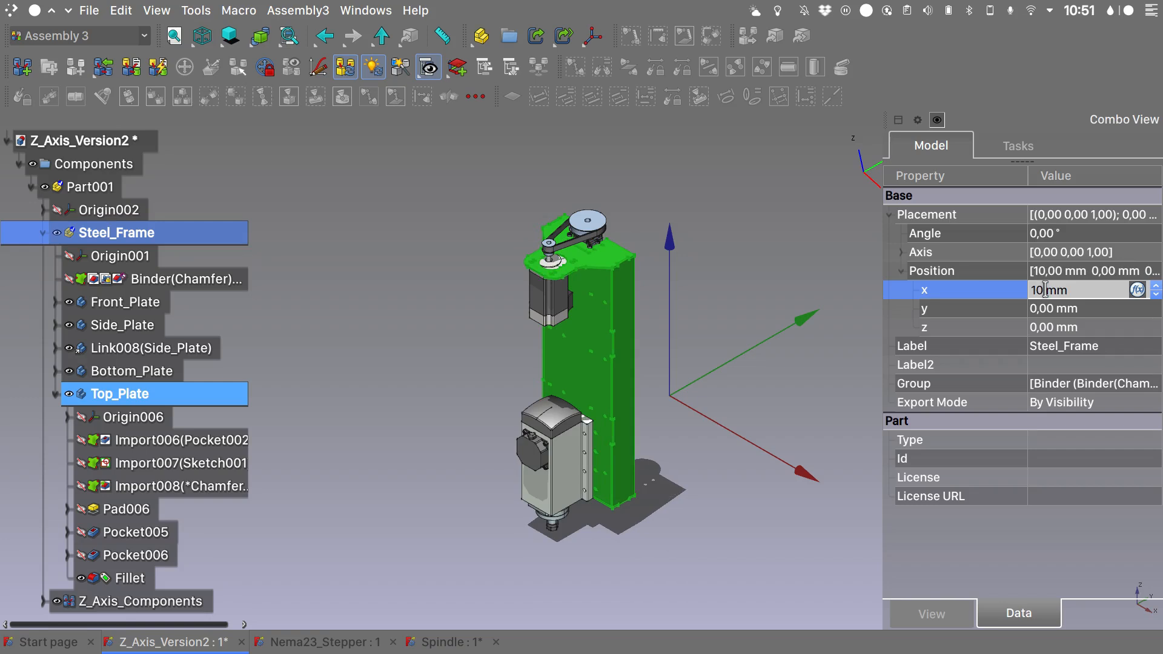
click(796, 378)
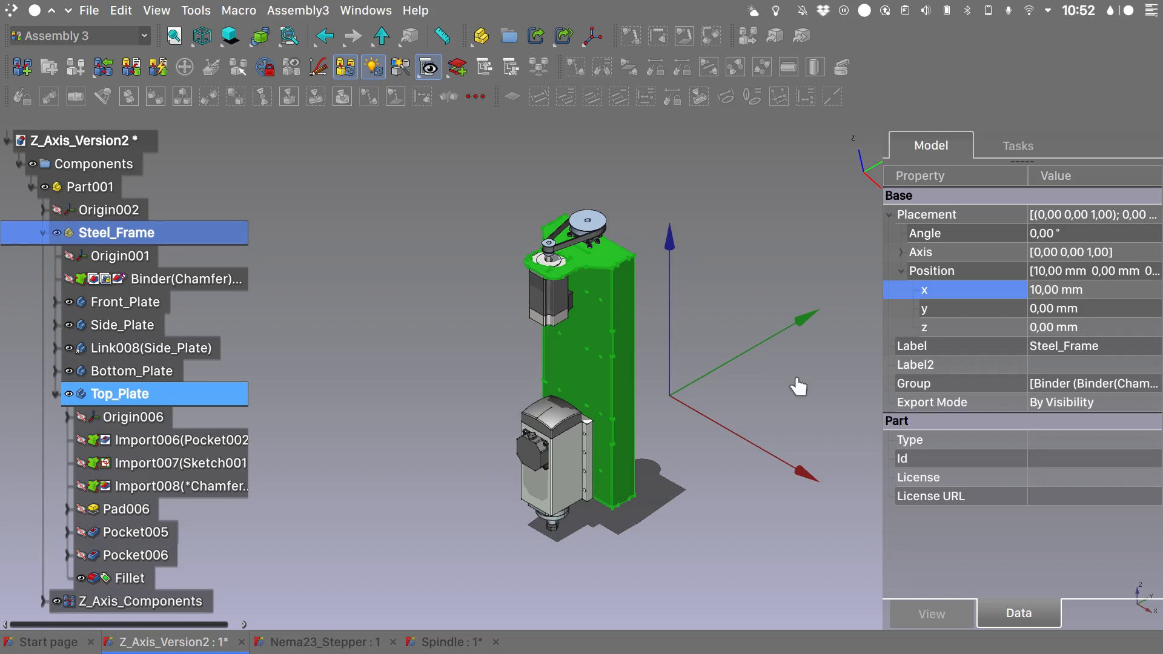
click(799, 387)
key(1)
scroll(614, 331, up, 5)
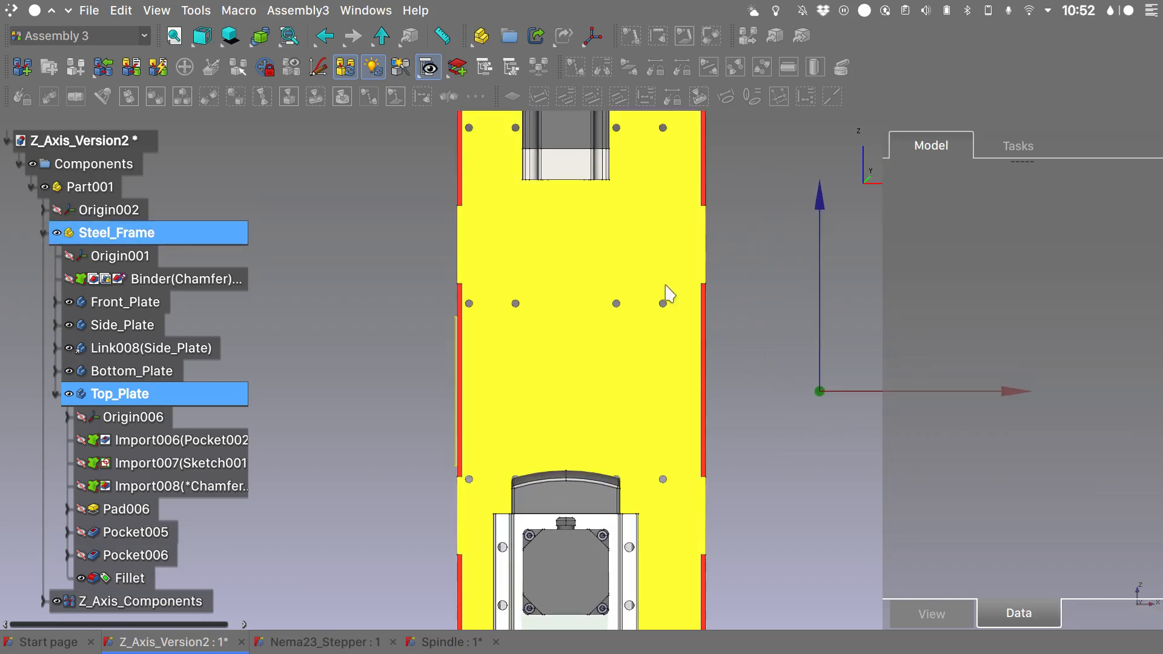
- Check the placements of Z_Axis_Components and Part001, and reset Steel_Frame's X position to 0 mm
click(166, 602)
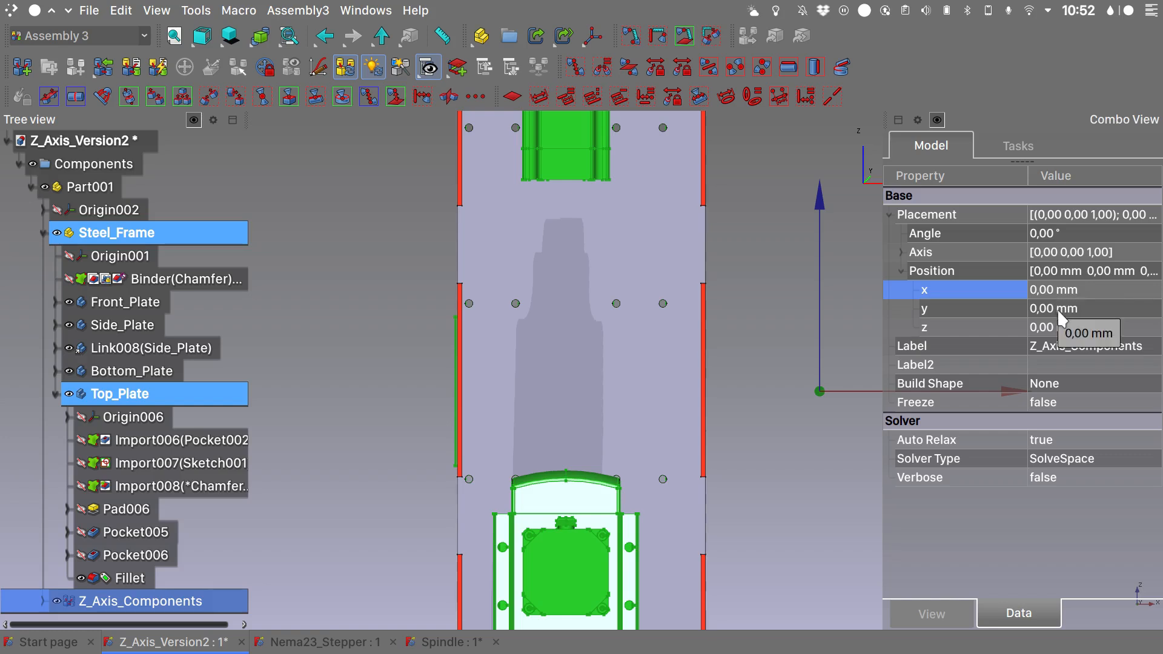
click(91, 187)
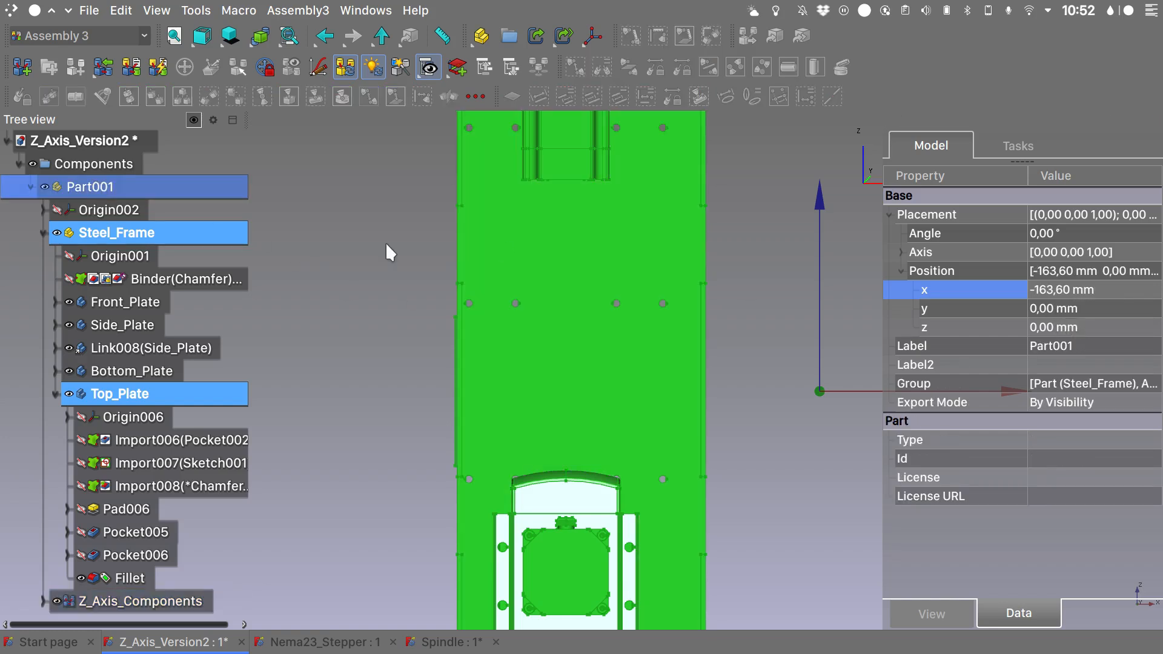
click(150, 233)
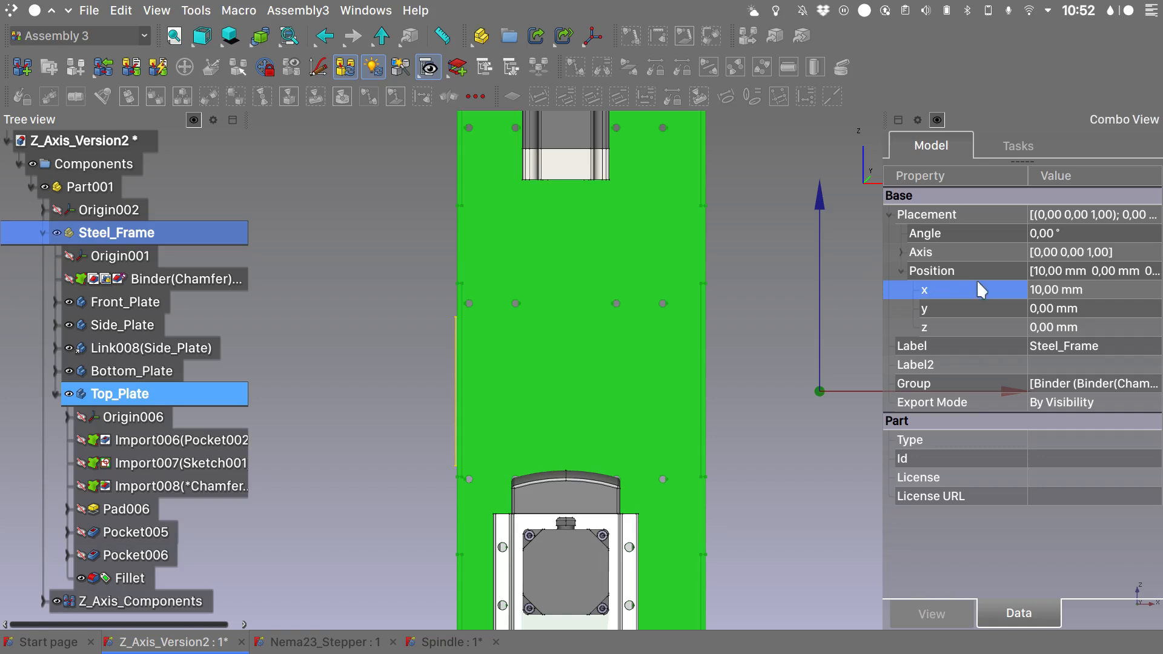
click(1043, 290)
text(0)
triple_click(1043, 289)
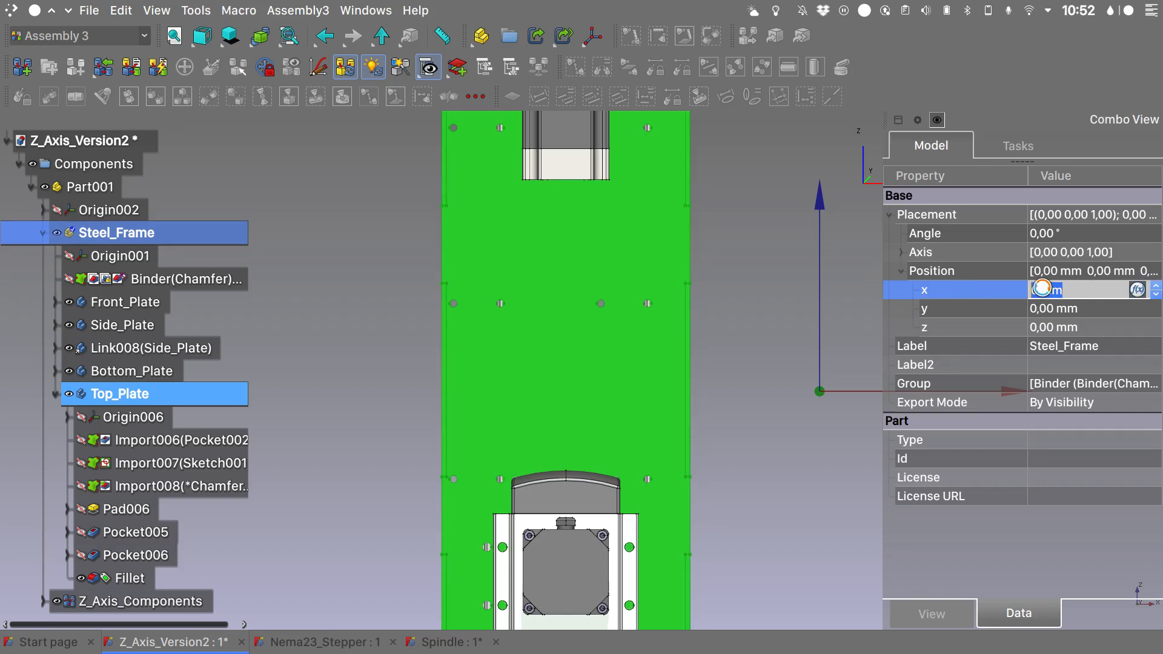
key(Return)
click(746, 269)
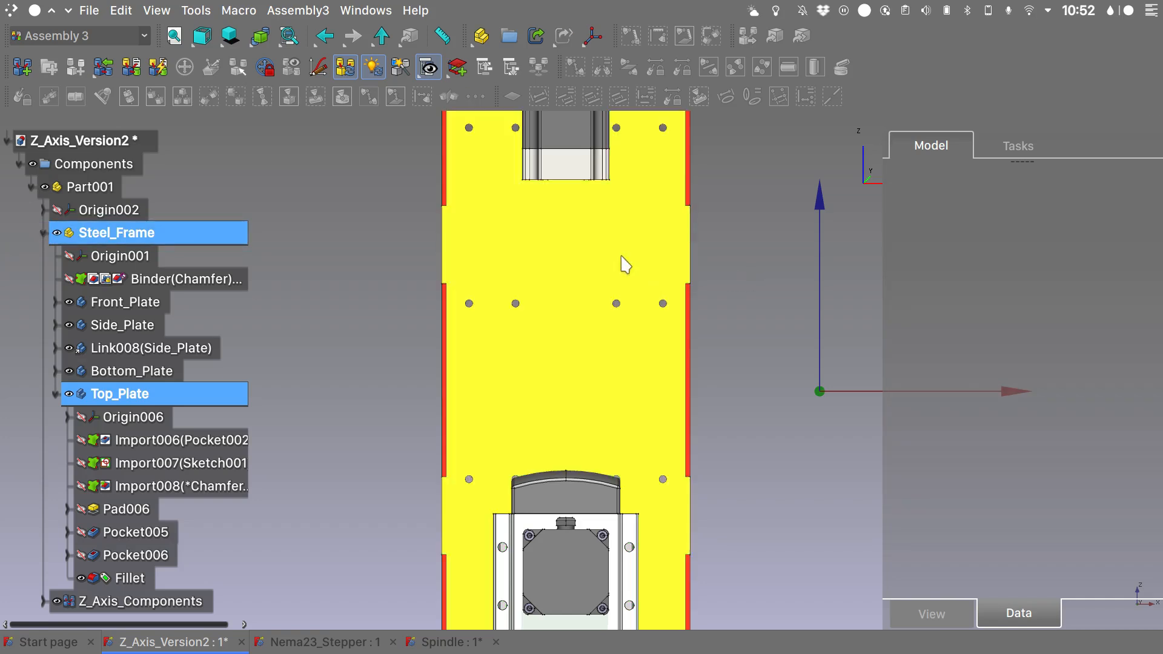
- Switch to the Inkscape pyramid diagram and select the Z_Axis_Components and Steel_Frame boxes to examine how they connect
mouse_move(574, 280)
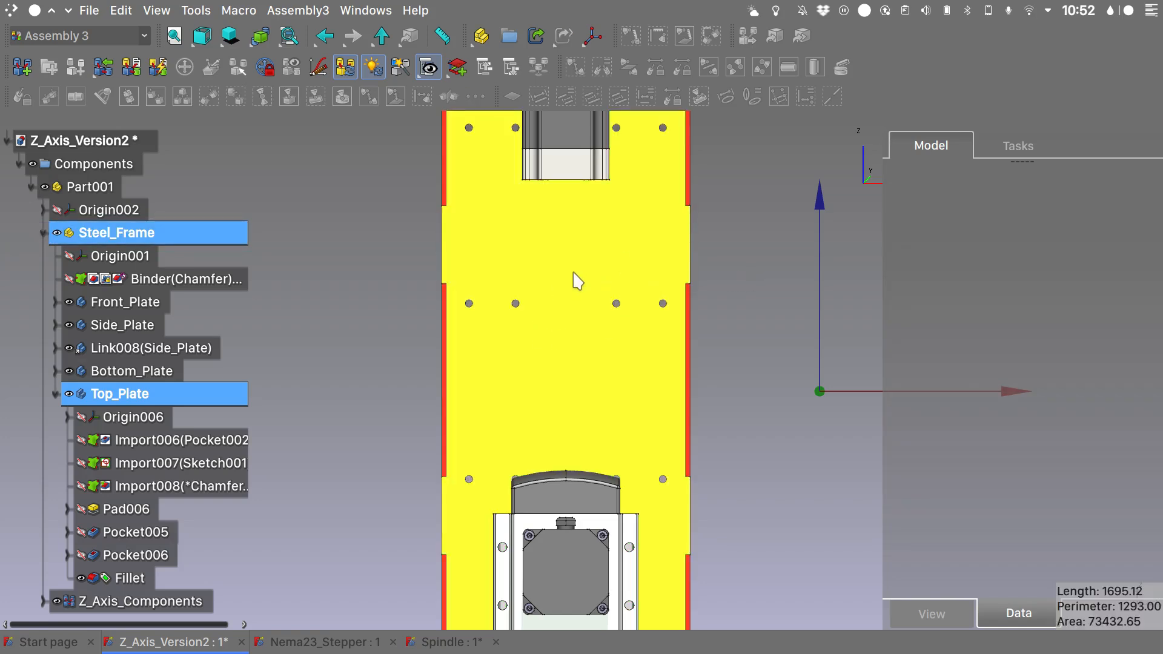
click(143, 601)
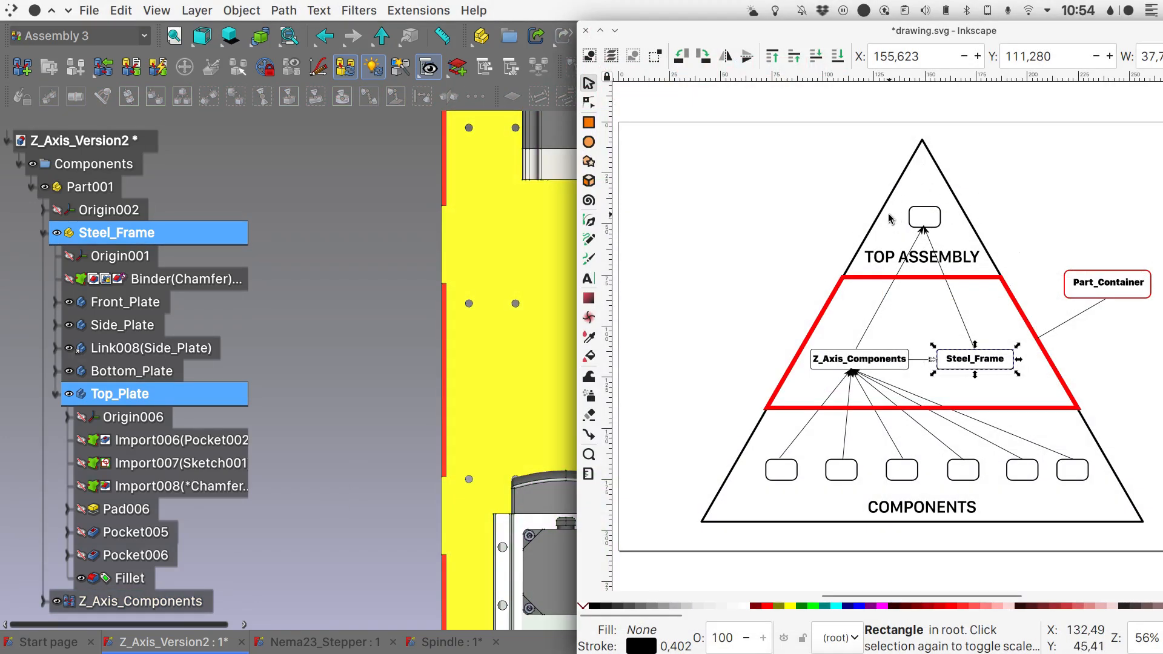
click(842, 361)
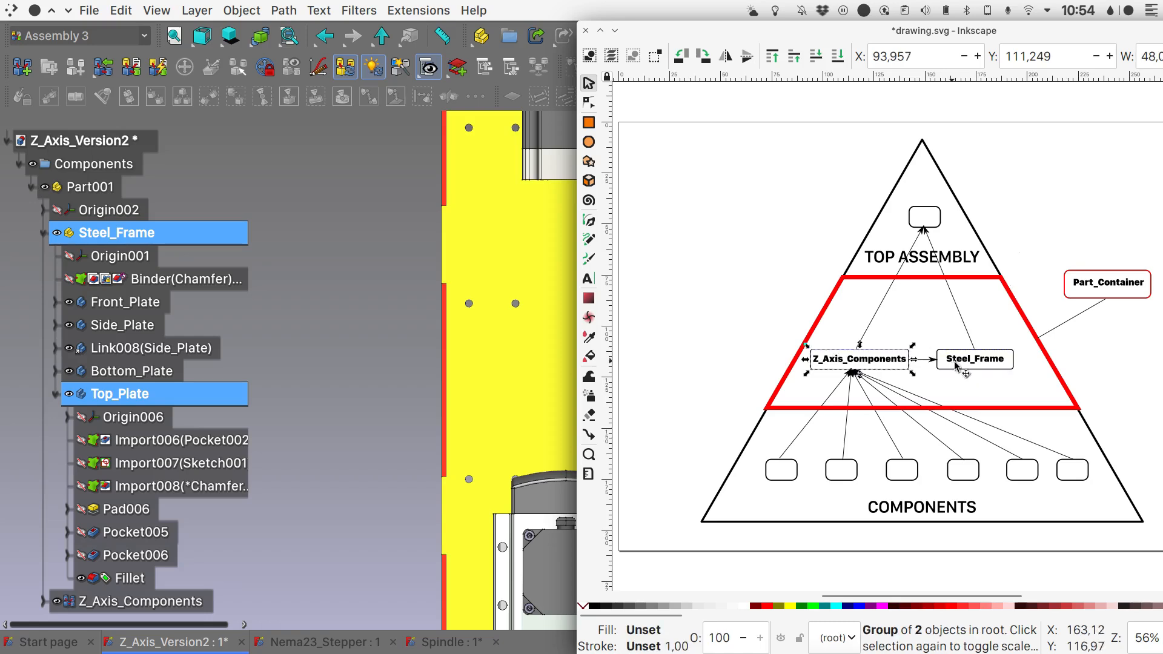
click(976, 363)
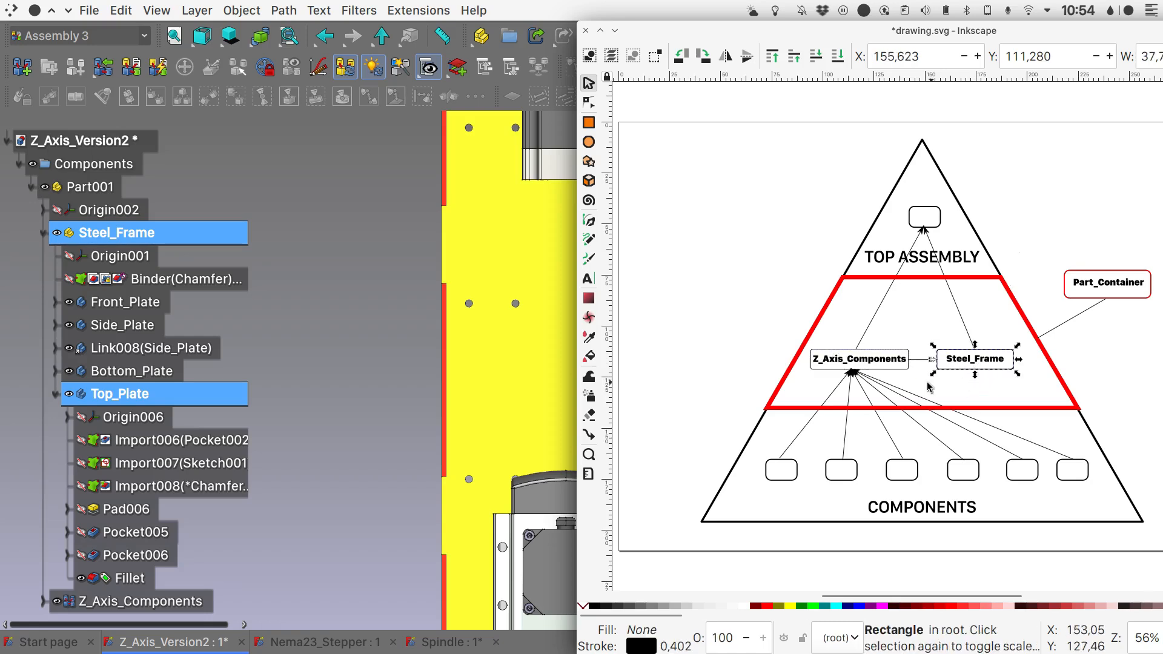
shift+click(889, 364)
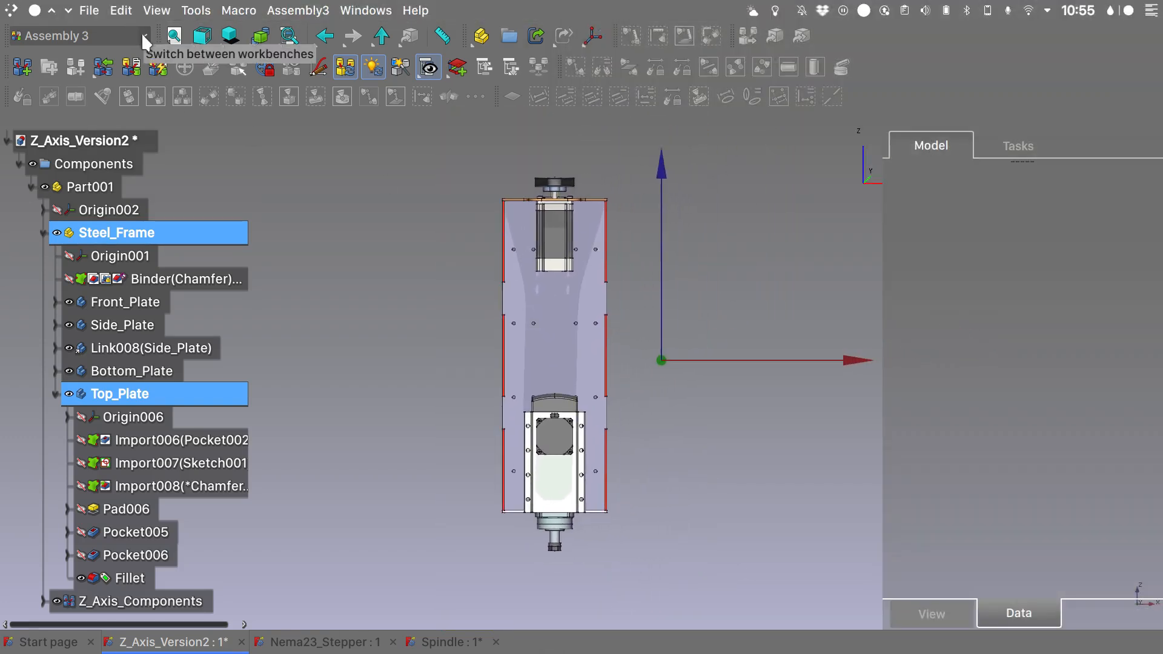
- Back in the Z_Axis_Version2 document, create a new assembly and rename it Z_Axis_Final
right_click(180, 229)
click(332, 12)
click(22, 68)
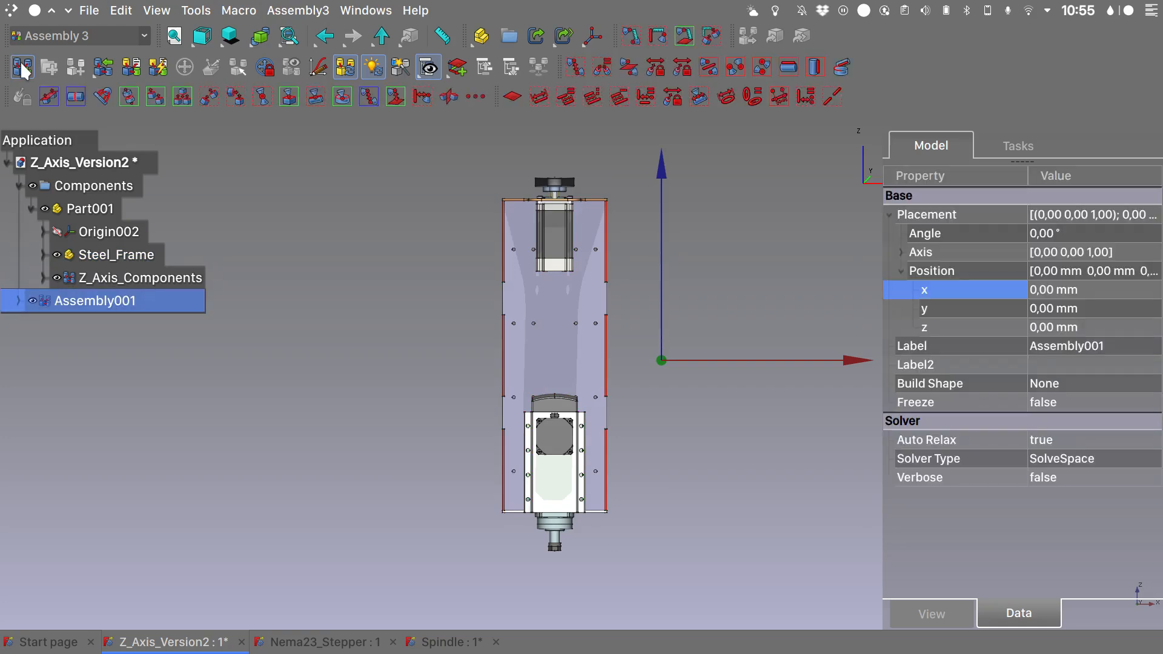
click(88, 300)
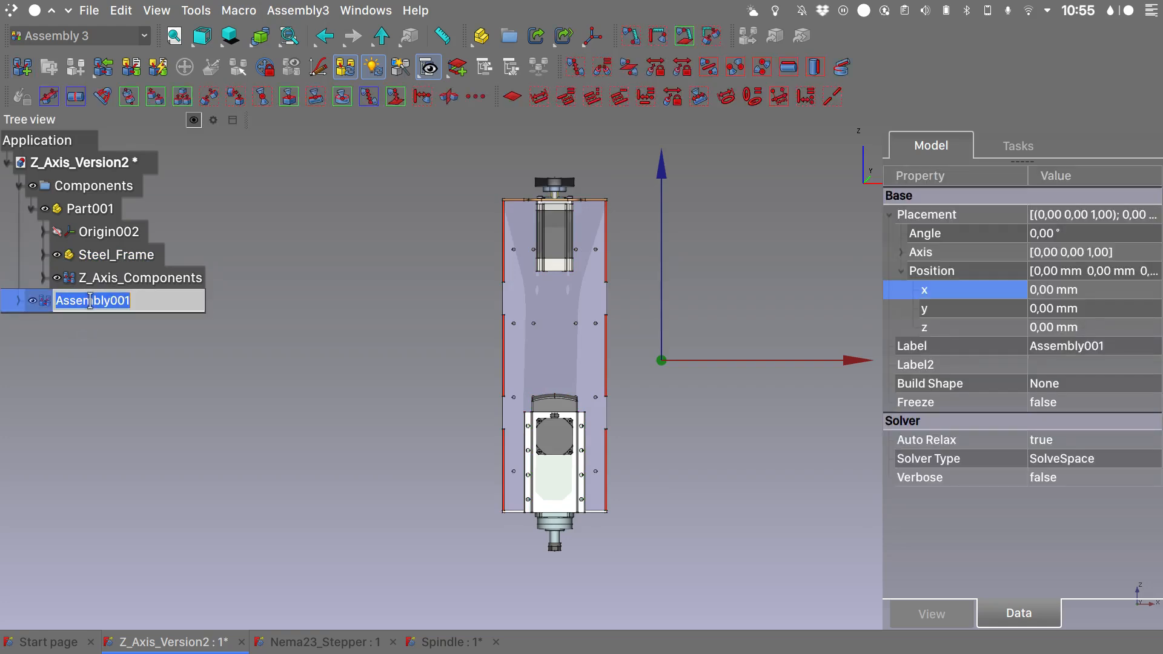
text(Z)
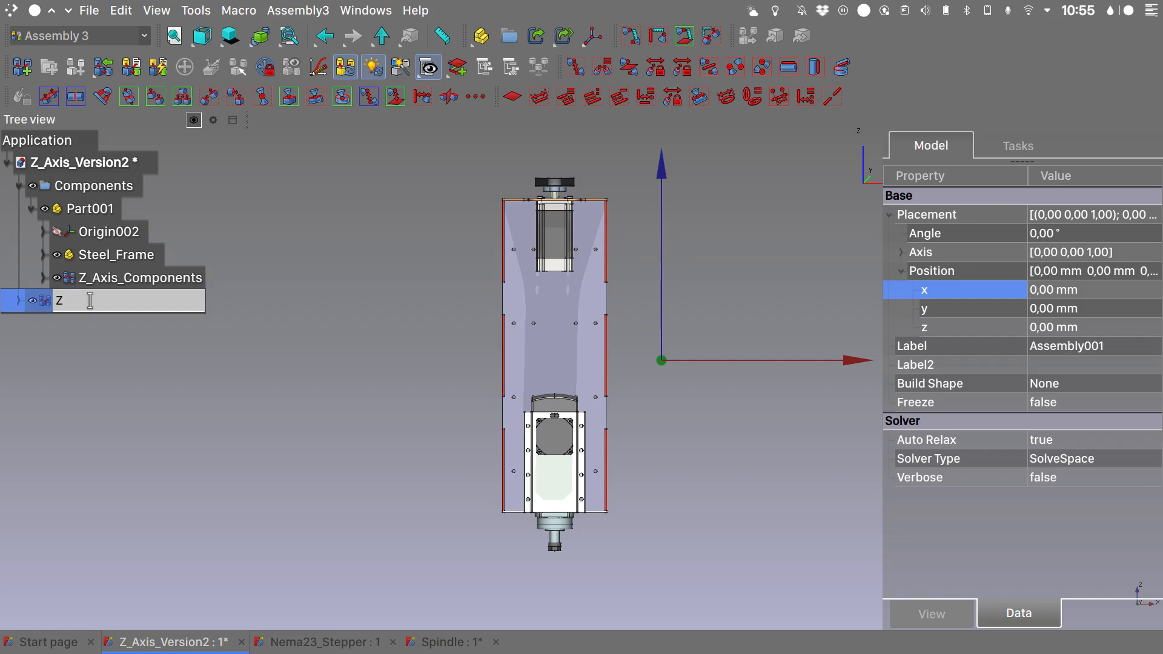
text(_Axis_Final)
key(Return)
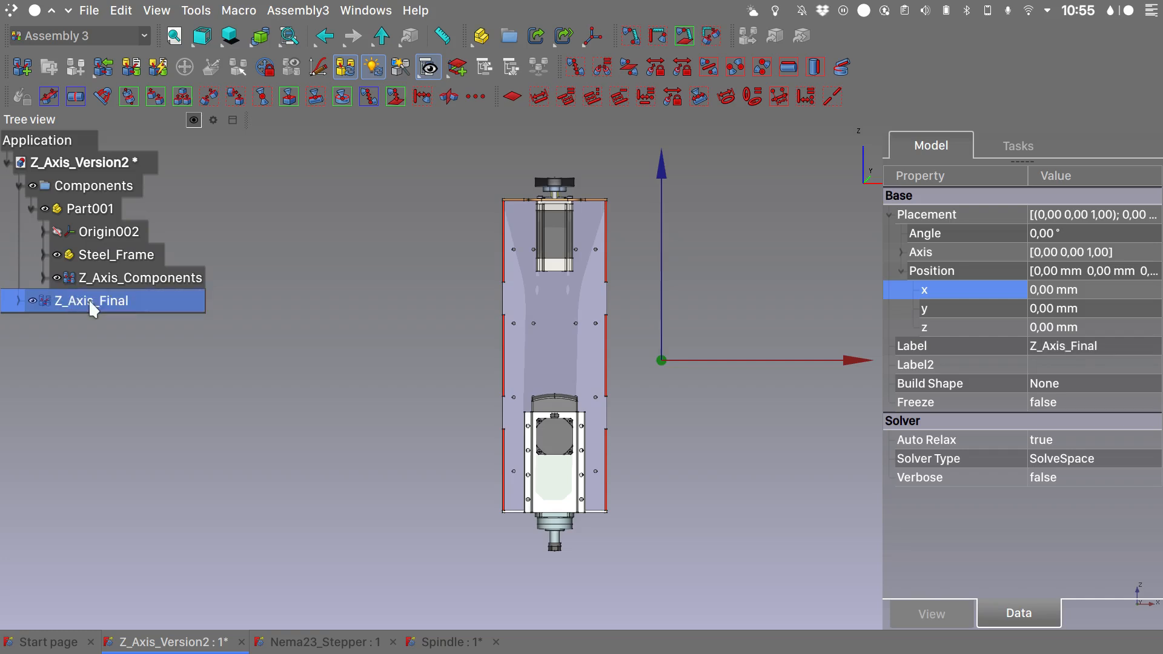
- Create links to both Steel_Frame and Z_Axis_Components
click(133, 252)
ctrl+click(177, 277)
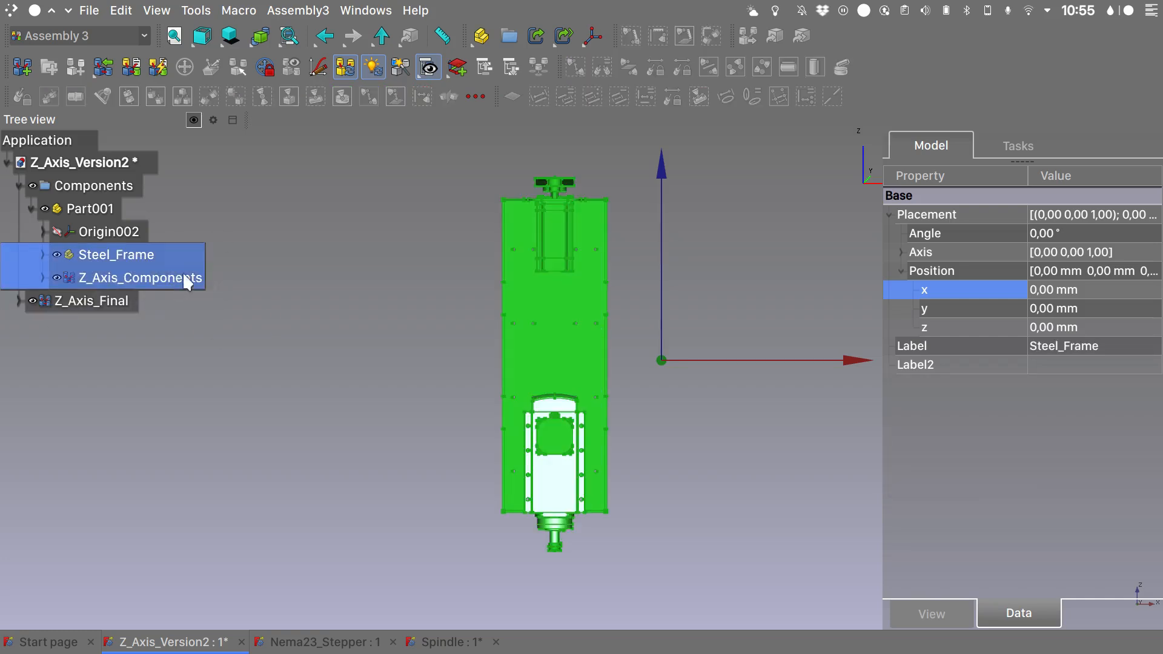
click(535, 38)
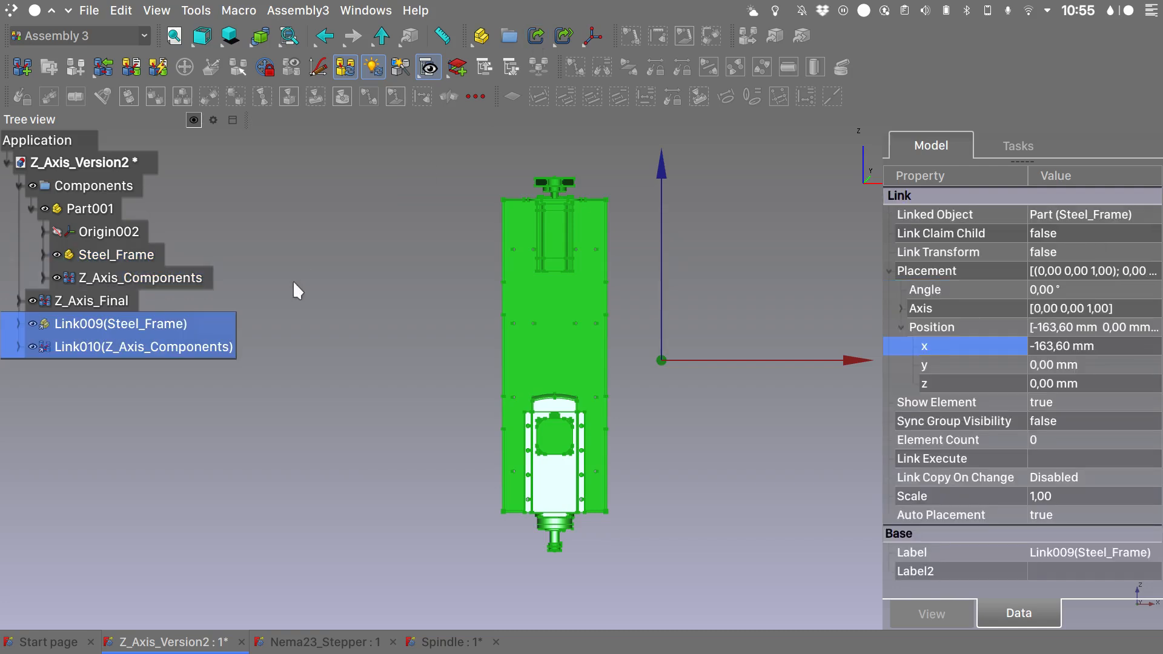
click(379, 295)
- Move the Steel_Frame and Z_Axis_Components links into the Z_Axis_Final assembly and expand its Parts001 group
click(161, 322)
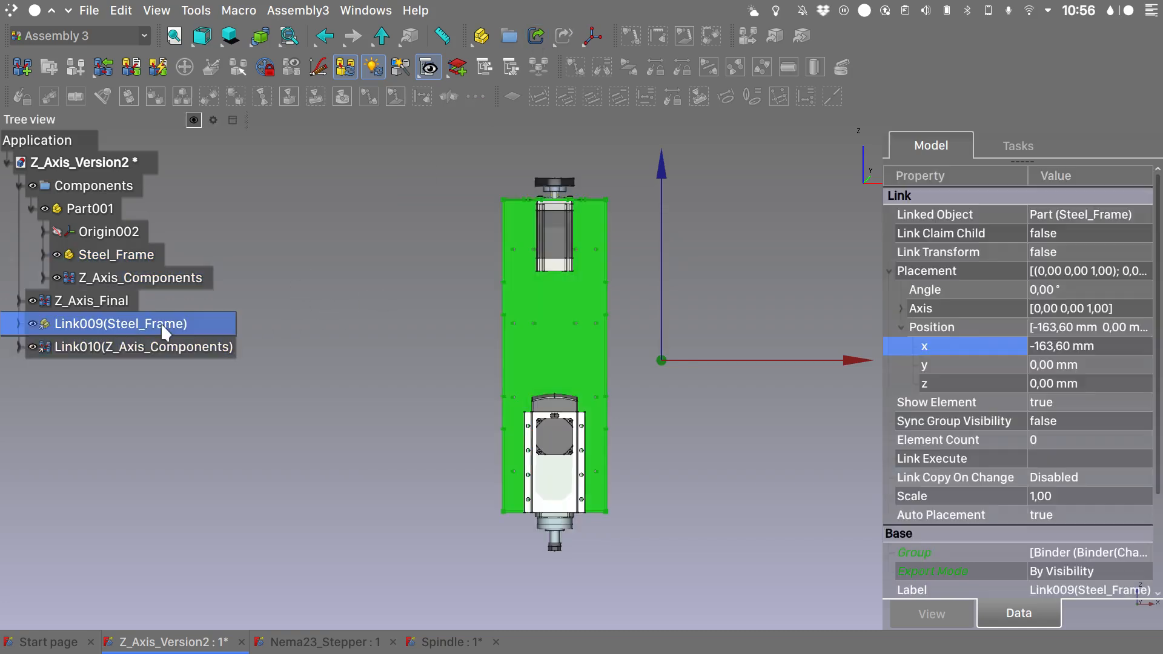
ctrl+click(183, 347)
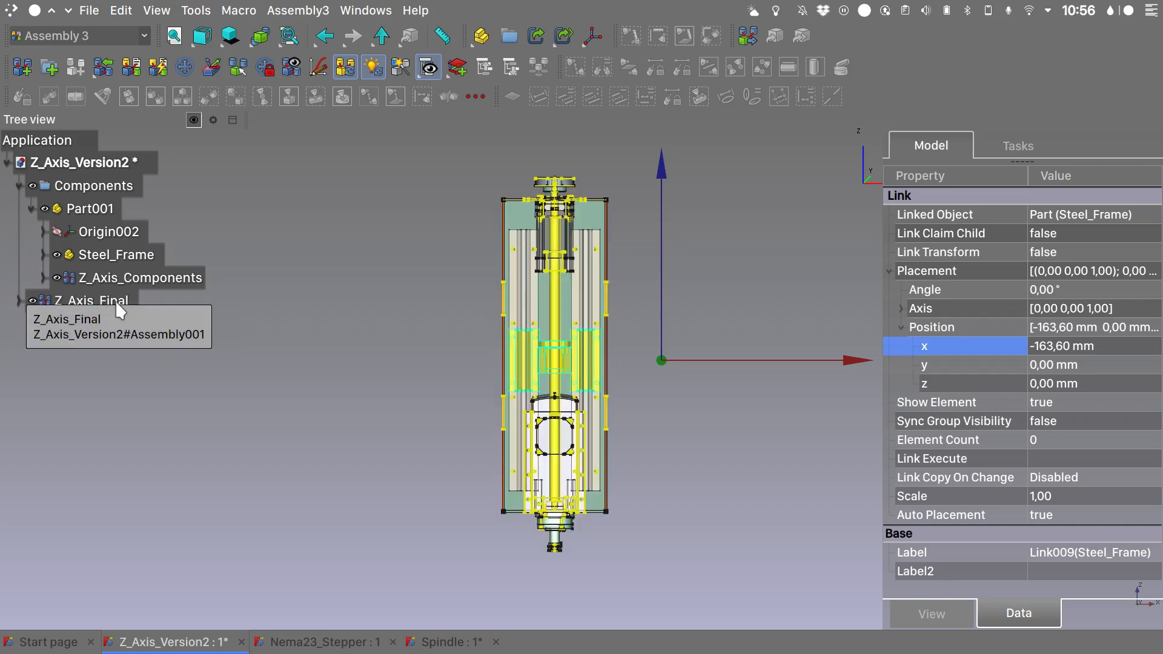
click(19, 300)
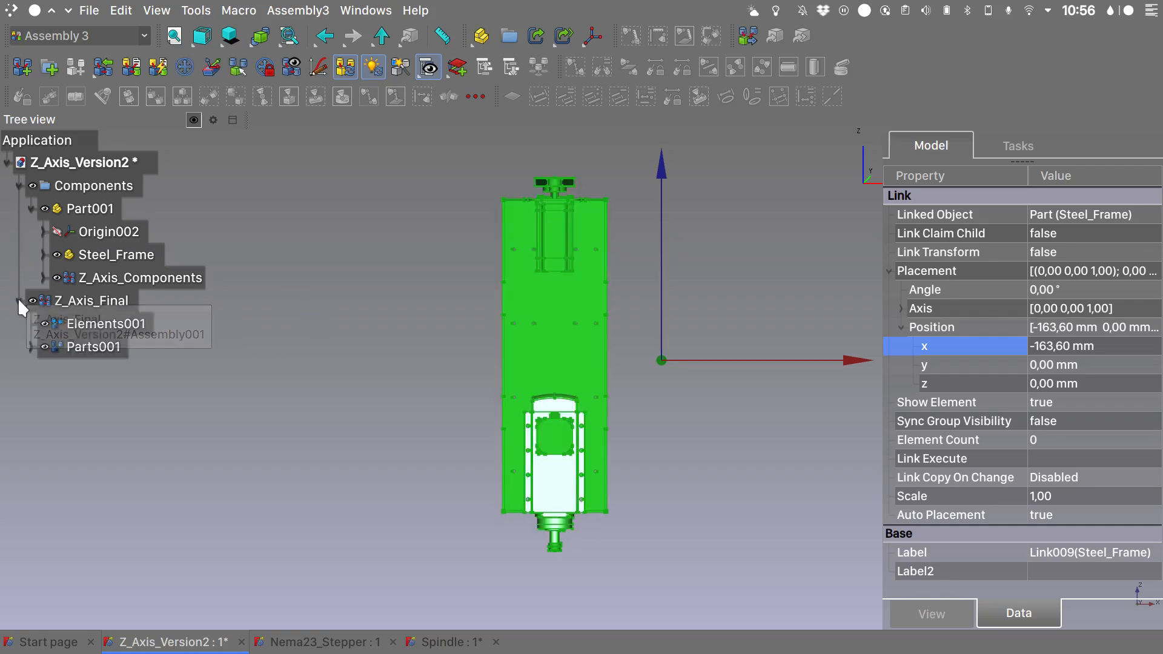
click(30, 347)
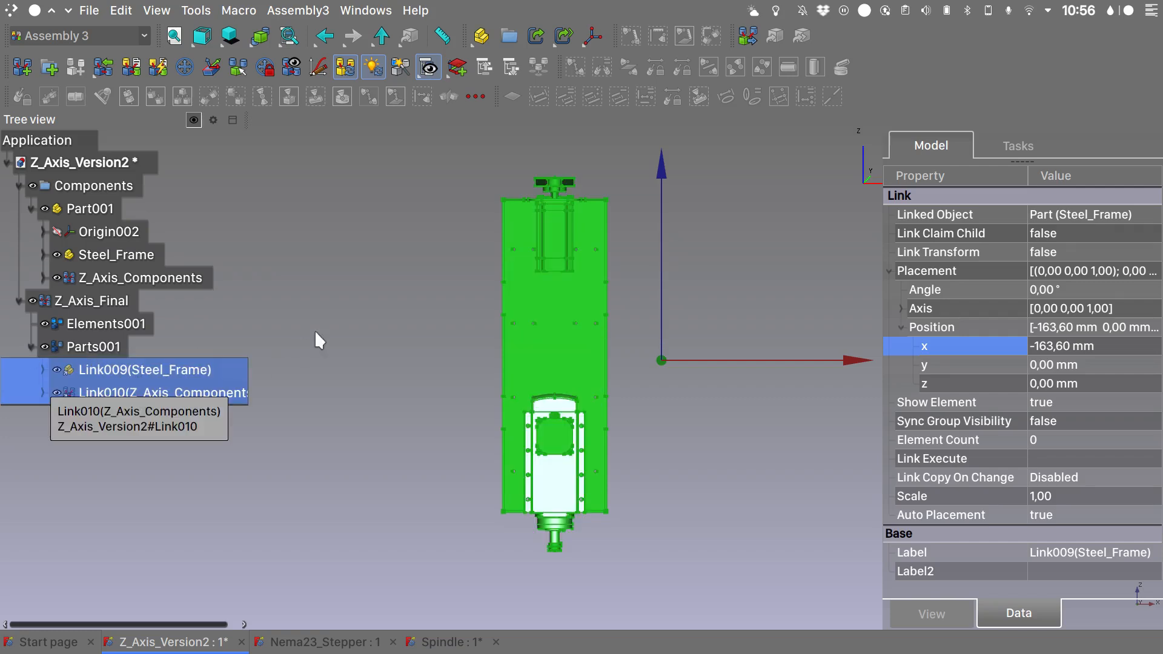
click(368, 328)
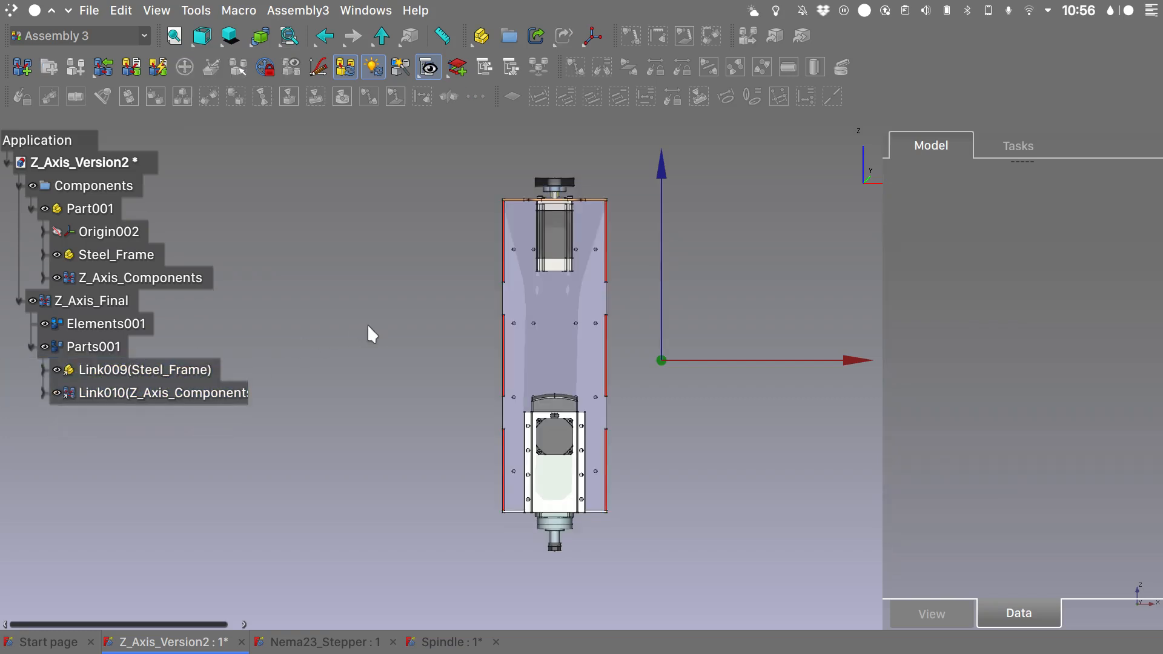
- Transform the Z_Axis_Final assembly along positive X to about 352 mm, placing it beside the original
right_click(113, 301)
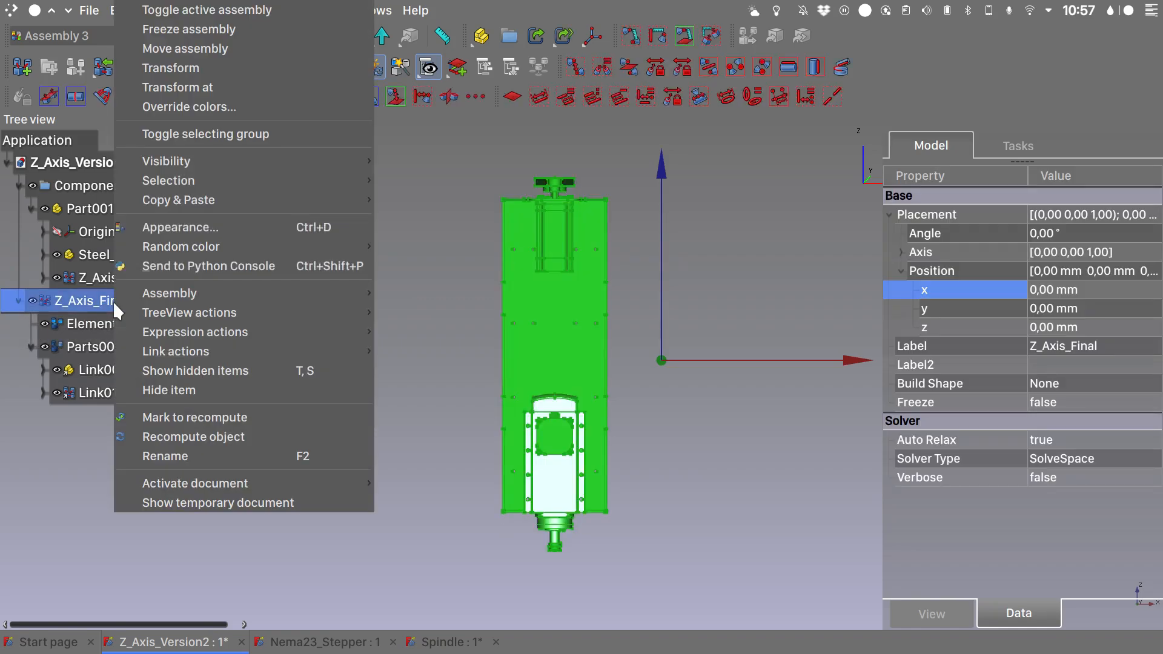
click(304, 85)
drag(715, 362, 927, 357)
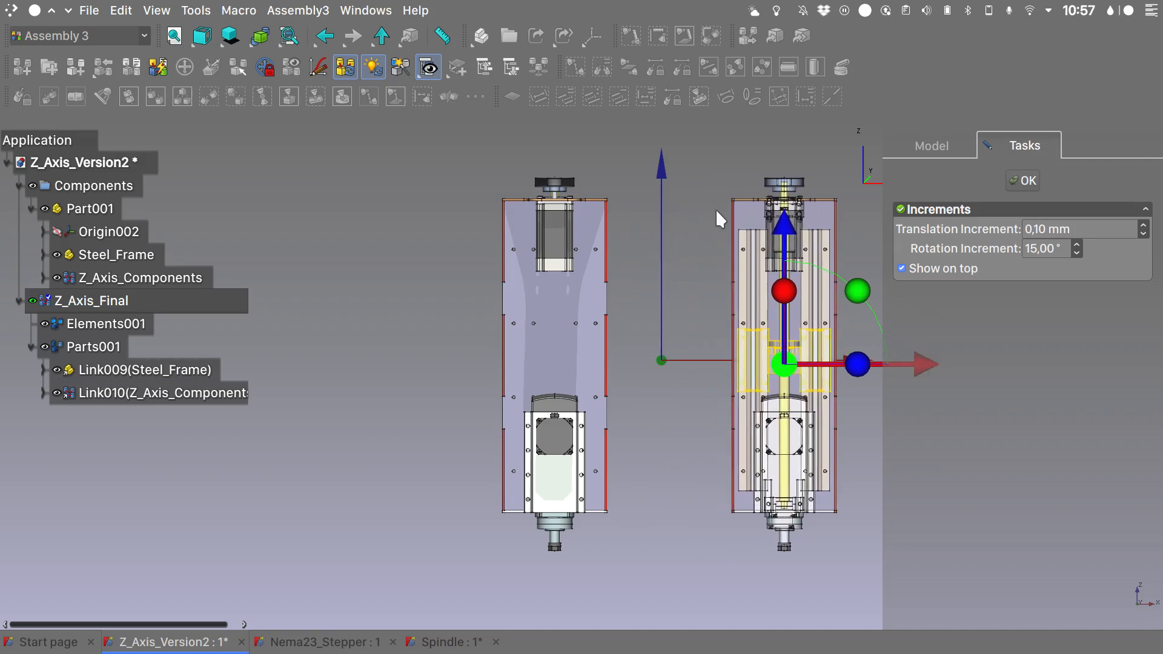
key(Return)
key(0)
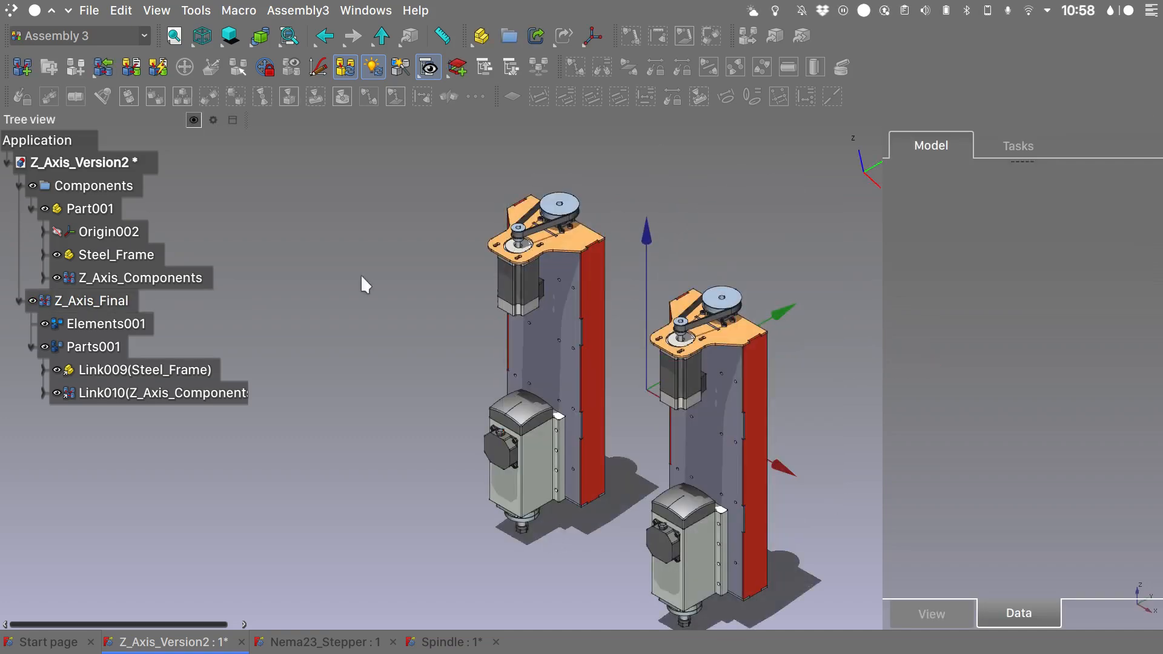
- Move the linked Steel_Frame inside Z_Axis_Final along positive X, well clear of the linked components
click(113, 301)
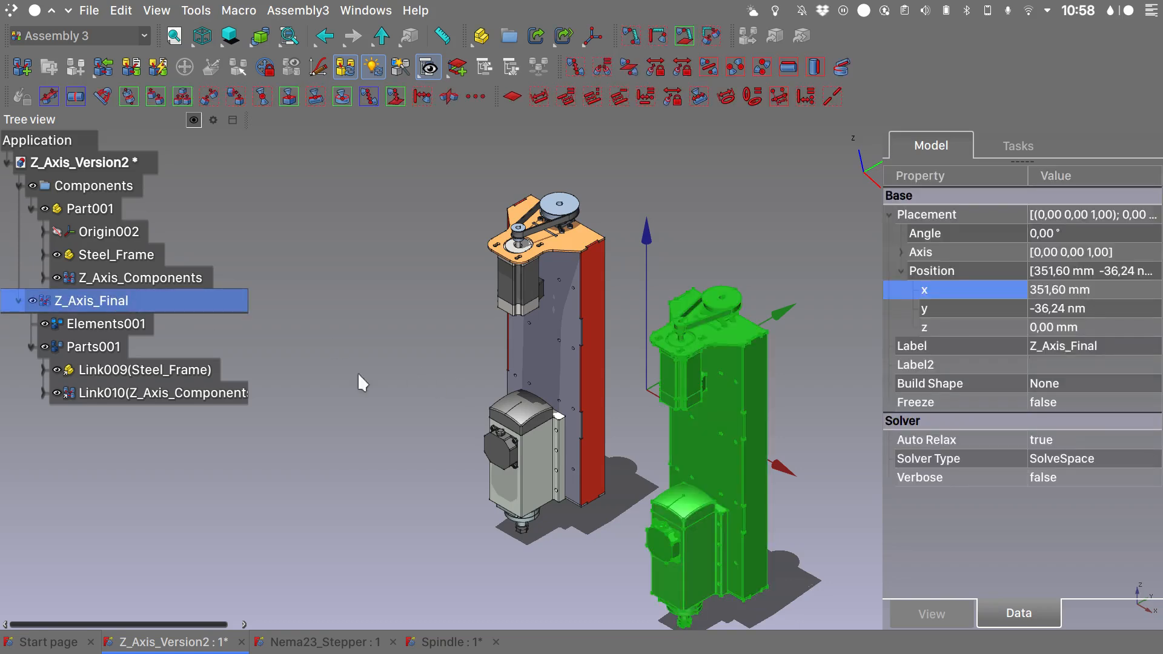
click(195, 374)
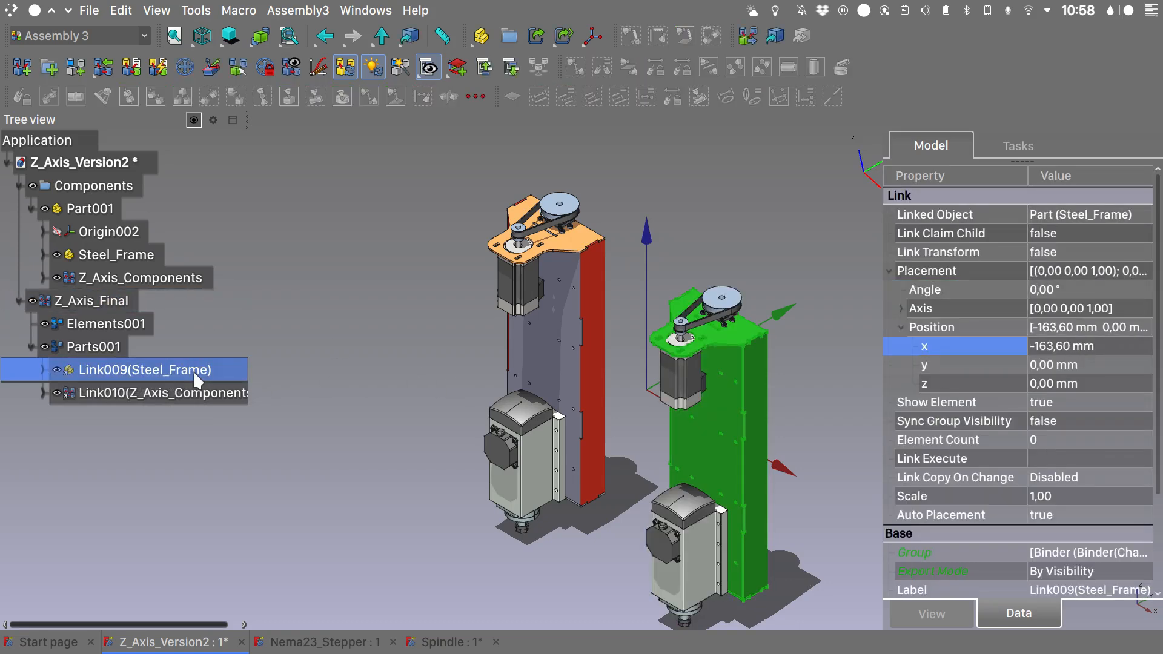
click(212, 70)
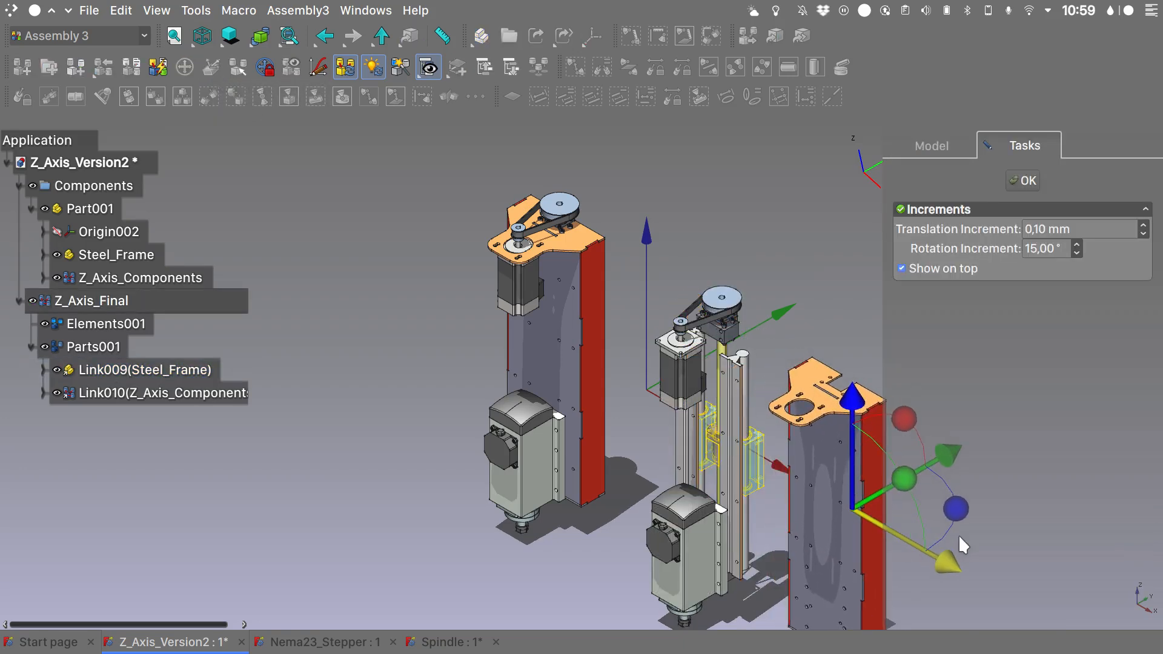
middle_drag(848, 518, 722, 448)
key(Escape)
- Compare the original container with the separated links from the front, highlighting everything that belongs to Z_Axis_Final
key(1)
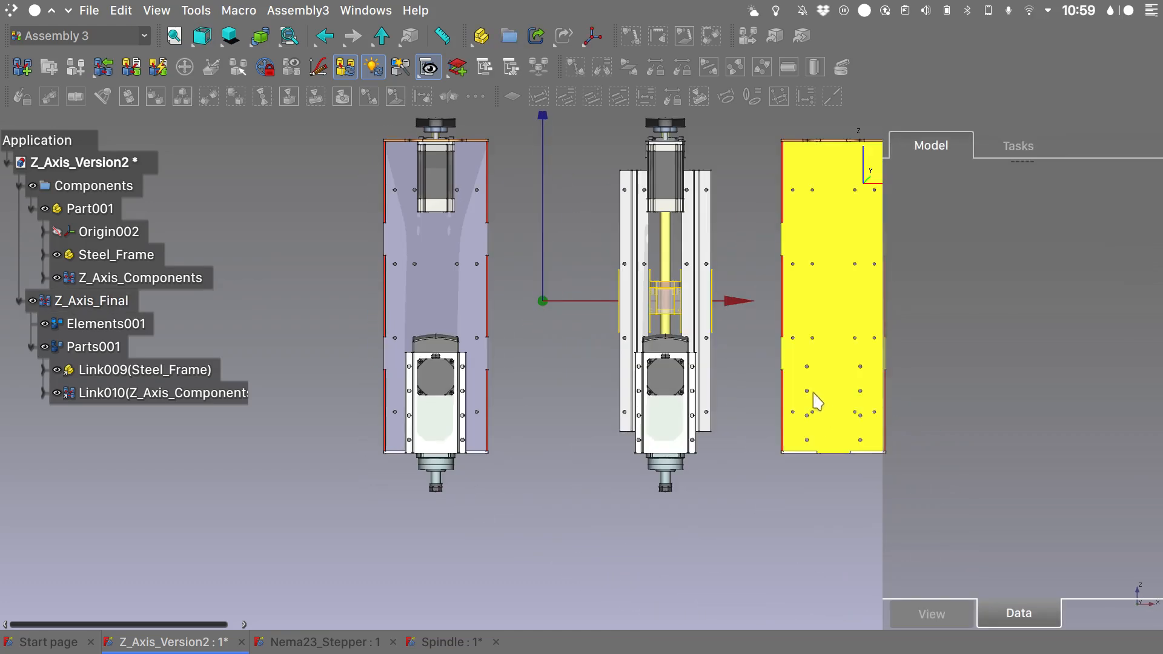
middle_click(645, 297)
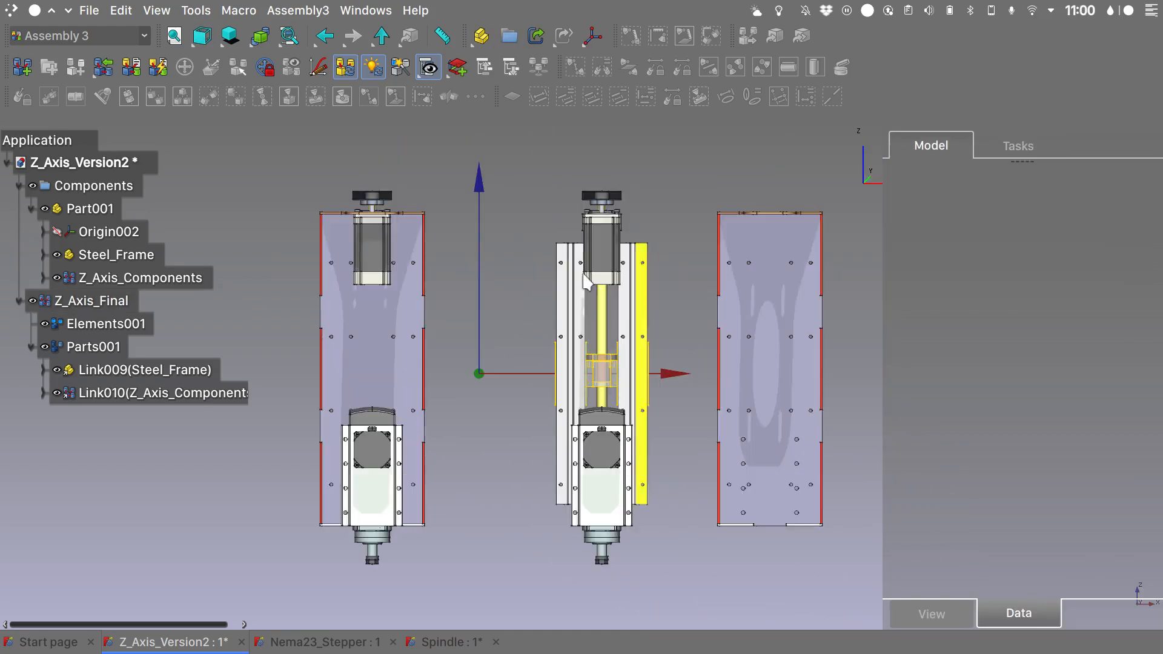
click(94, 298)
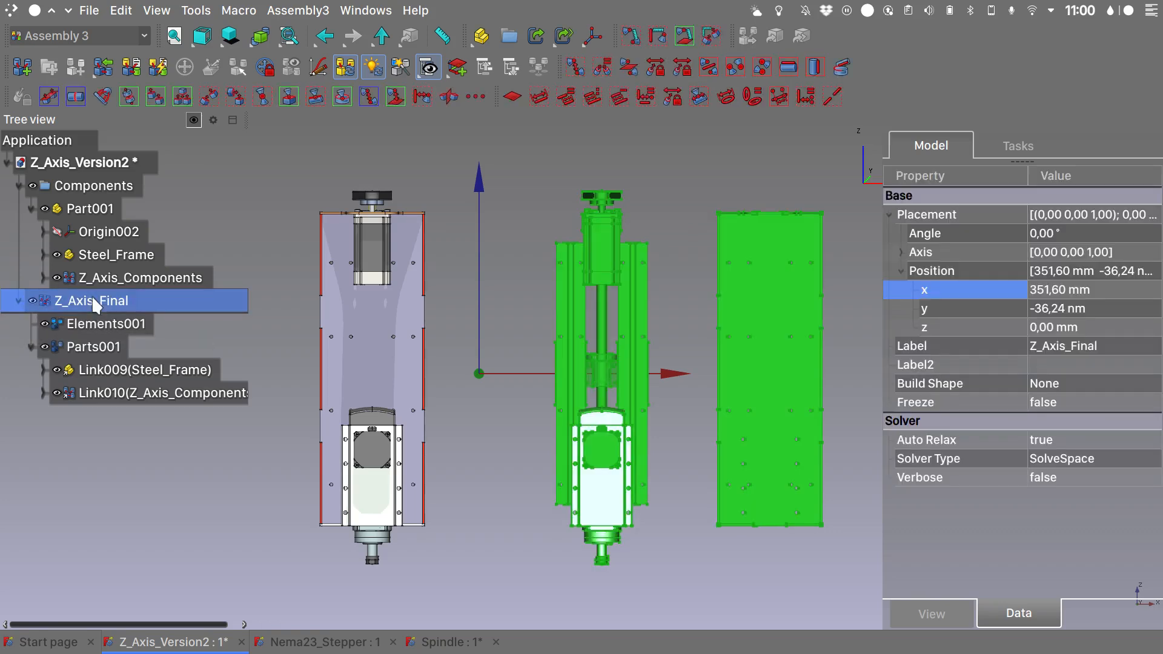
click(691, 258)
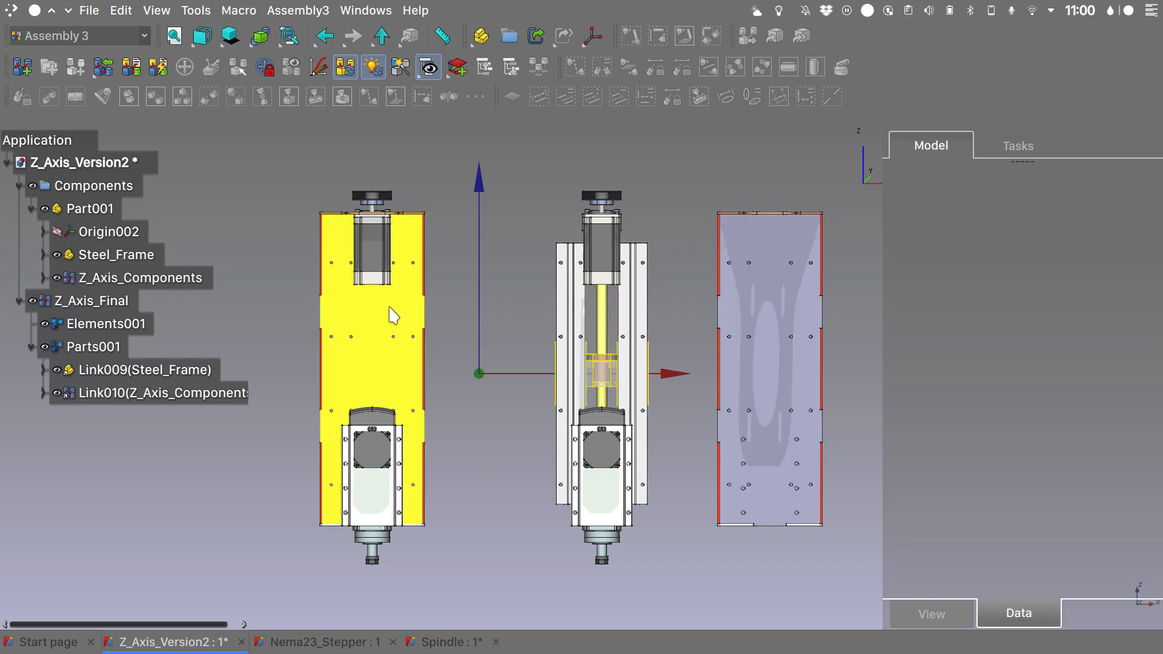
- Set the original Steel_Frame's X position inside Part001 to 10 mm to test whether its link follows
click(101, 209)
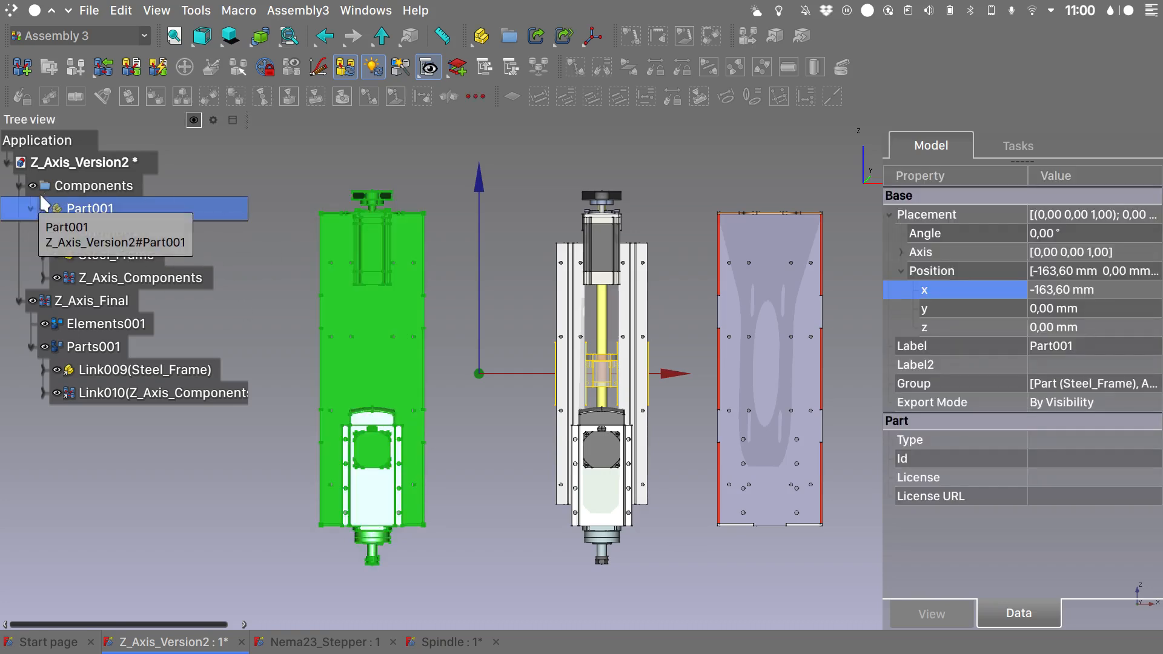
click(135, 260)
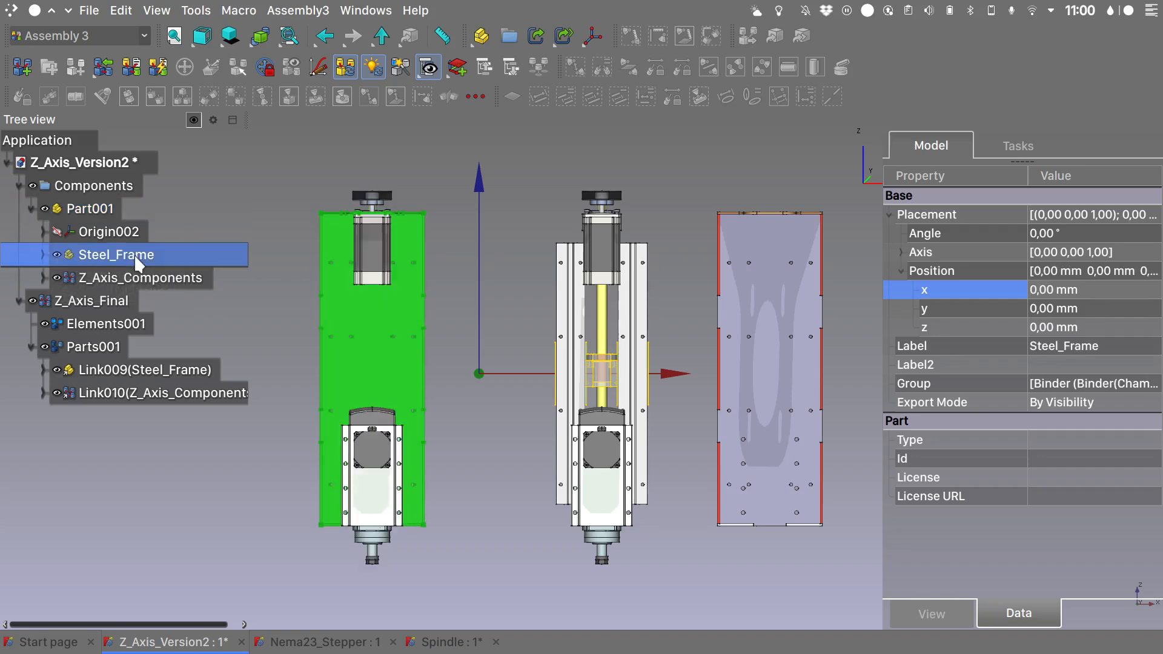
click(1050, 290)
text(10)
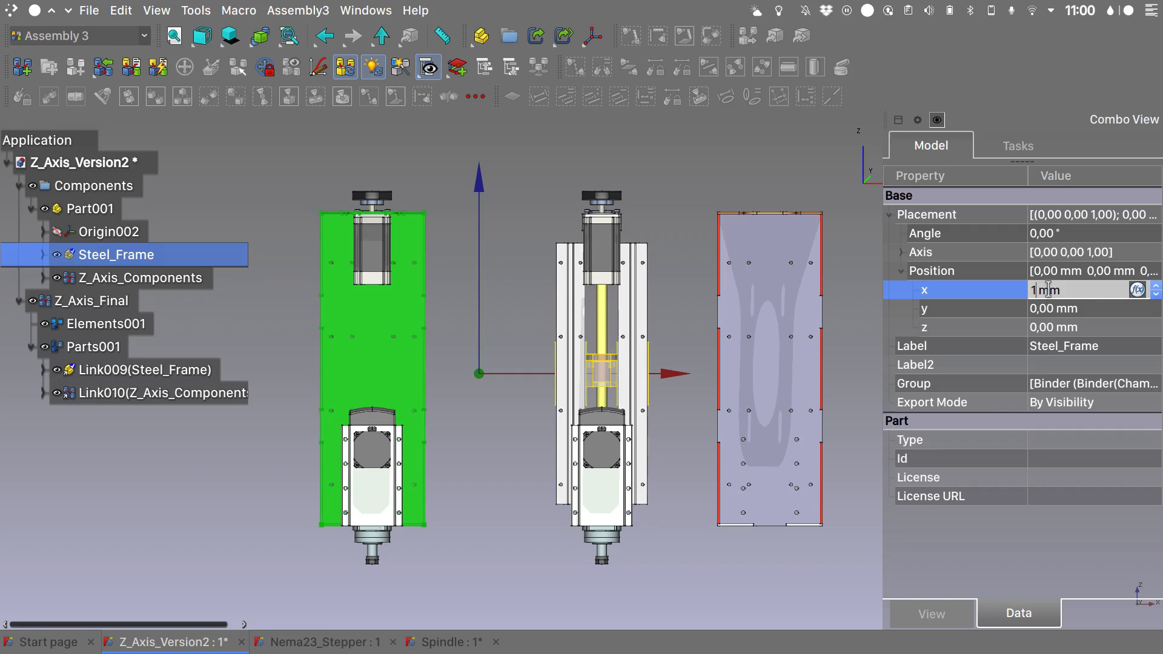
triple_click(1049, 290)
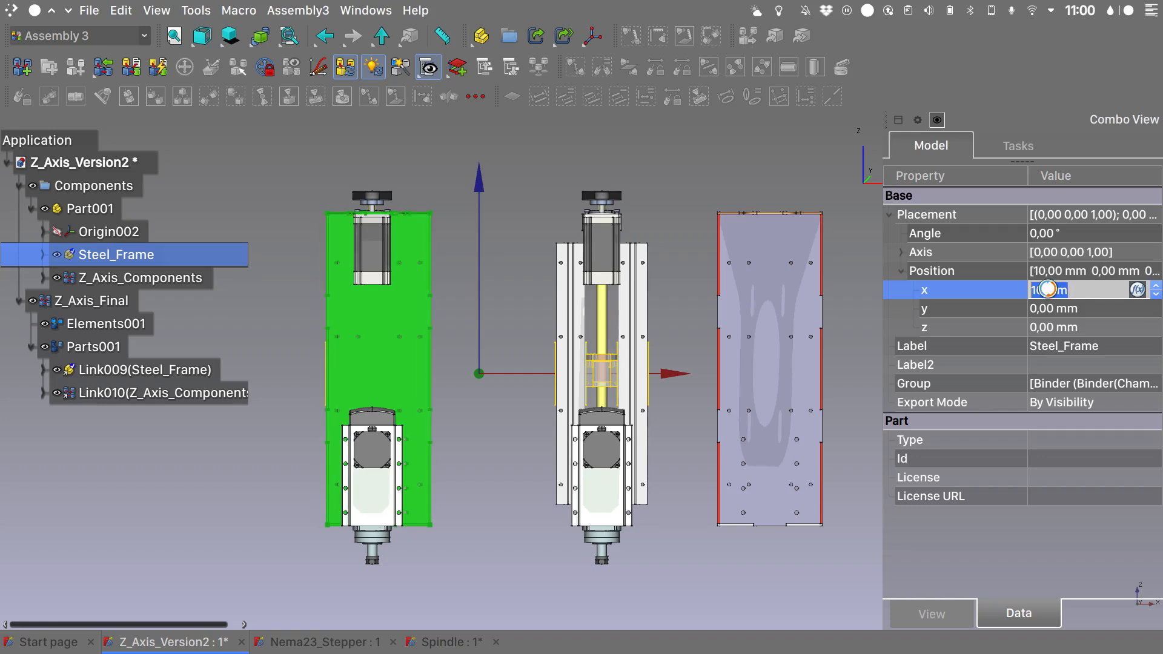
key(Return)
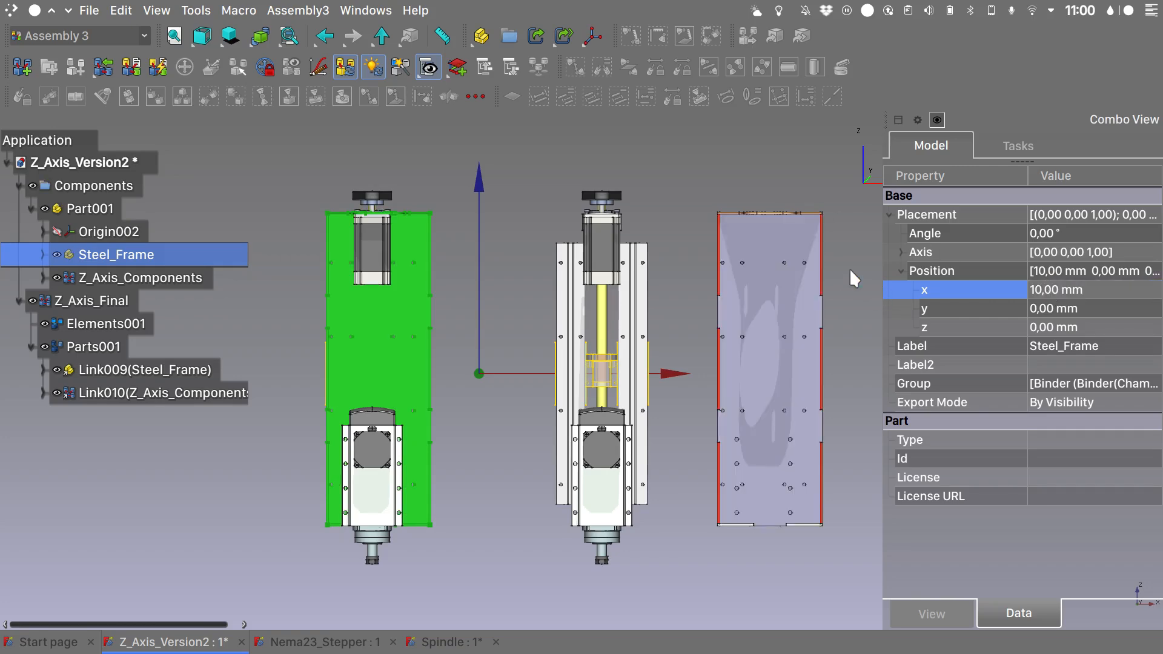
- Switch to the Inkscape pyramid diagram and examine the top assembly, Z_Axis_Components, Steel_Frame and Part_Container boxes
click(103, 302)
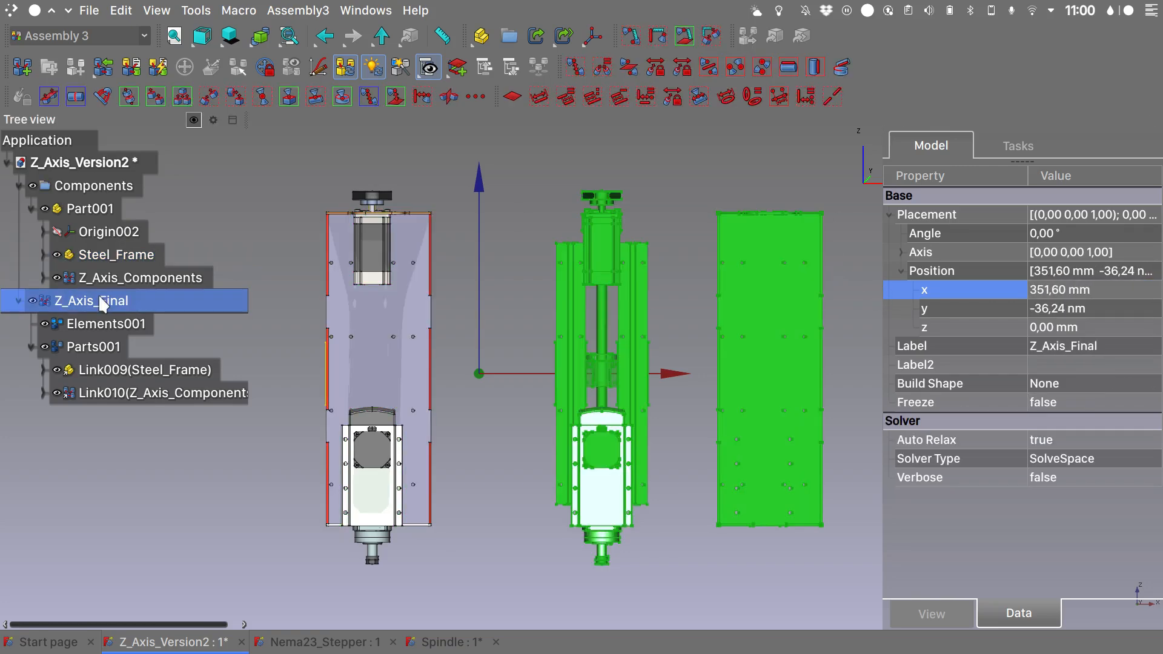
key(alt+Tab)
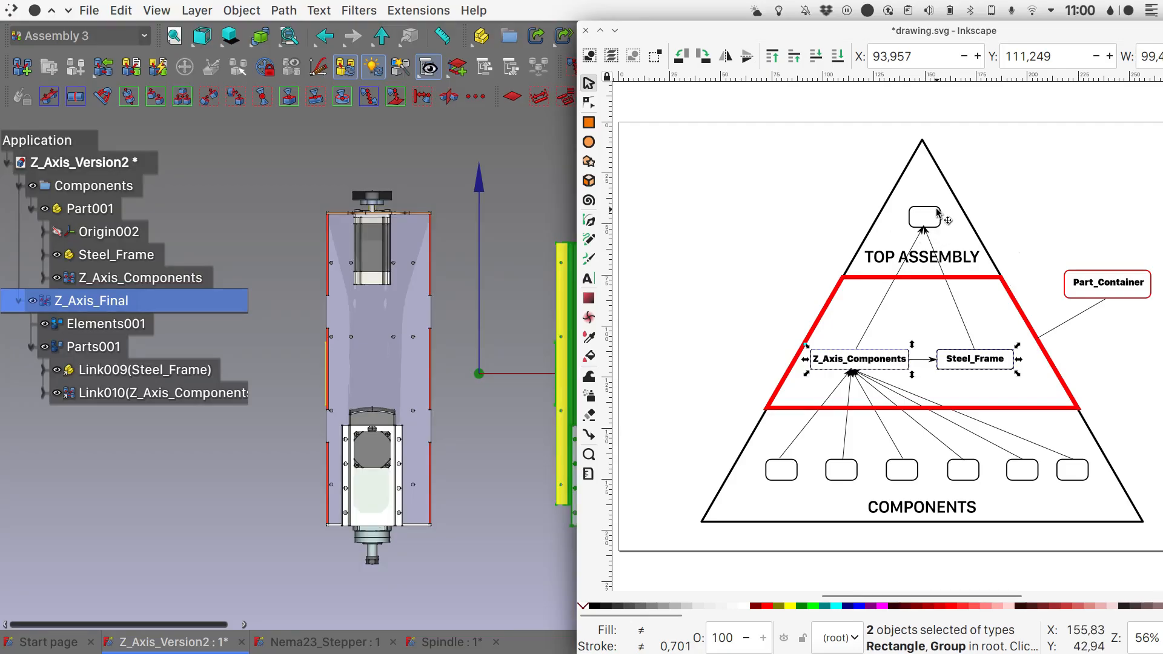
click(937, 213)
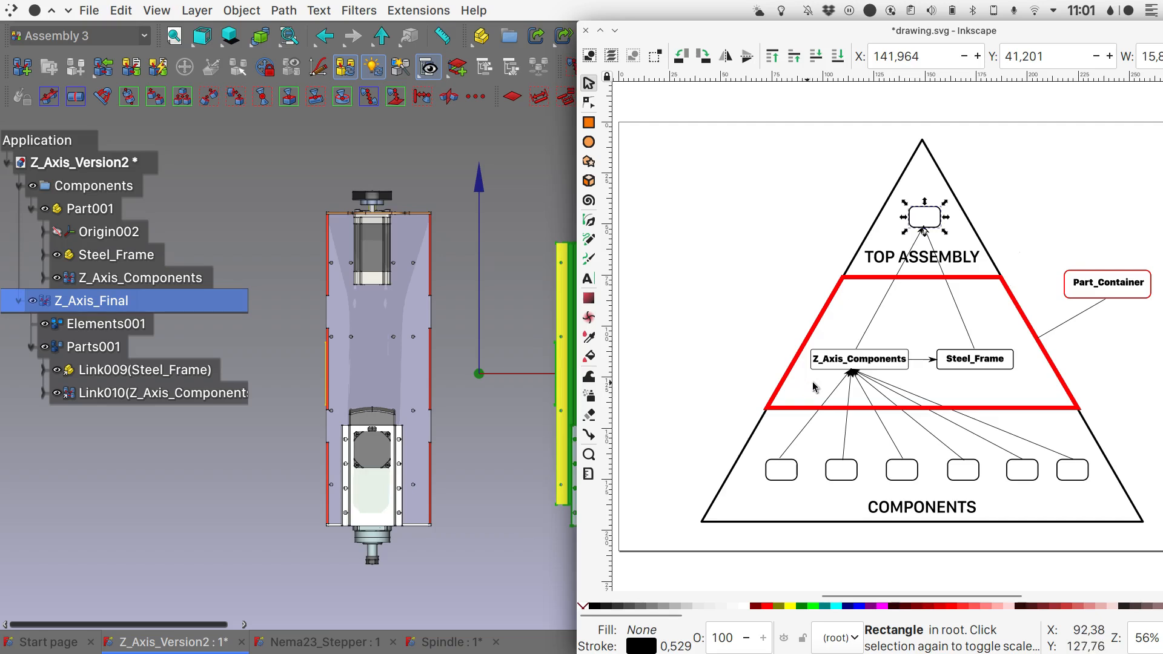
click(860, 361)
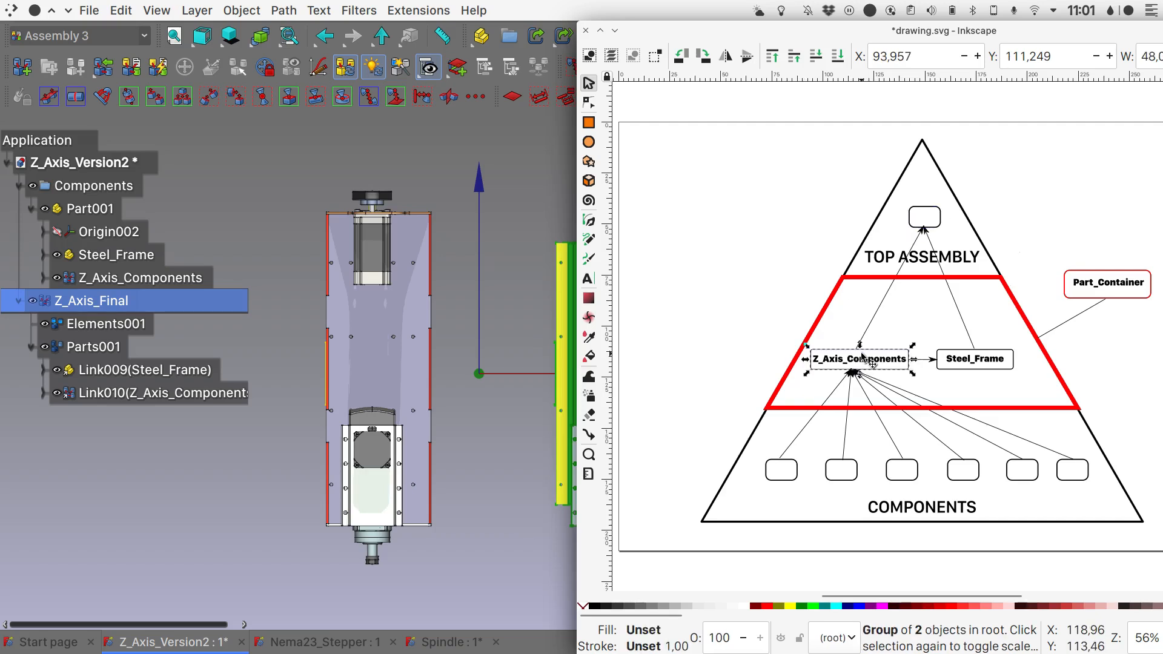
shift+click(985, 371)
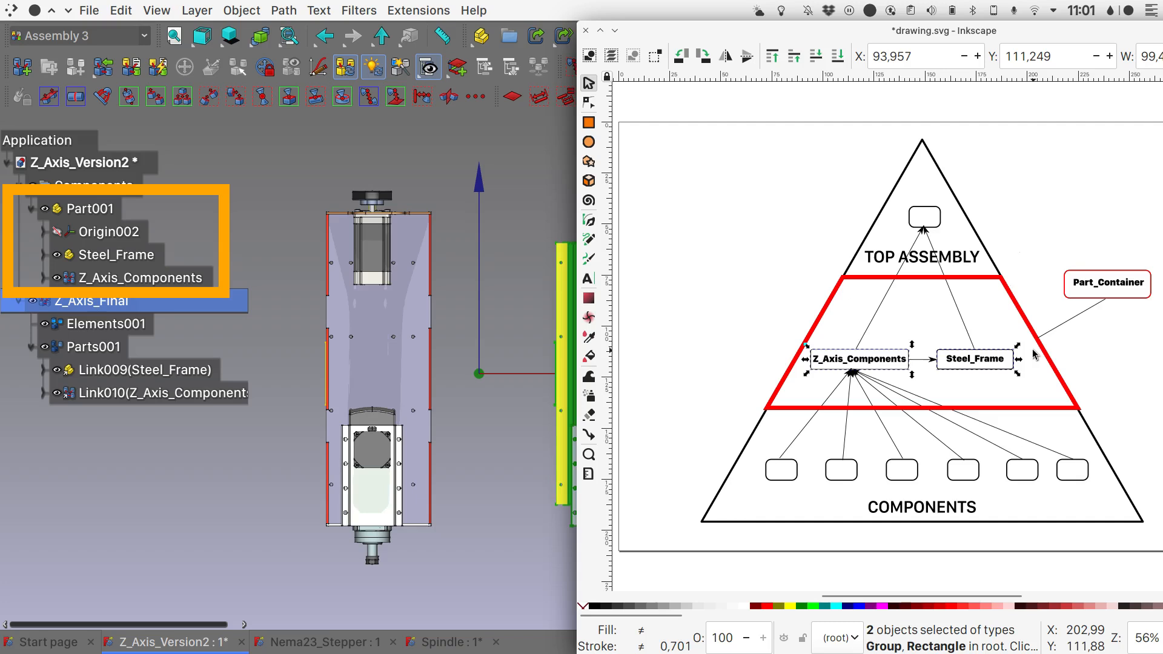
click(1123, 275)
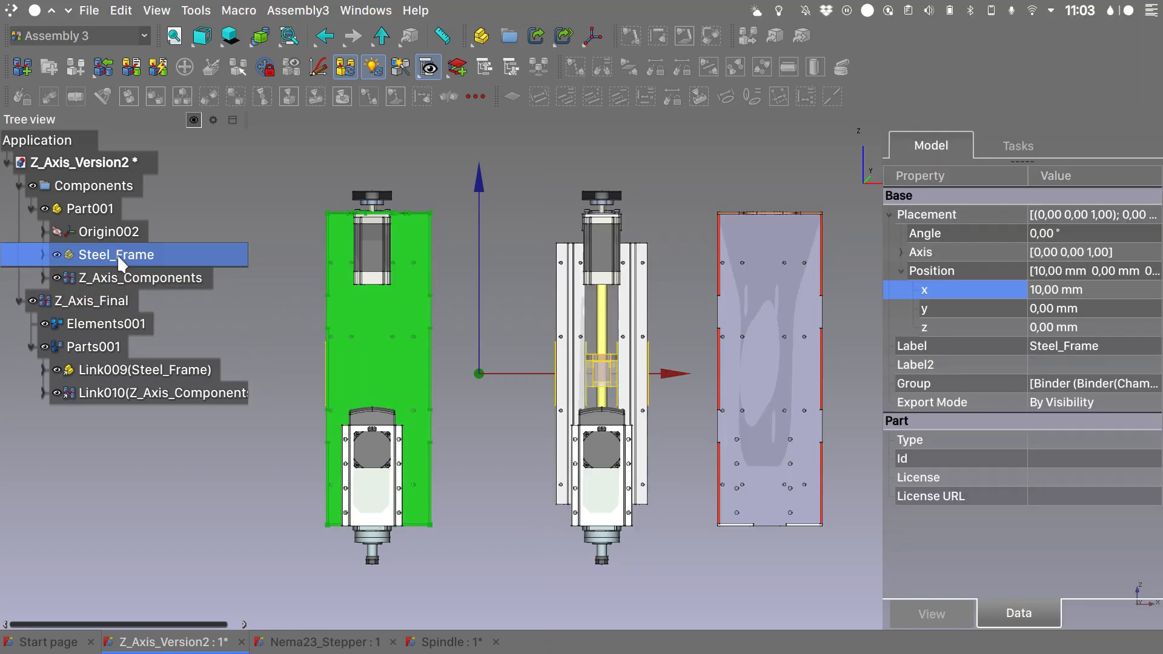
- Set the original Steel_Frame's X position inside Part001 back to 0 mm
click(1049, 289)
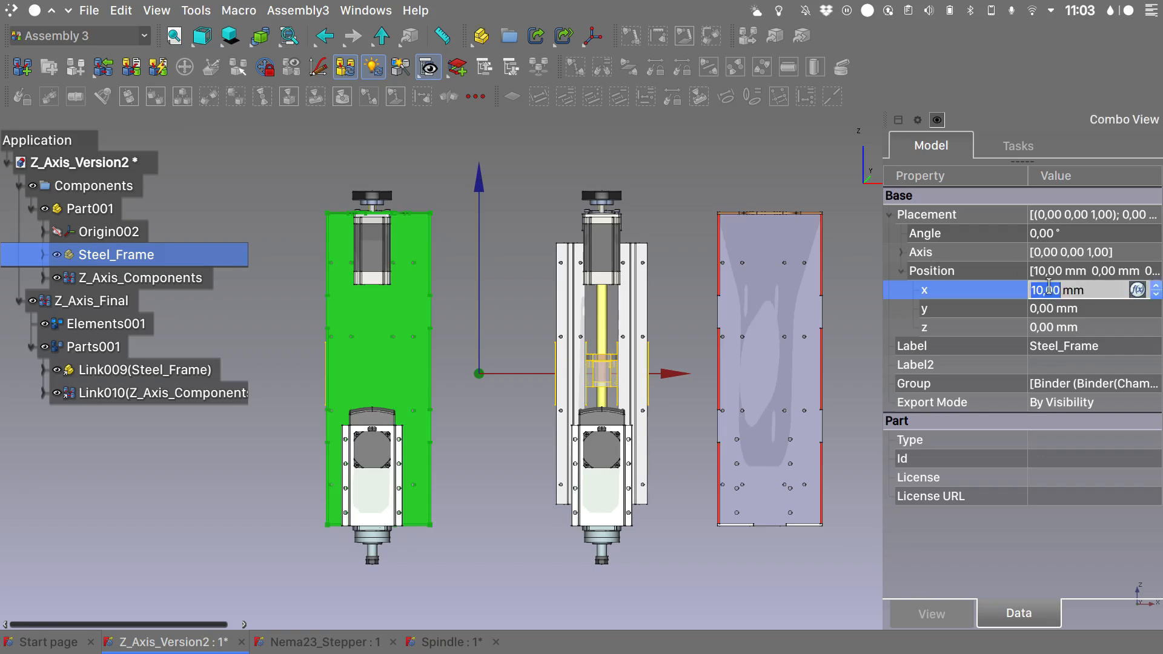
text(0)
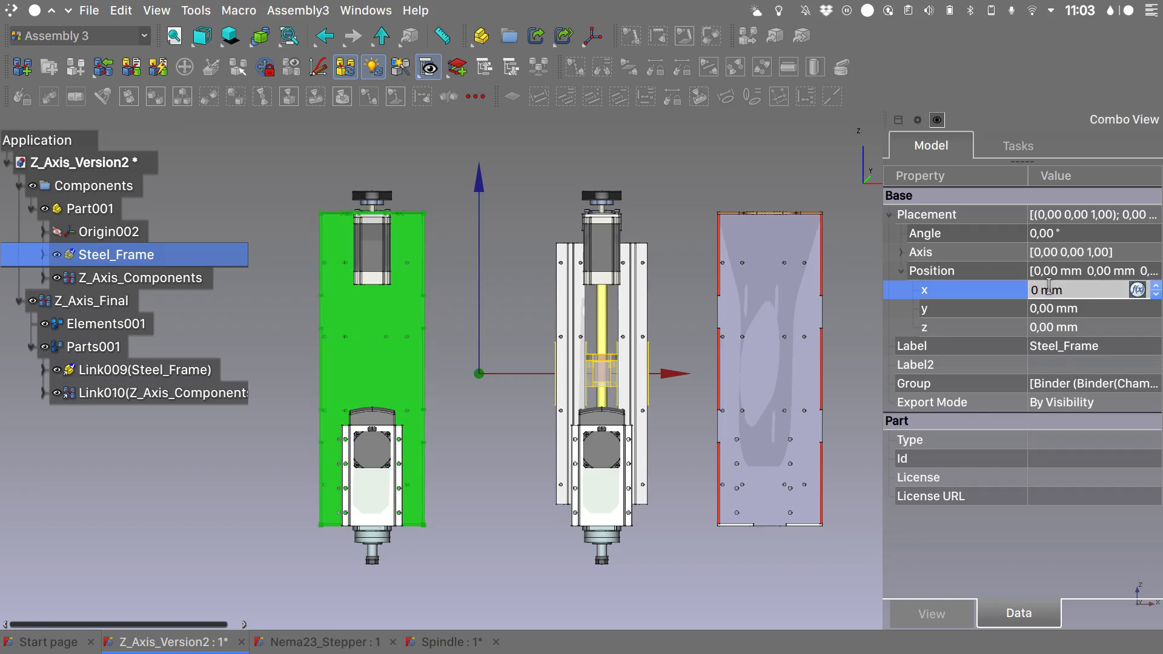
key(Return)
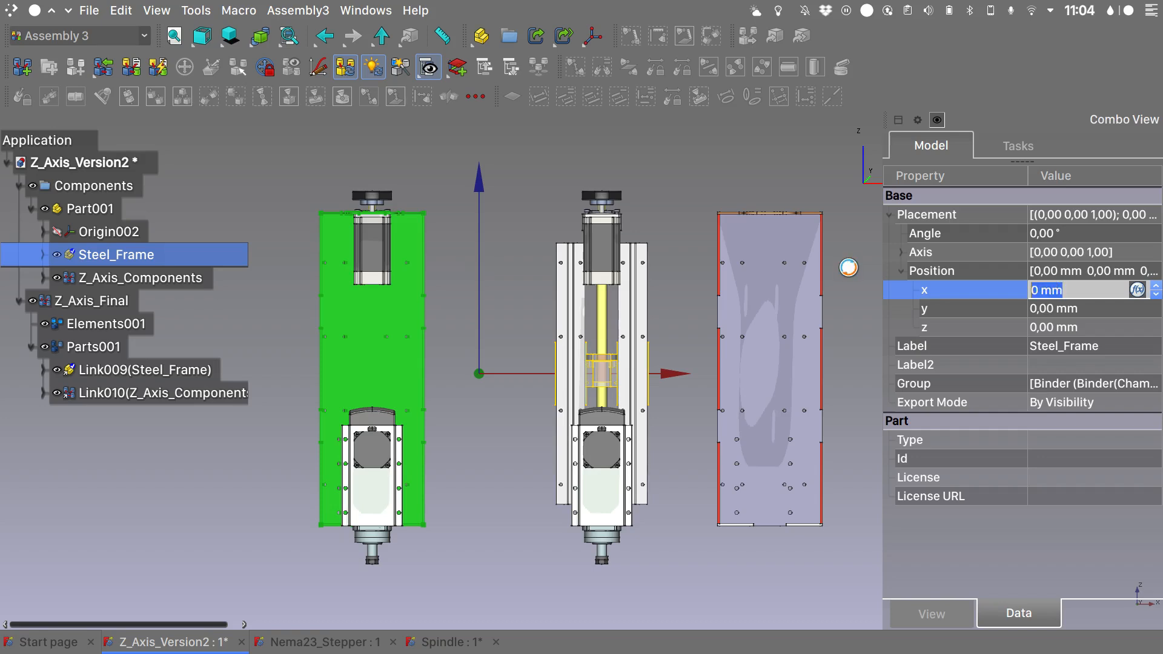
- Lock the Y-axis carriage face of the linked Z_Axis_Components in Z_Axis_Final
click(114, 302)
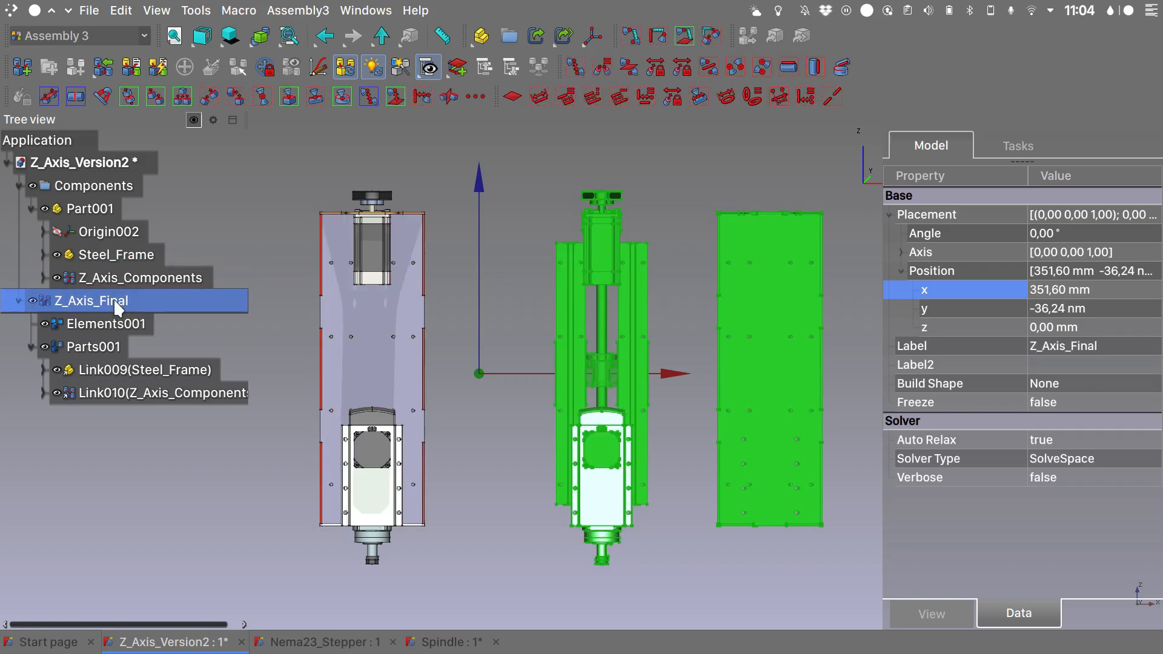
click(699, 296)
key(0)
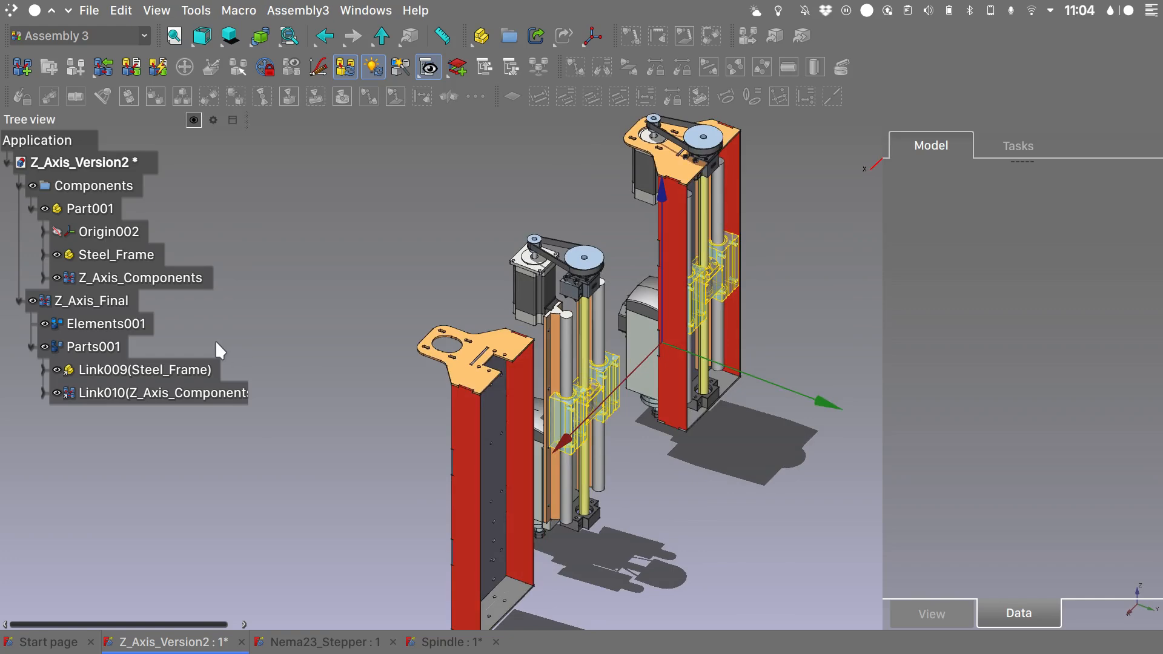
click(580, 405)
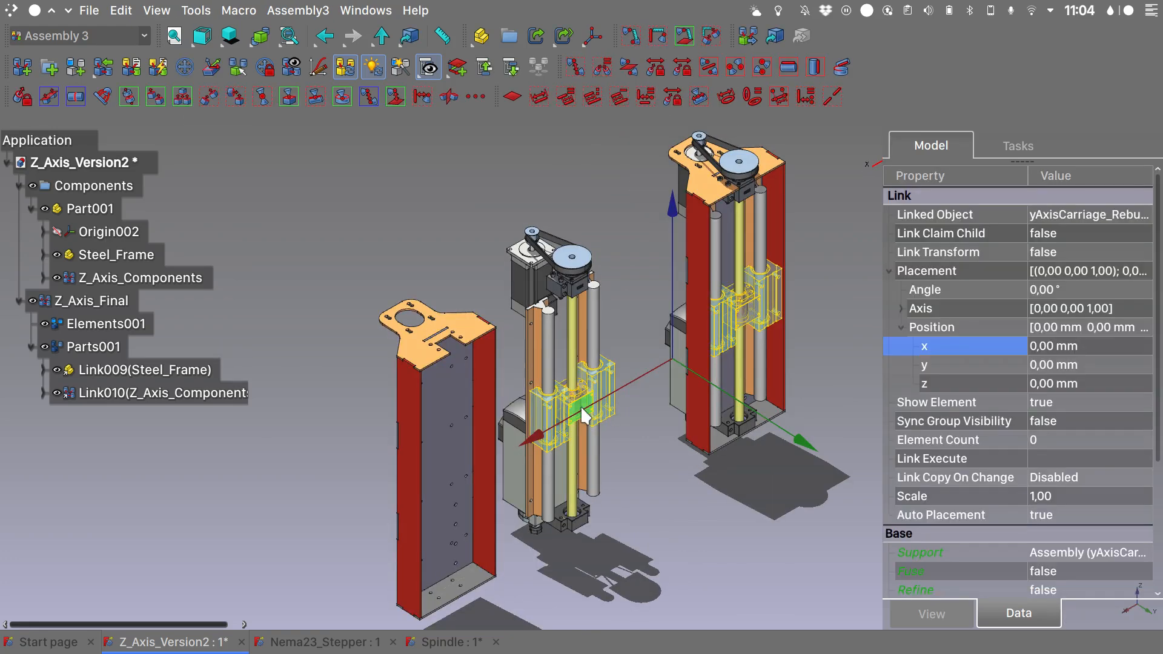
click(23, 91)
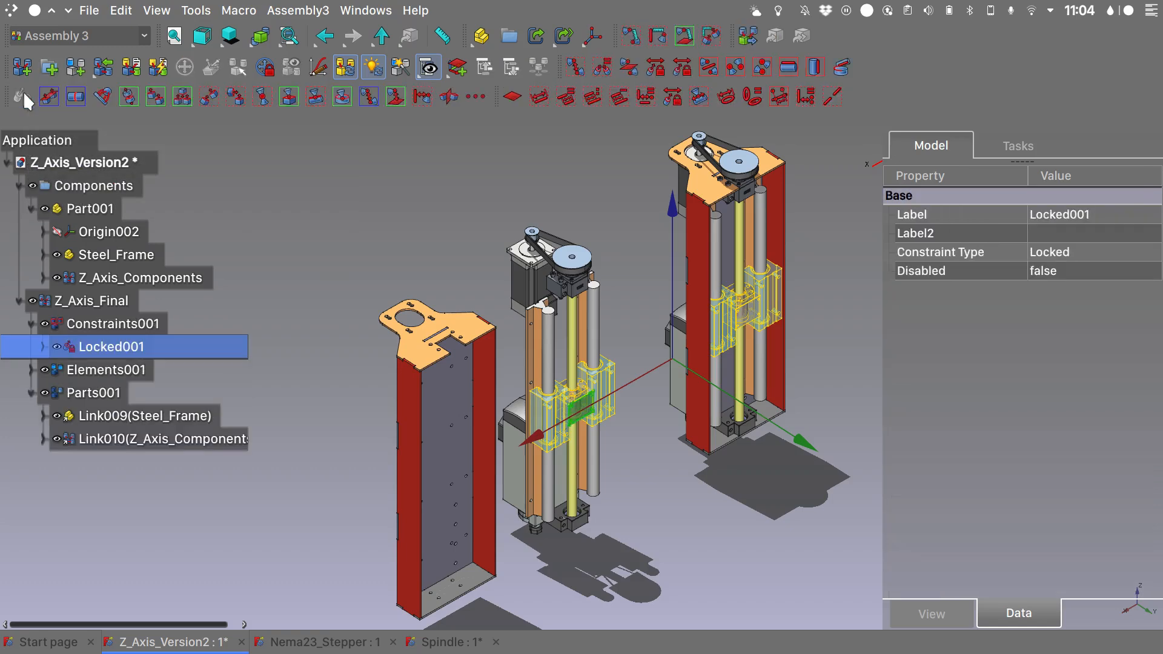
- Highlight the linked Steel_Frame and Z_Axis_Components in turn to identify the two parts of Z_Axis_Final
alt+drag(572, 407, 851, 362)
click(183, 436)
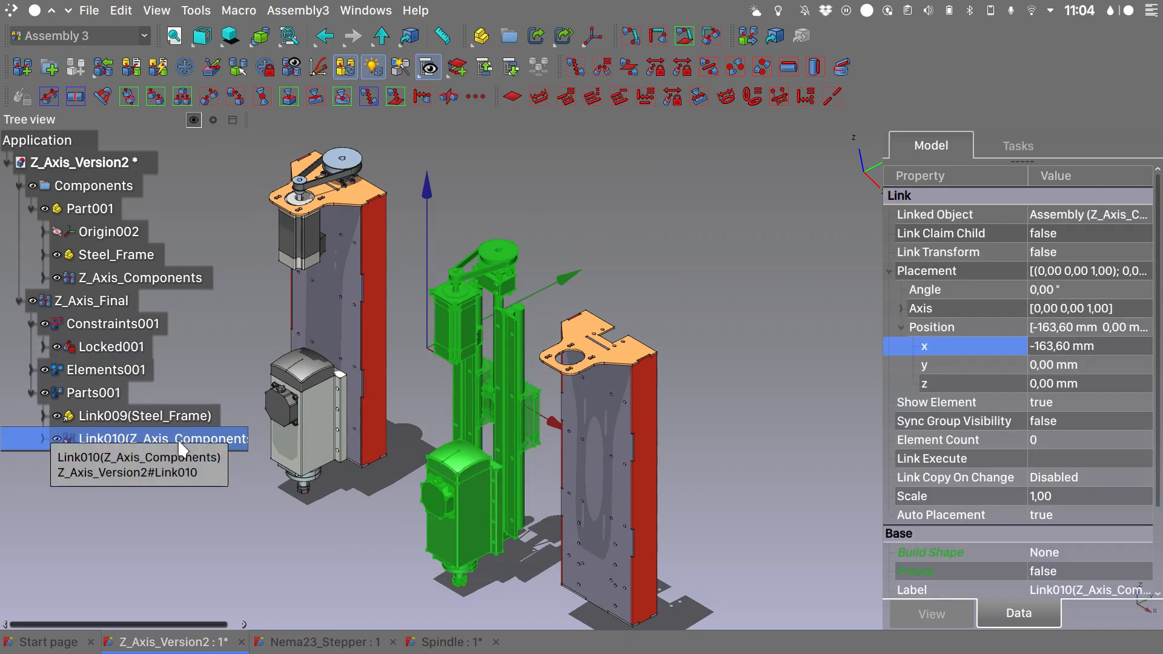
middle_drag(693, 427, 811, 353)
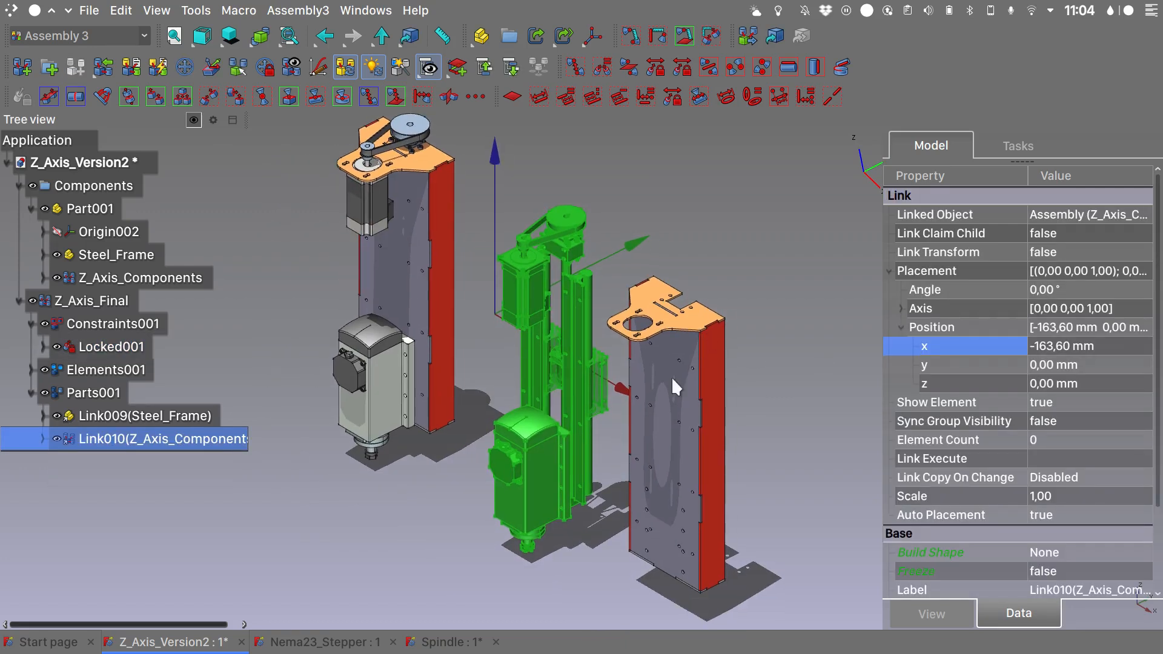
click(669, 433)
click(168, 416)
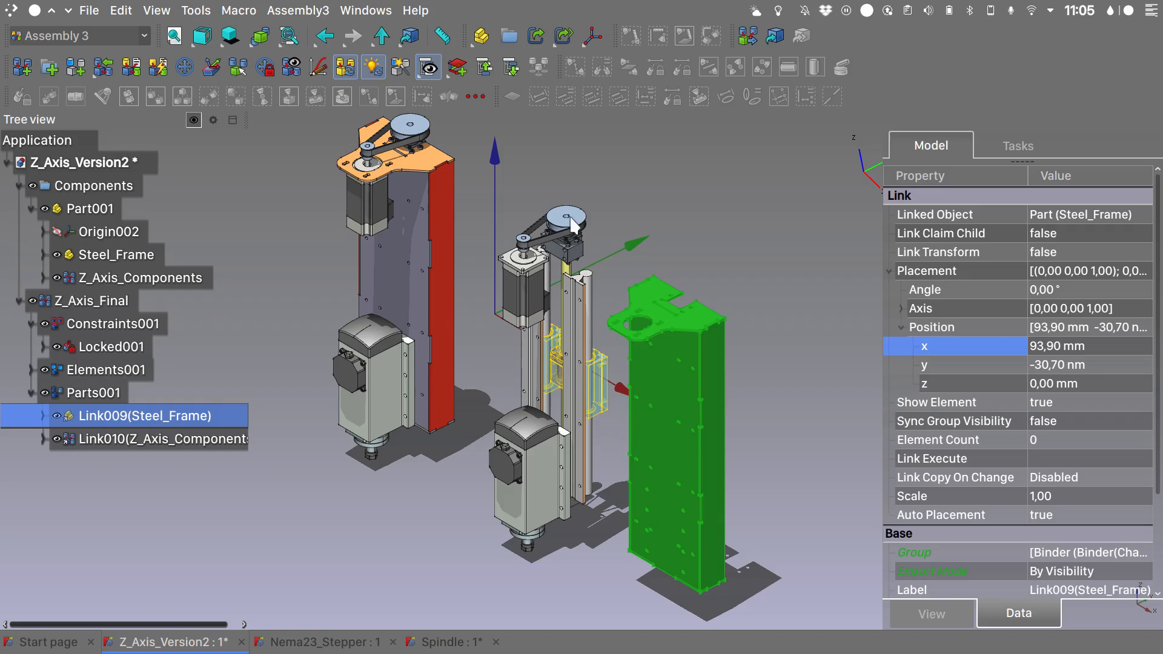
click(176, 438)
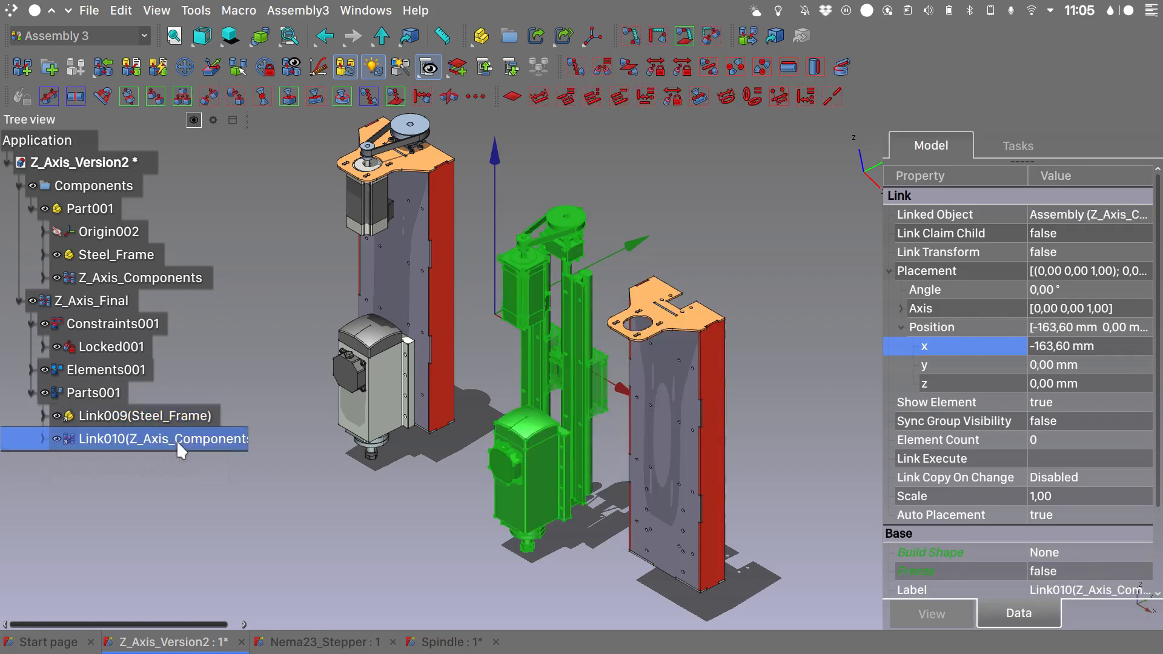
click(791, 256)
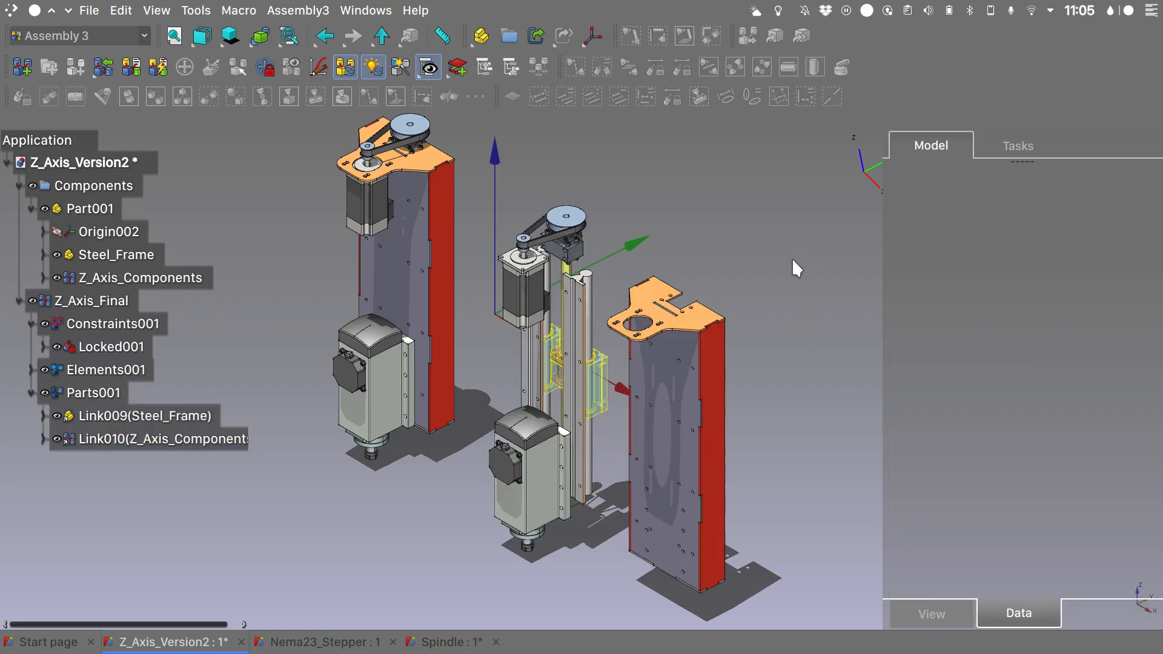
- Add an Attachment constraint between an upper mounting hole of the linked Steel_Frame and the matching rail hole of the linked Z_Axis_Components
scroll(577, 302, up, 5)
click(582, 295)
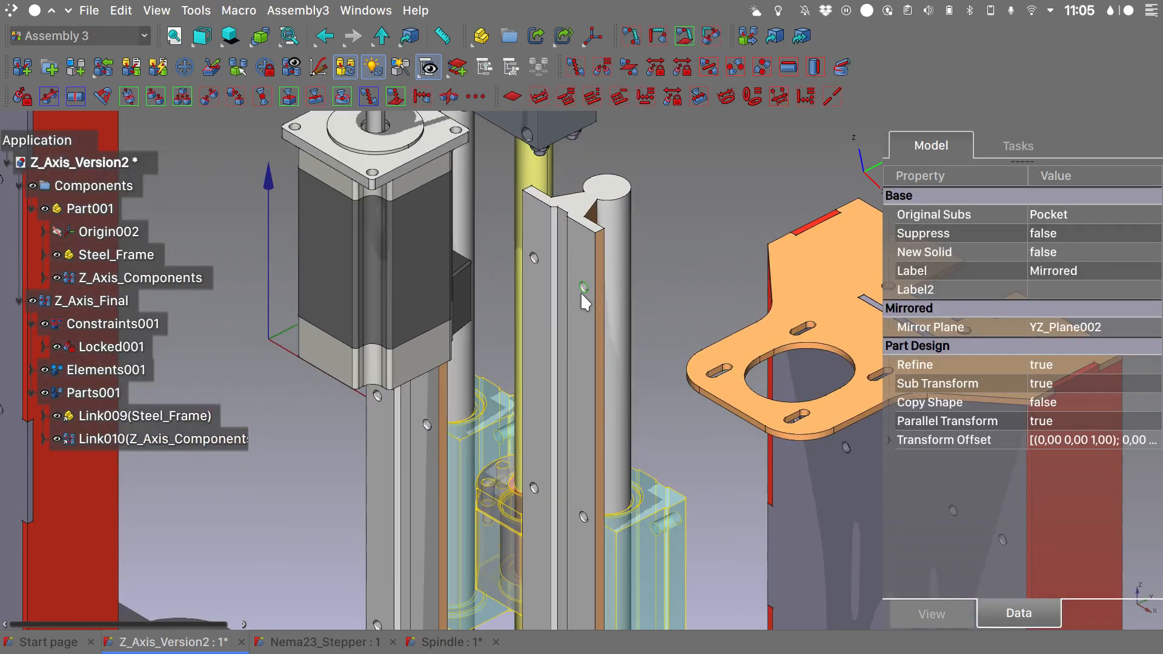
scroll(581, 295, down, 6)
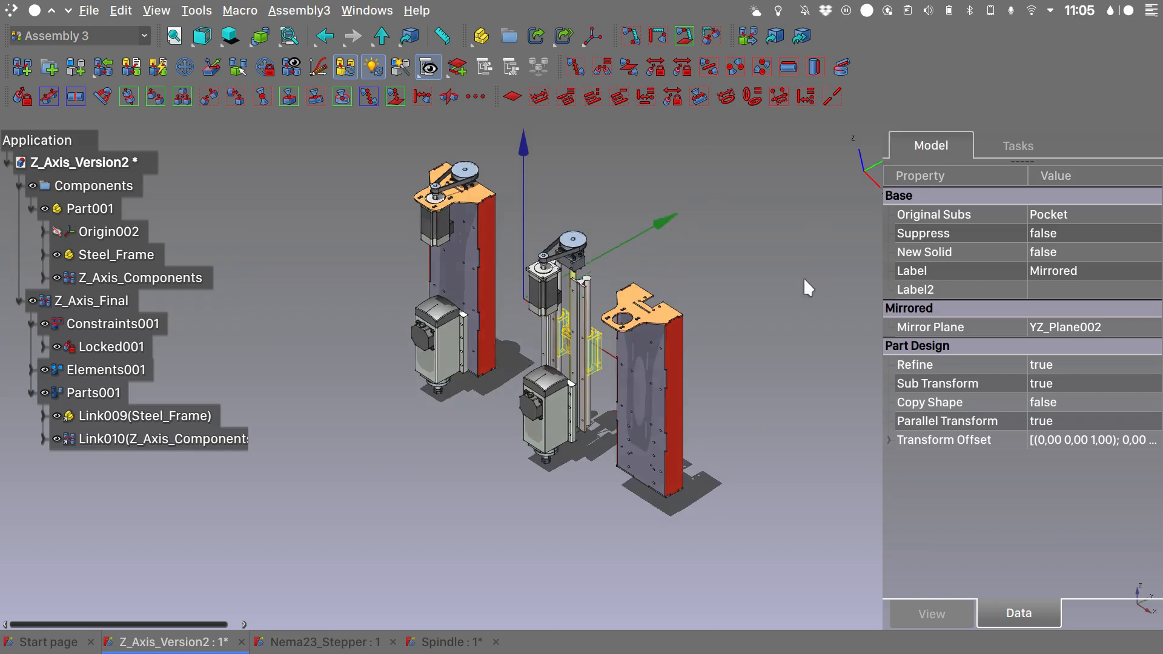
key(1)
scroll(355, 278, up, 6)
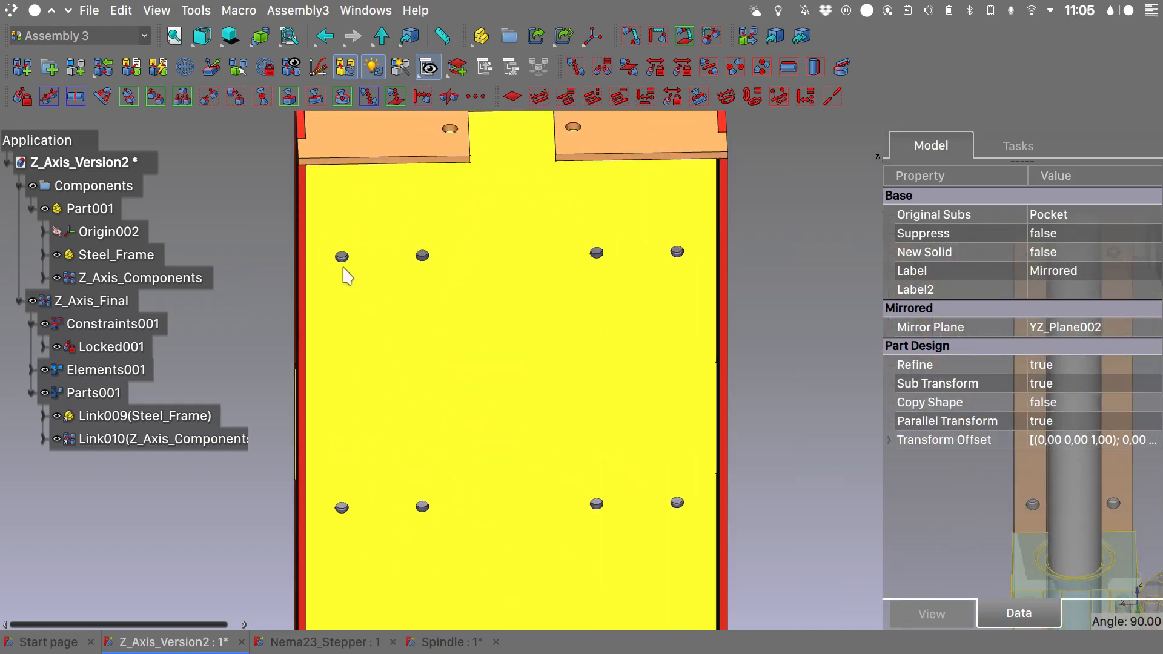
click(343, 257)
scroll(492, 339, down, 5)
scroll(490, 333, down, 3)
key(0)
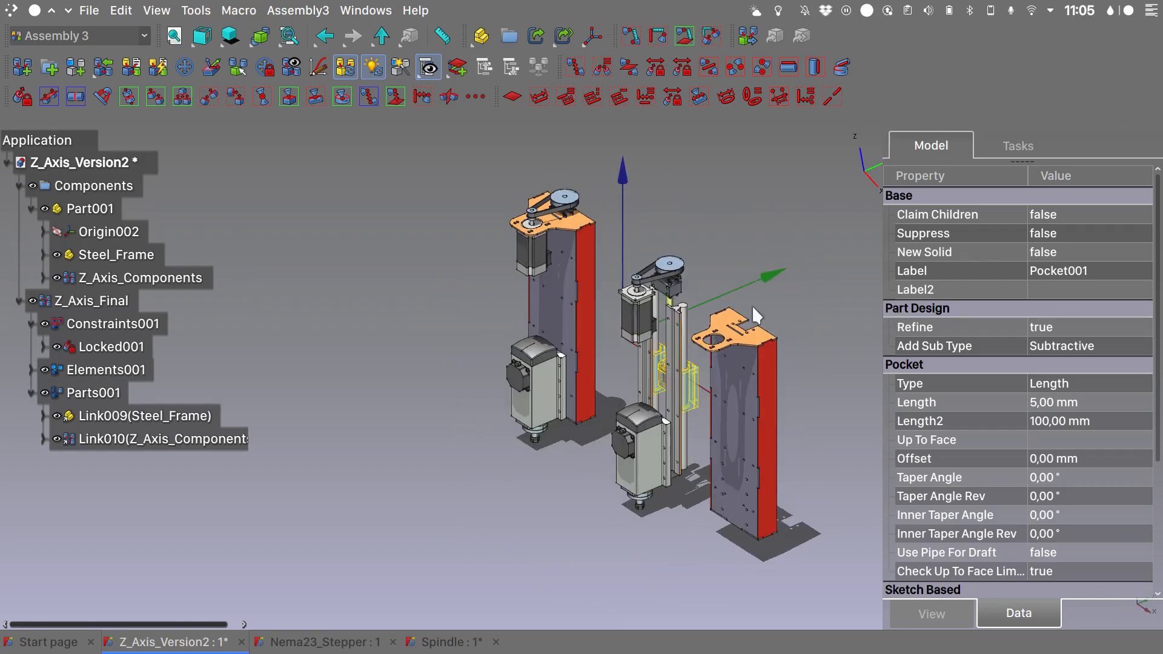
scroll(676, 309, up, 5)
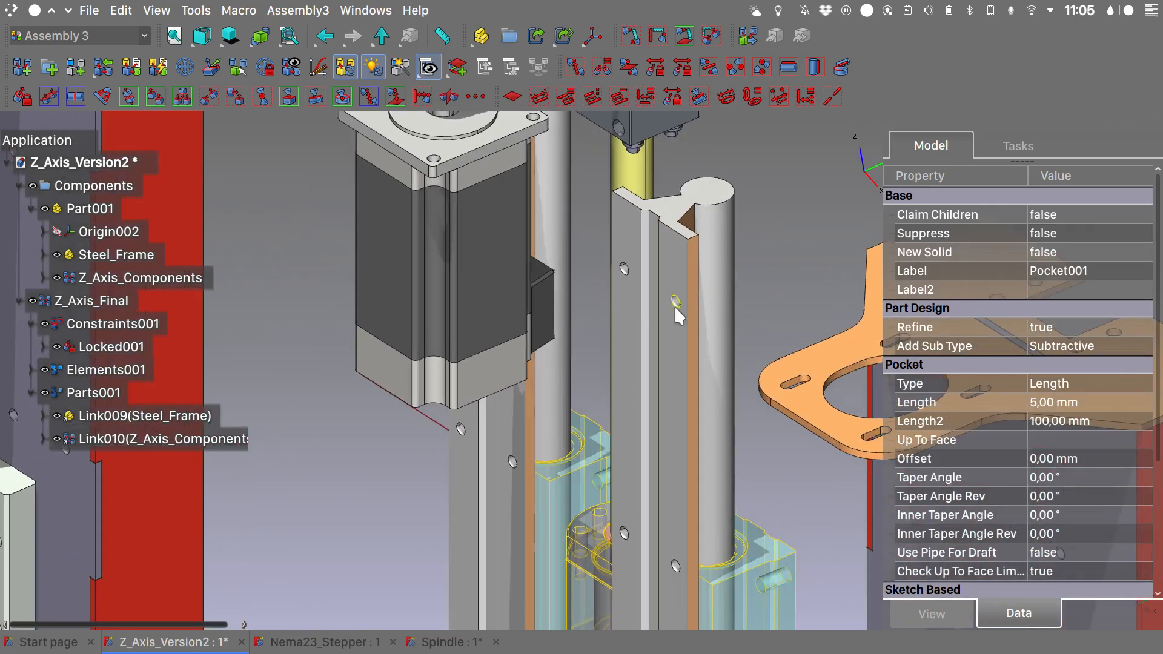
click(674, 308)
scroll(674, 307, down, 5)
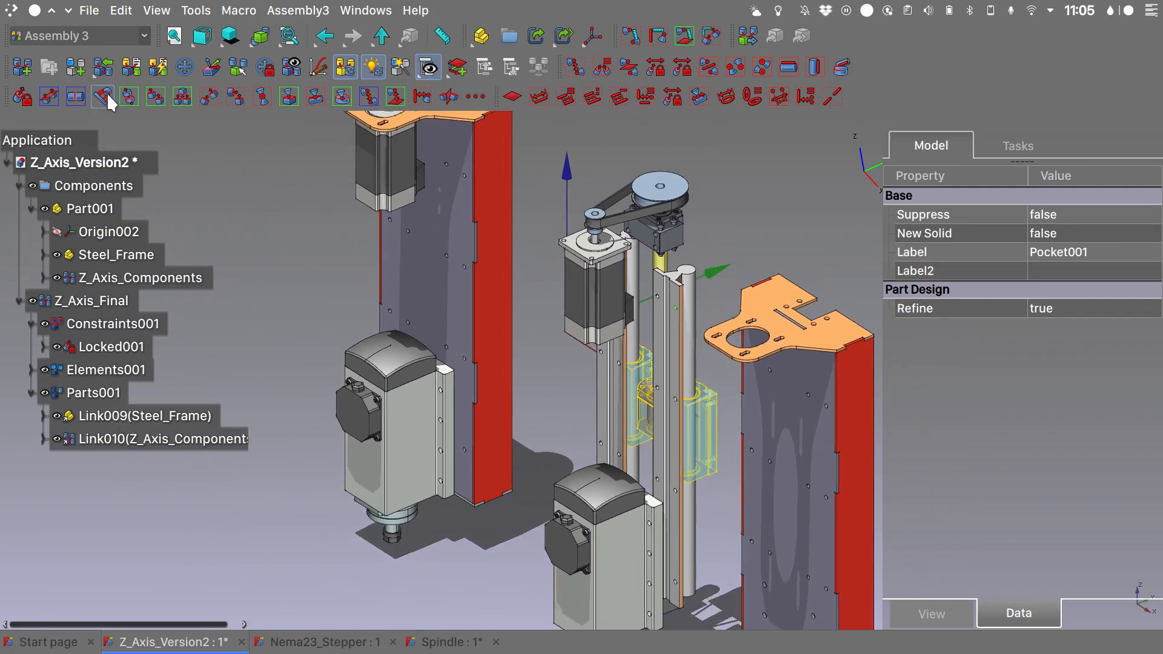
click(101, 93)
scroll(742, 362, down, 3)
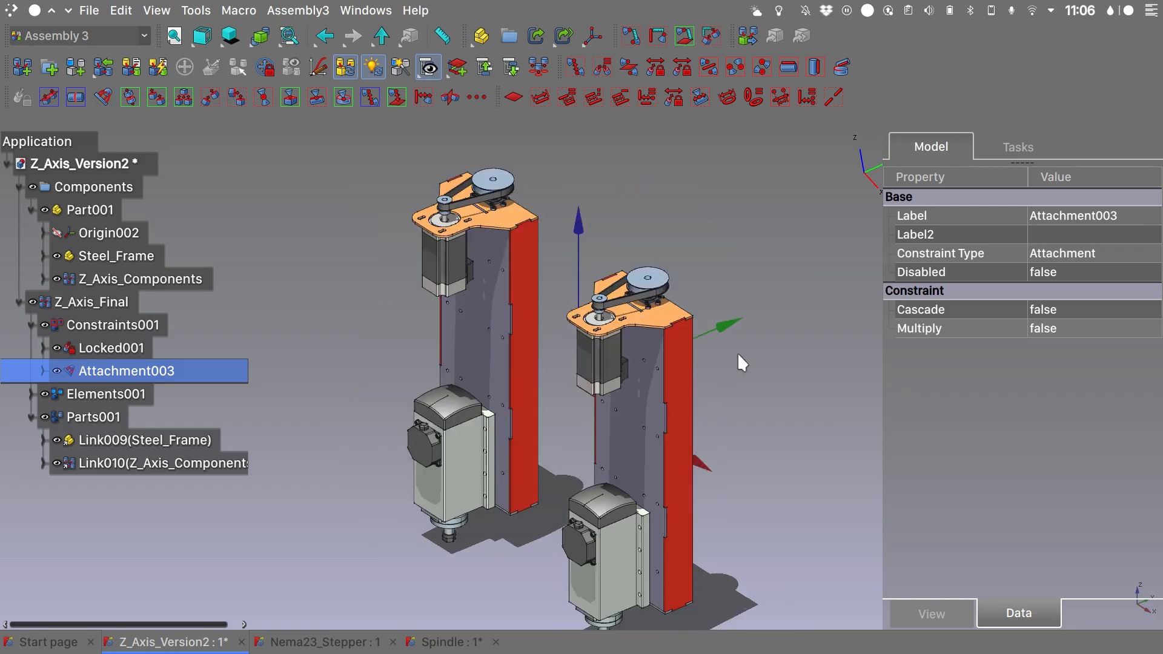
middle_drag(737, 351, 715, 272)
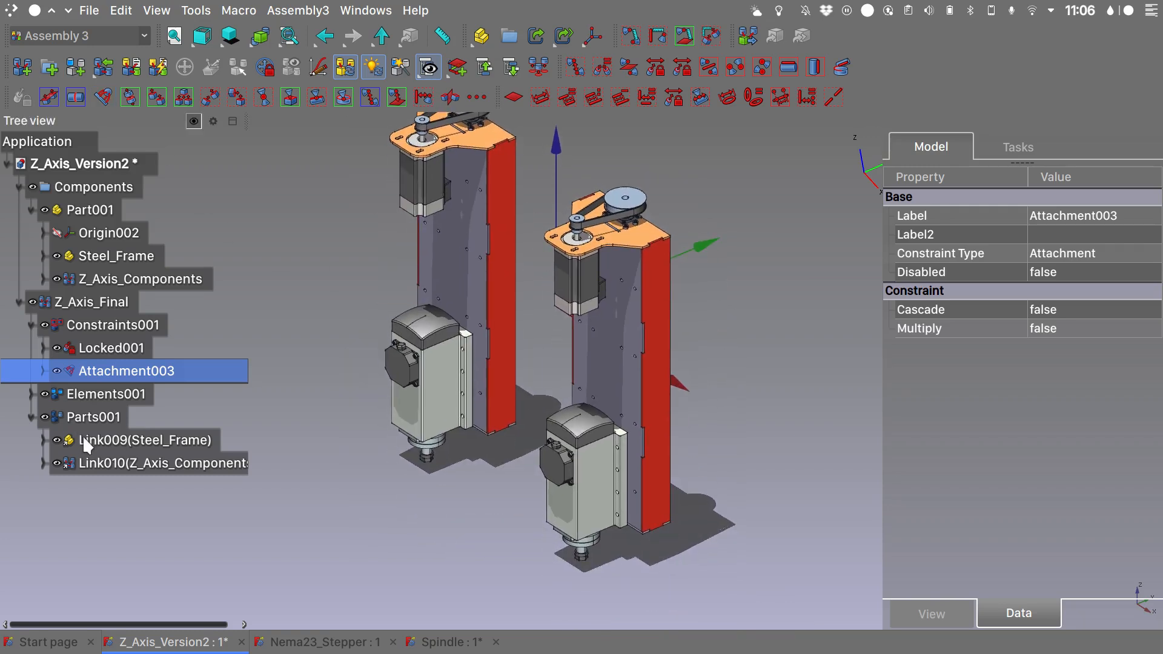
- Highlight the Z_Axis_Final assembly and check the remaining degrees of freedom in the solver report
click(112, 300)
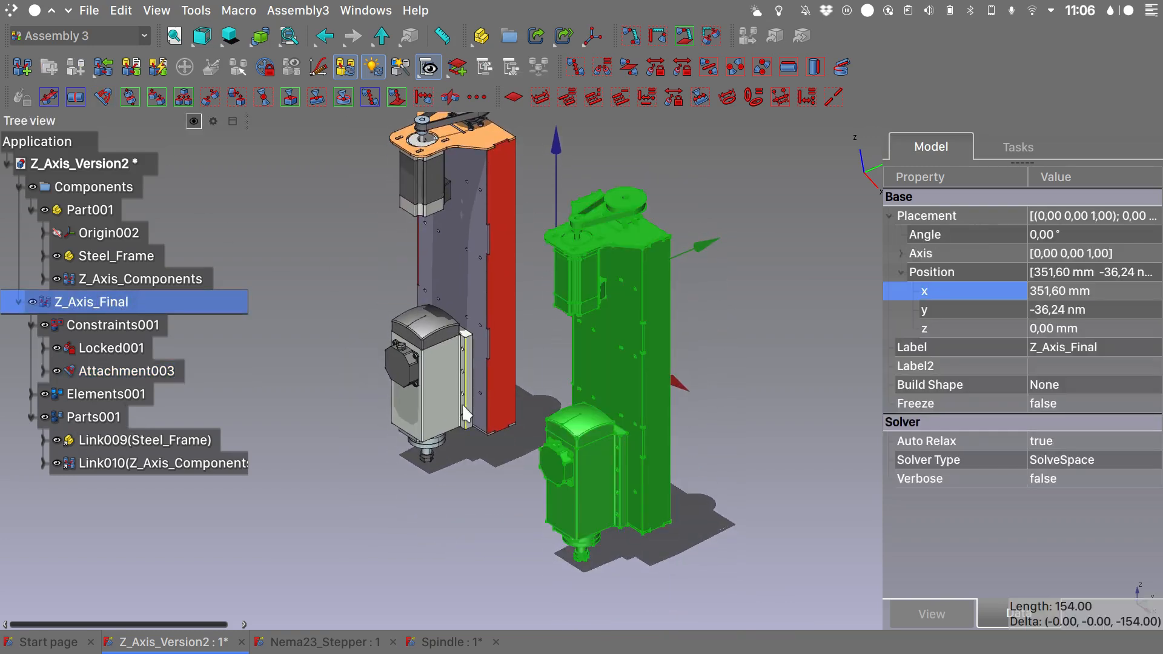
click(446, 500)
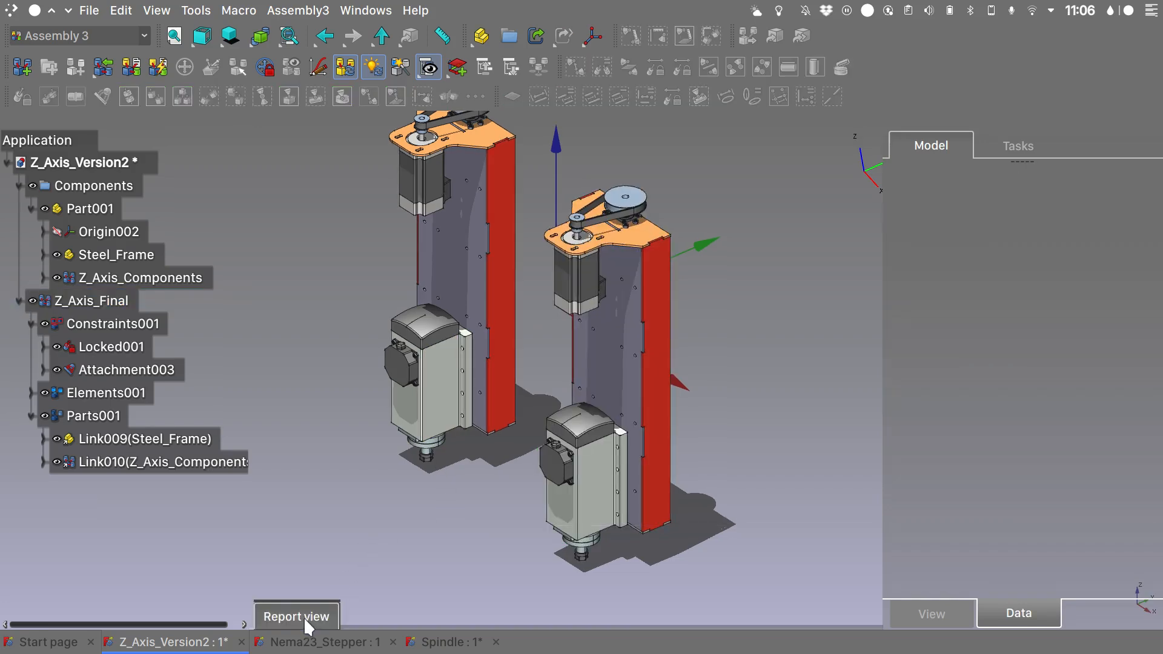
click(306, 624)
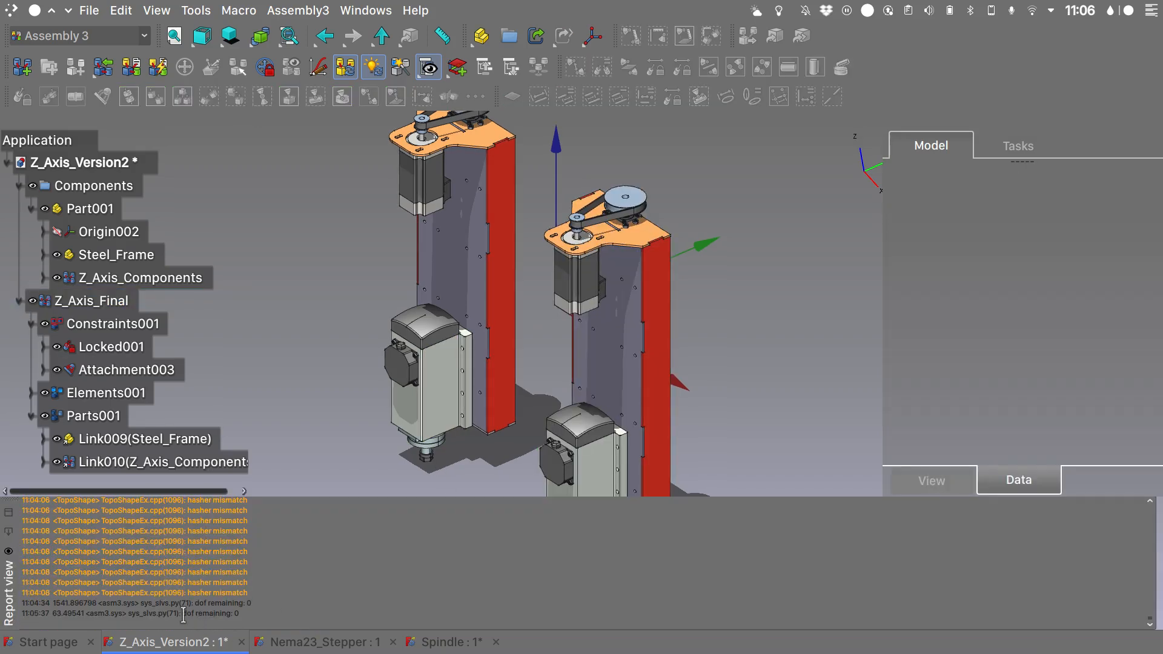
drag(183, 615, 249, 615)
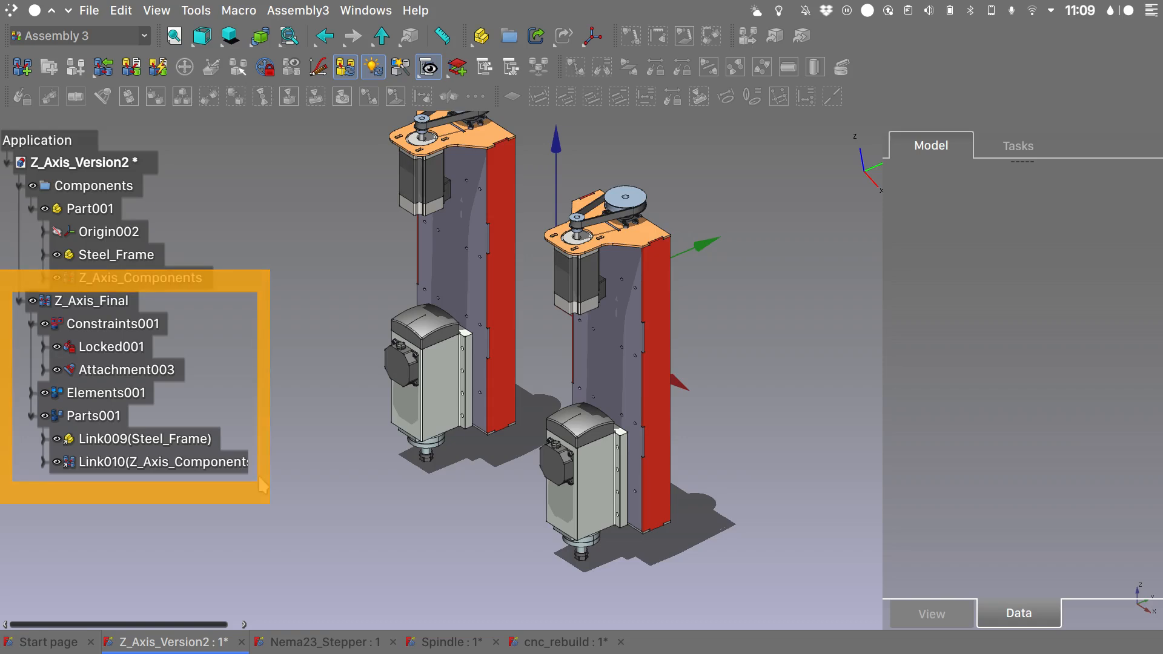
- Create a link to the Z_Axis_Final assembly from Z_Axis_Version2 in the cnc_rebuild document
click(112, 303)
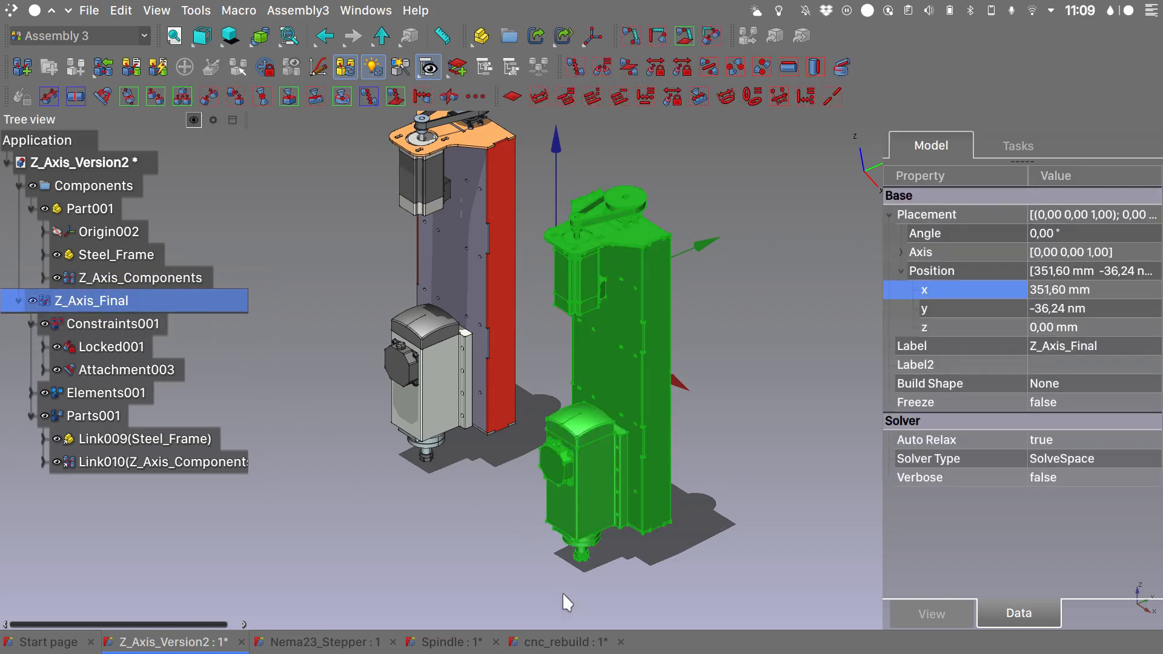
click(566, 642)
scroll(554, 258, down, 2)
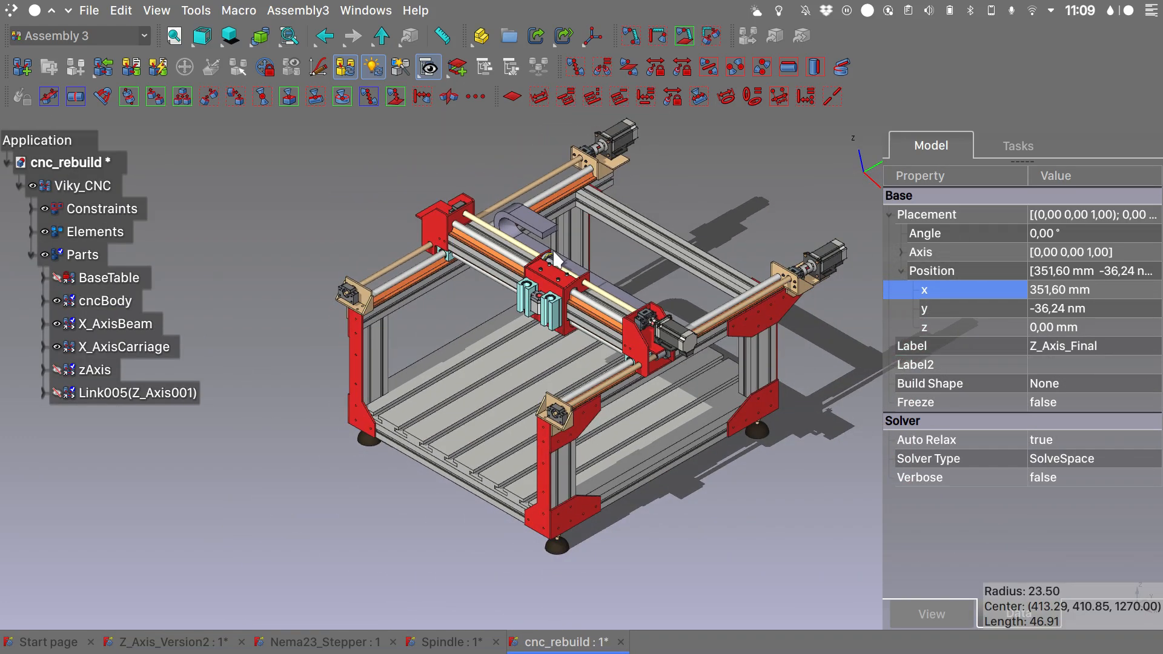
click(186, 640)
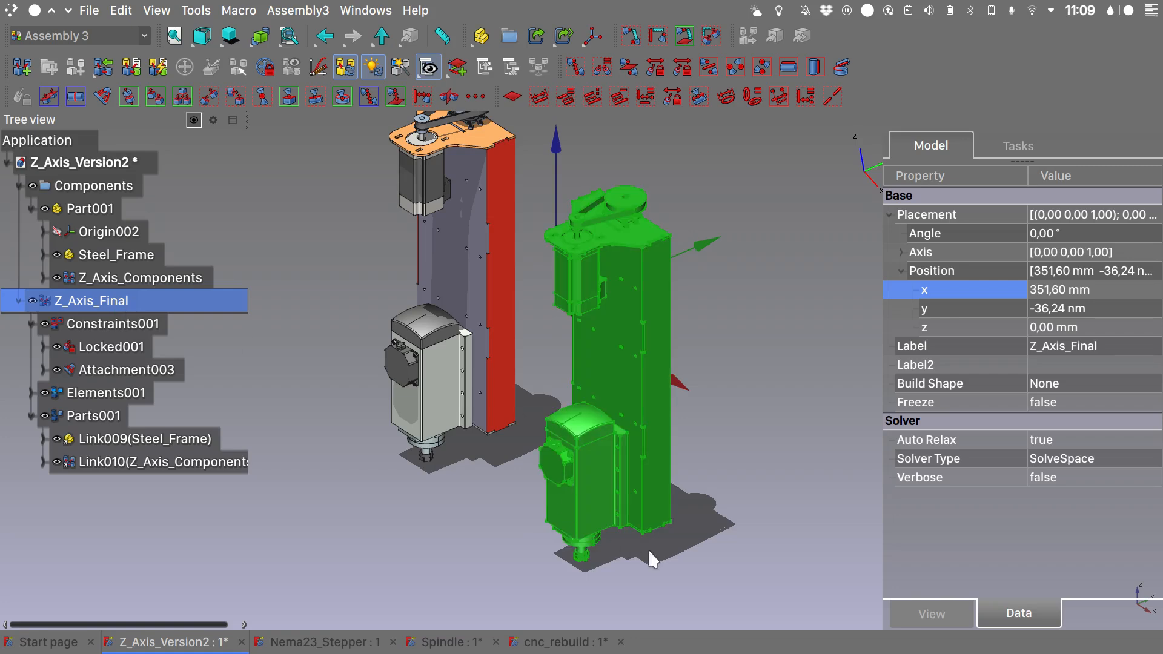
click(564, 641)
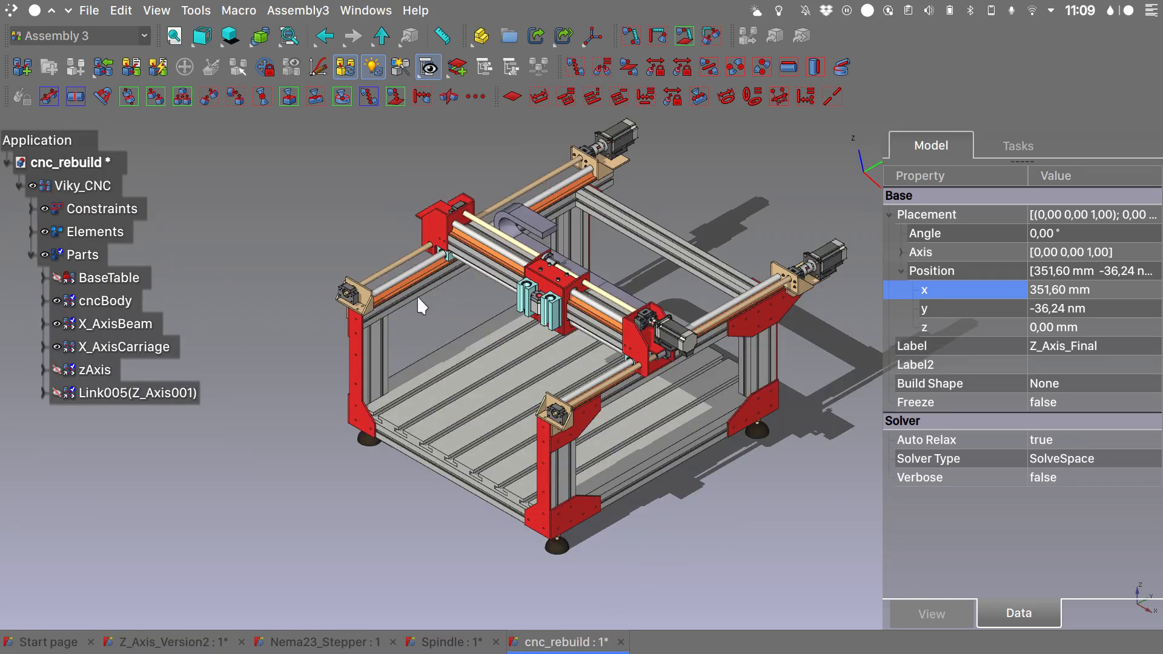
click(537, 37)
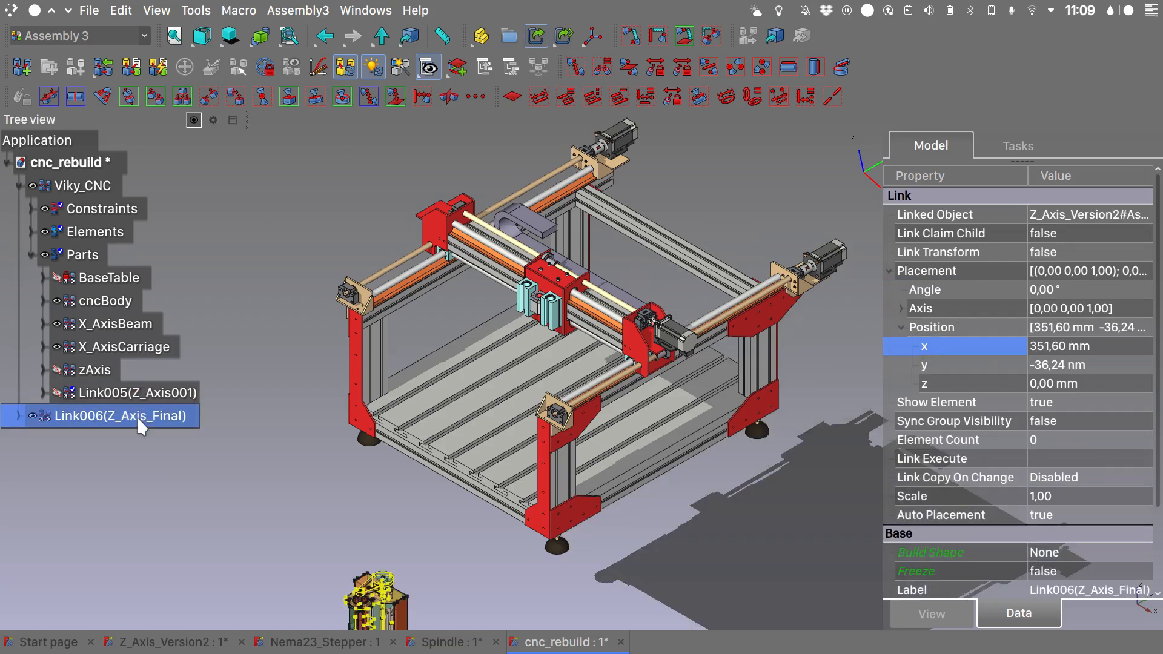
- Transform the linked Z_Axis_Final, raising it above the base table and moving it close to the X-axis carriage
right_click(138, 418)
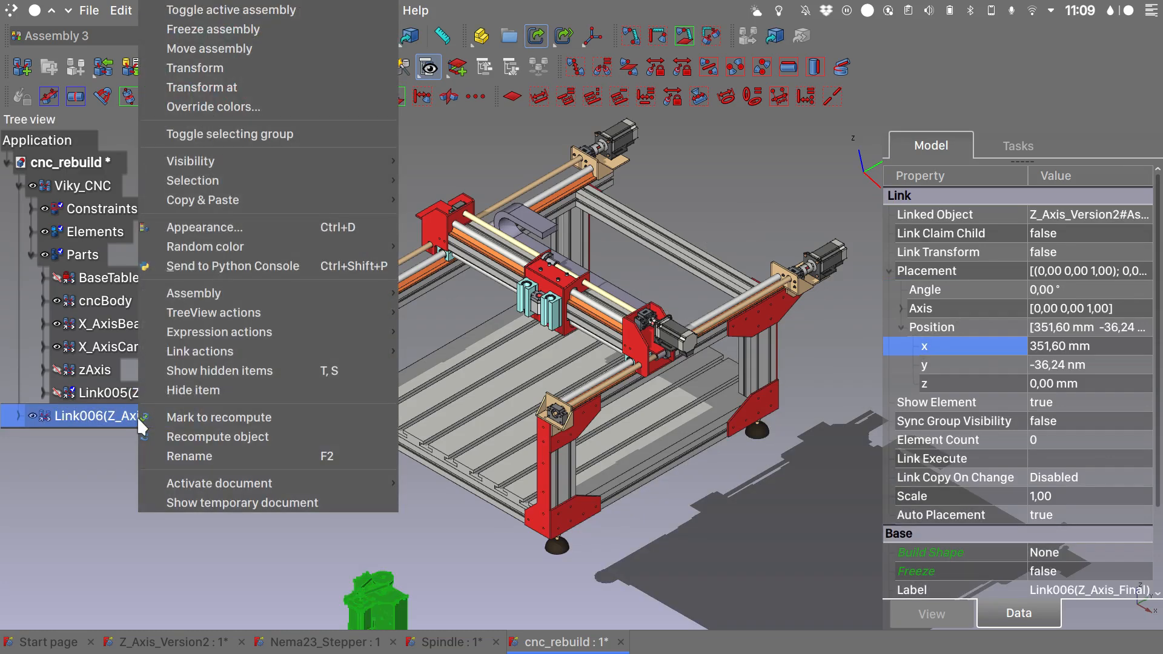
click(311, 71)
drag(427, 560, 426, 335)
drag(527, 400, 616, 306)
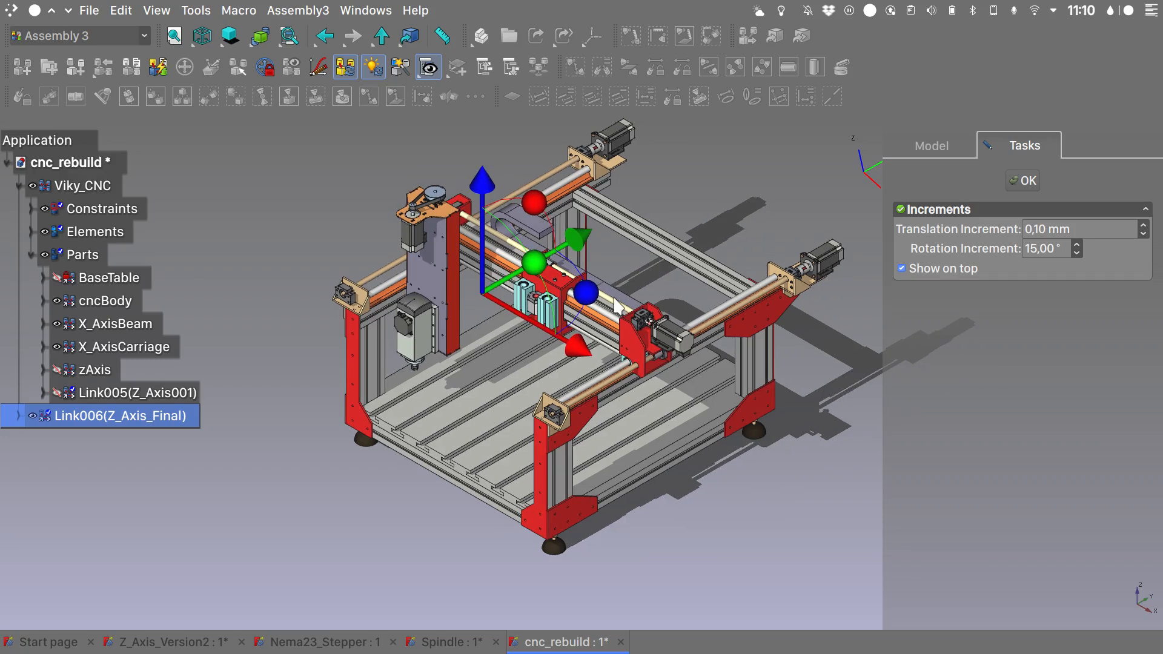